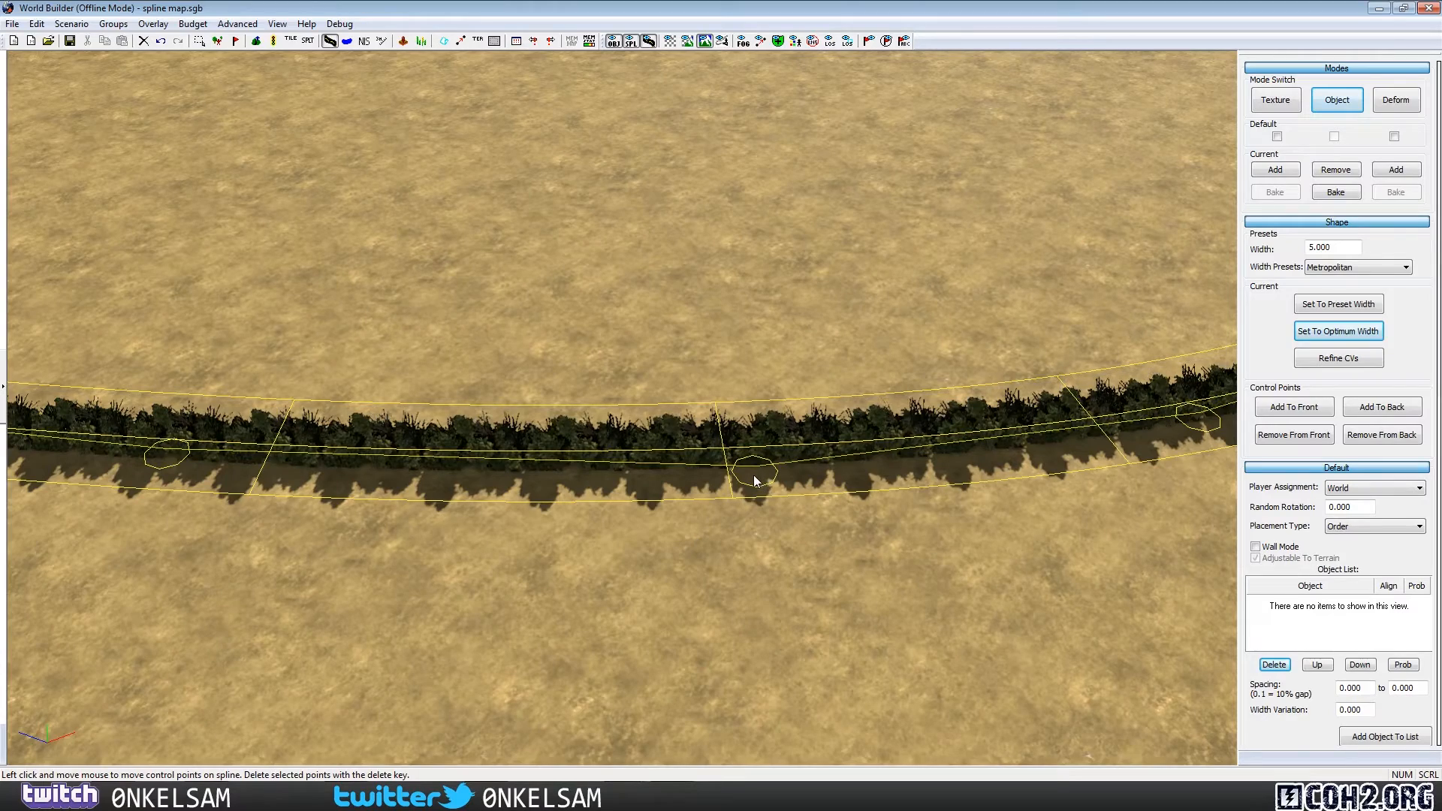
Step: Bend the hedge spline into an S-curve by moving its two middle control points in opposite directions
drag(754, 475, 640, 295)
drag(178, 449, 313, 485)
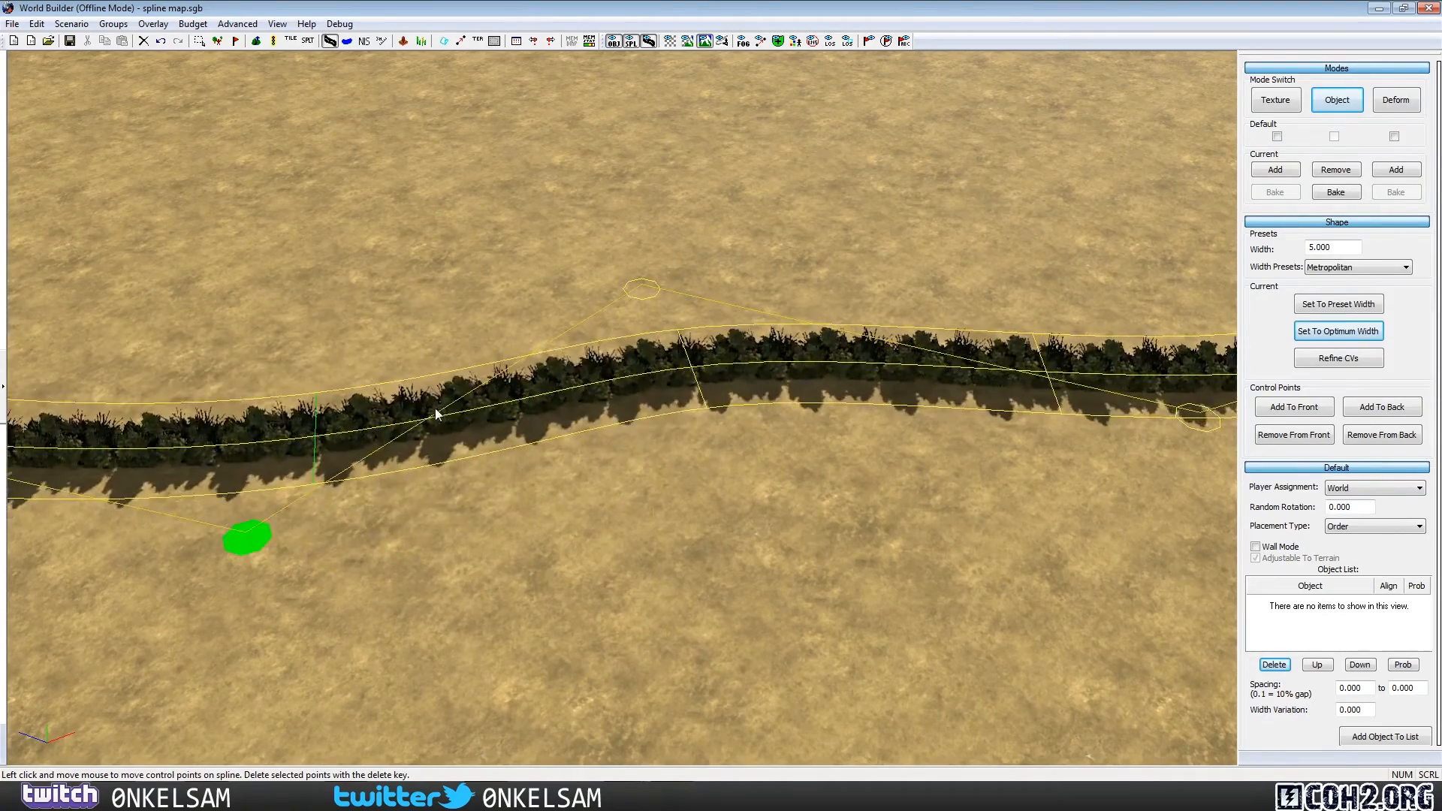
drag(636, 286, 675, 245)
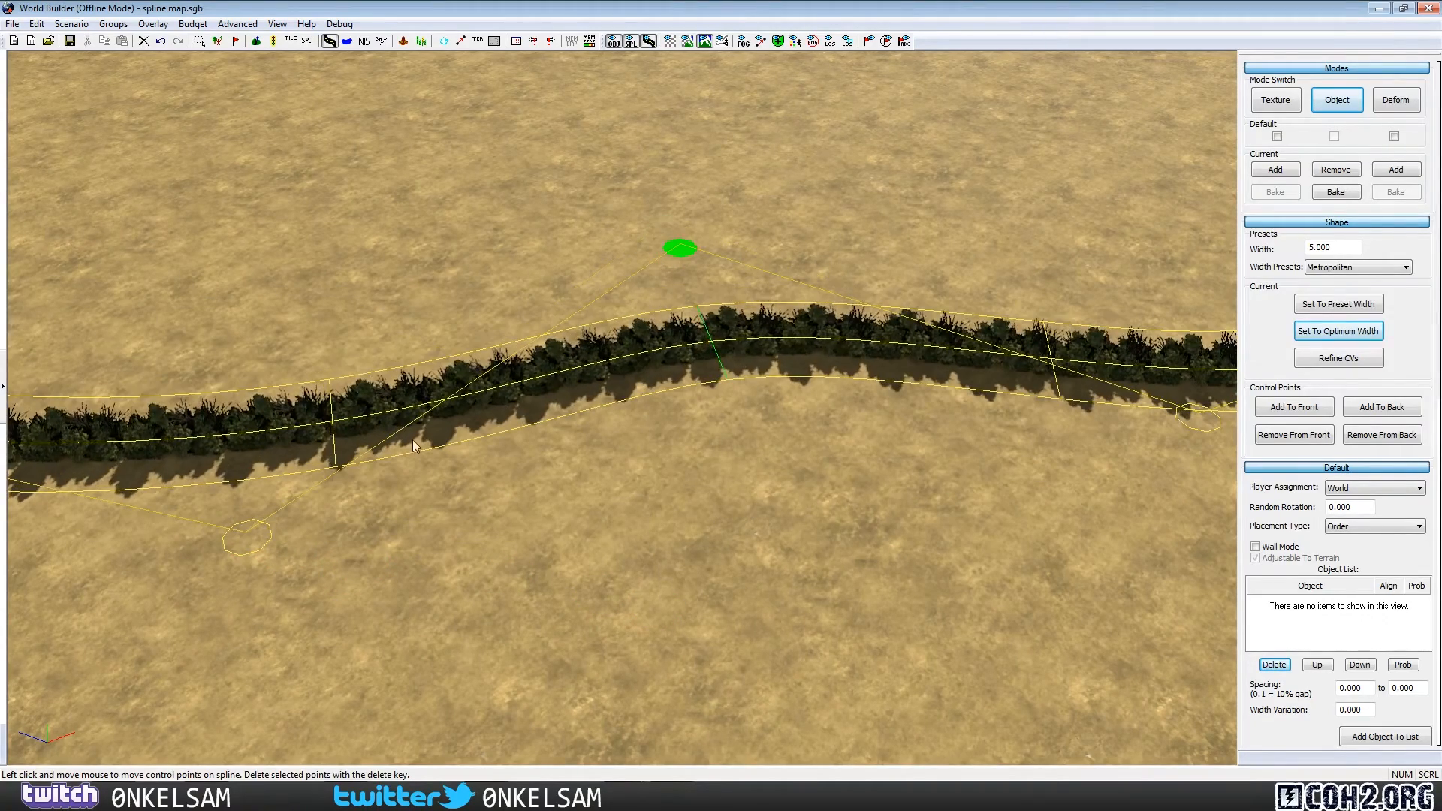
drag(242, 536, 271, 510)
click(782, 530)
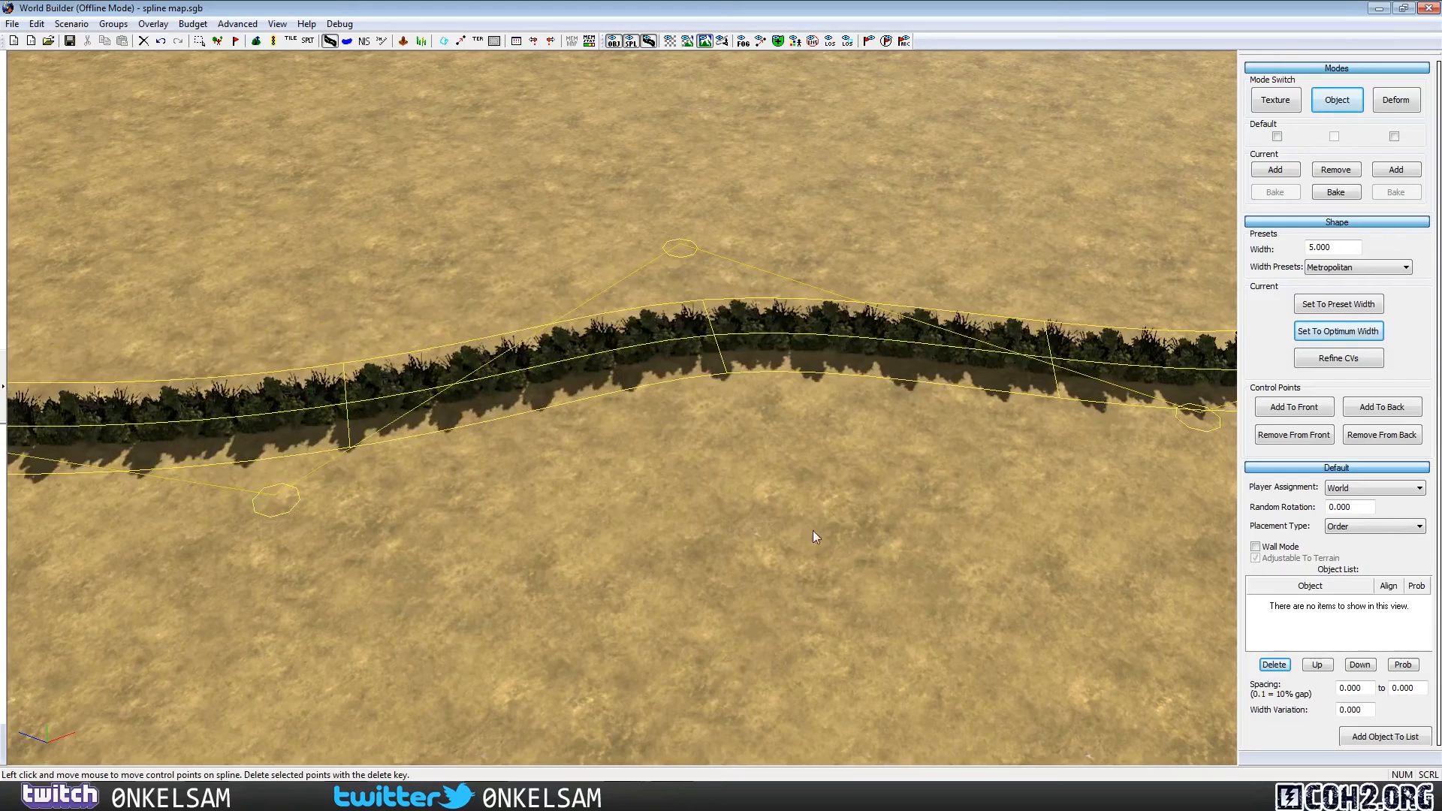
Step: Straighten the hedge spline by moving the same two control points back into line
drag(679, 247, 728, 412)
drag(277, 502, 287, 431)
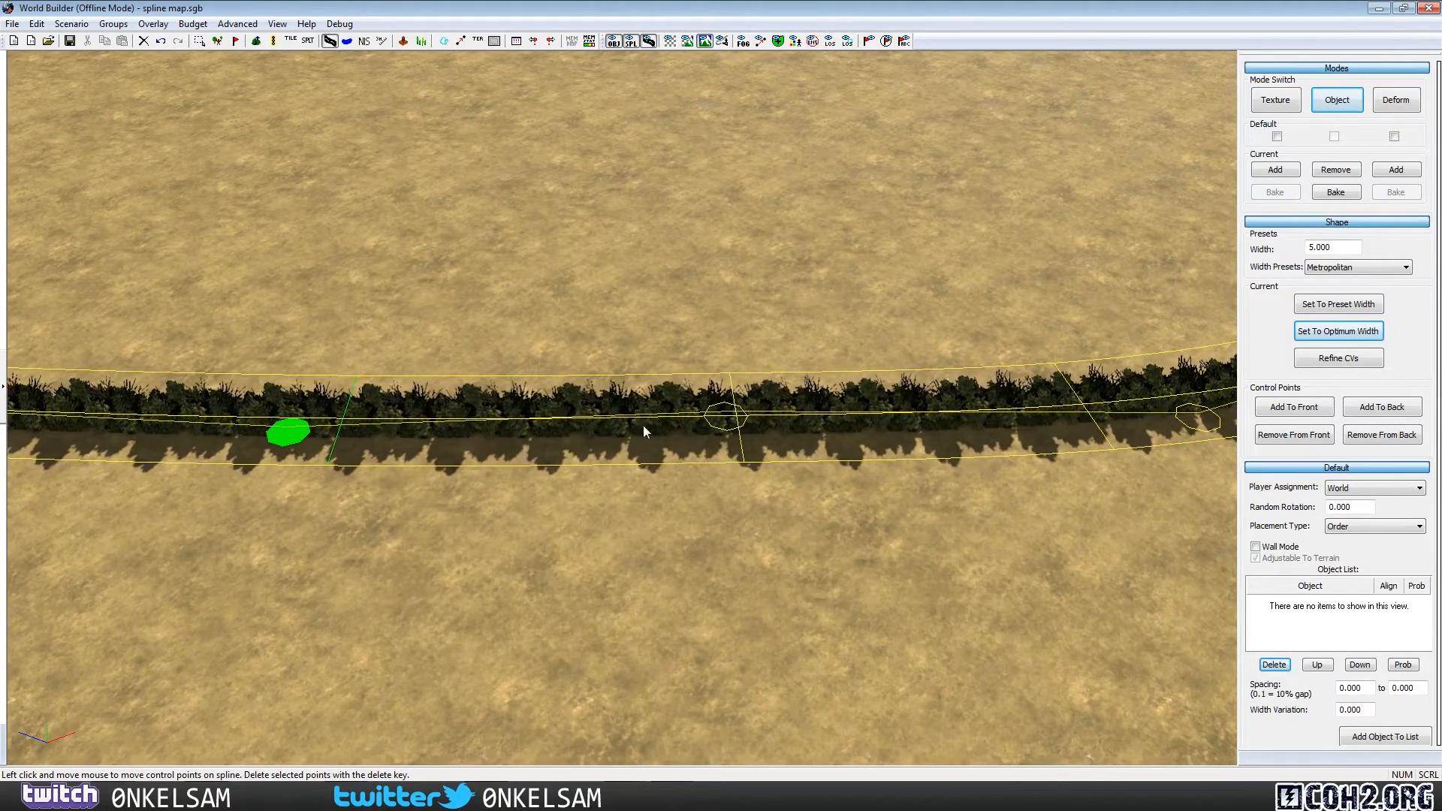
click(705, 593)
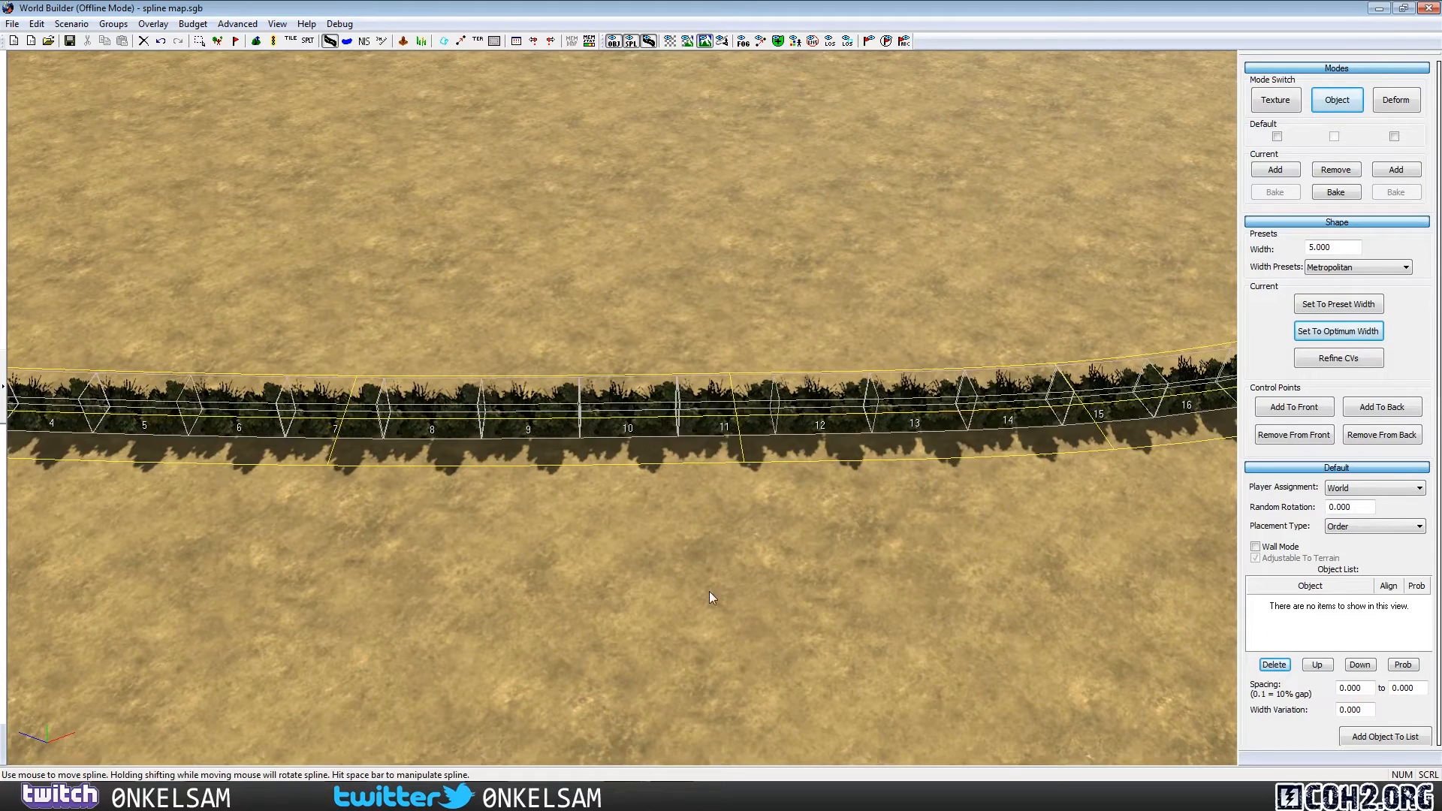
Step: Select the hedge spline and delete it from the map
click(763, 598)
click(701, 445)
key(Delete)
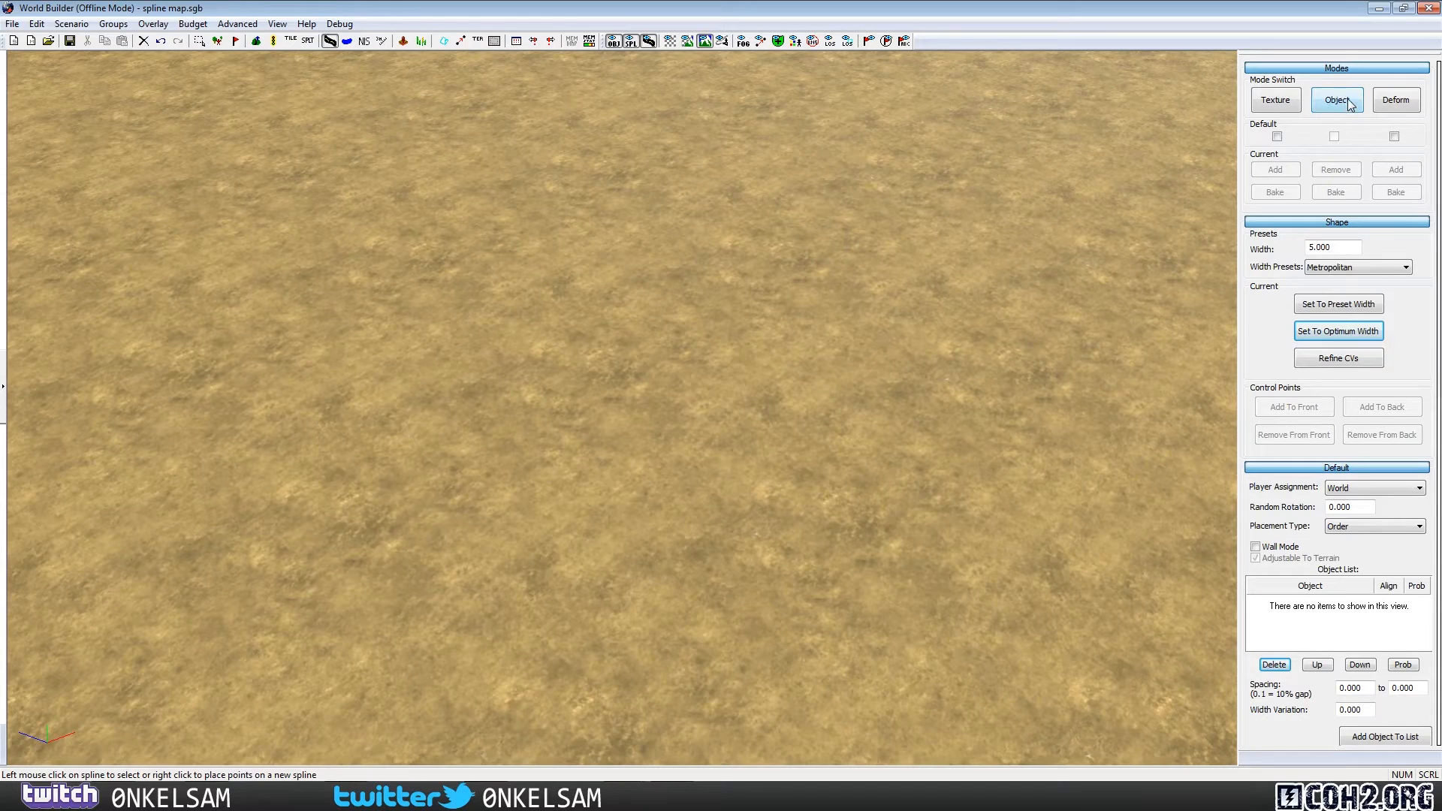
Step: In the spline tool's object library, collapse the stone, objects and art_ambient folders to reach the bushes under art_nature
click(329, 41)
drag(1265, 342, 1263, 334)
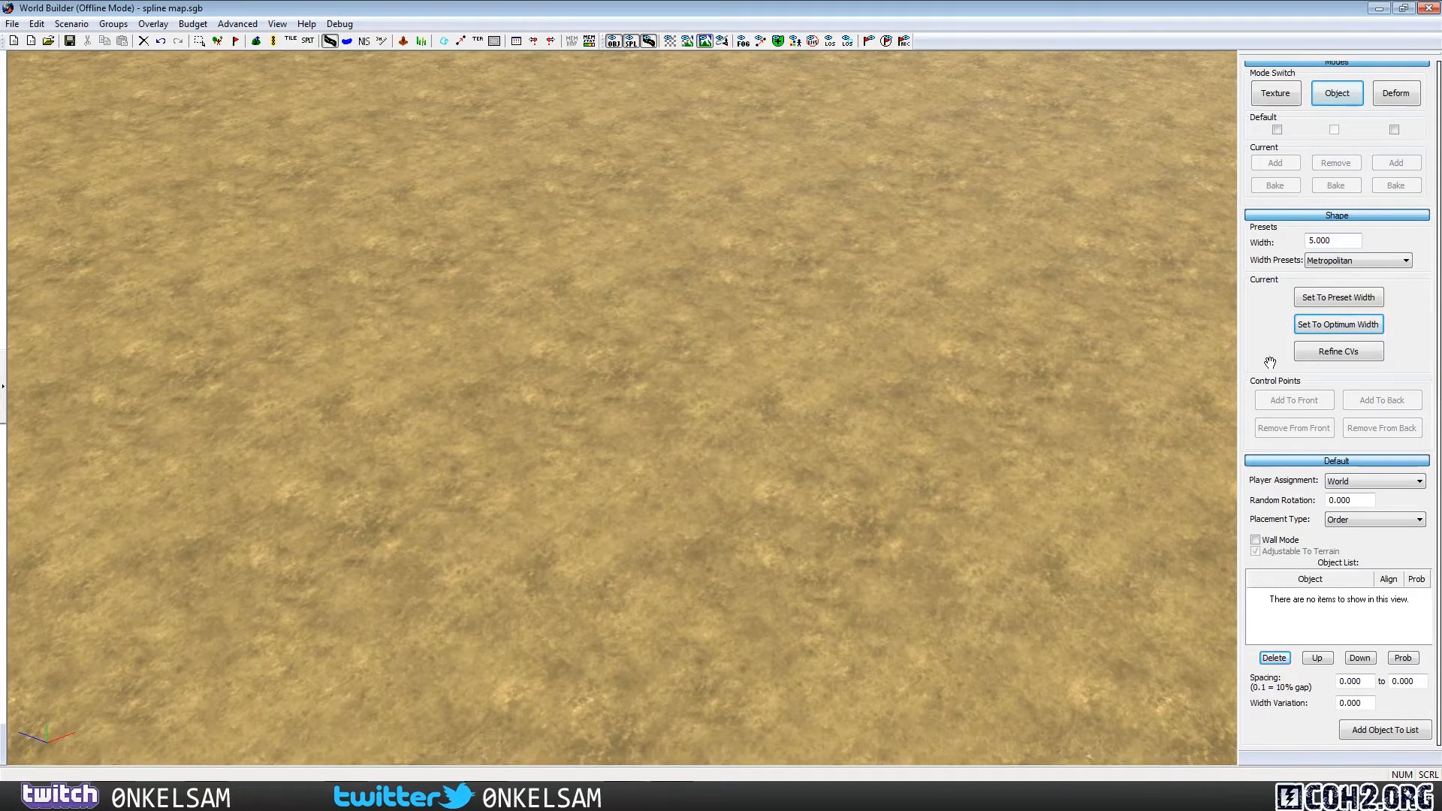
drag(1269, 360, 1268, 194)
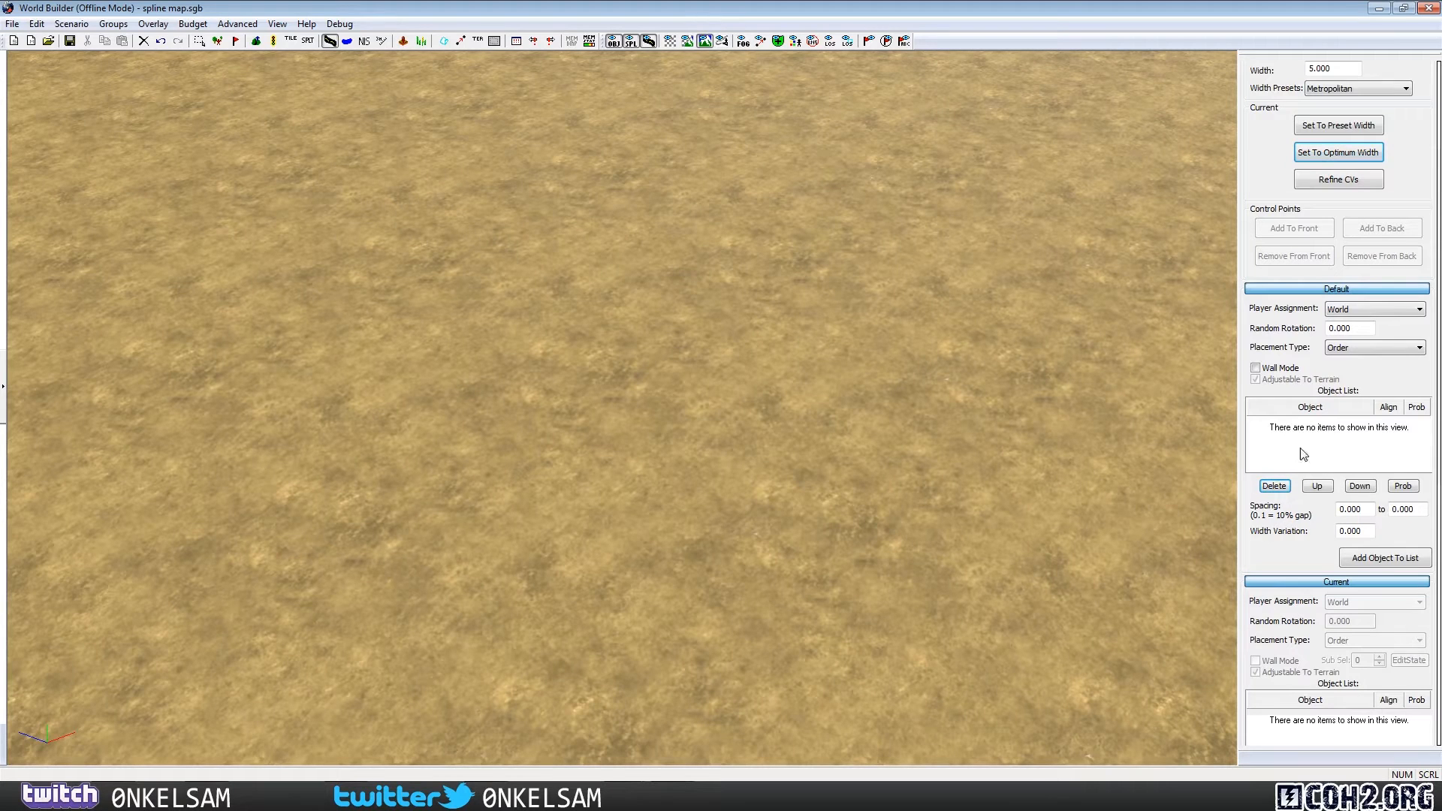
drag(1300, 561, 1300, 193)
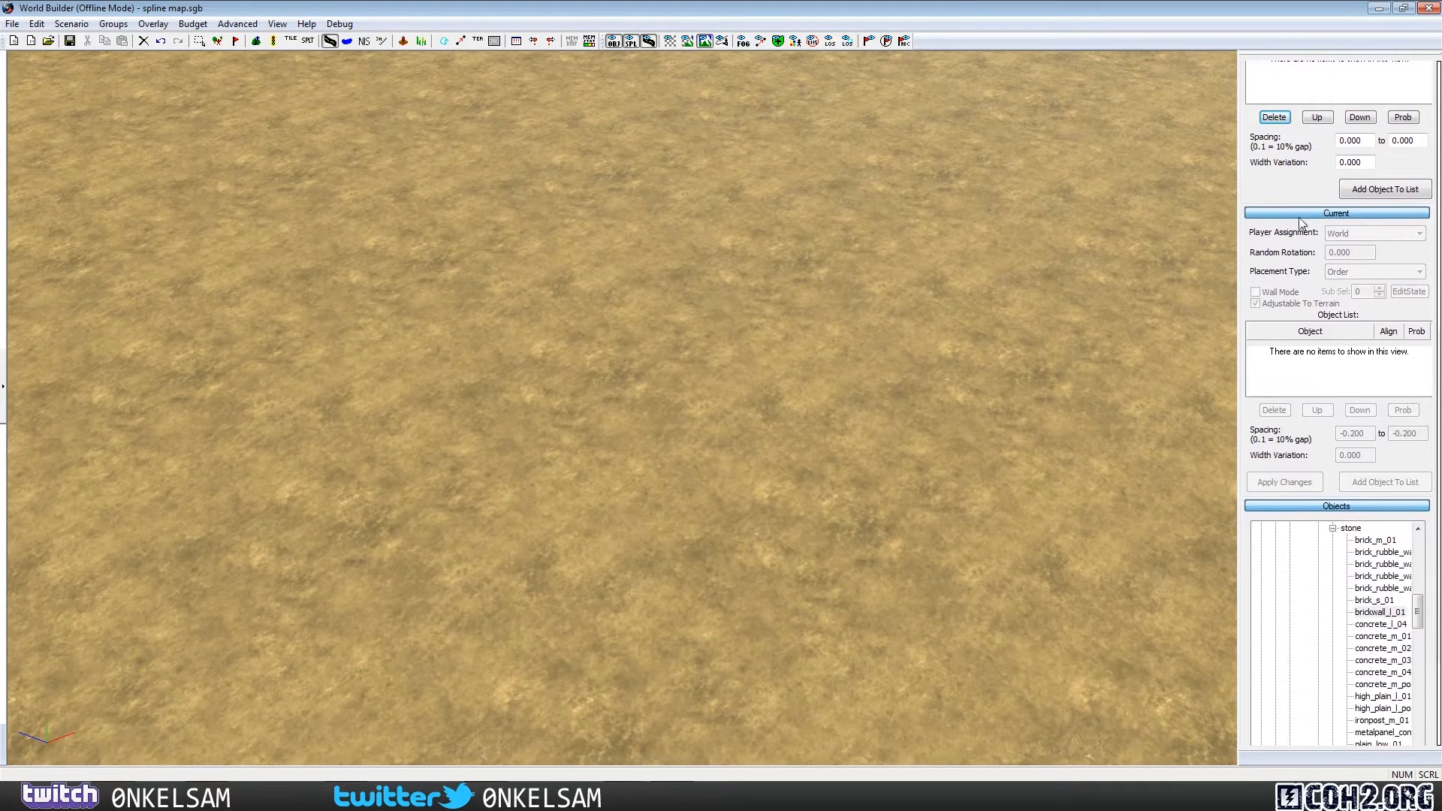
click(1332, 528)
drag(1417, 665, 1419, 675)
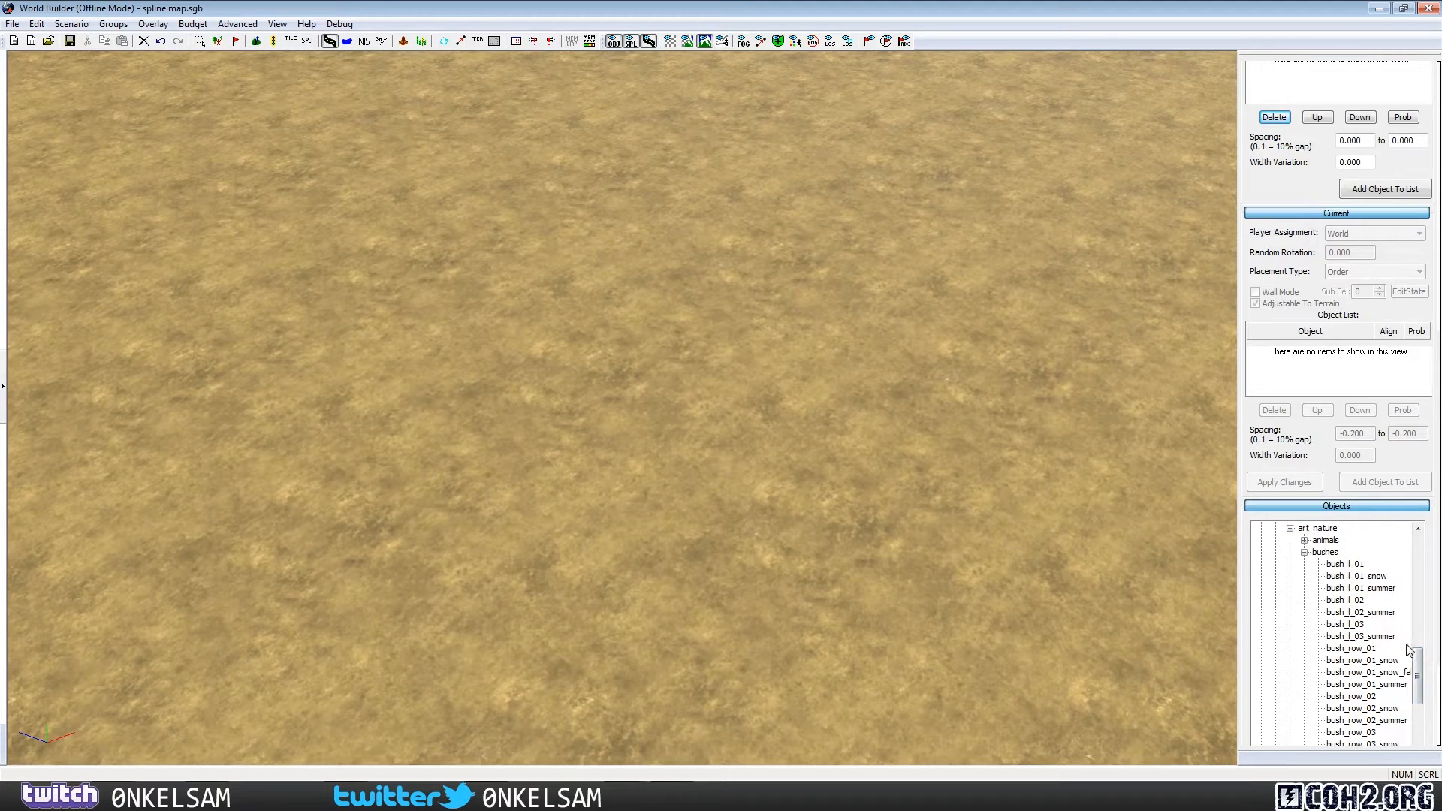
drag(1420, 676, 1417, 565)
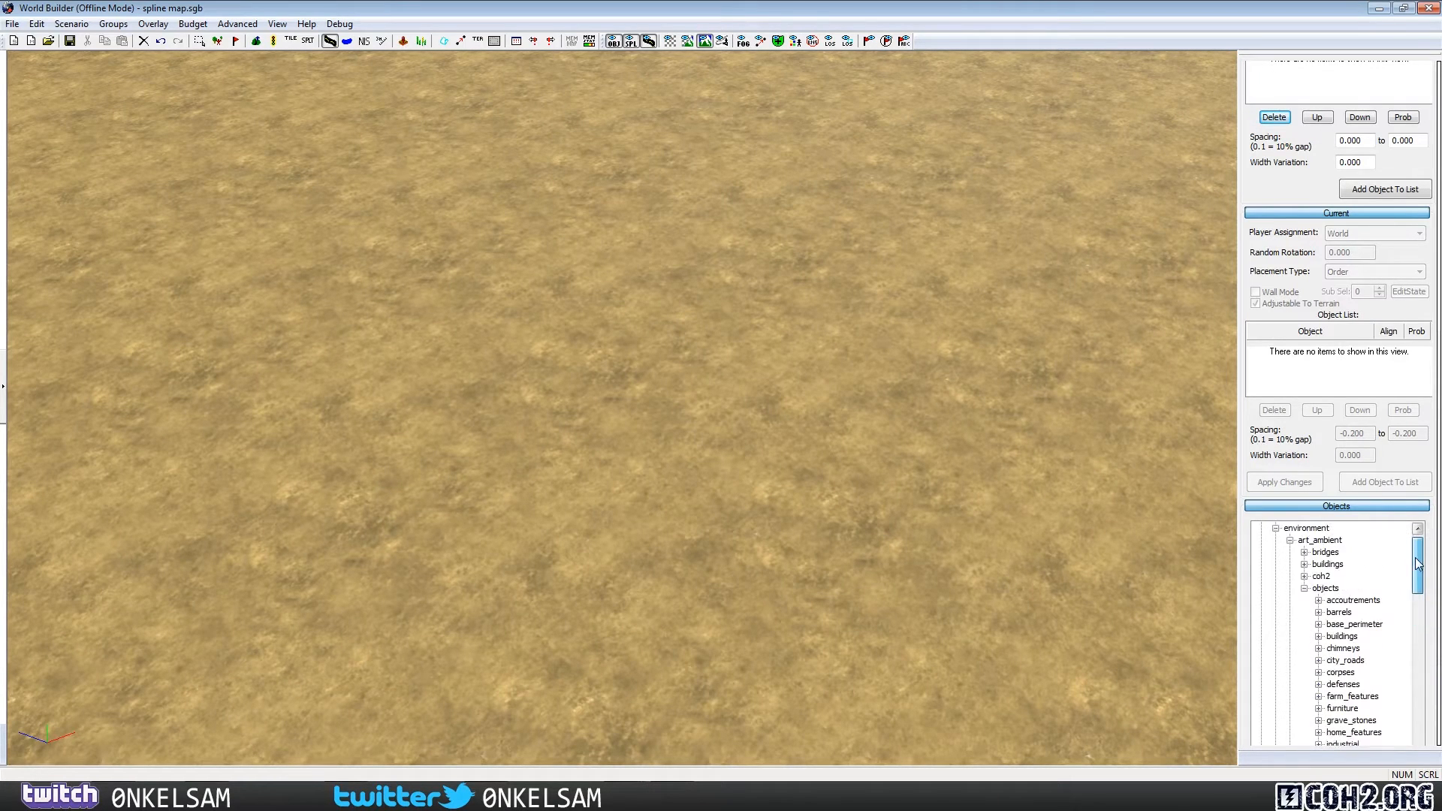
click(1305, 588)
click(1290, 541)
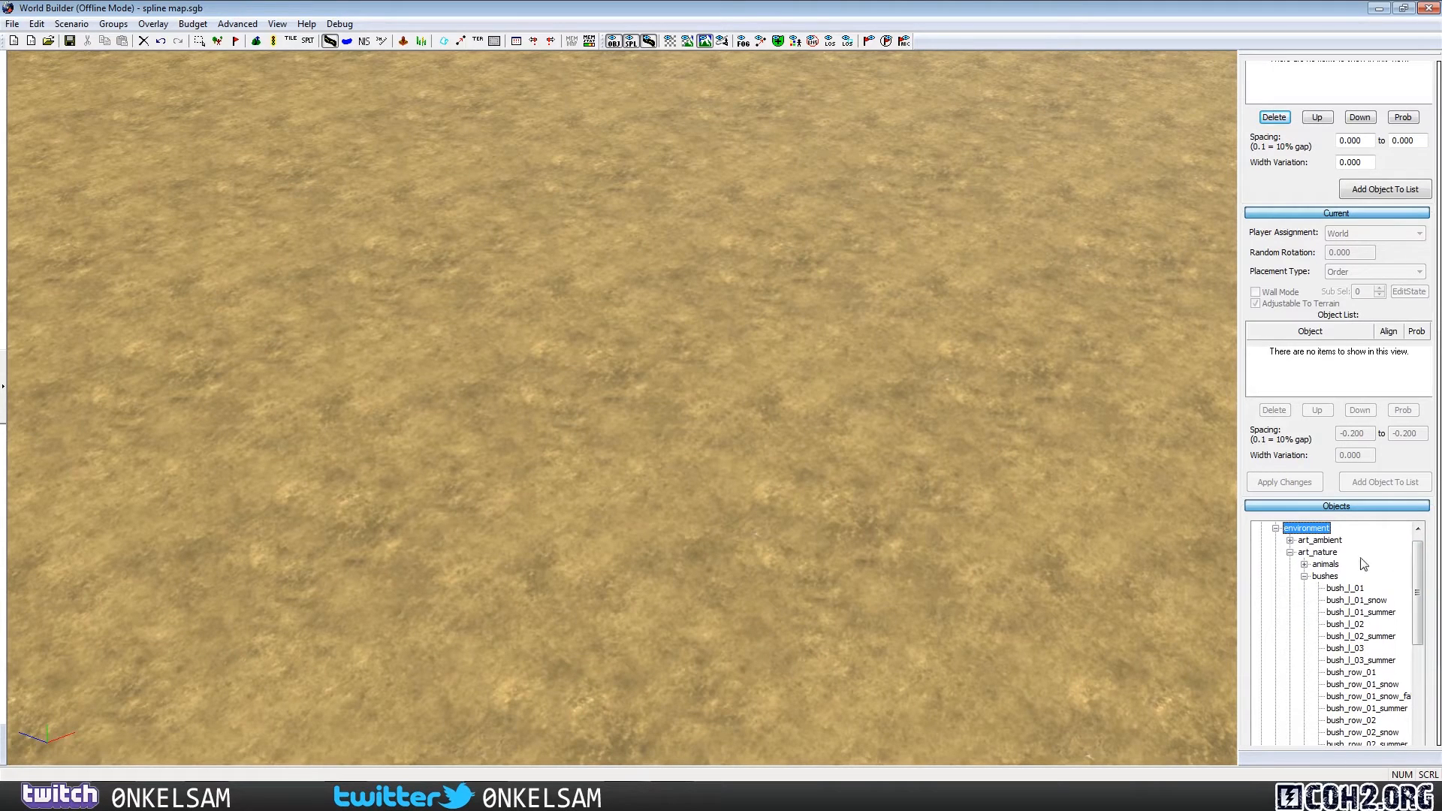
scroll(1389, 556, up, 1)
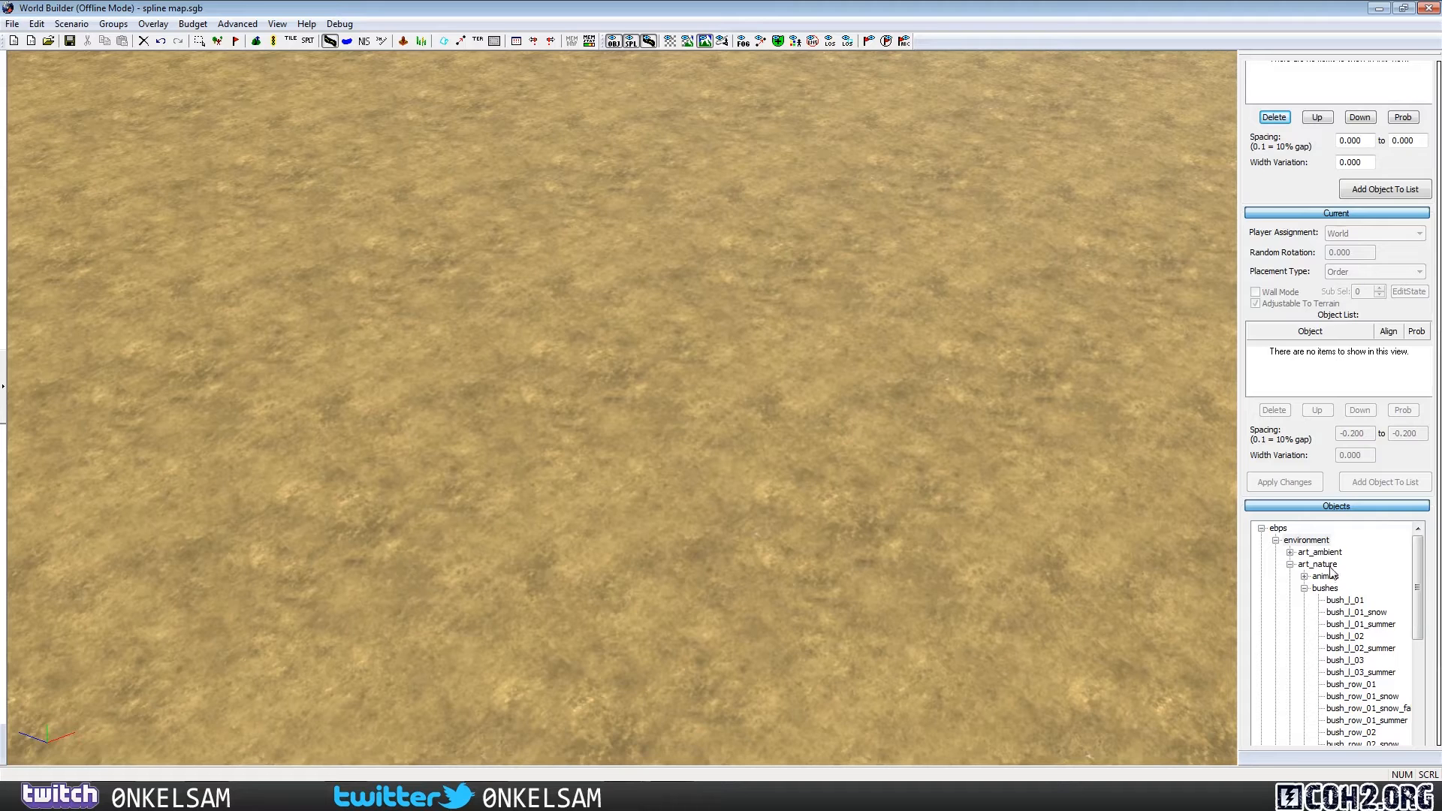
Step: Add bush_row_01_snow from the bushes folder to the default object list for new splines
drag(1418, 597, 1423, 645)
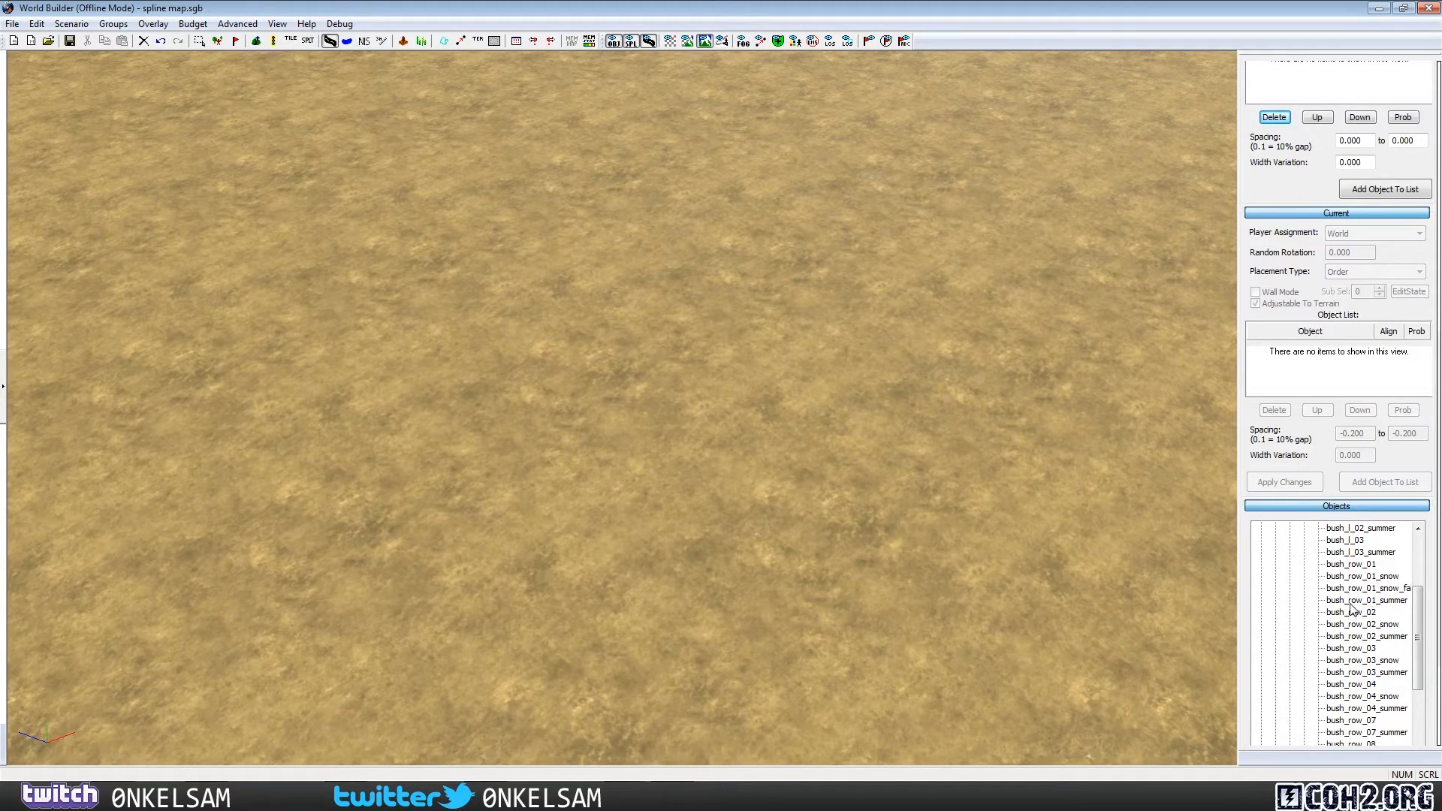
click(1346, 578)
scroll(1269, 218, up, 3)
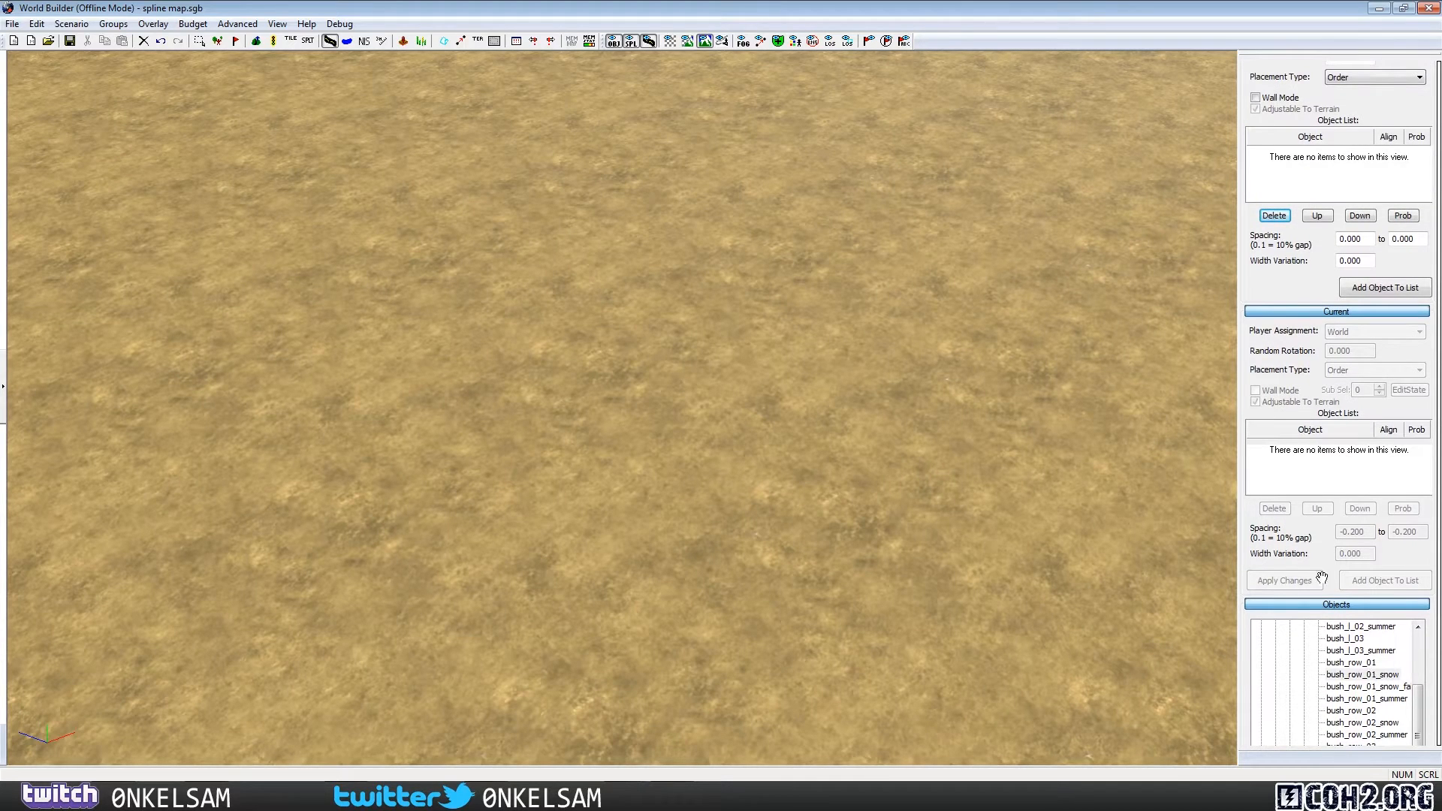
scroll(1292, 300, up, 2)
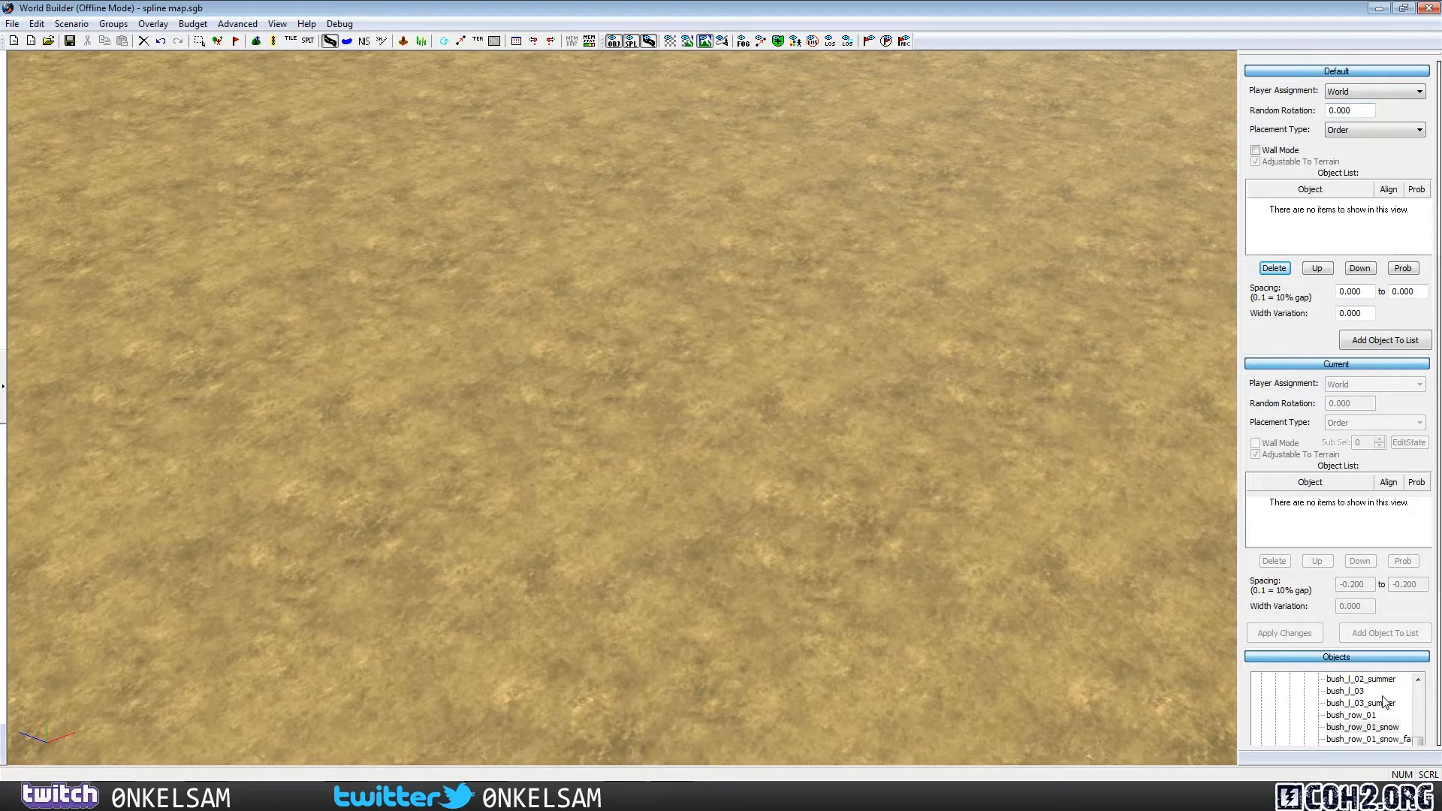
click(1380, 342)
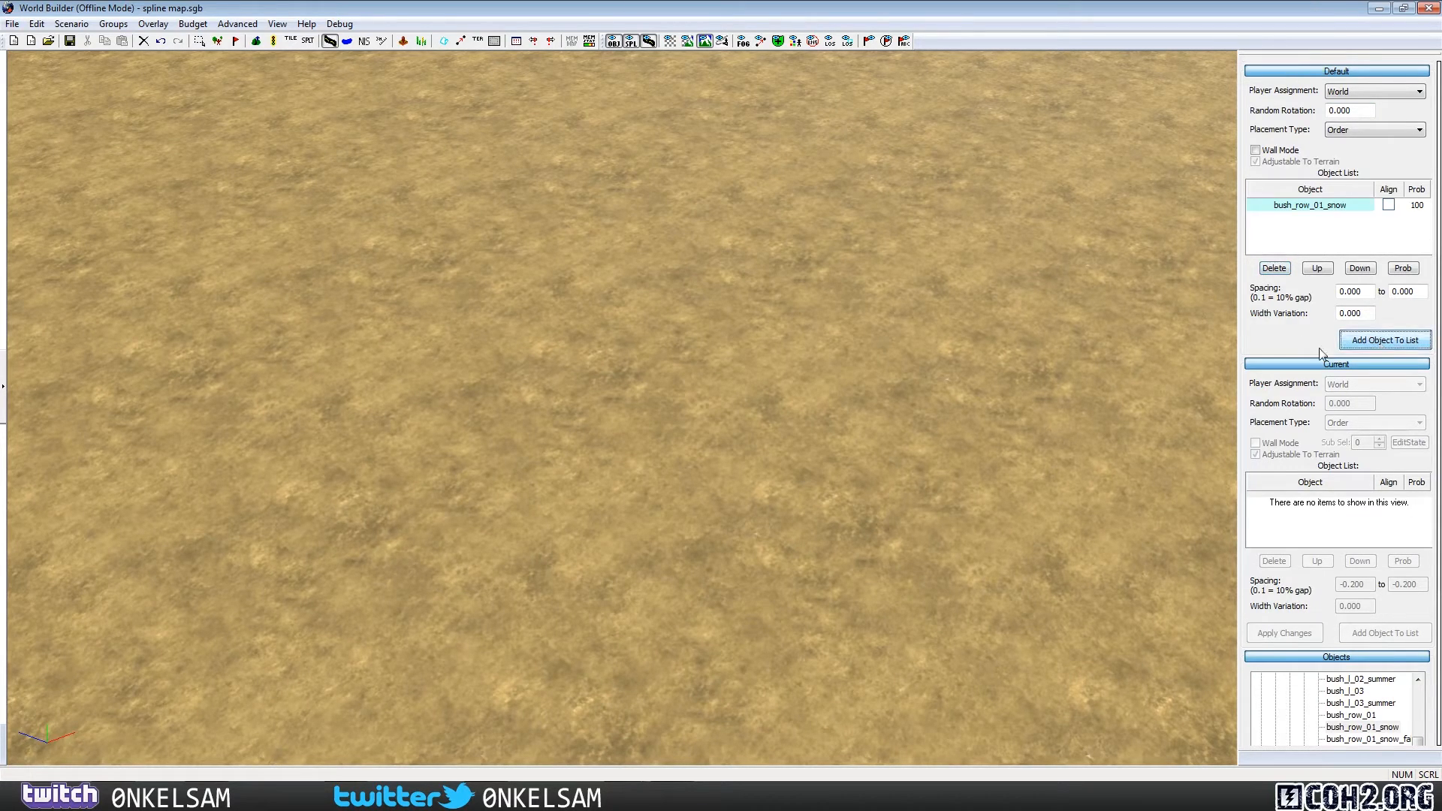
click(1323, 211)
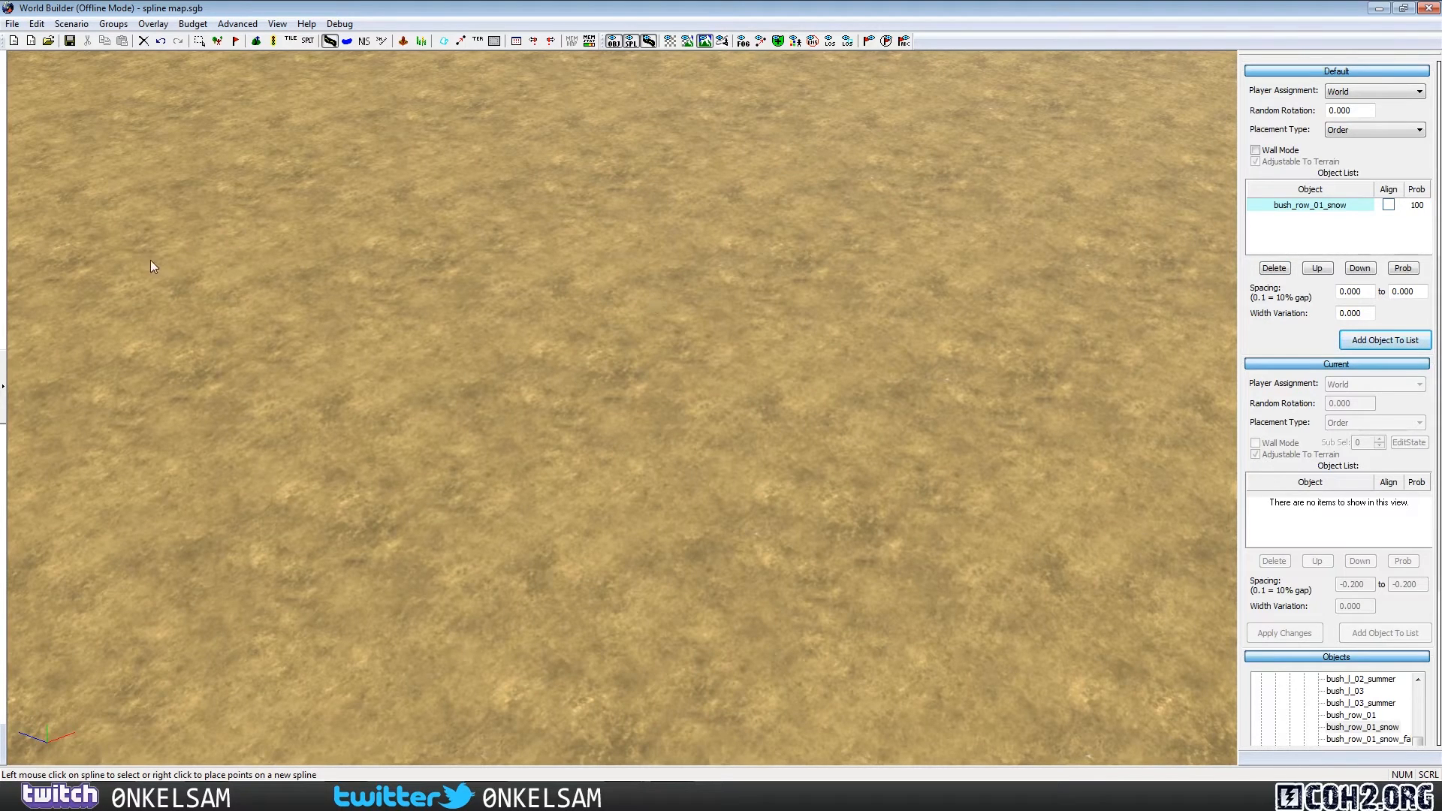
Step: Enable objects by default for new splines and create a curved five-point spline of bush_row_01_snow across the terrain
drag(1282, 332, 1273, 728)
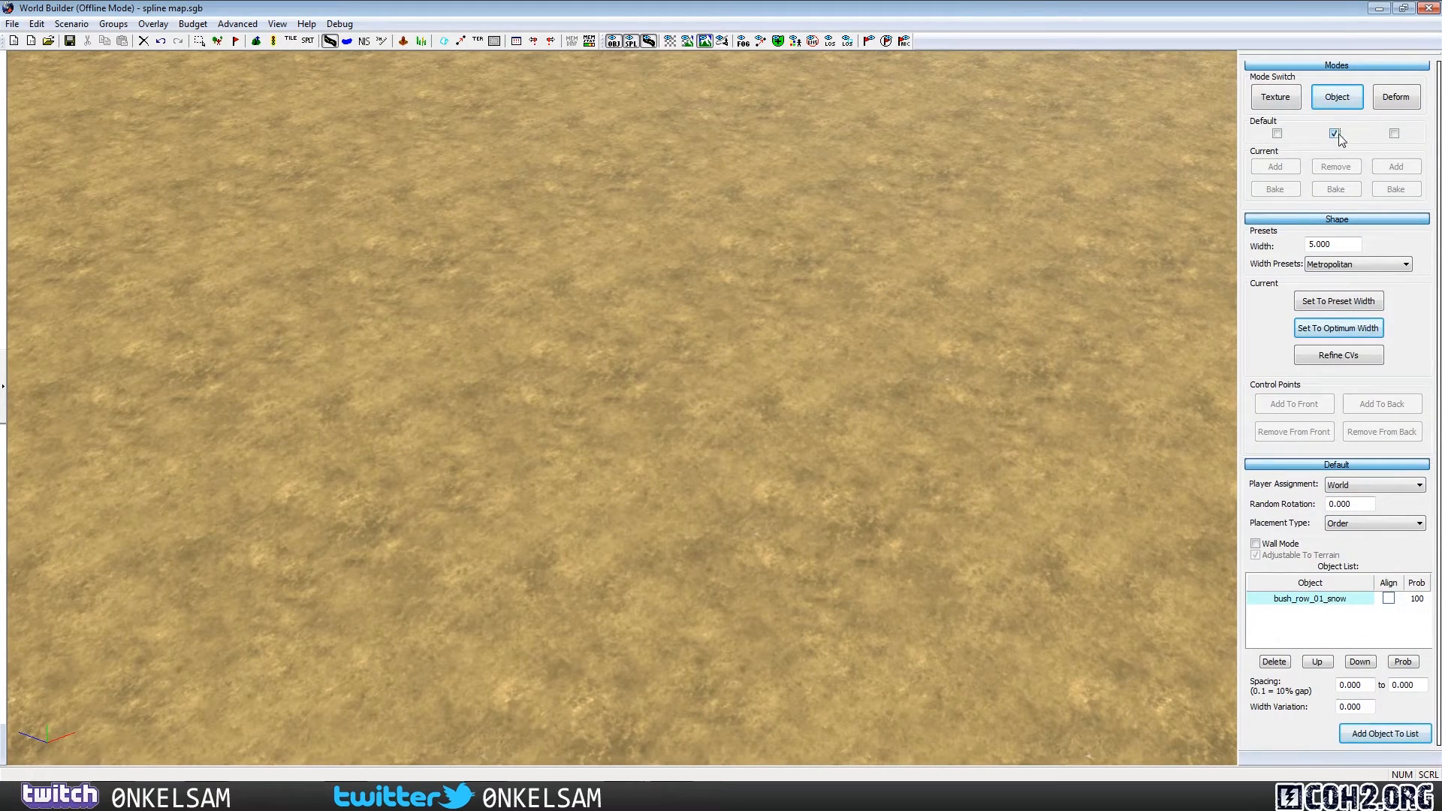
right_click(319, 264)
right_click(680, 499)
right_click(962, 471)
right_click(1076, 335)
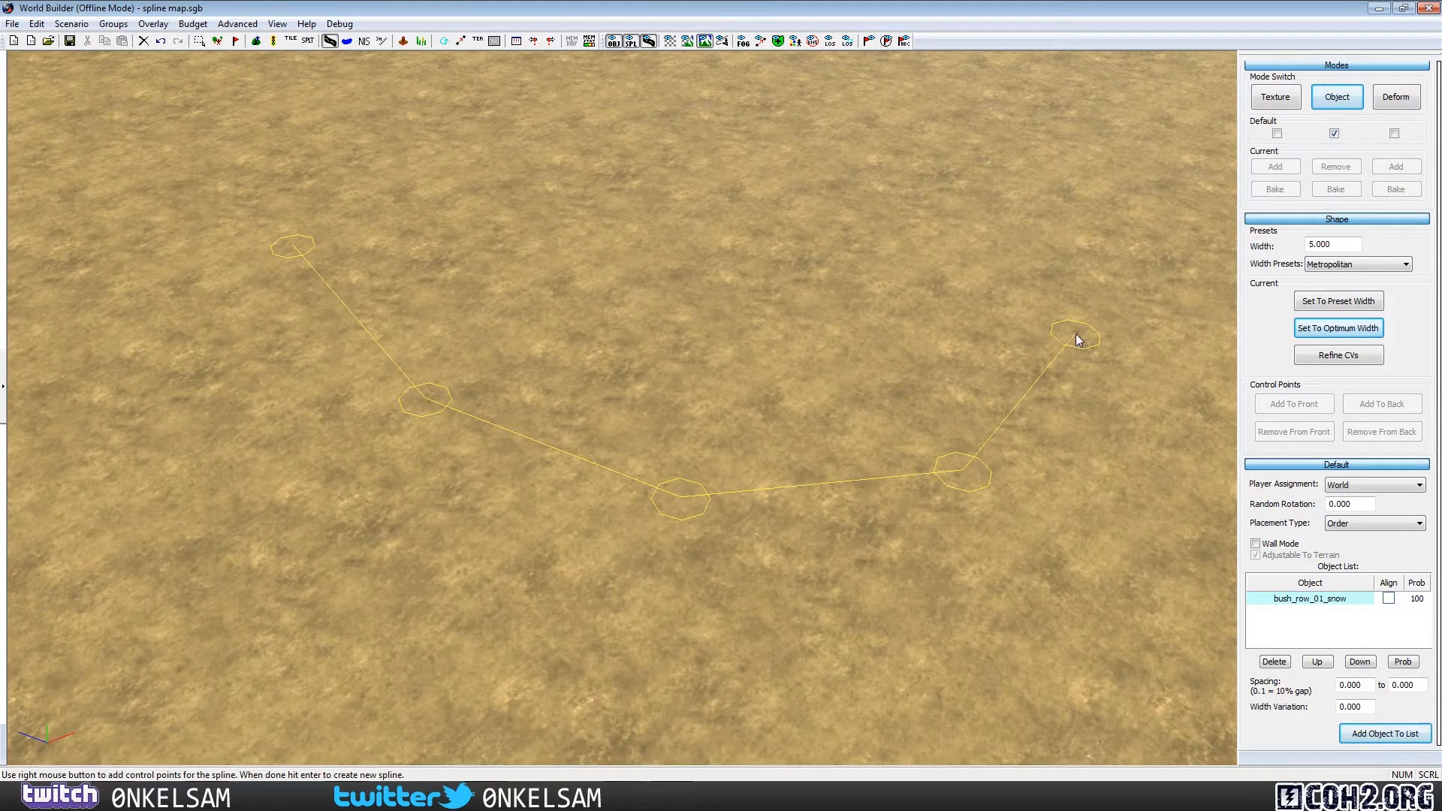
key(Return)
click(850, 489)
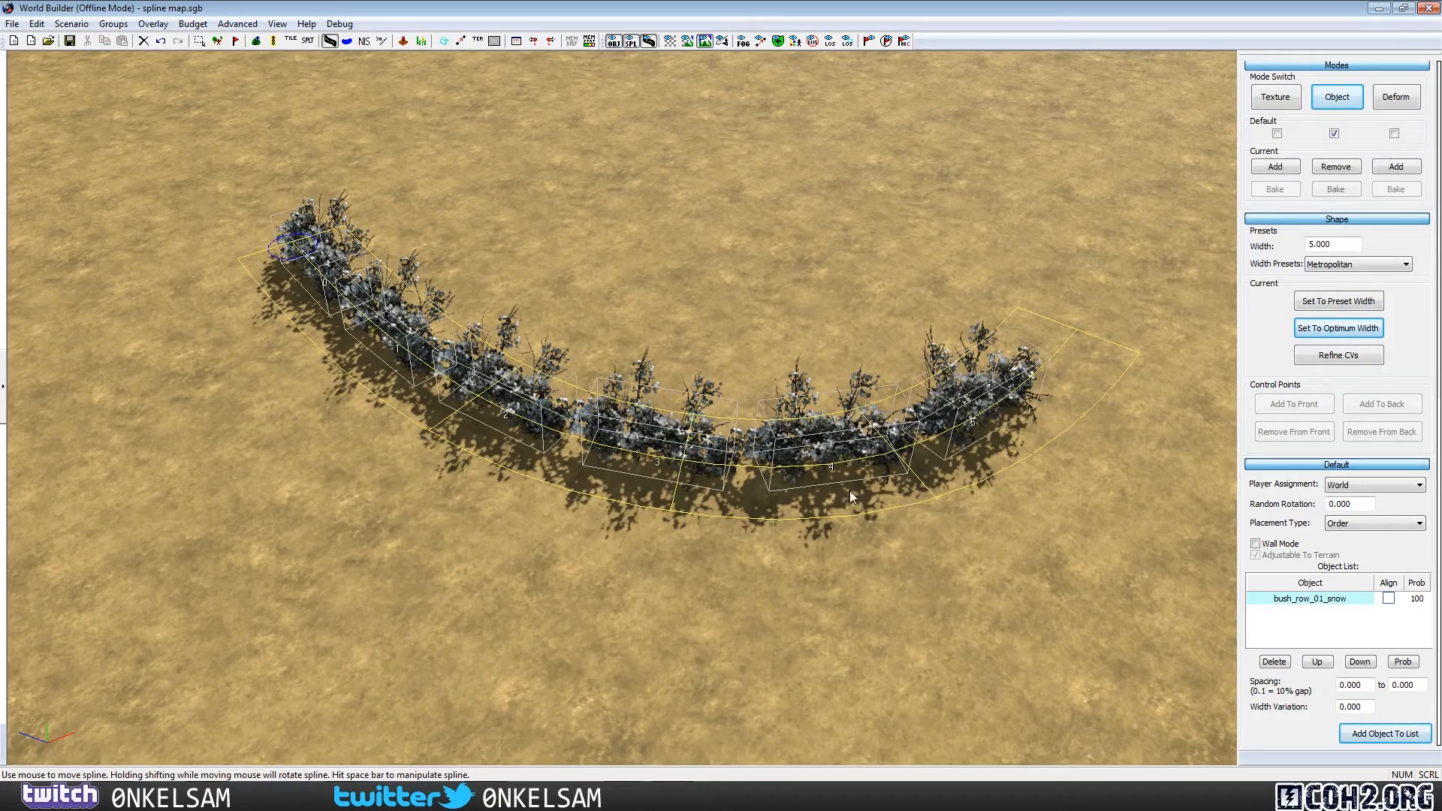
Step: Delete the curved spline of snowy bushes
click(1070, 661)
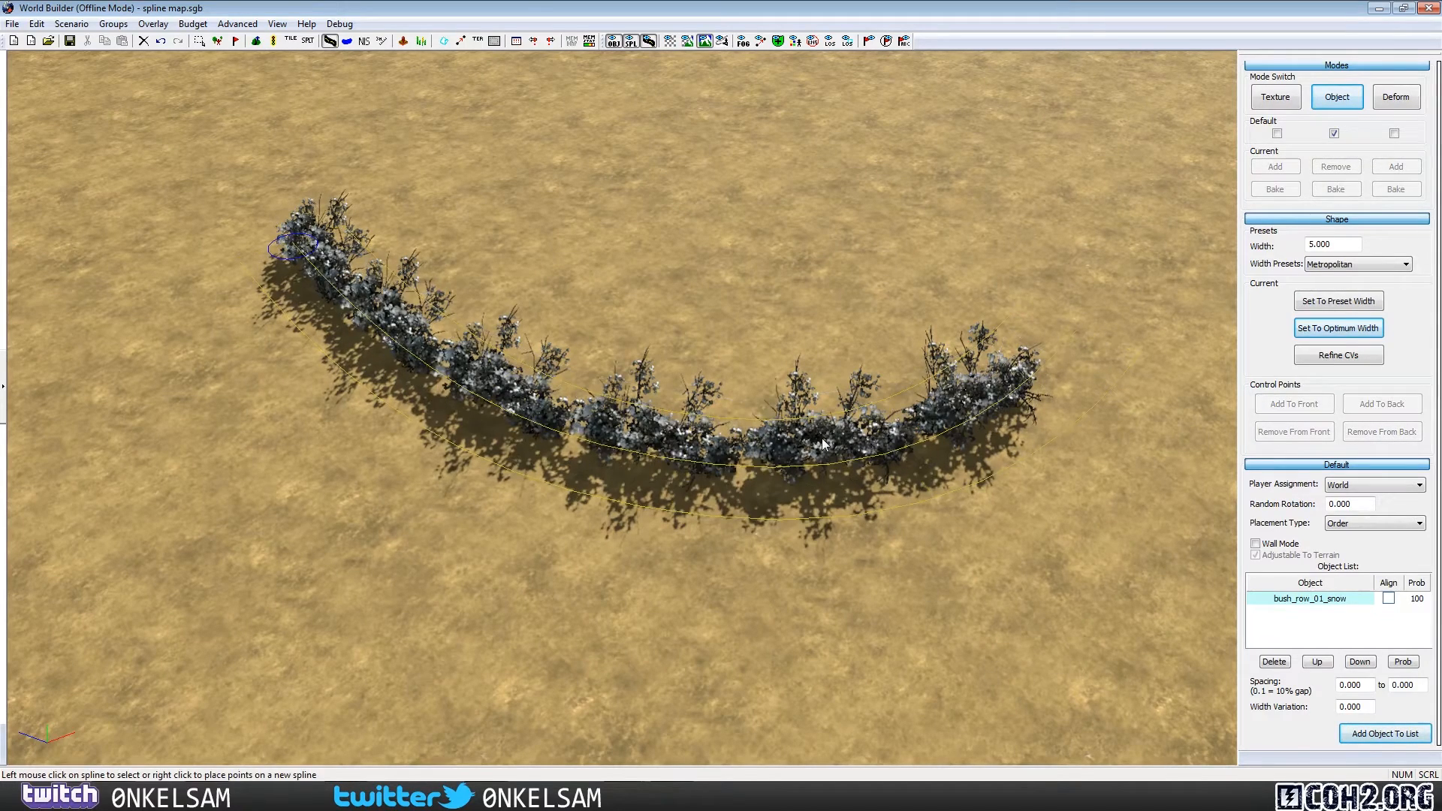
click(849, 439)
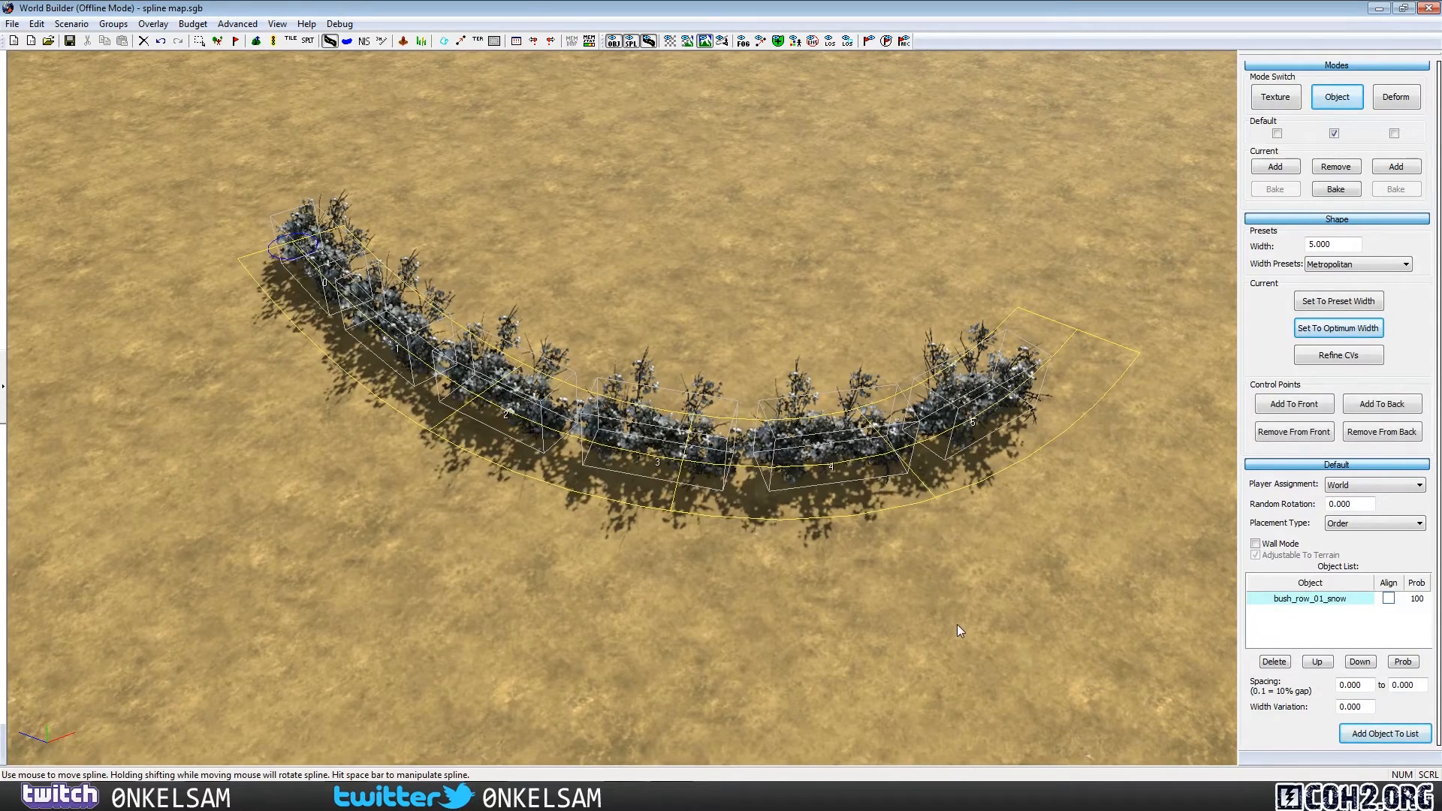
key(Delete)
Step: Add bush_row_01_snow_fall to the default object list as a second object
scroll(1289, 676, down, 5)
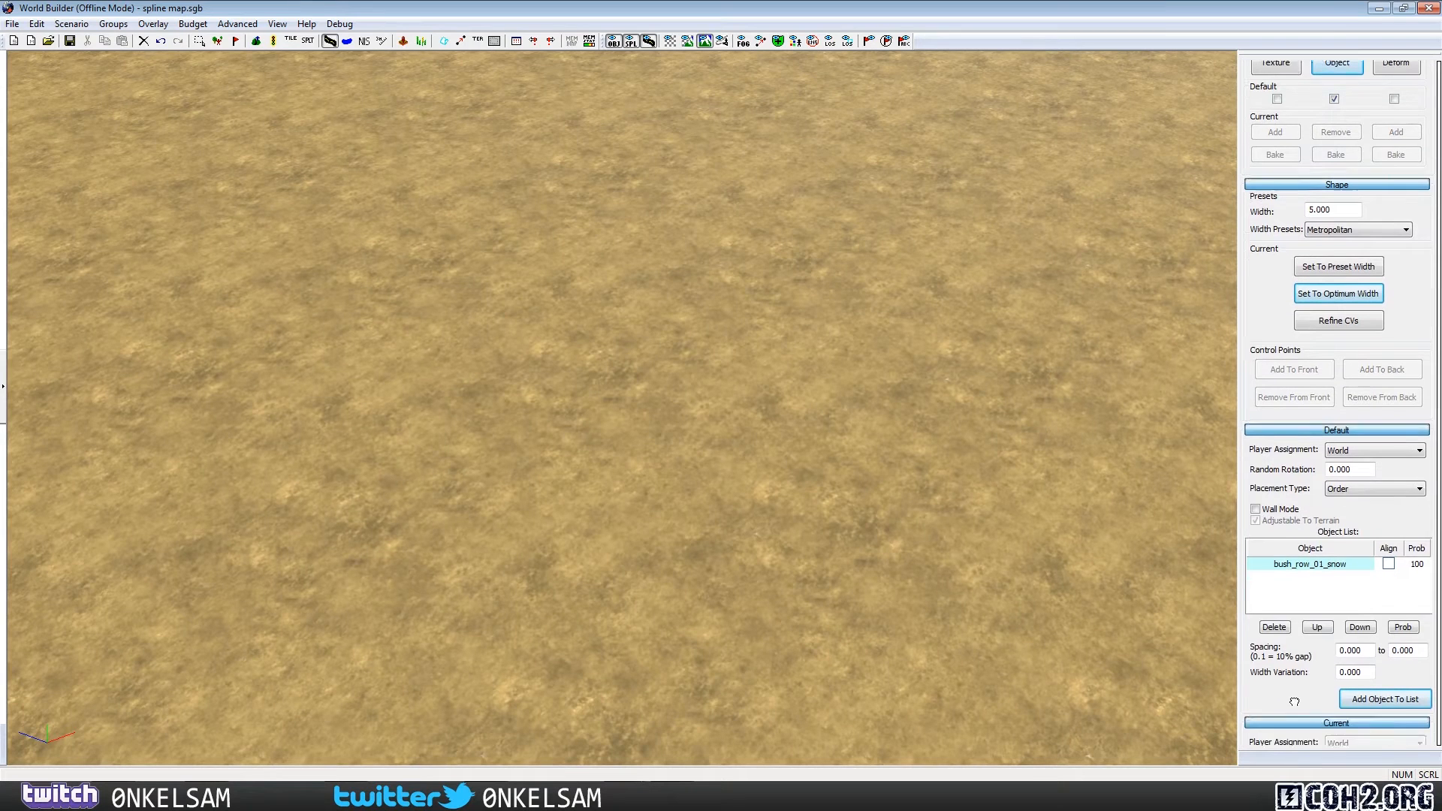
drag(1294, 454, 1295, 448)
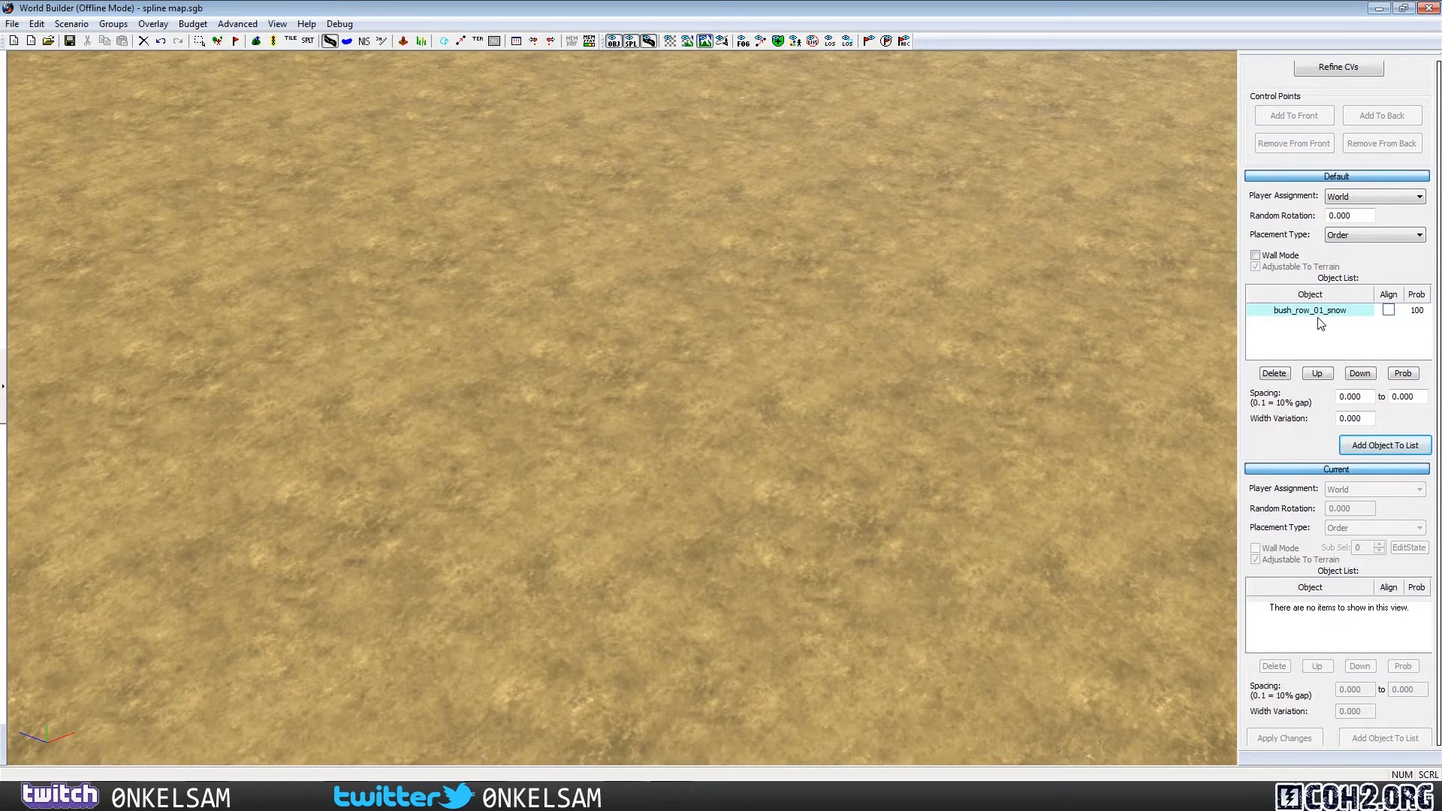
click(1317, 316)
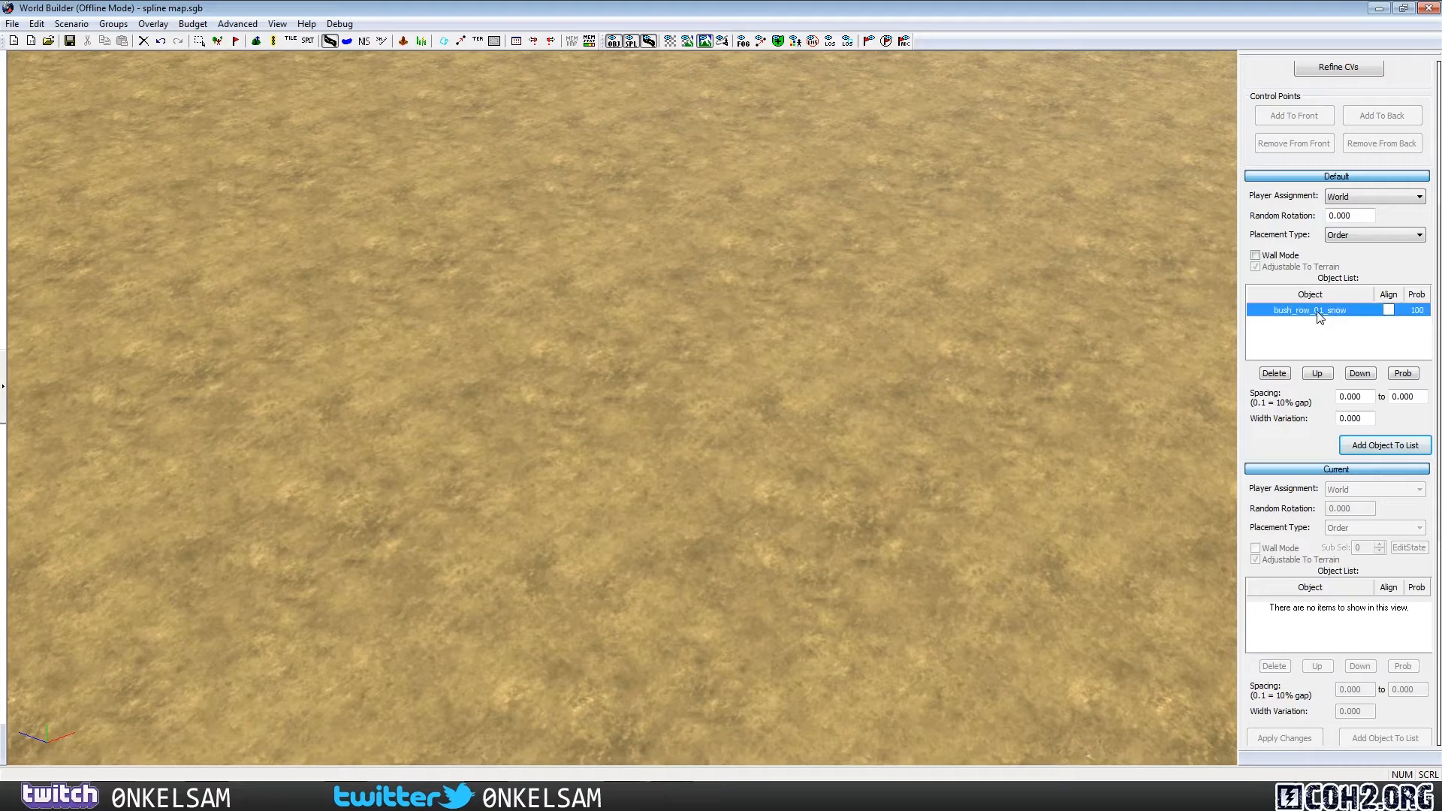
drag(1282, 439, 1286, 169)
scroll(1288, 180, down, 2)
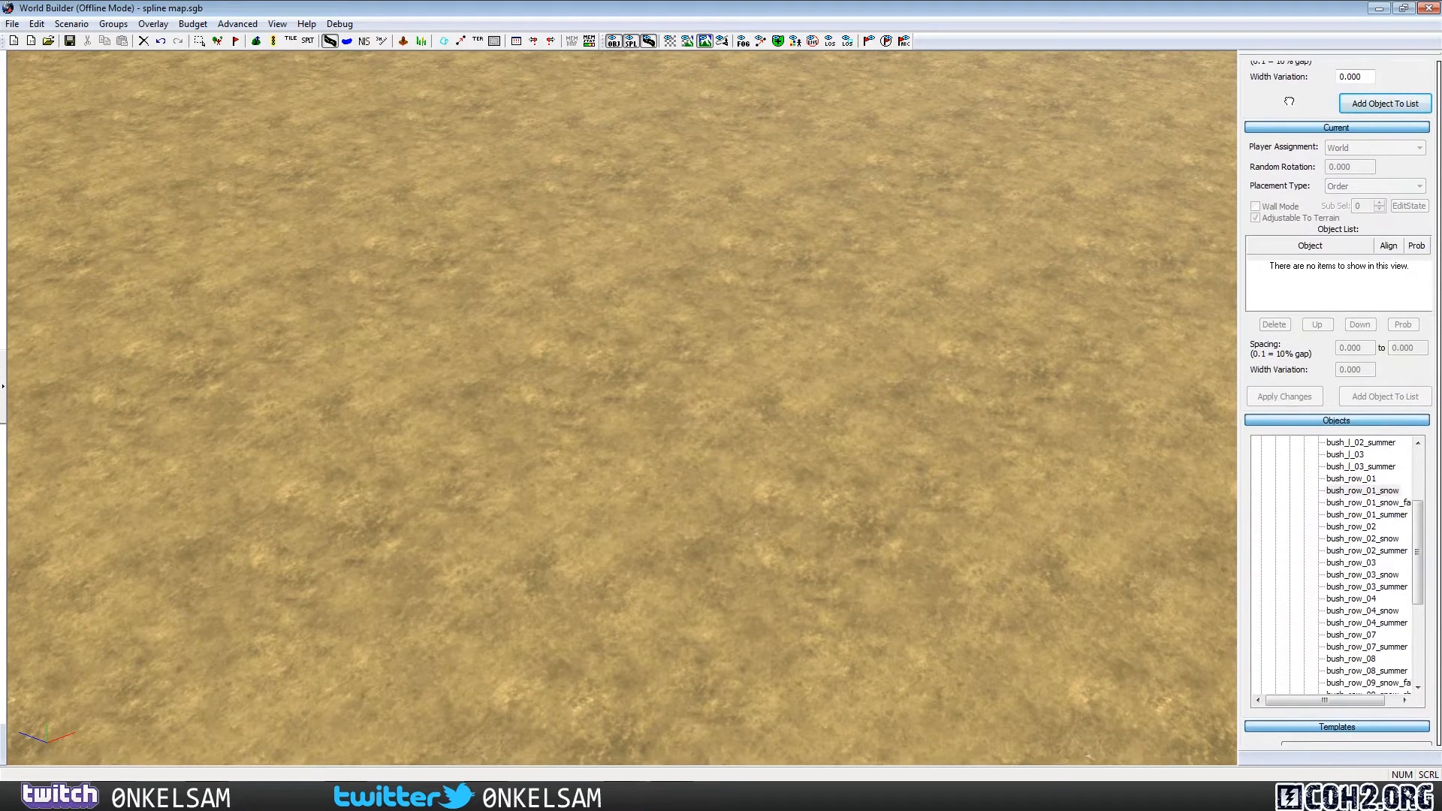
click(1368, 502)
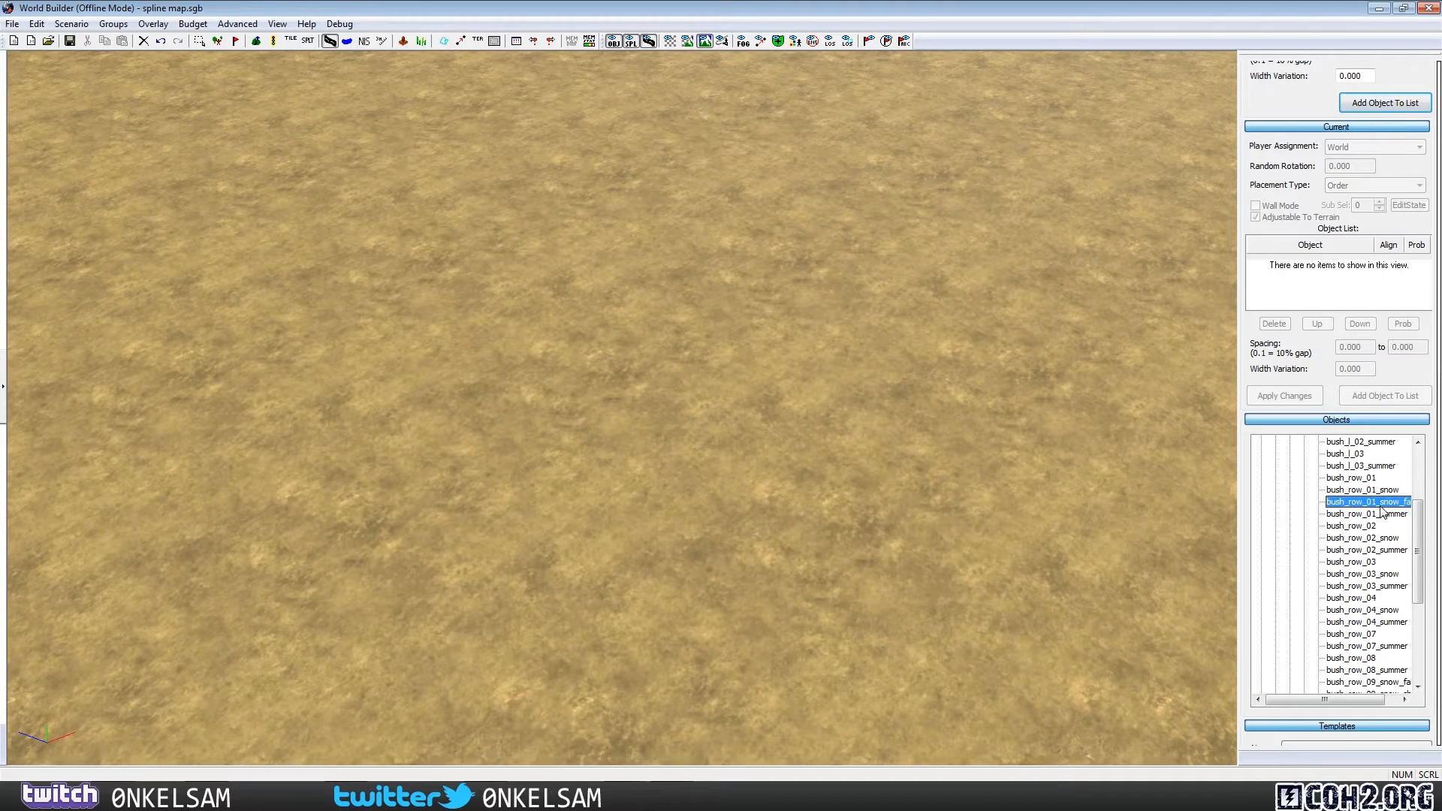
click(1365, 102)
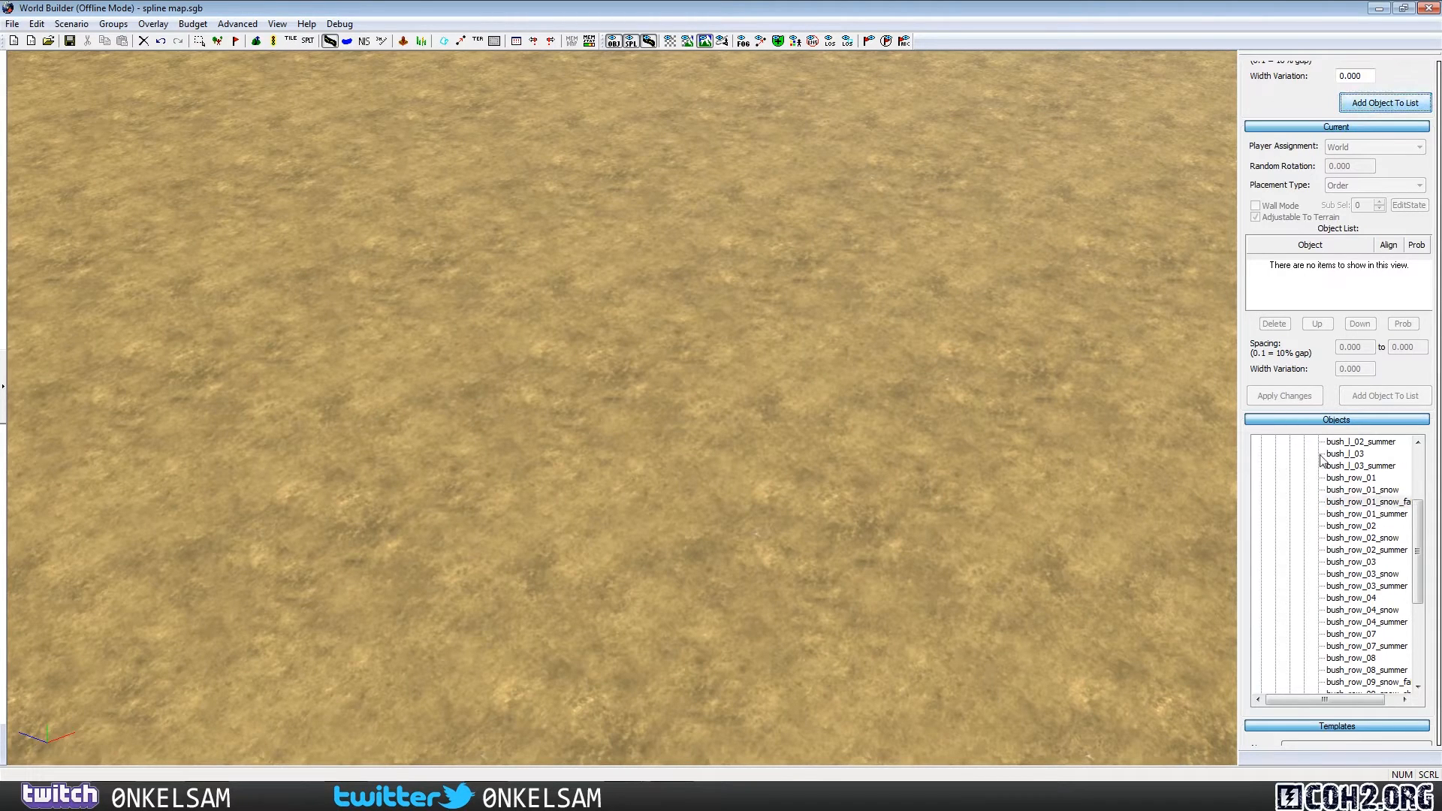
Step: Add bush_row_01_summer to the default object list as a third object
click(1351, 516)
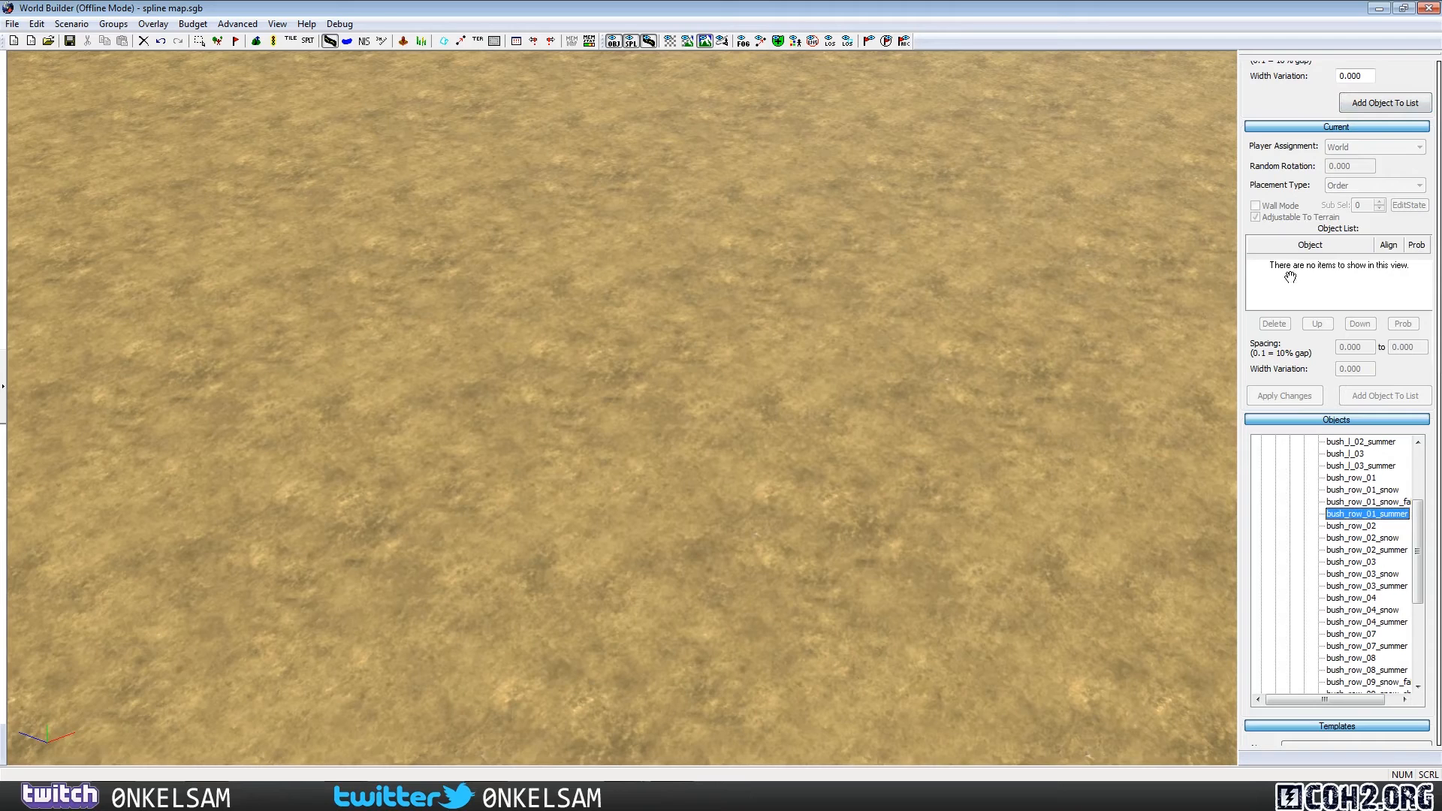
scroll(1318, 357, up, 3)
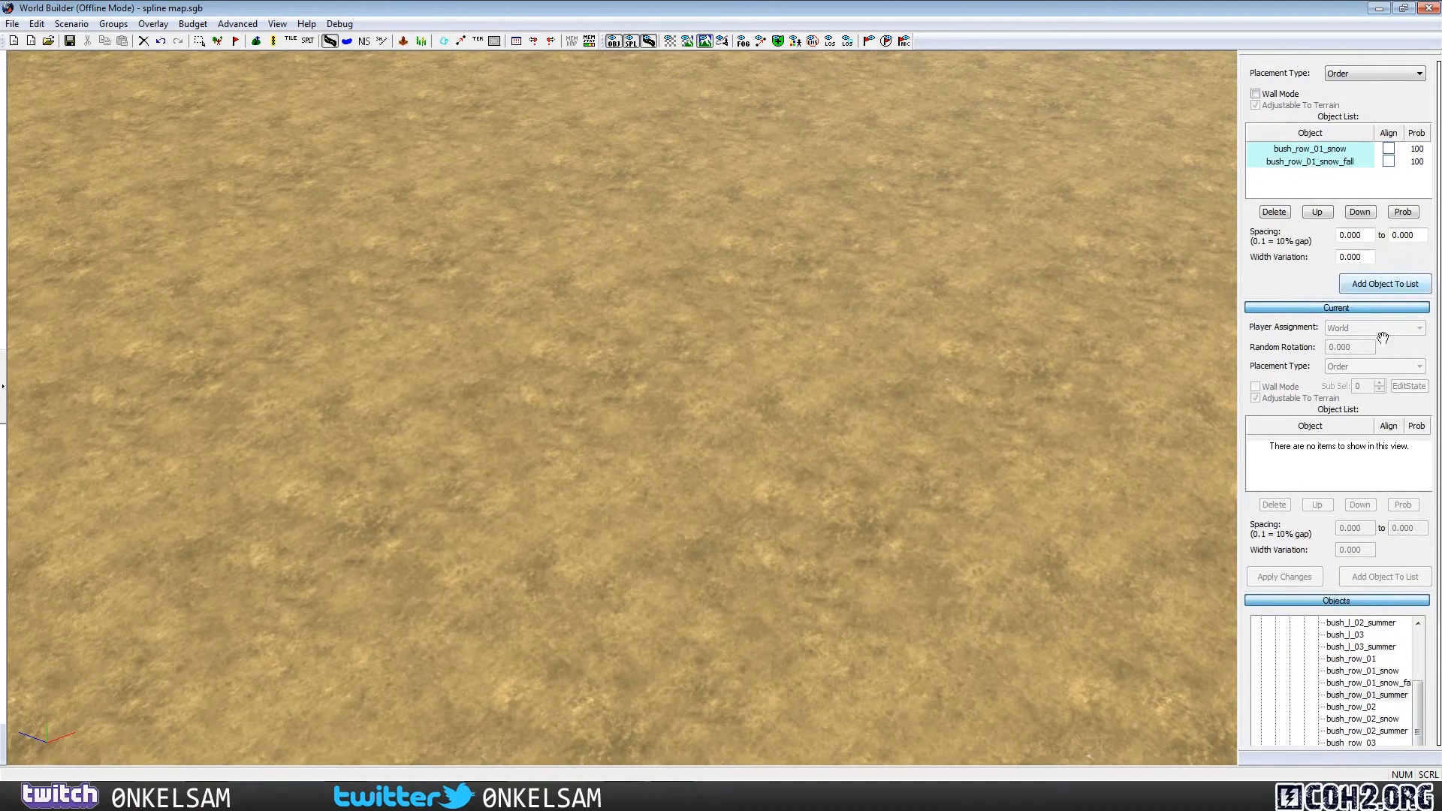
click(1379, 286)
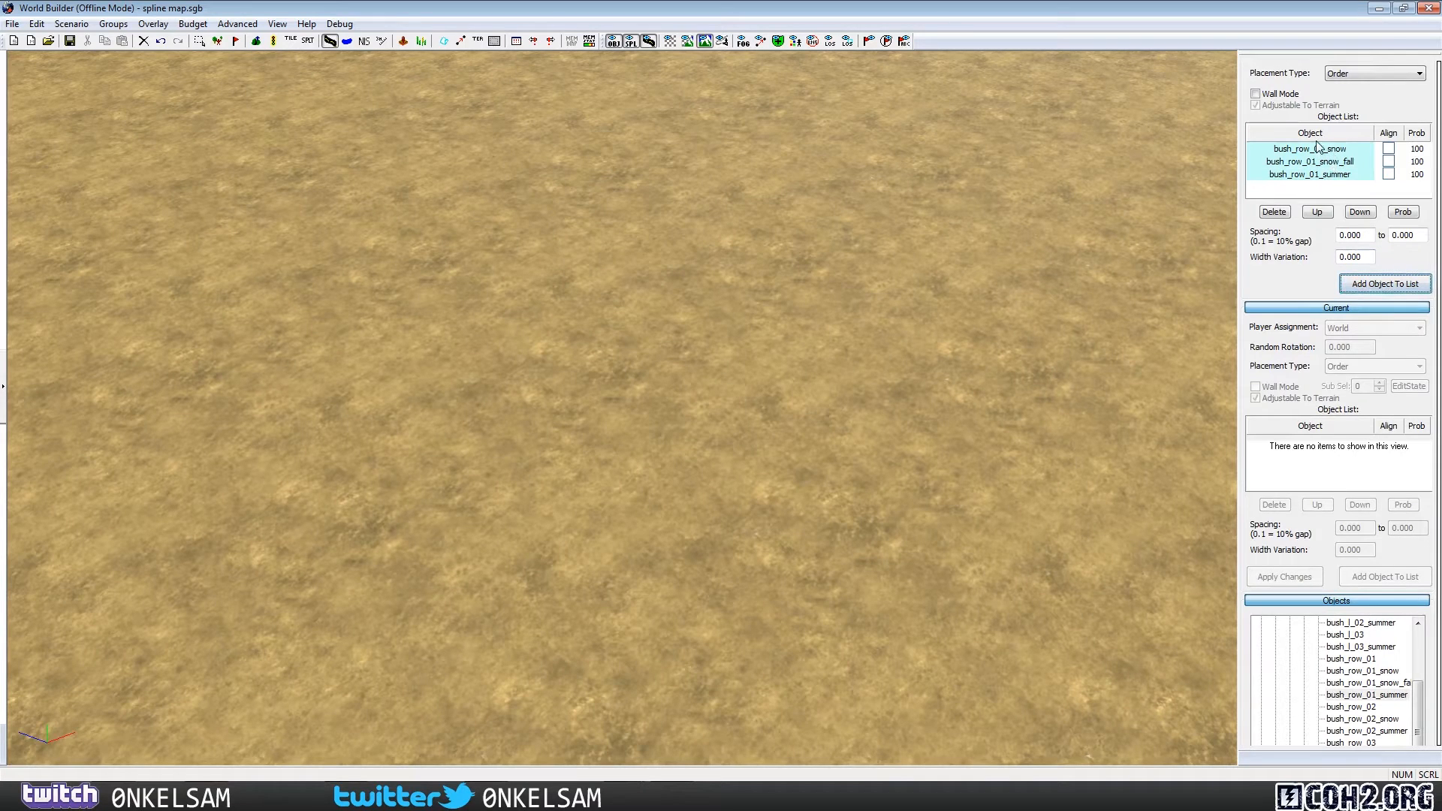
Step: Create a six-point spline across the terrain using the three listed bush rows in order, and leave it deselected
drag(1293, 282, 1294, 534)
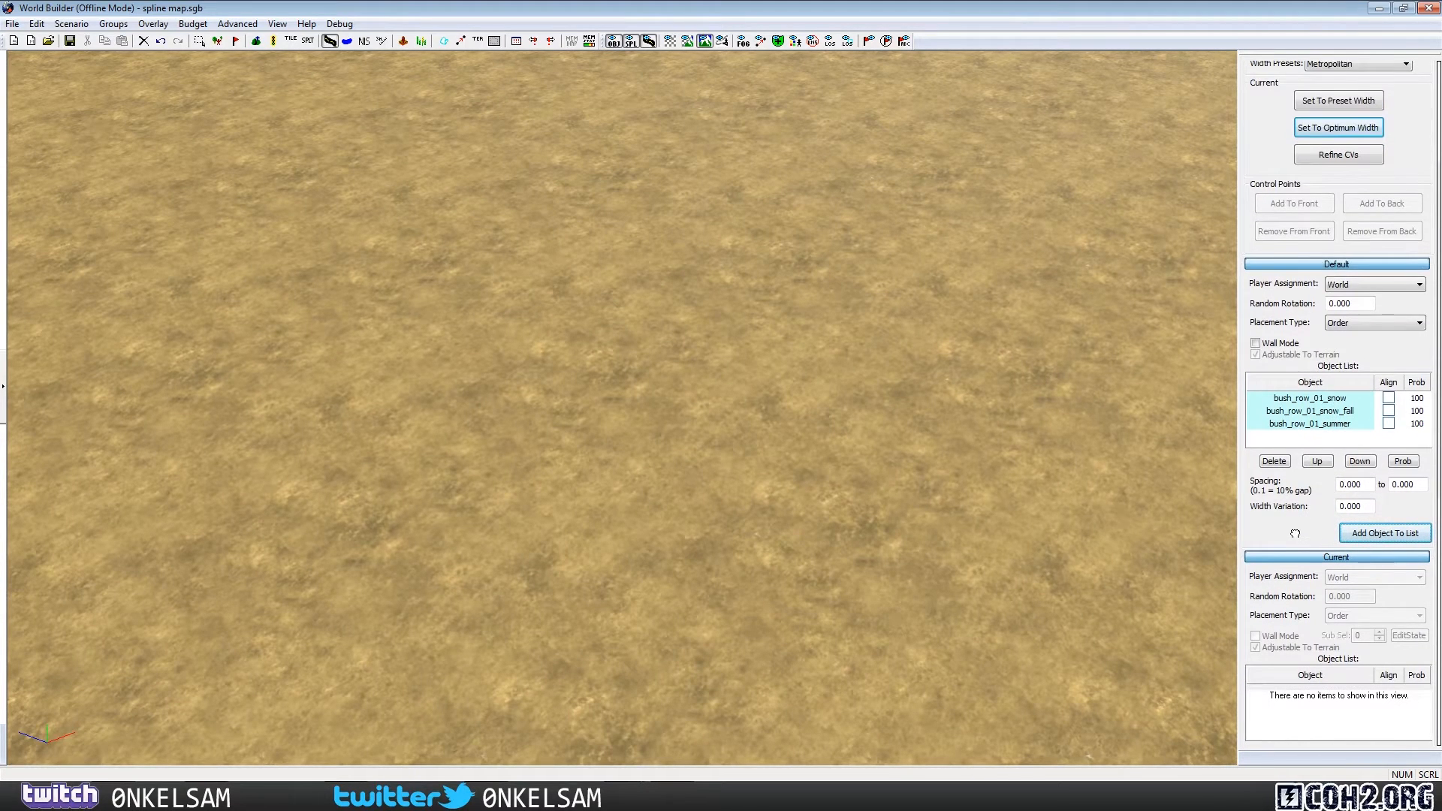
right_click(51, 317)
right_click(232, 426)
right_click(500, 485)
right_click(757, 478)
right_click(1051, 475)
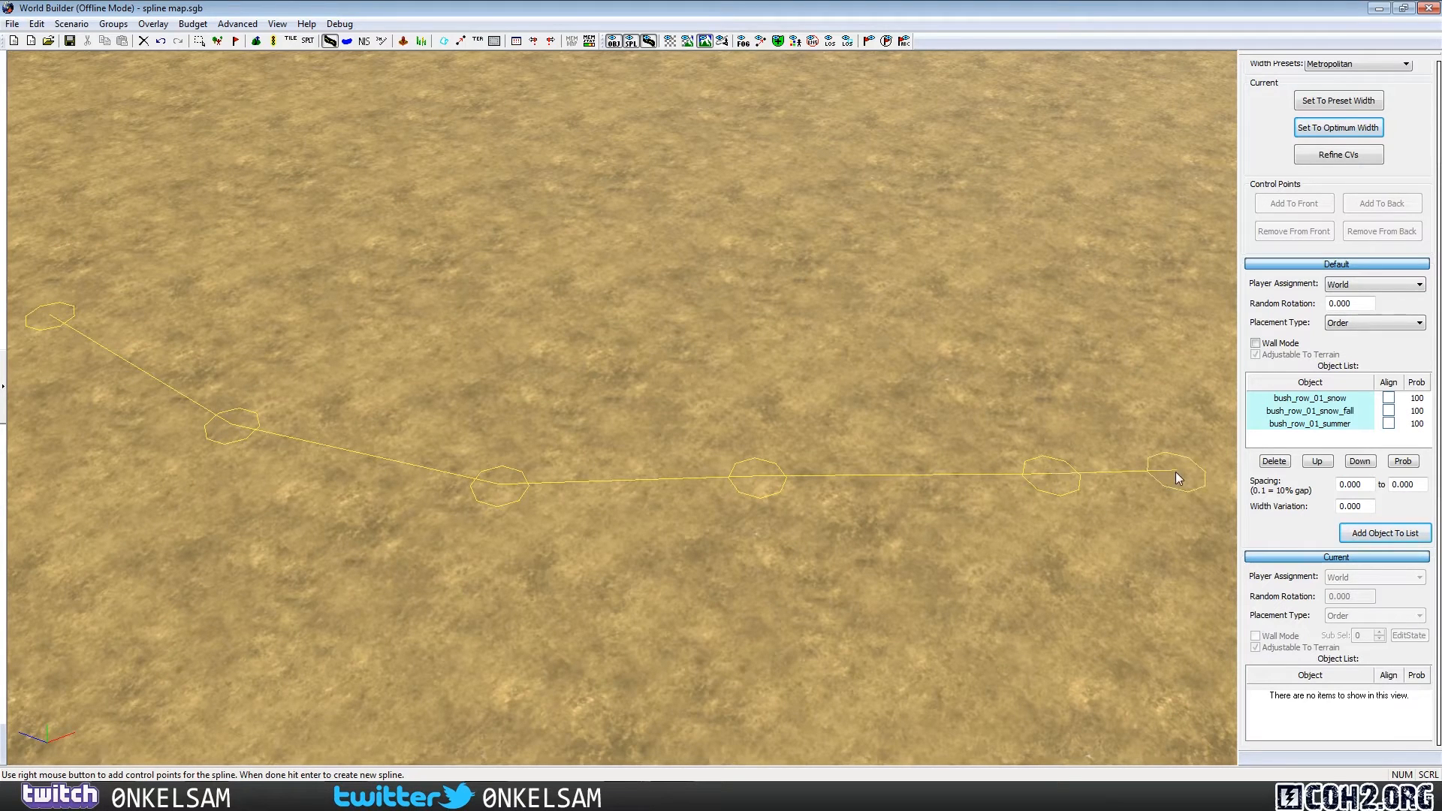
key(Return)
click(62, 338)
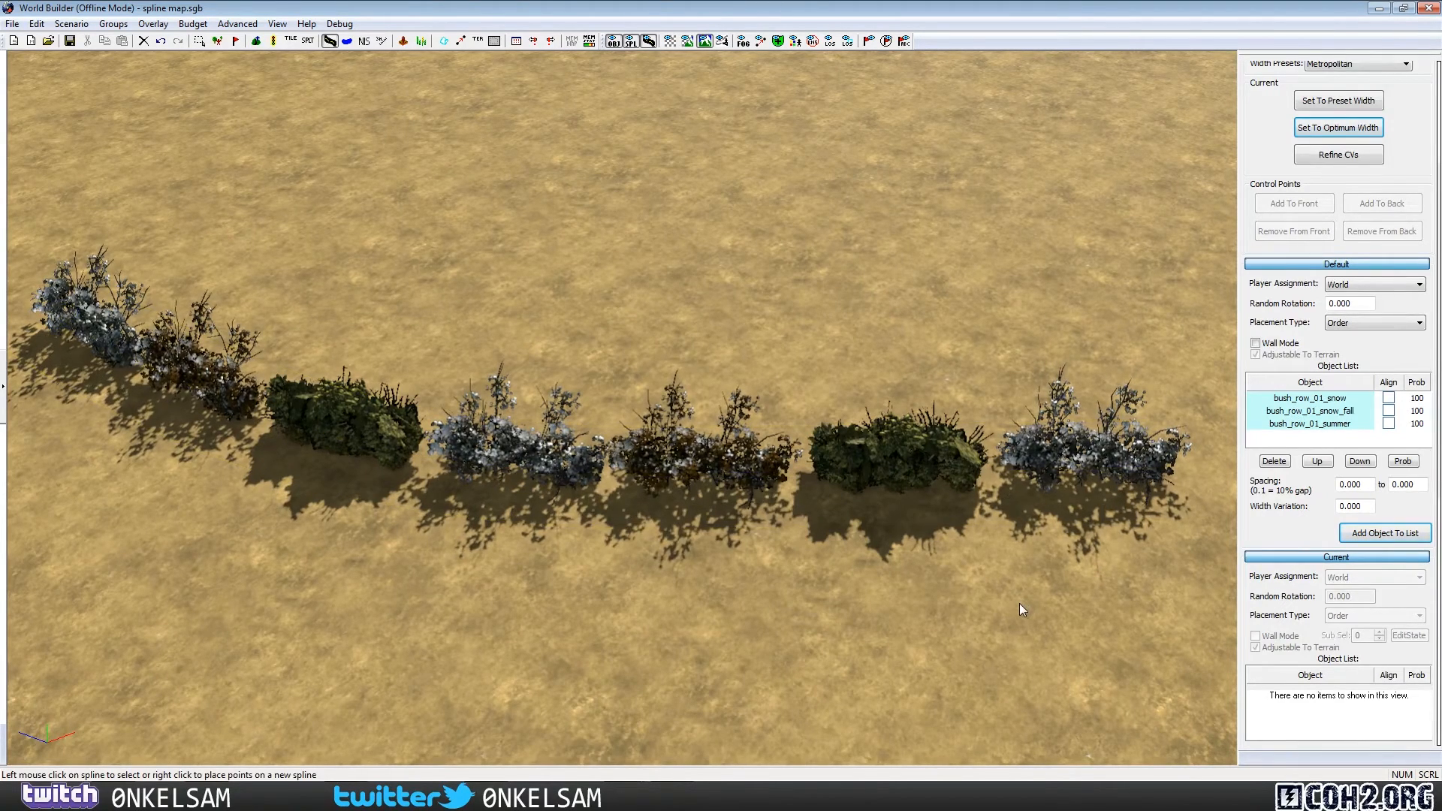
Step: Delete the spline of three alternating bush rows from the terrain
click(1048, 484)
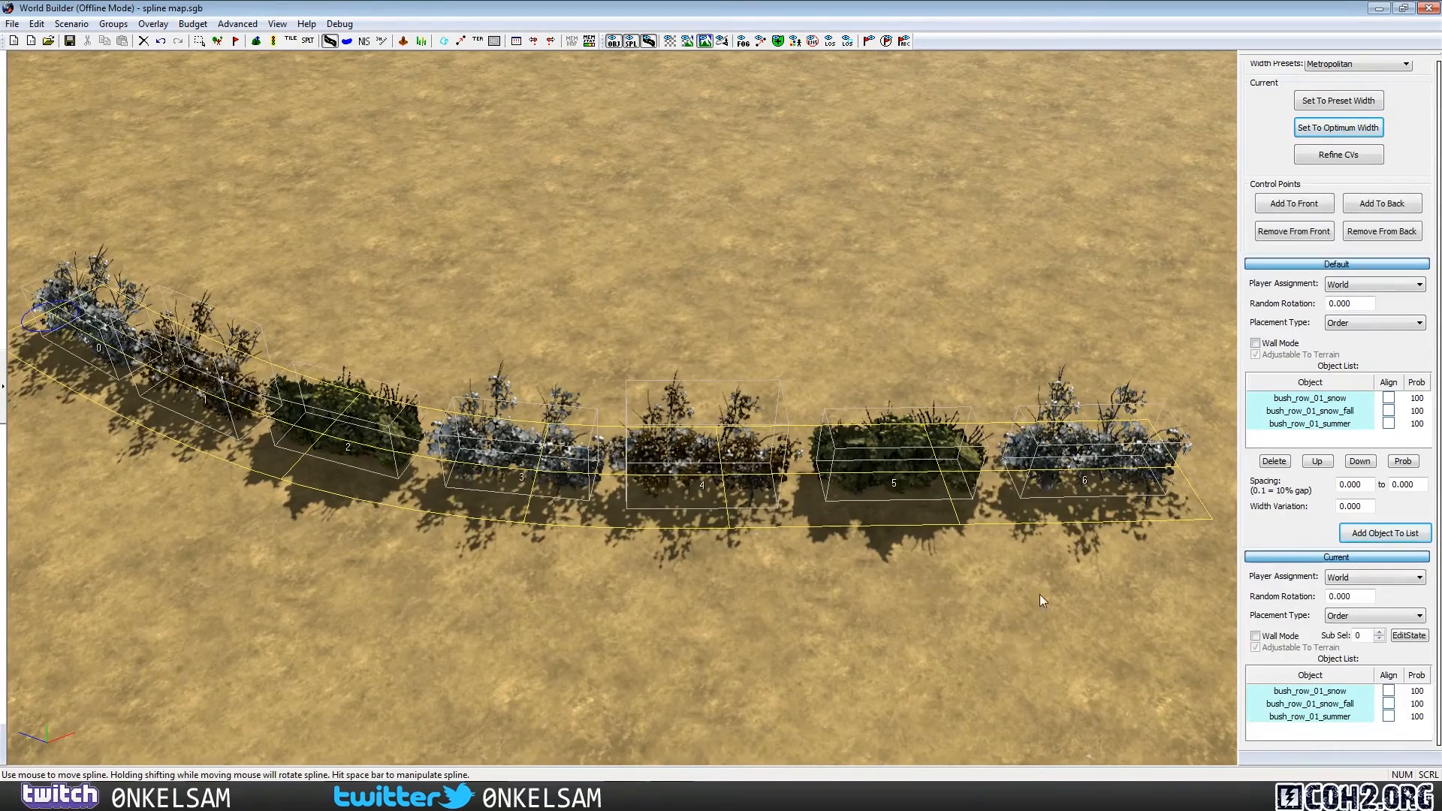
click(991, 627)
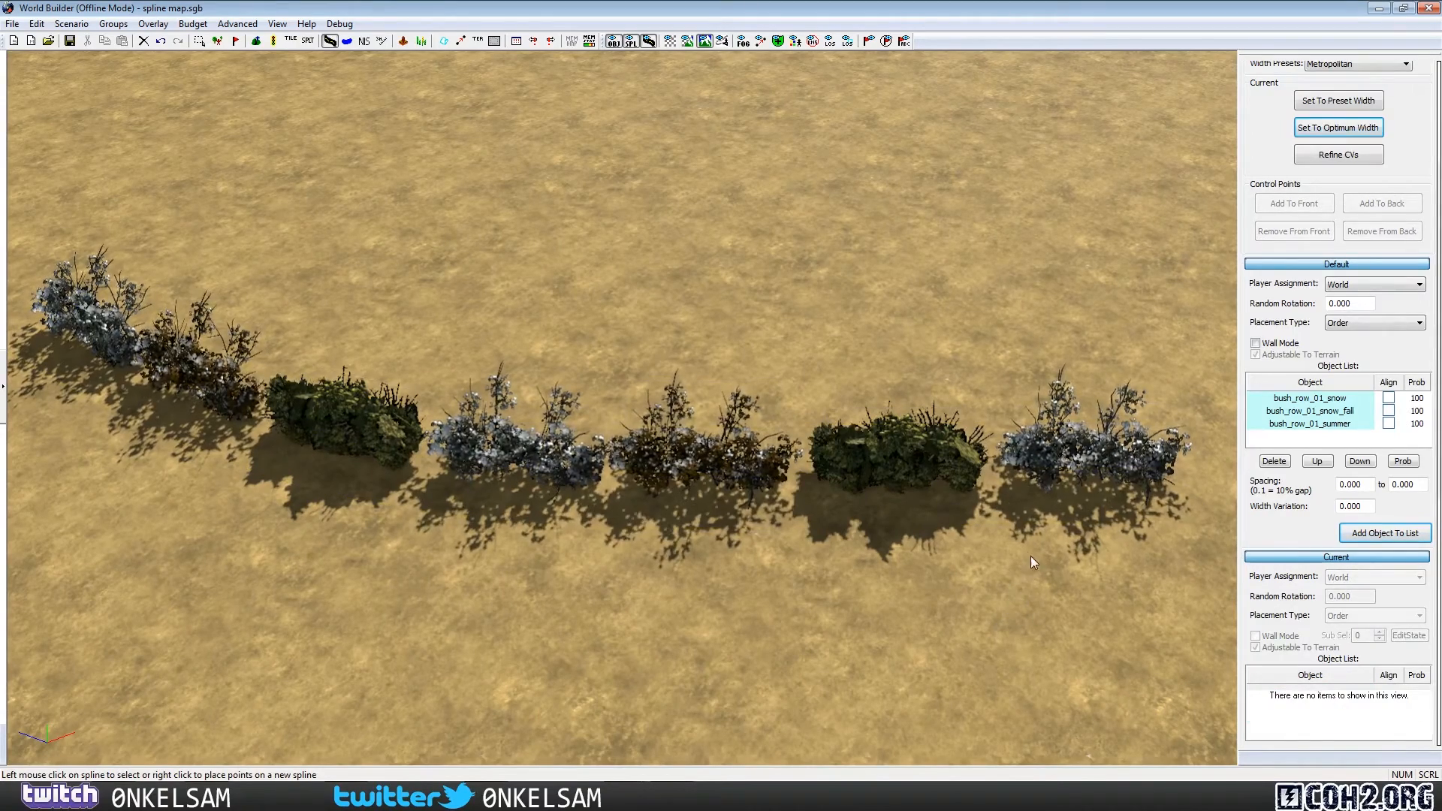
scroll(948, 562, down, 6)
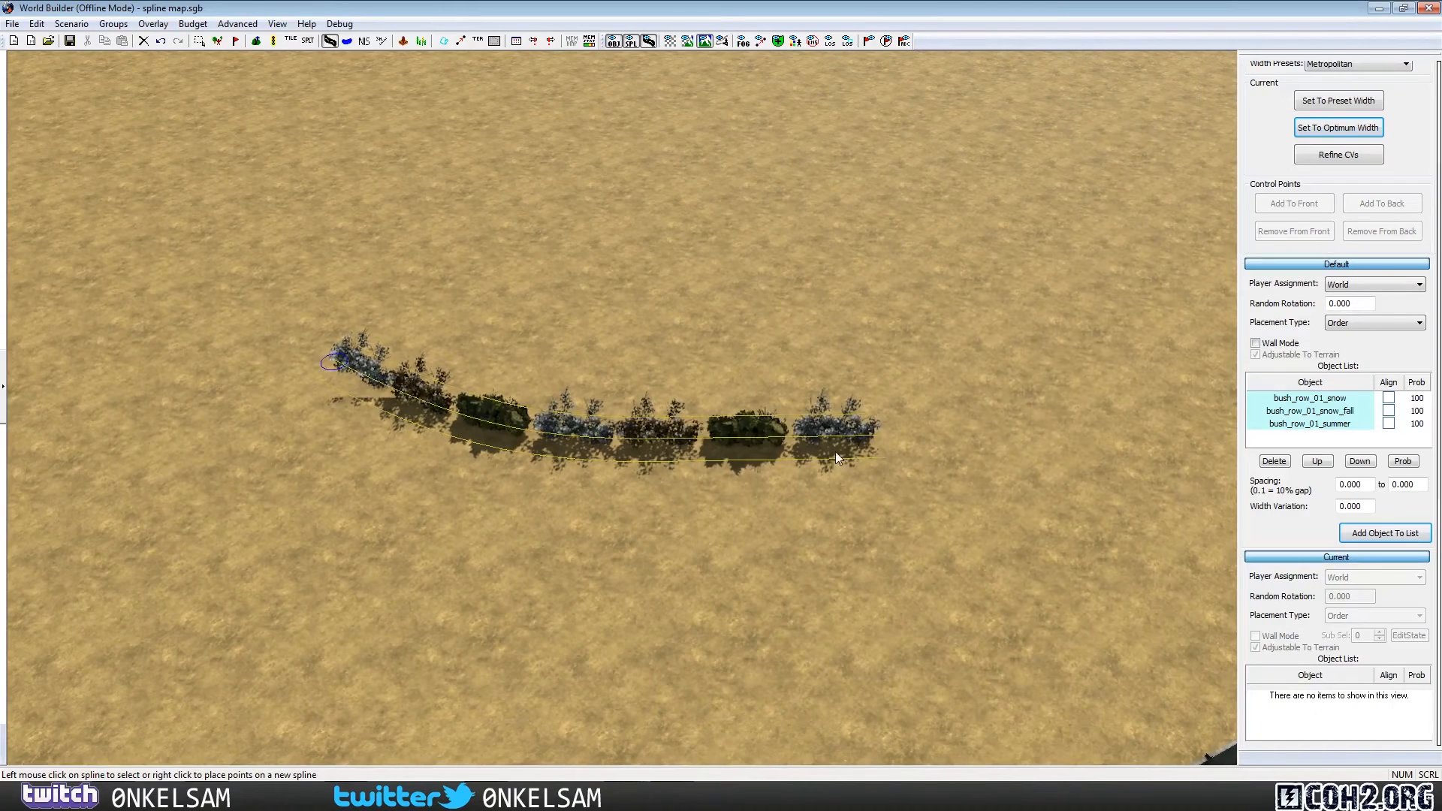
click(832, 444)
key(Delete)
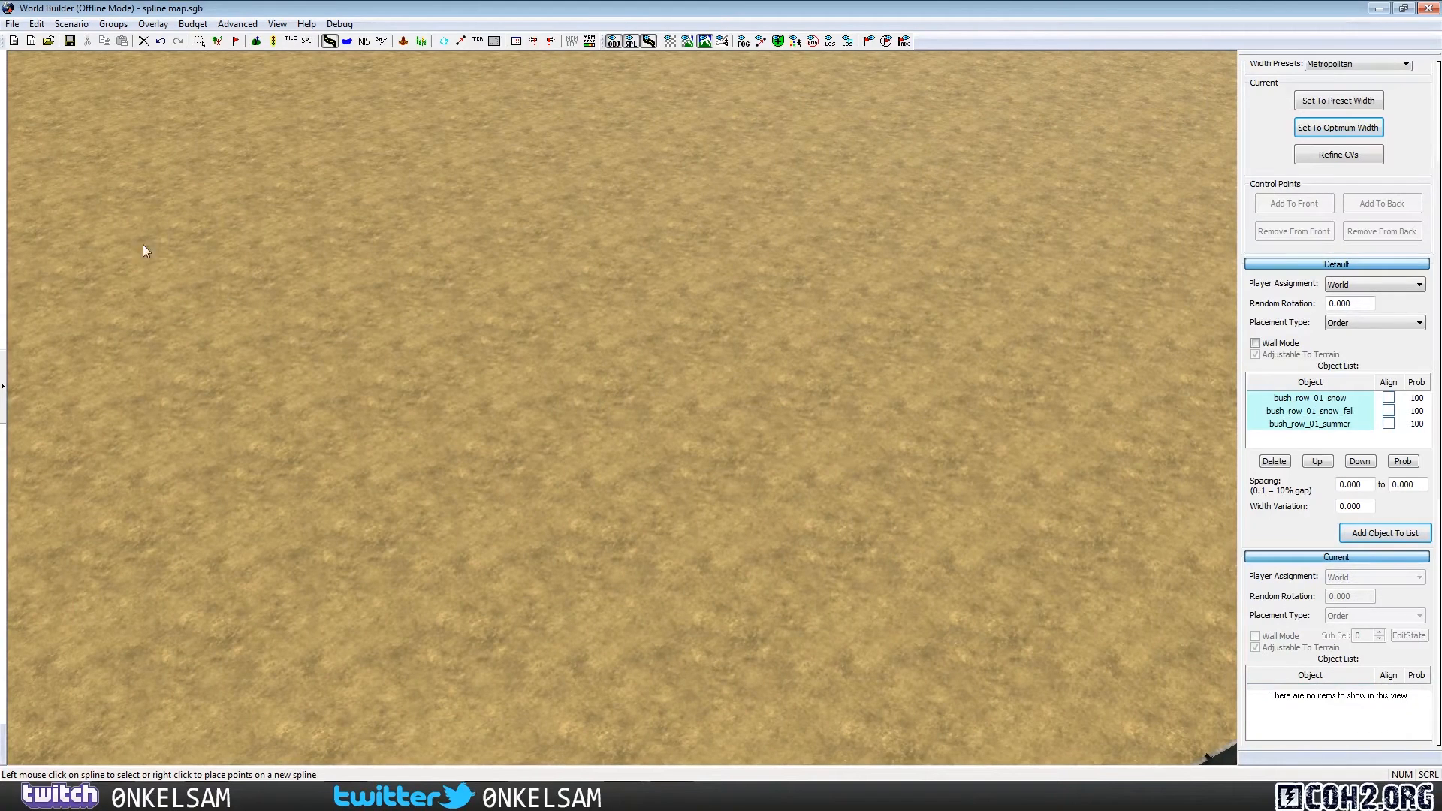
Step: Create a five-point curved spline across the terrain using the three bush rows from the default object list
right_click(318, 358)
right_click(487, 449)
right_click(669, 486)
right_click(862, 495)
right_click(1043, 495)
key(Return)
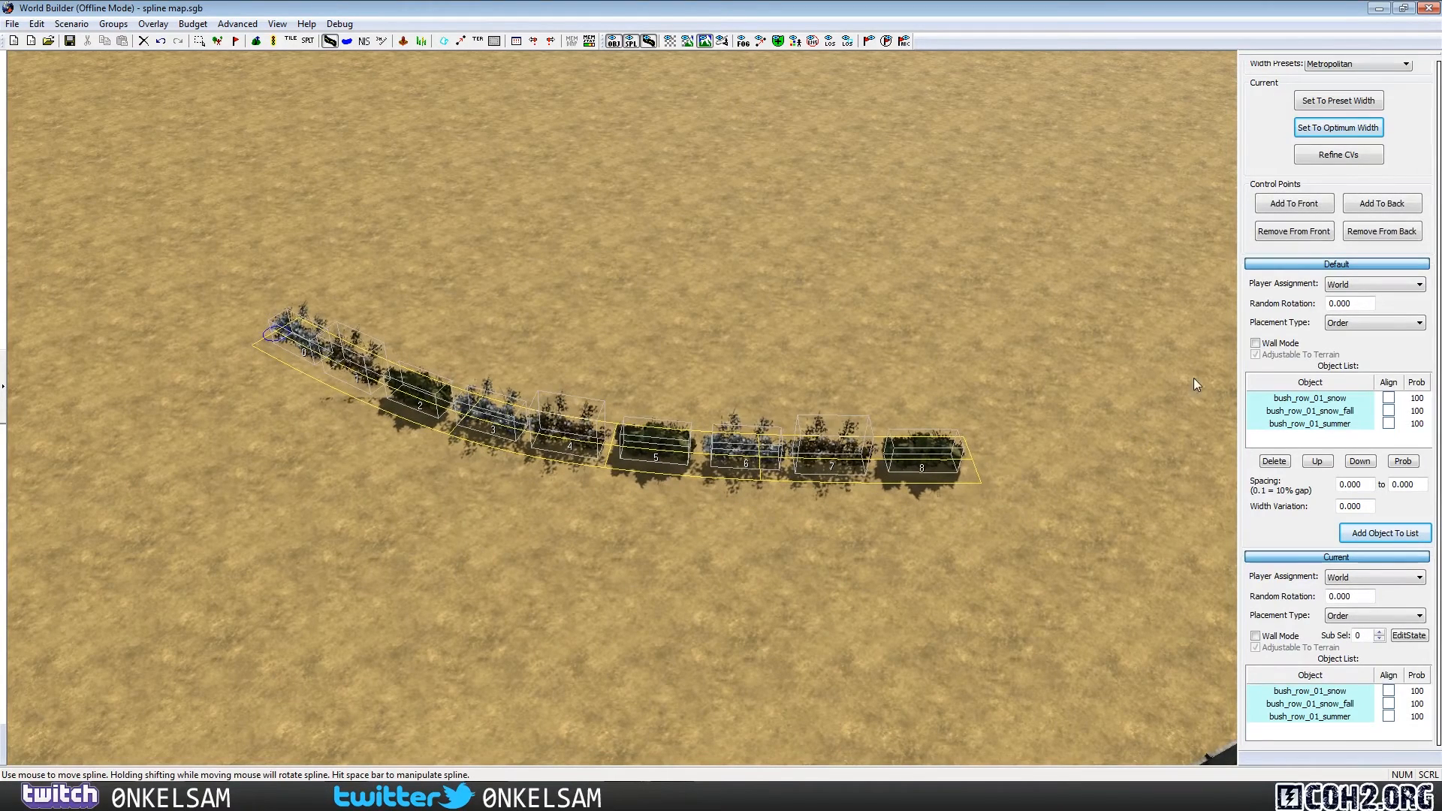
Step: Extend the spline by adding control points to its back end, with control-point editing turned on
click(1386, 206)
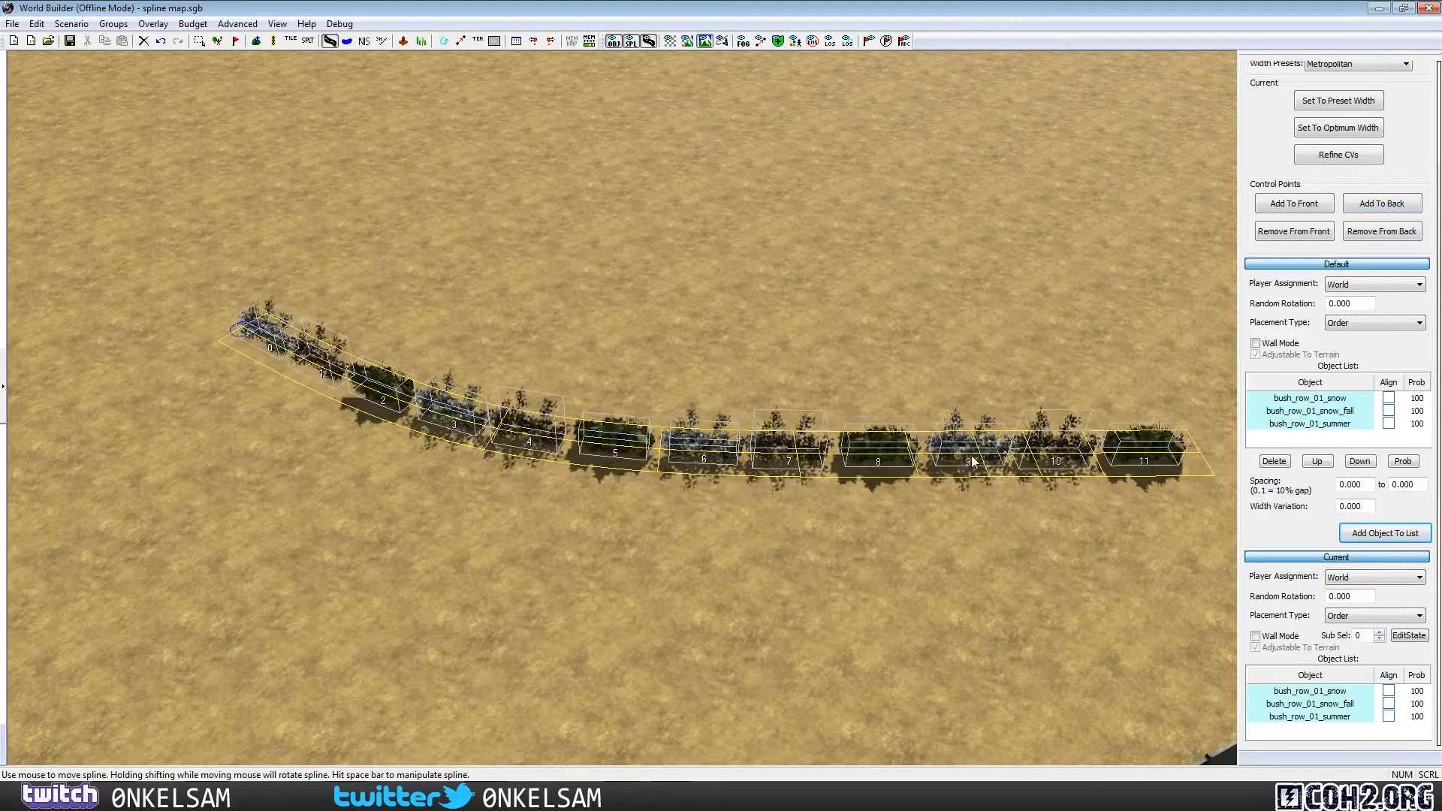
key(space)
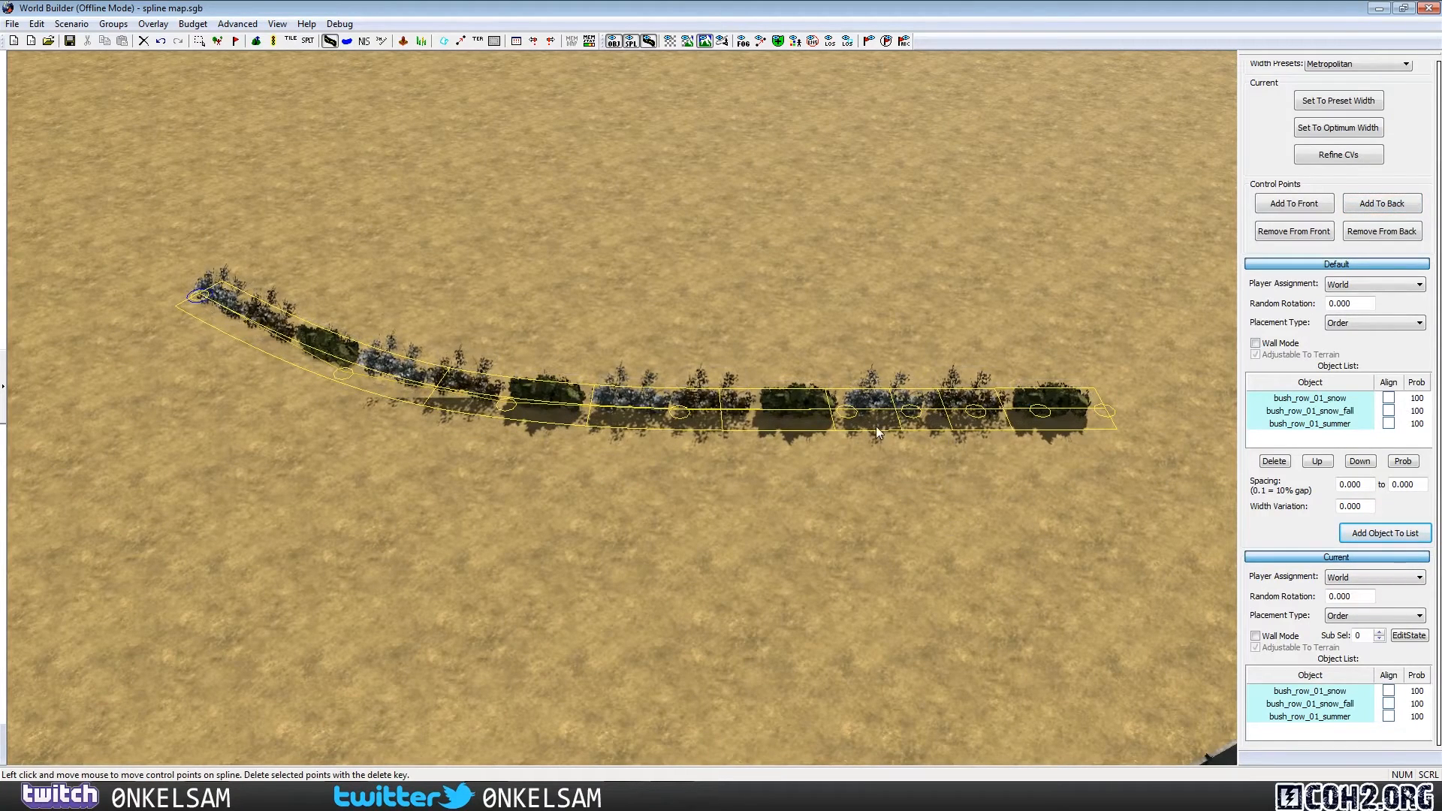
click(1382, 203)
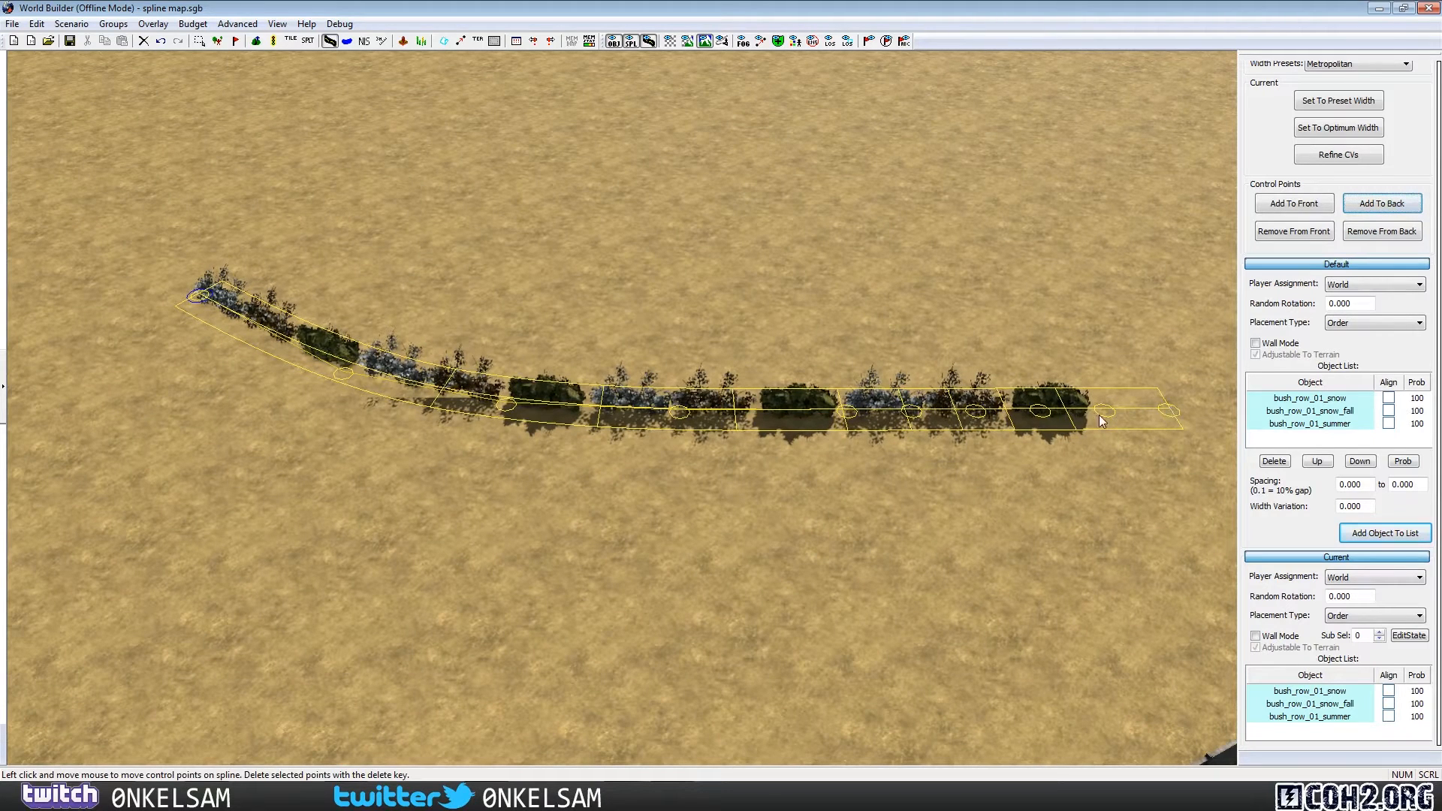
Step: Remove the four control points before the spline's back end, stretch both ends outward, and leave the spline deselected
drag(900, 332, 1097, 502)
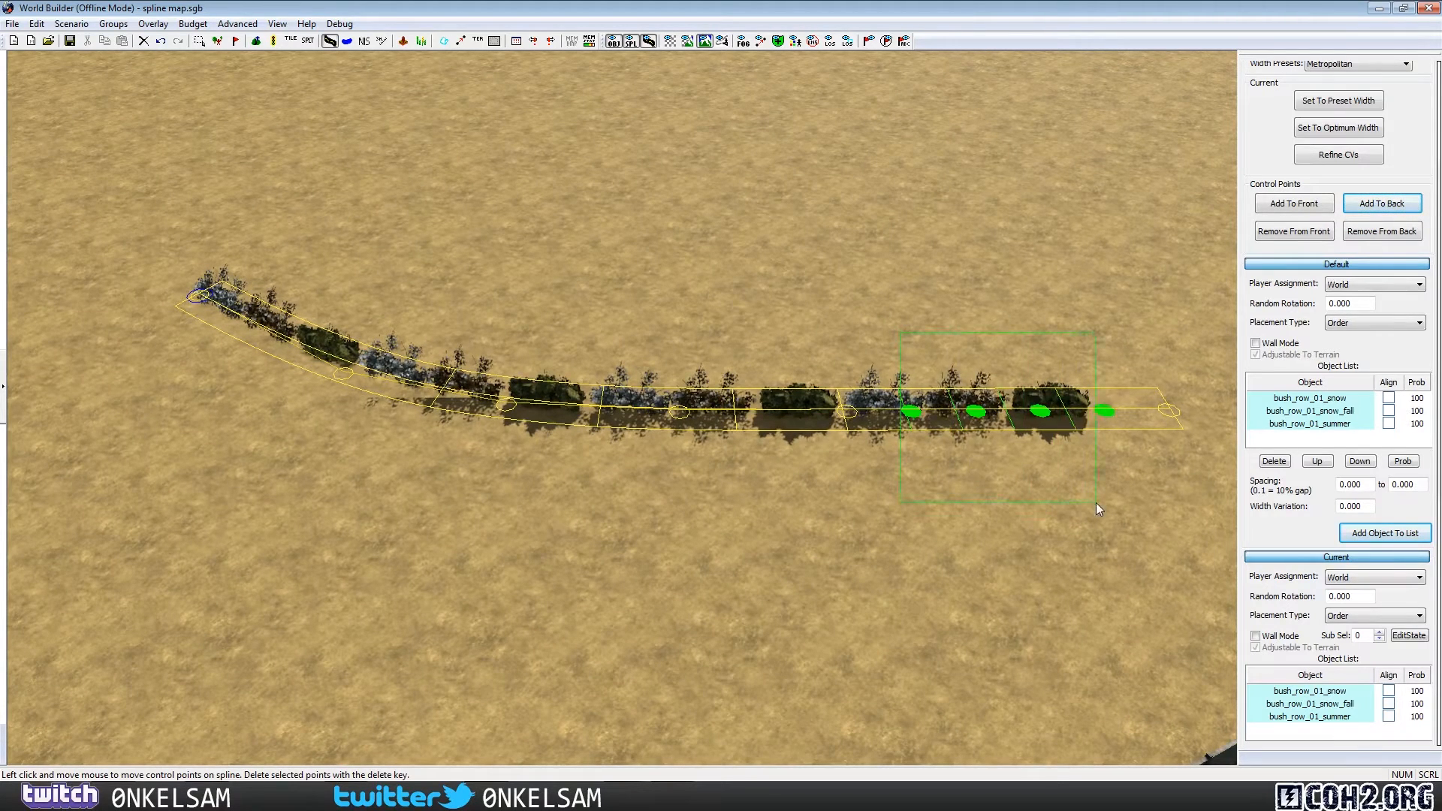
drag(1169, 411, 1218, 381)
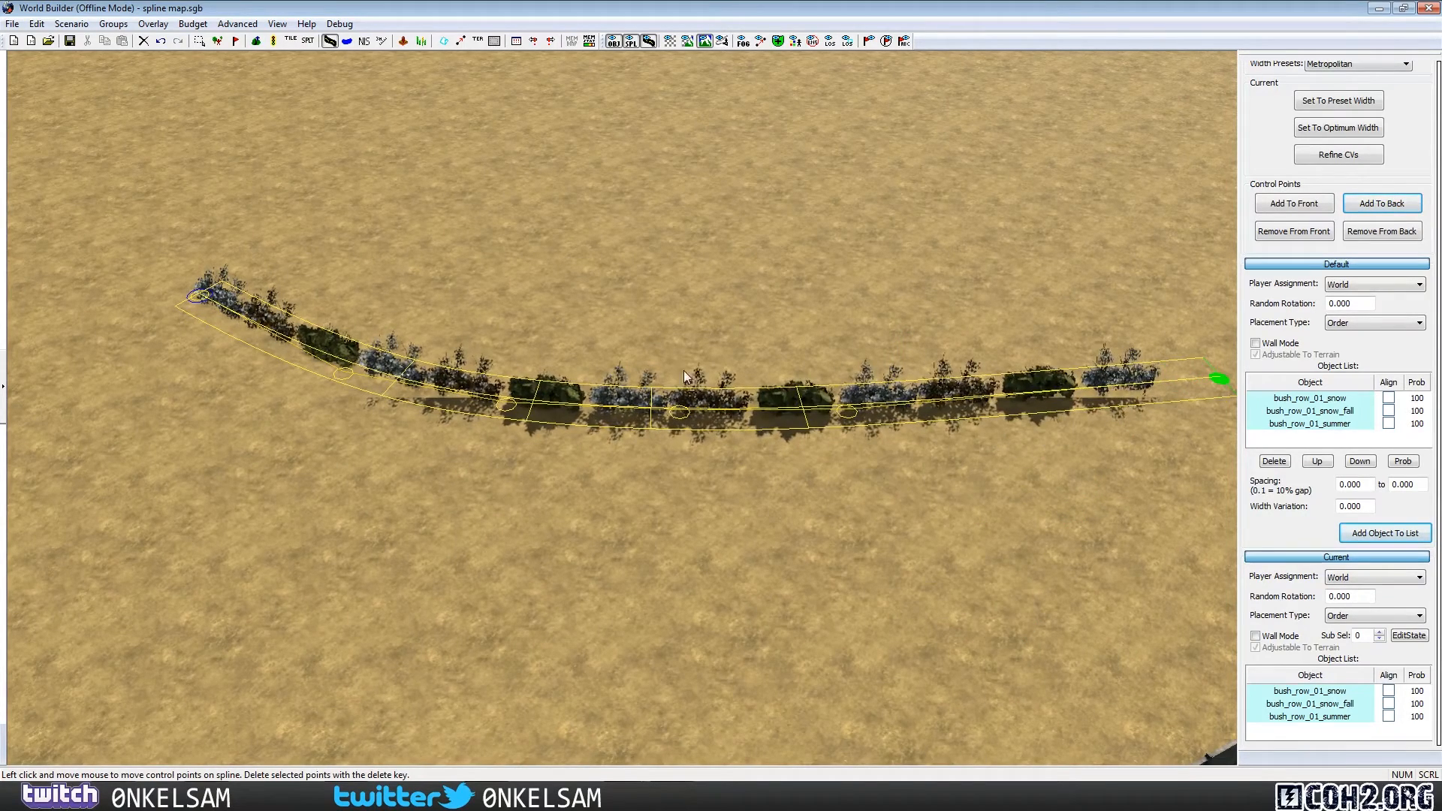
drag(211, 295, 145, 266)
drag(84, 279, 21, 315)
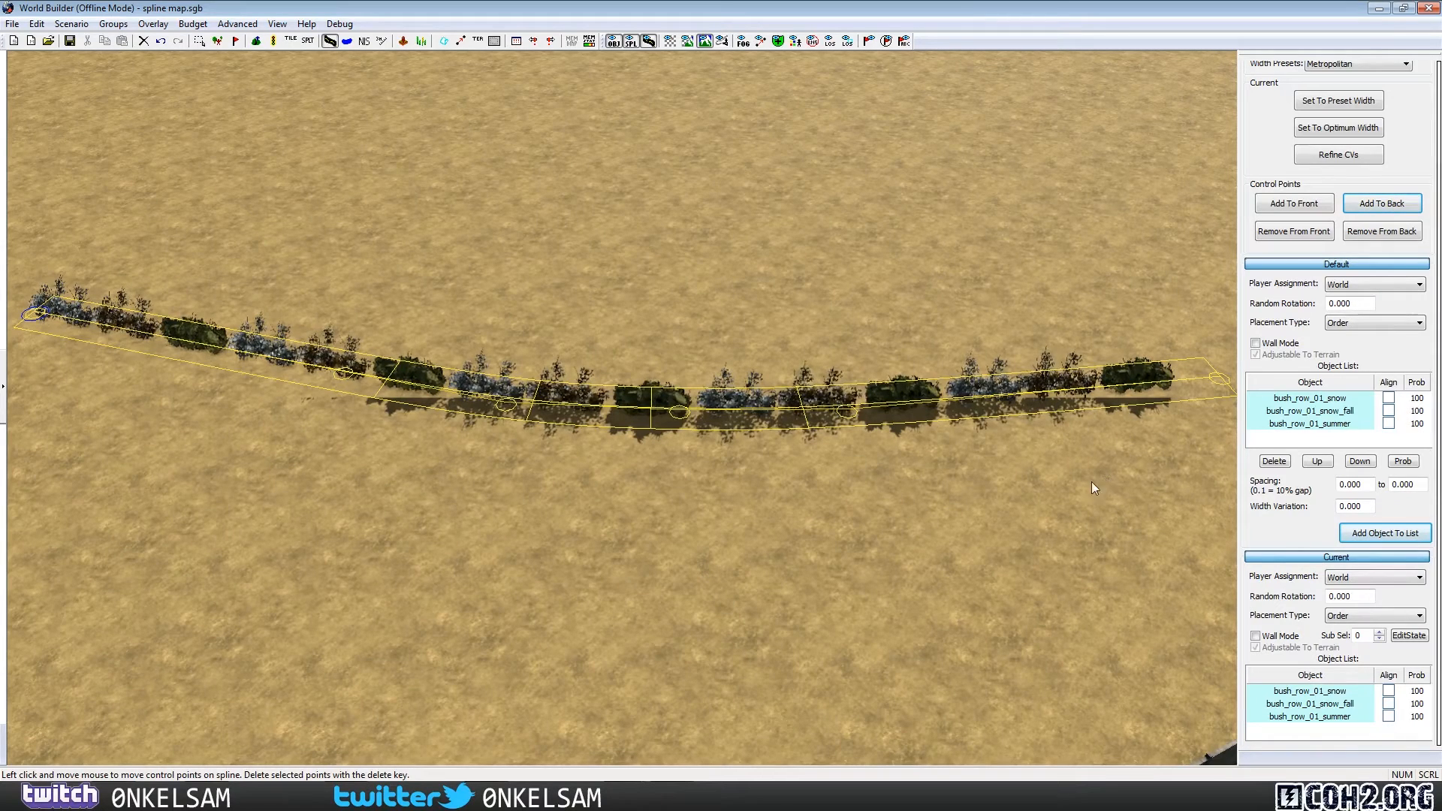
click(958, 529)
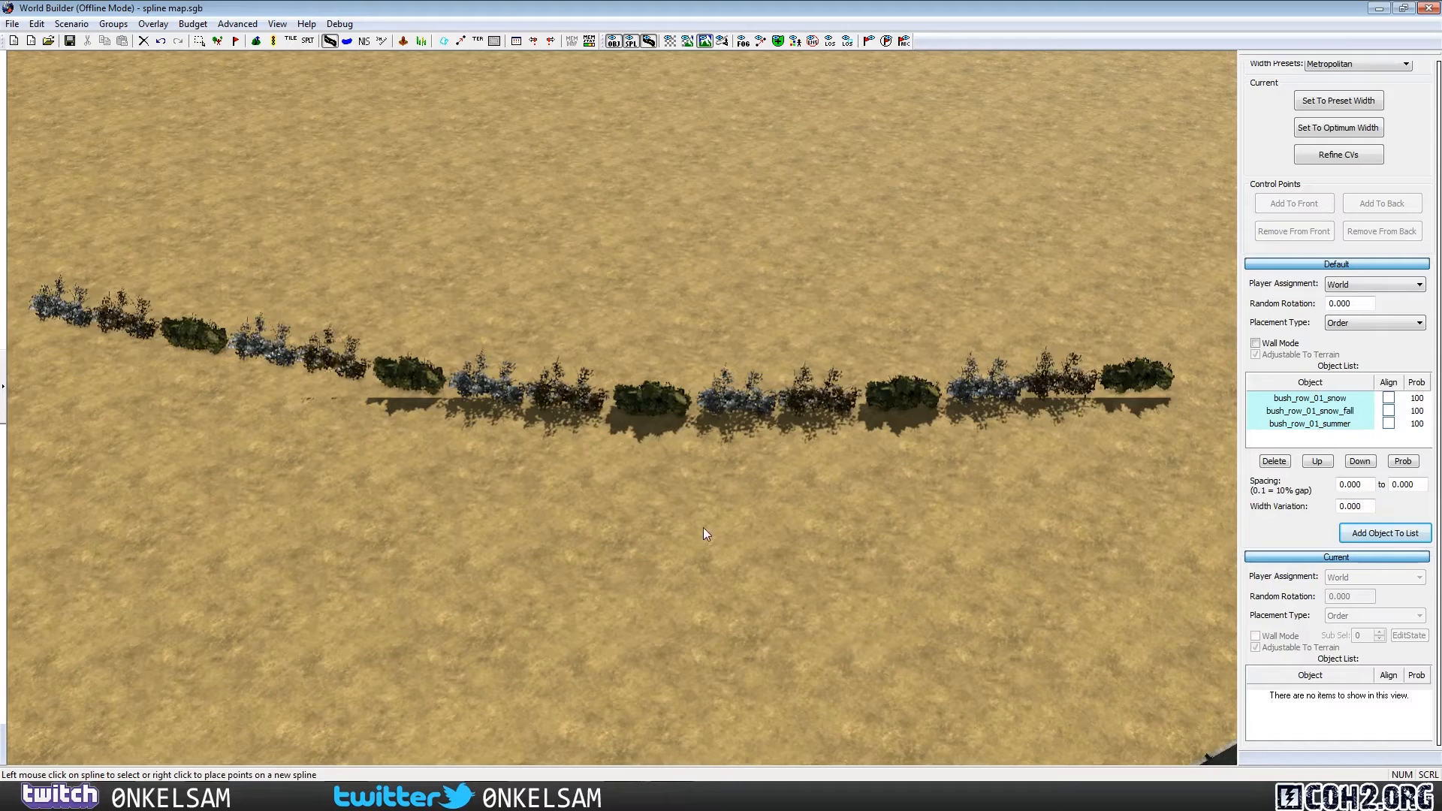
Step: Select the long spline and examine the bush rows in its current object list
click(688, 422)
click(787, 570)
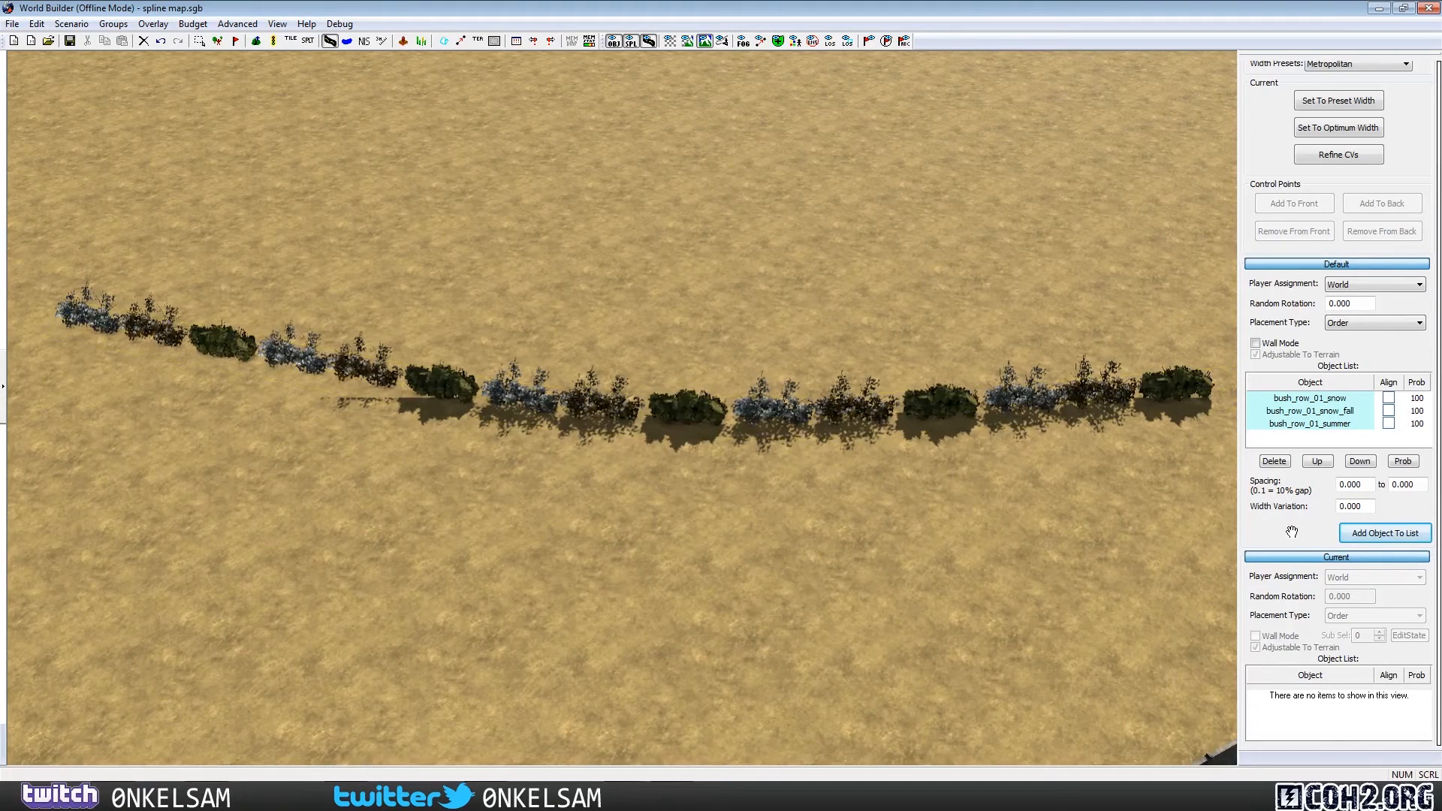
scroll(1293, 479, down, 2)
scroll(1293, 478, down, 7)
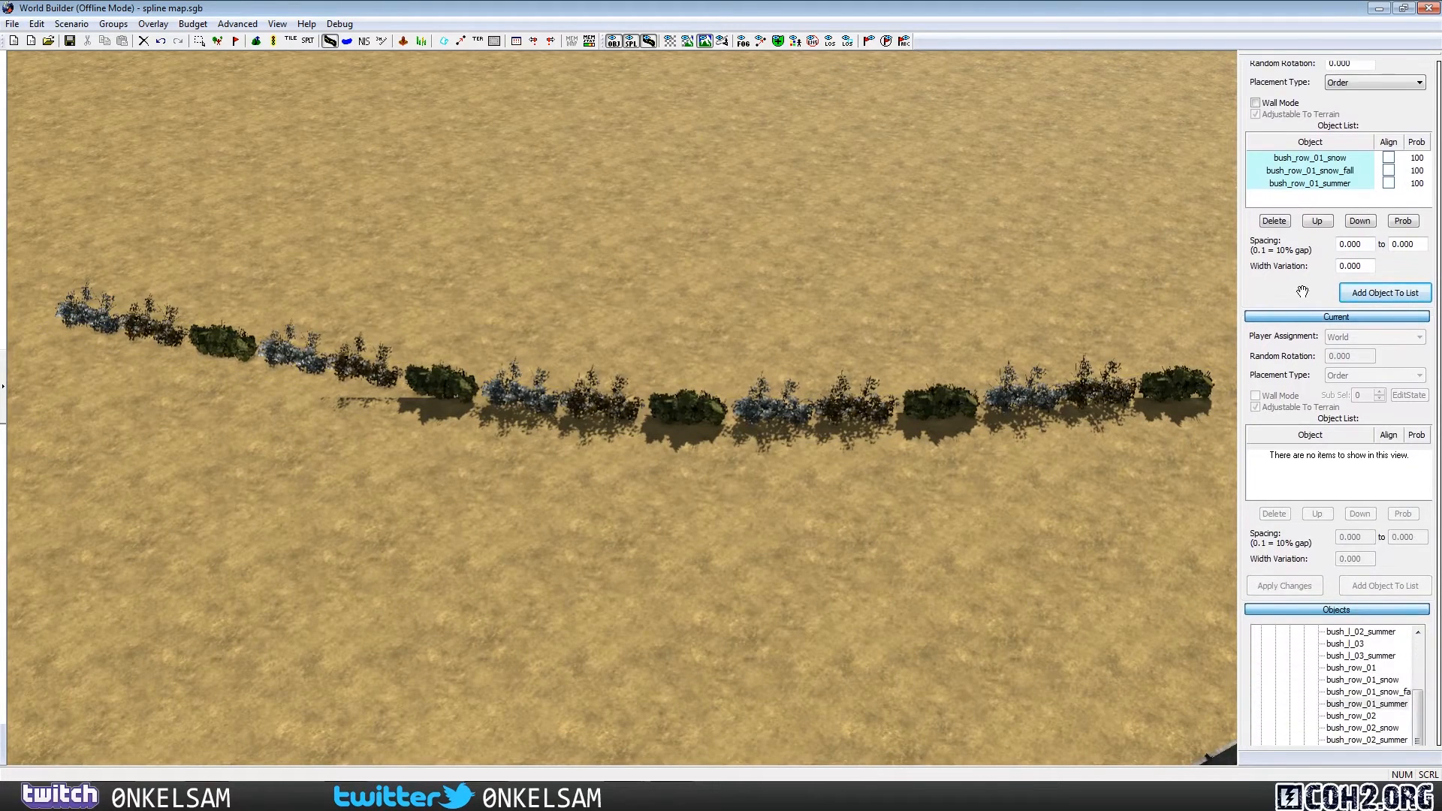
click(969, 405)
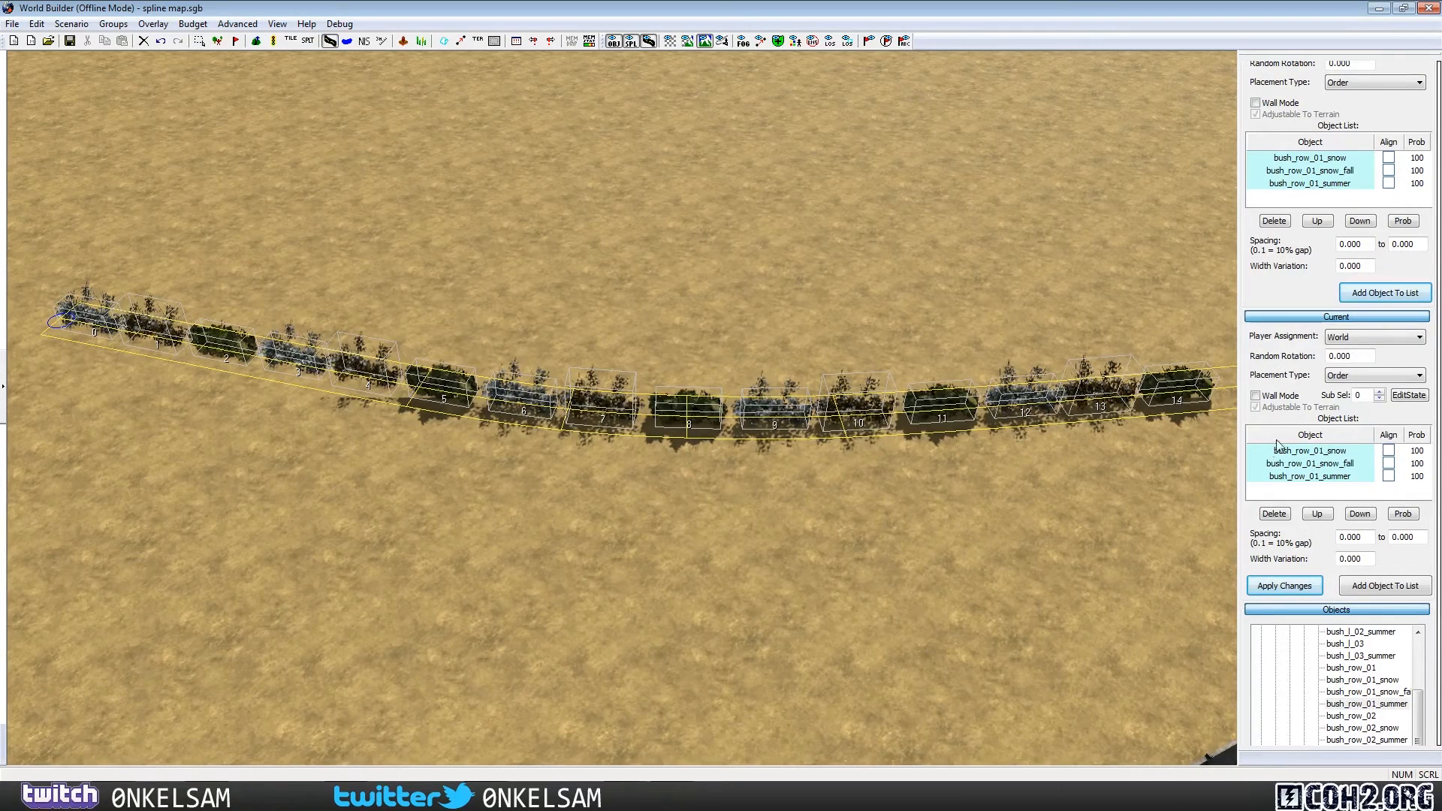
click(1281, 462)
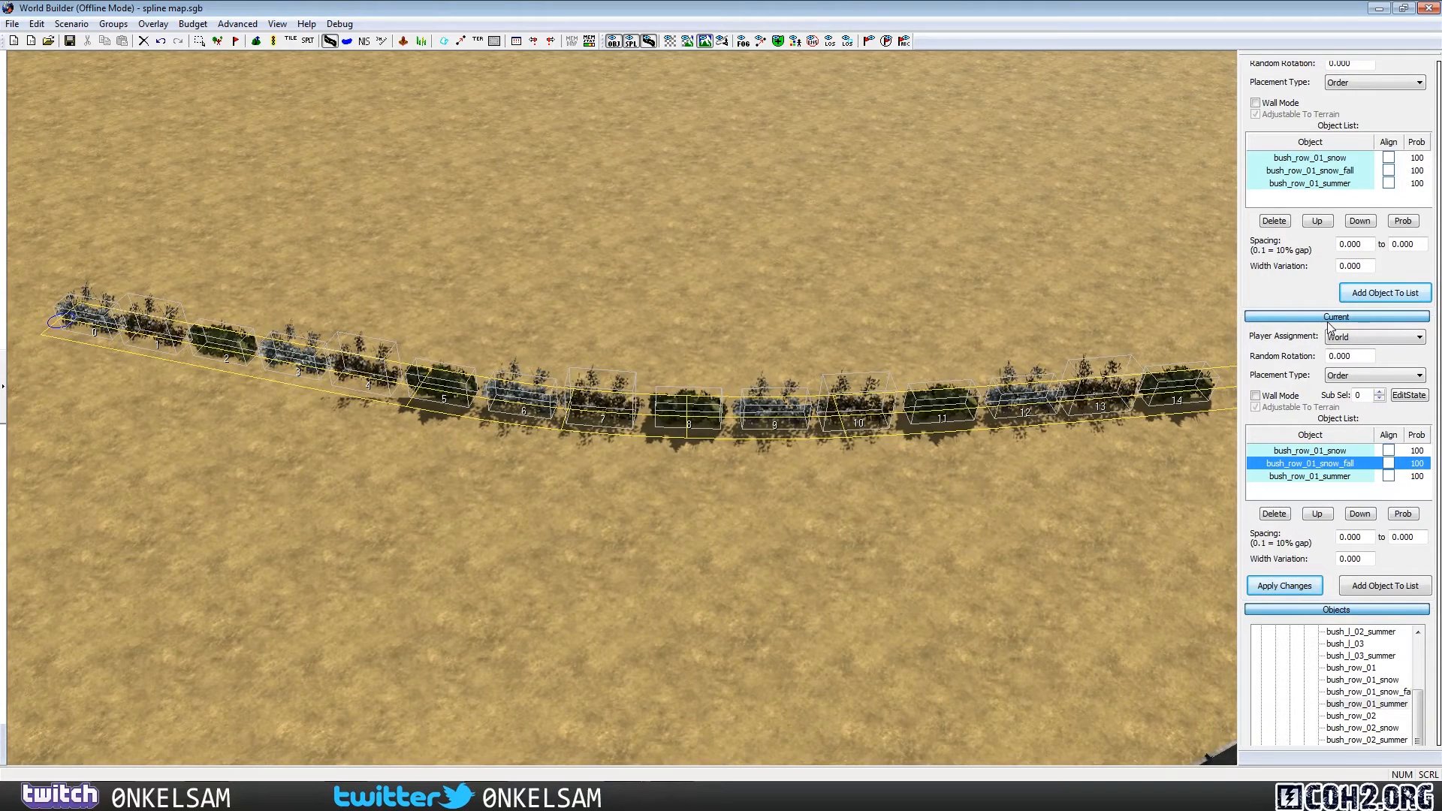
click(1278, 490)
click(1271, 479)
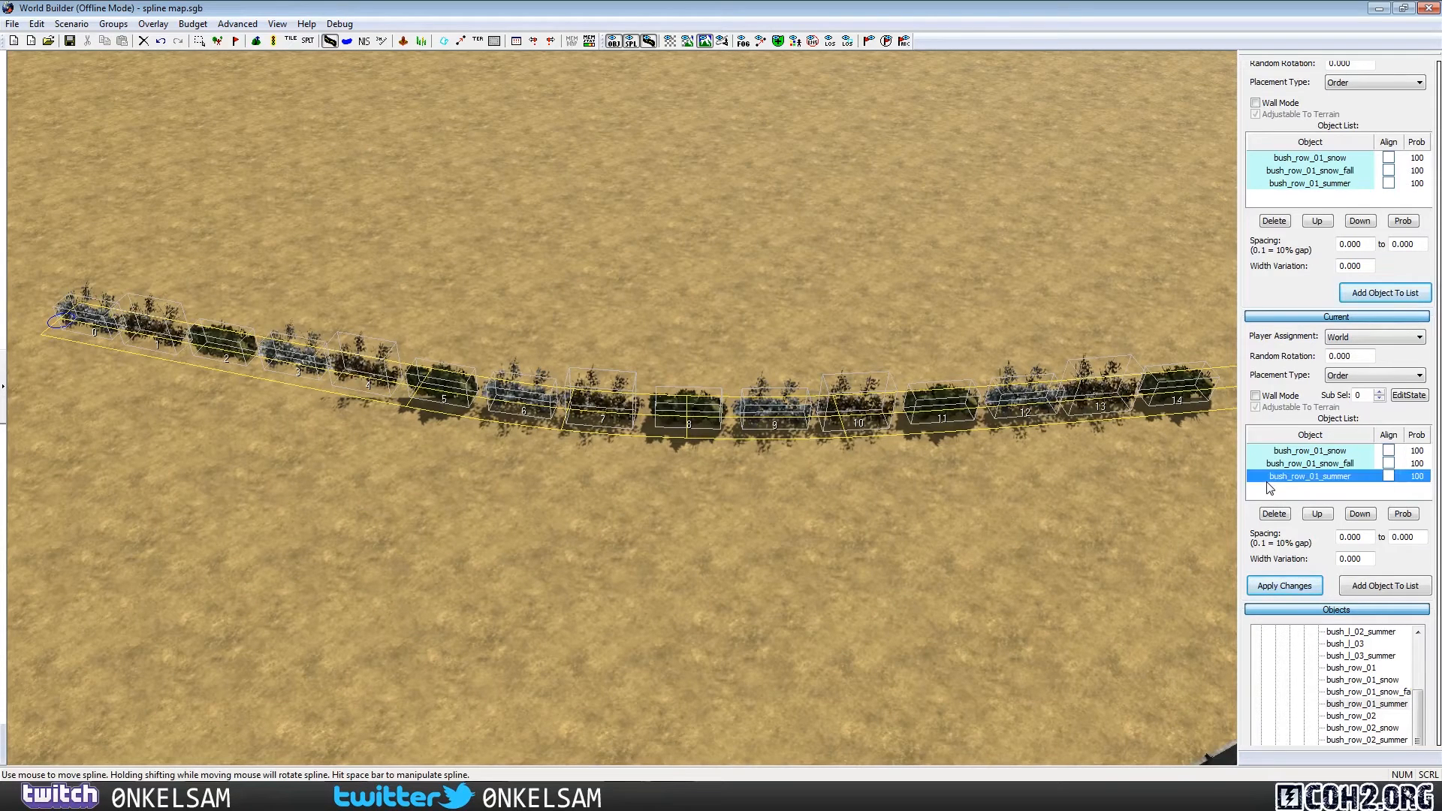
click(1305, 480)
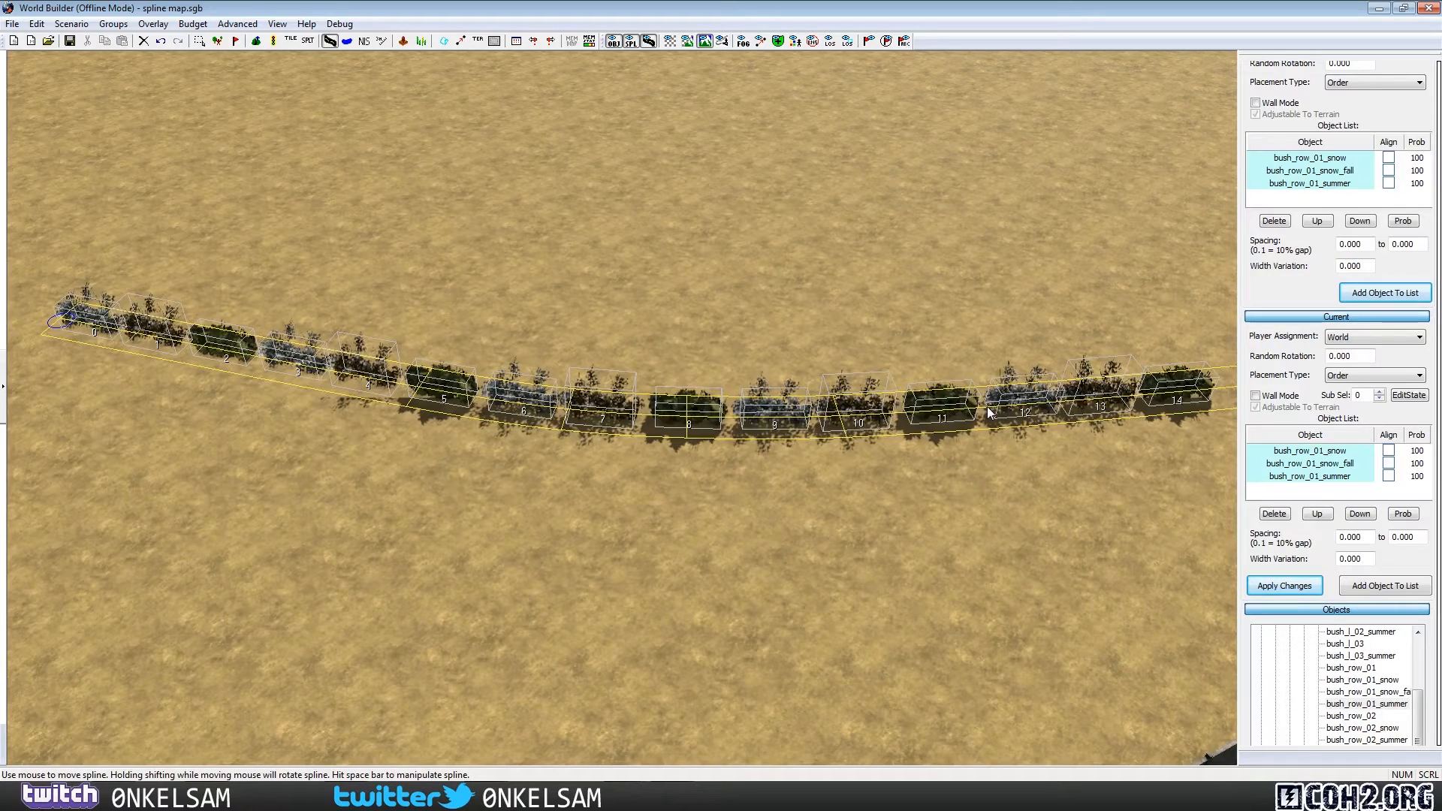
Step: Remove bush_row_01_snow_fall from the selected spline's current object list, apply the change, and deselect the spline
scroll(1315, 503, down, 2)
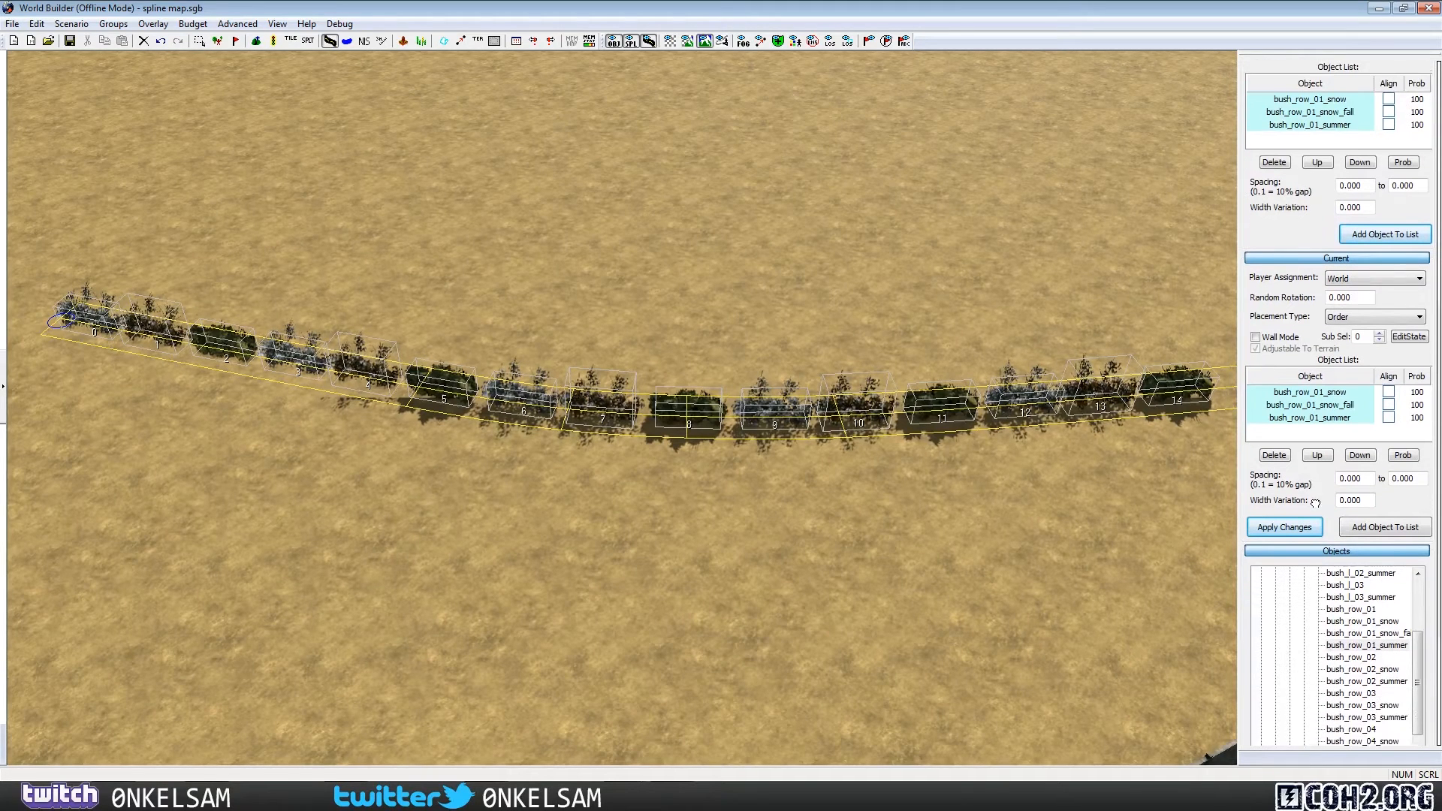
click(1335, 414)
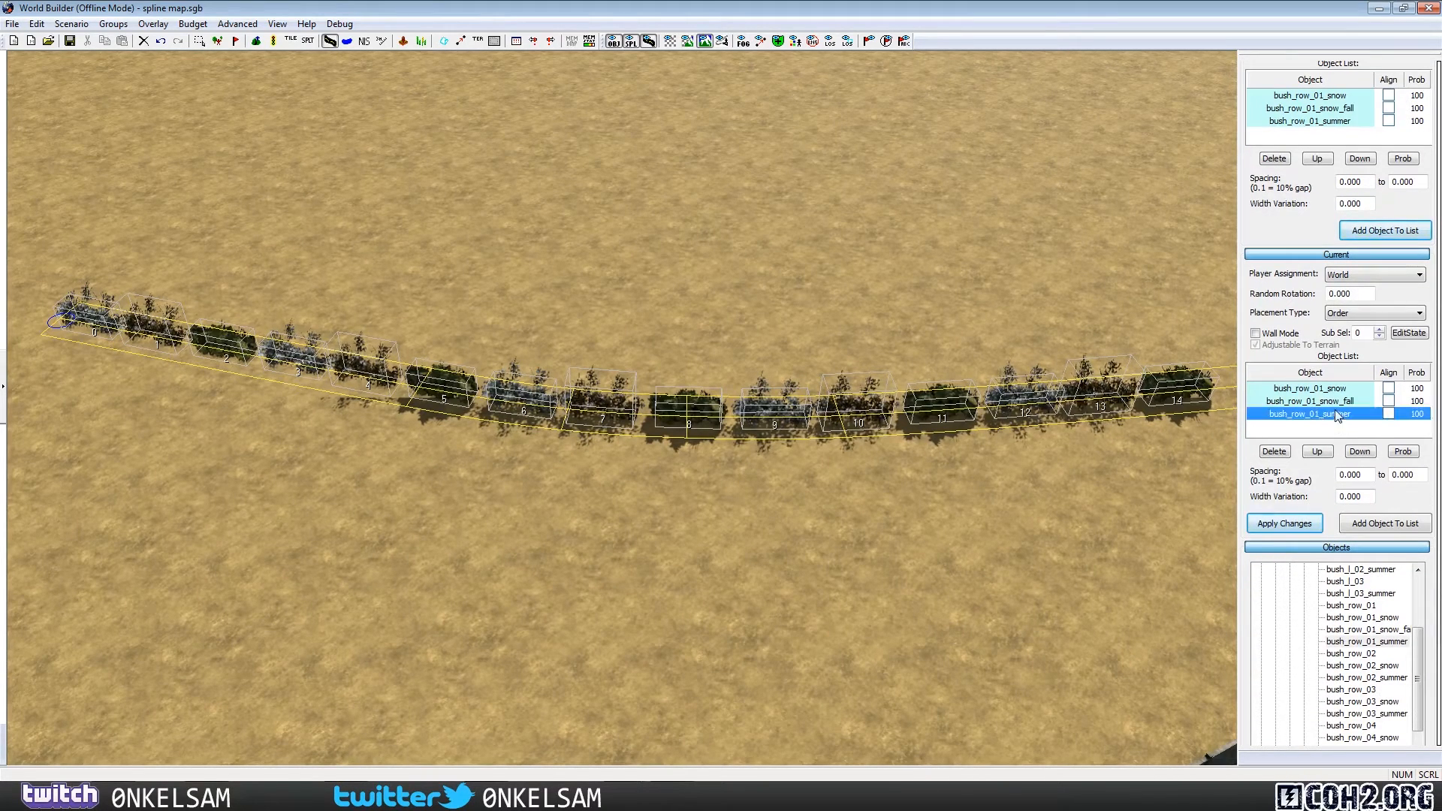
click(1326, 403)
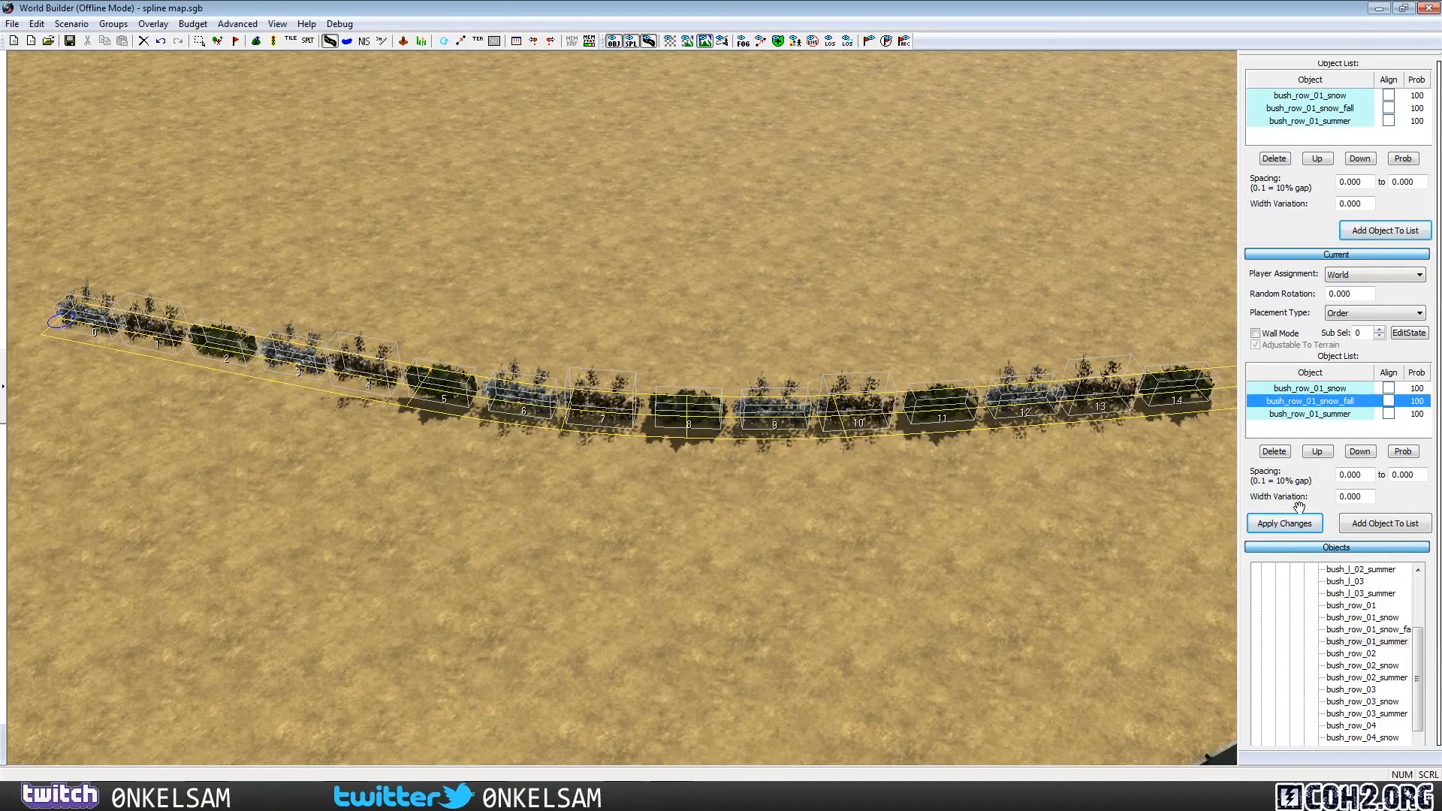
click(1274, 452)
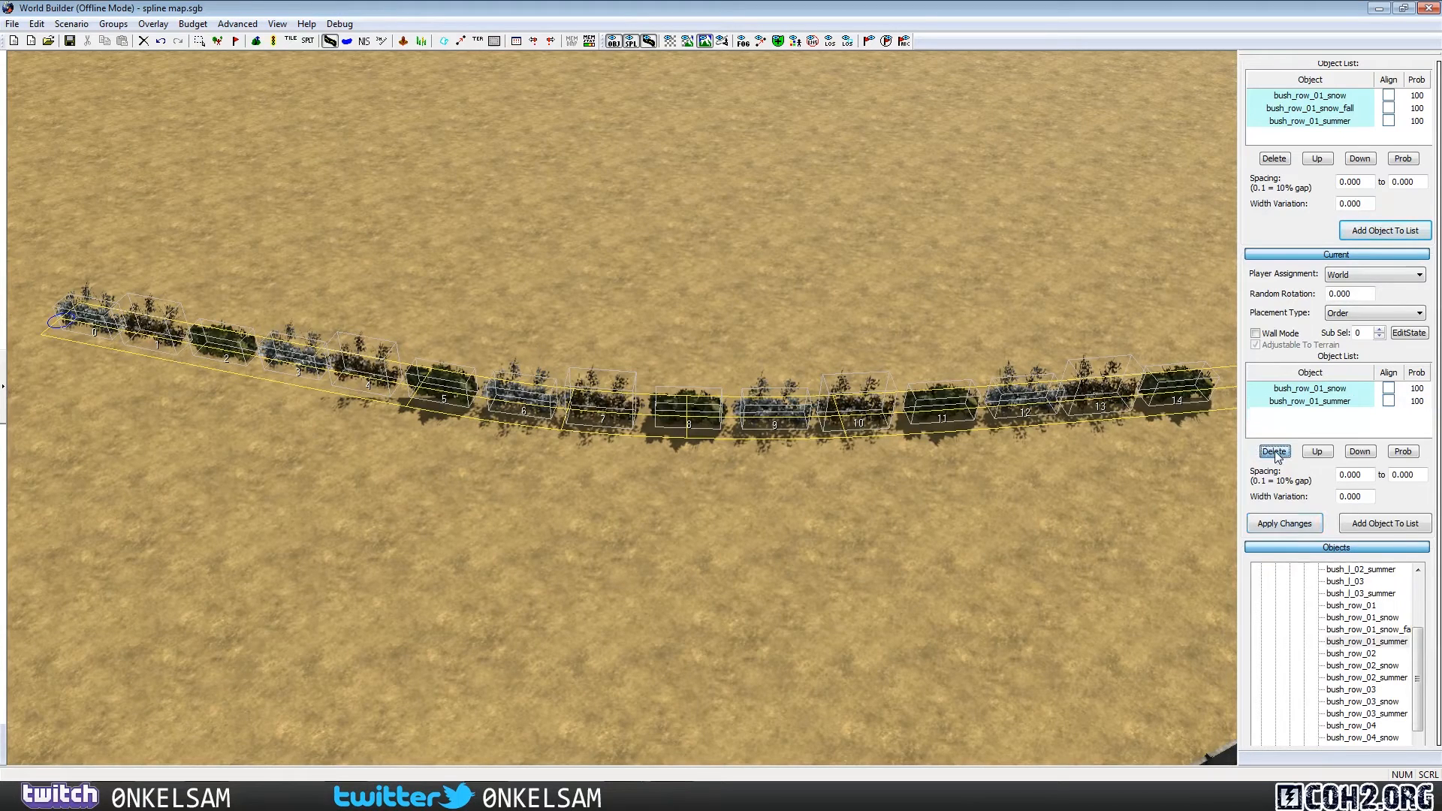
click(1309, 390)
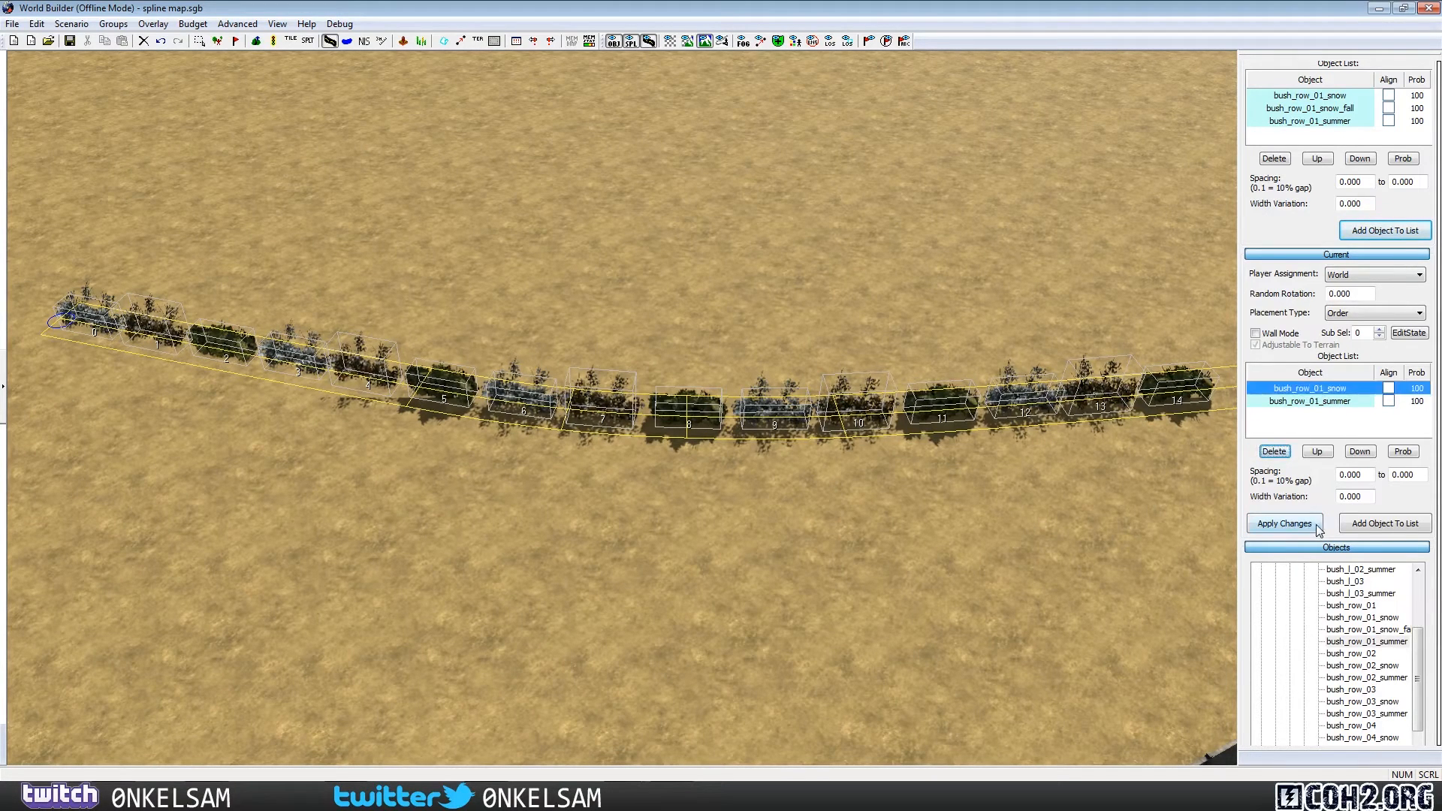
click(1284, 524)
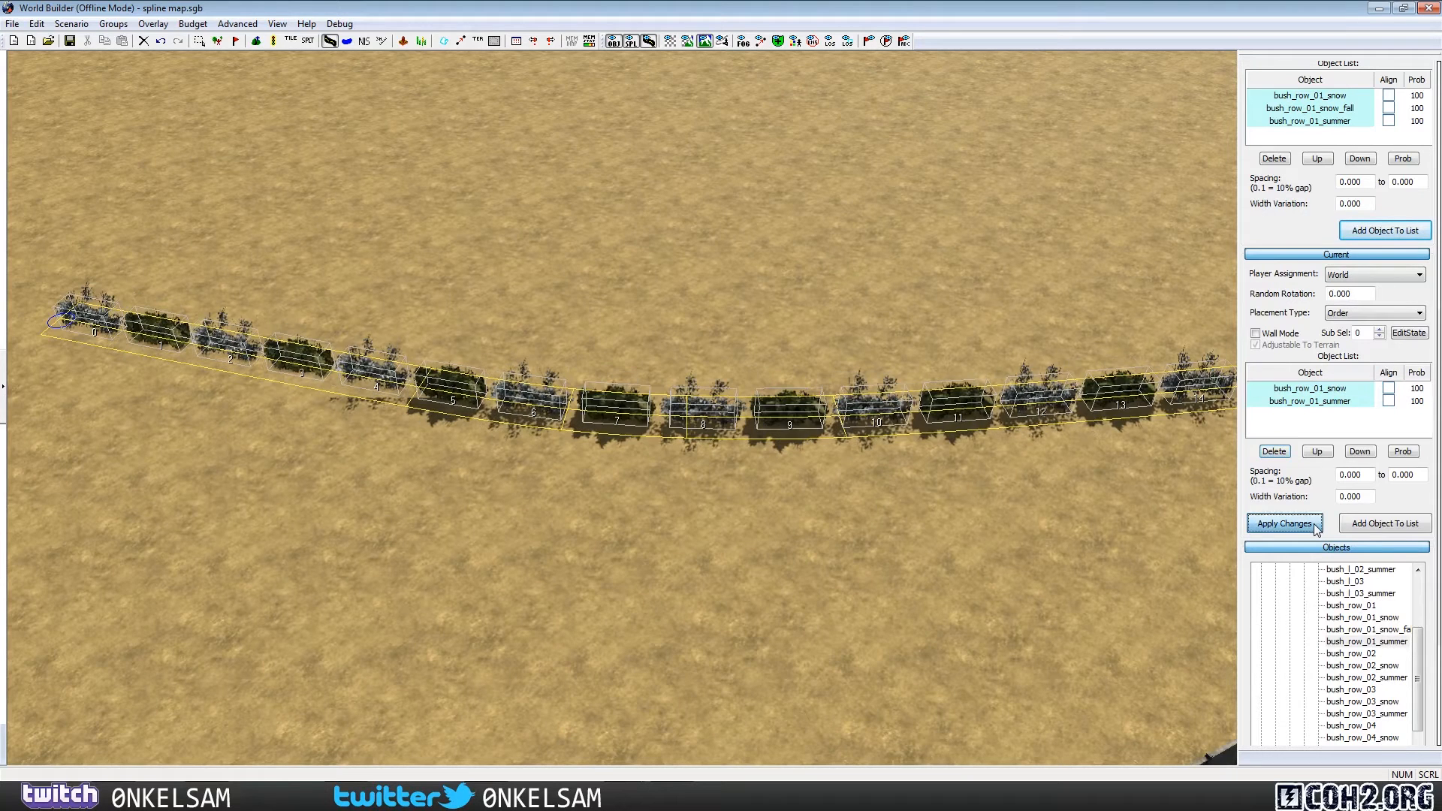
click(920, 504)
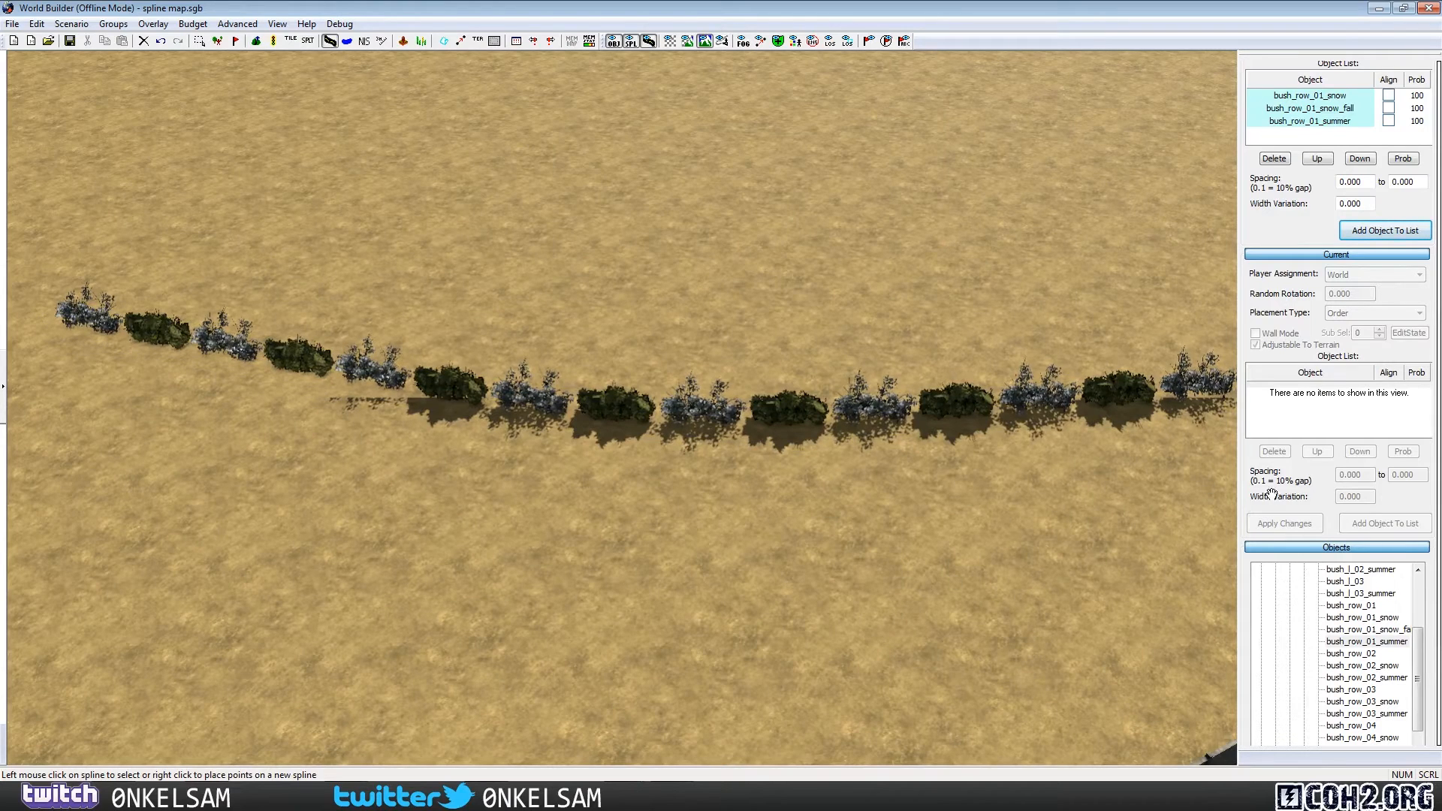
Step: Add bush_row_01_snow_fall back to the spline's current object list, apply the change, and deselect the spline
click(1063, 399)
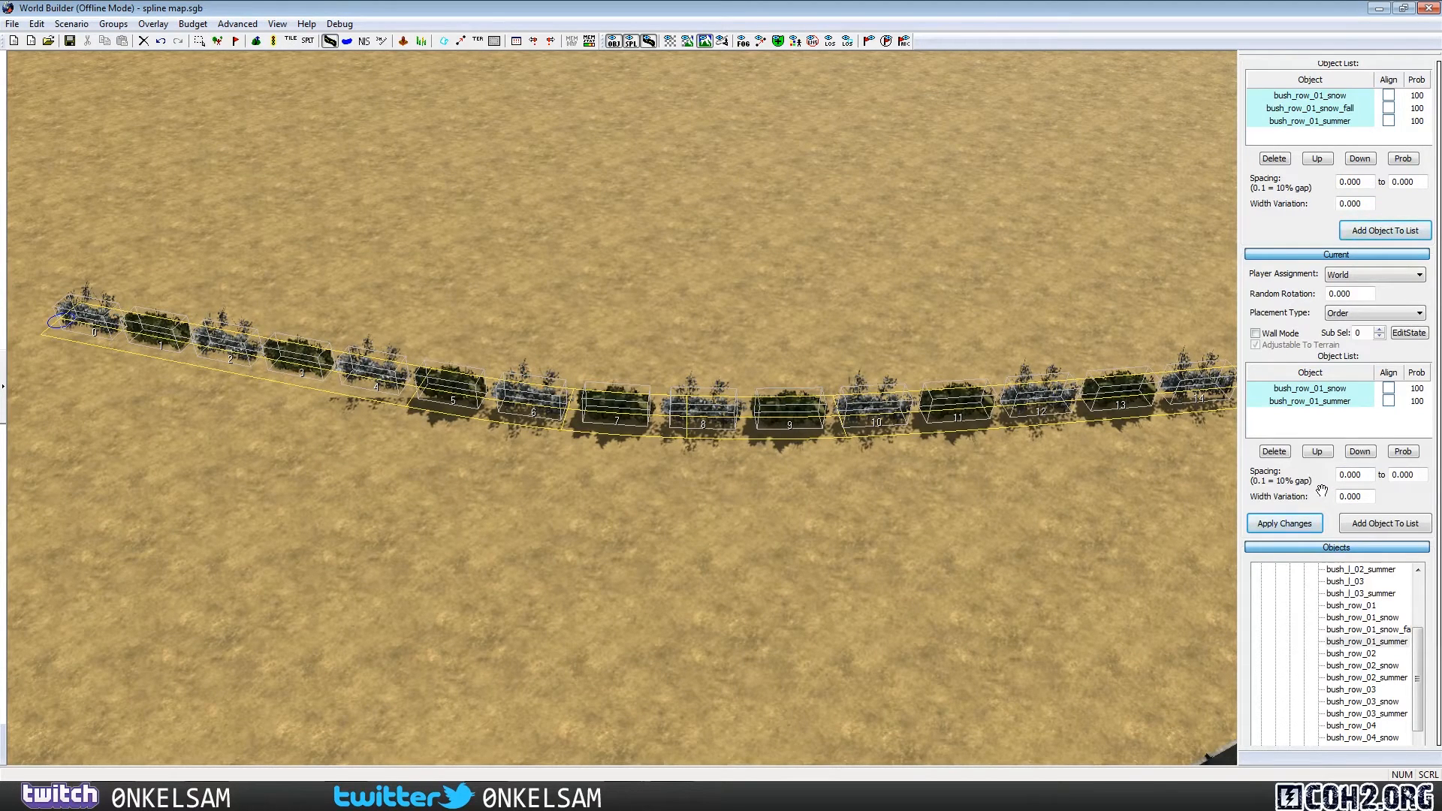
click(1334, 393)
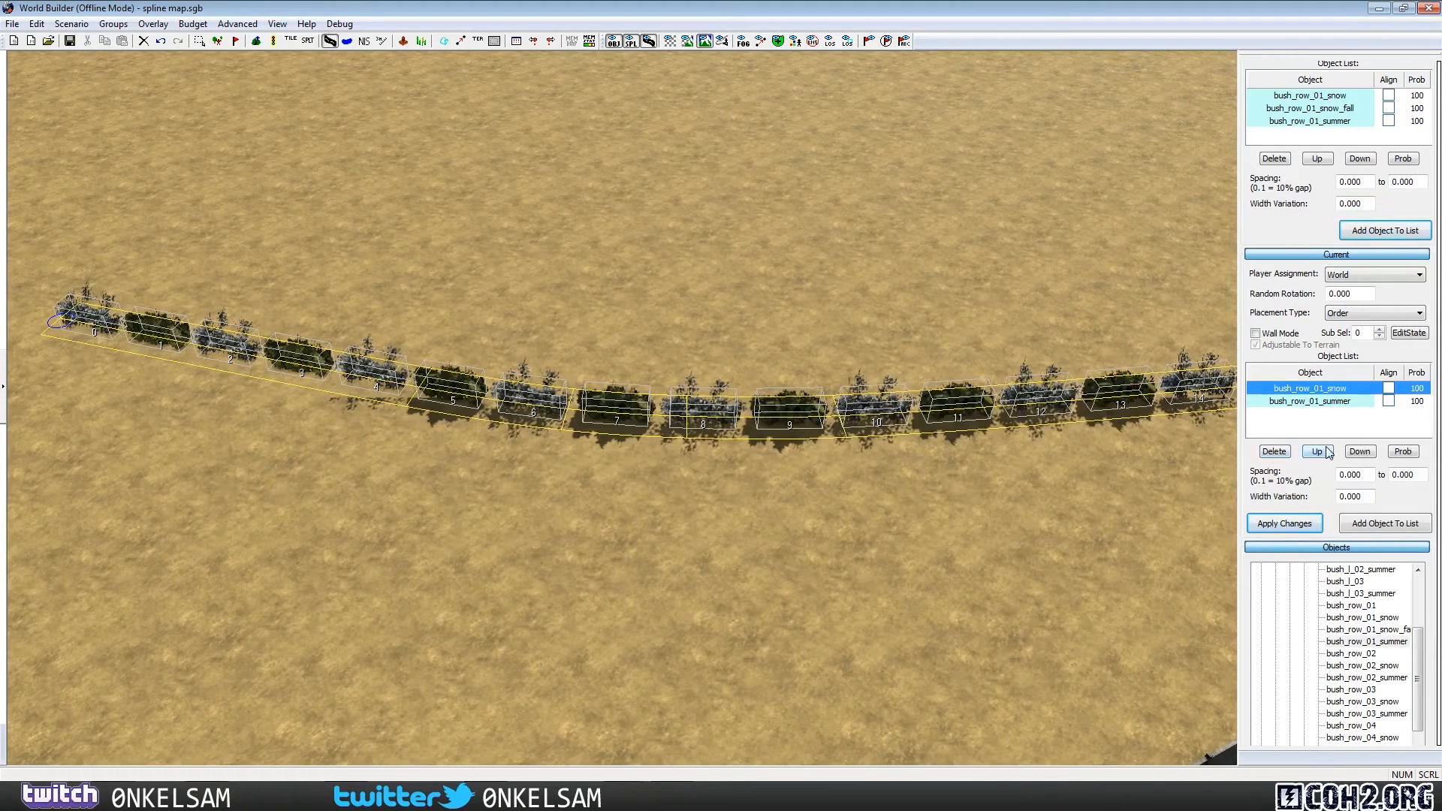
click(1379, 631)
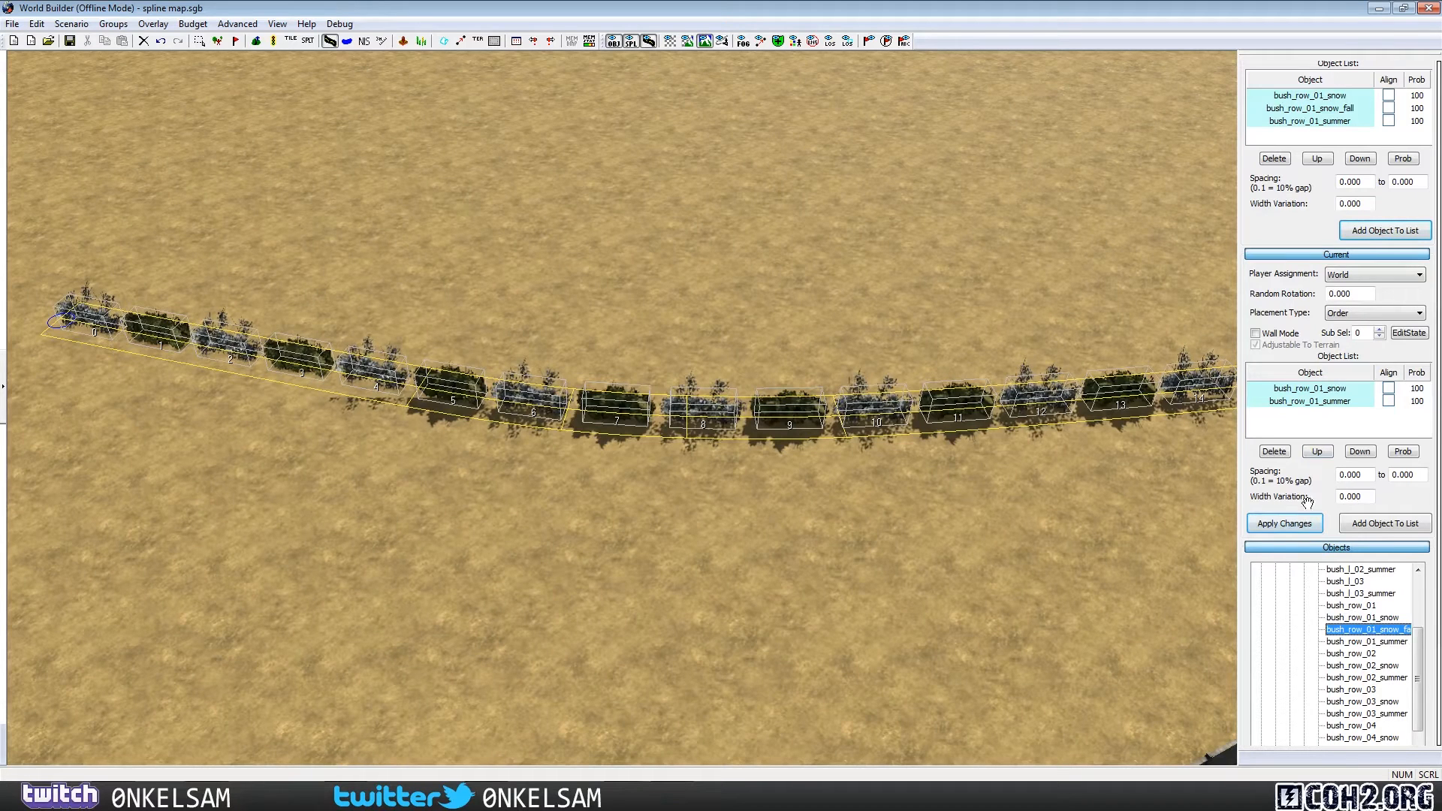
click(1391, 526)
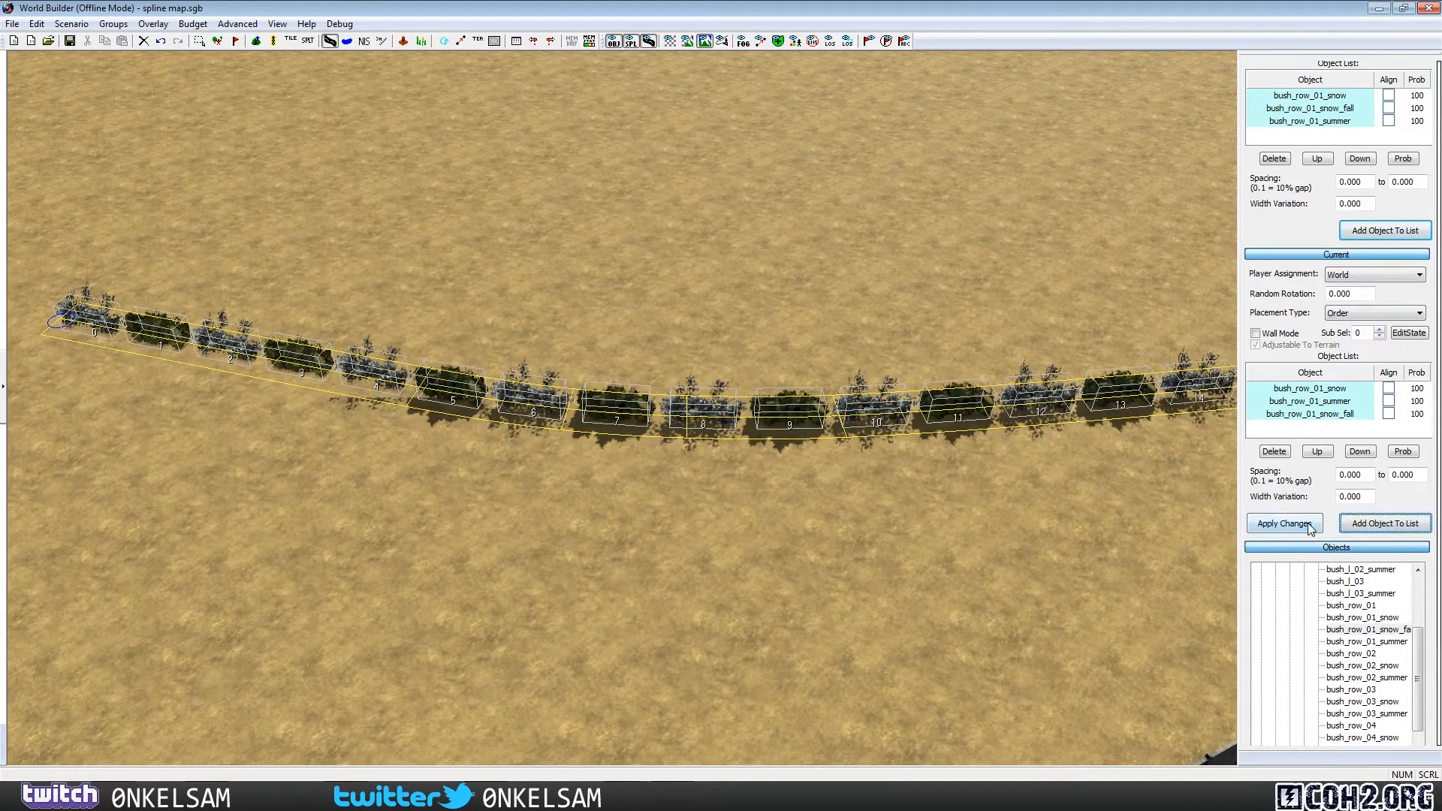
click(1284, 523)
click(963, 298)
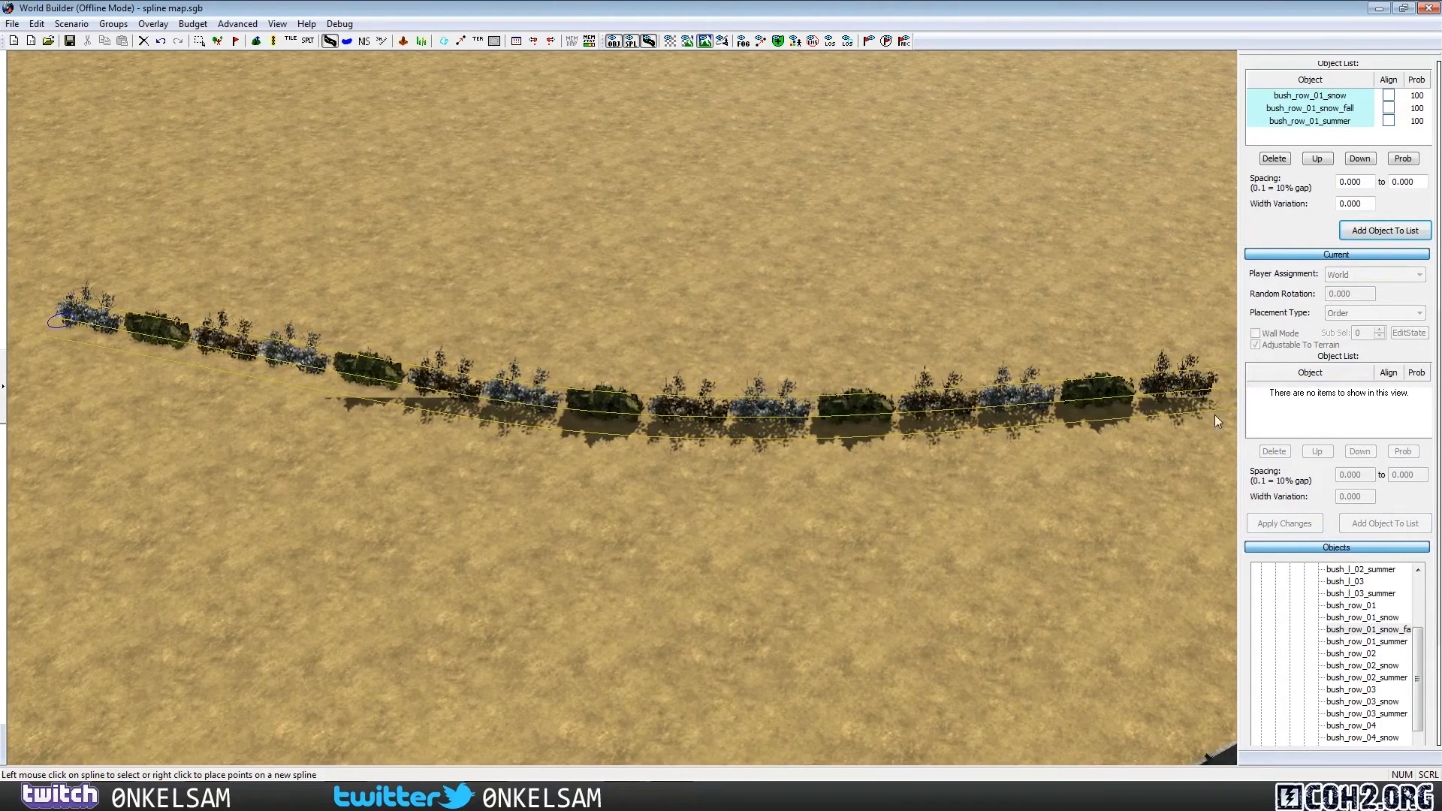
Step: Move bush_row_01_summer to the first place in the spline's current object list, apply the change, and deselect the spline
click(1116, 389)
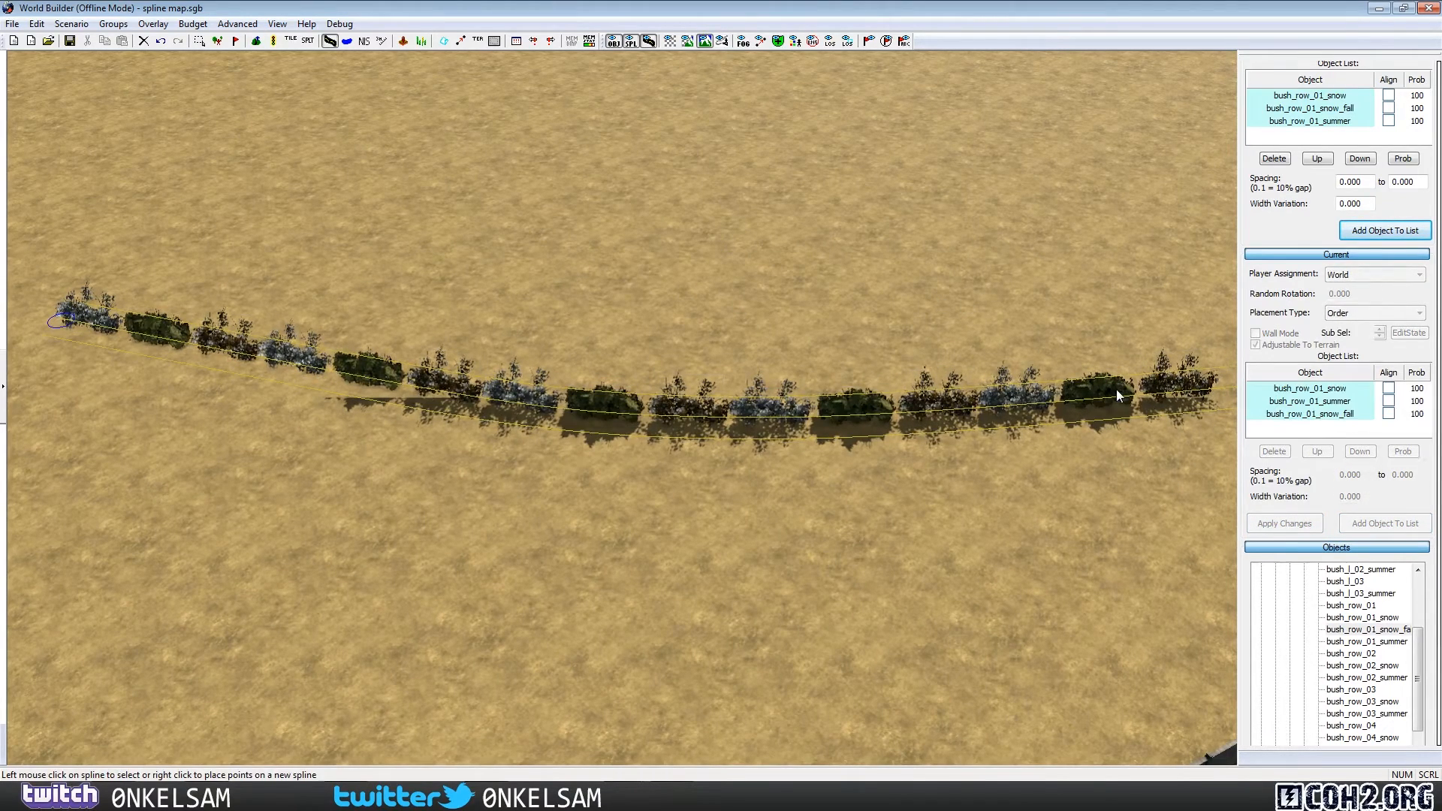
click(1341, 403)
click(1317, 452)
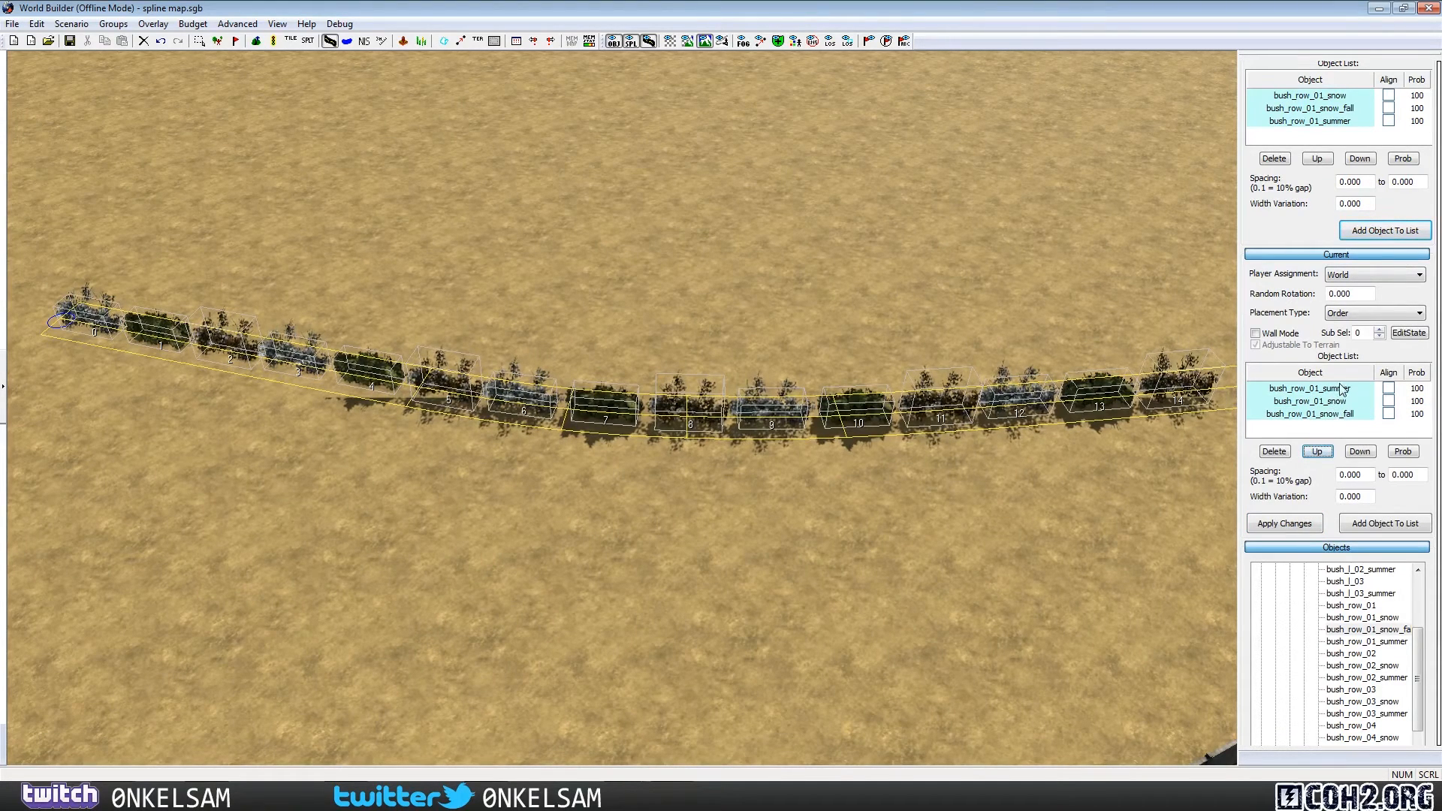
click(1296, 523)
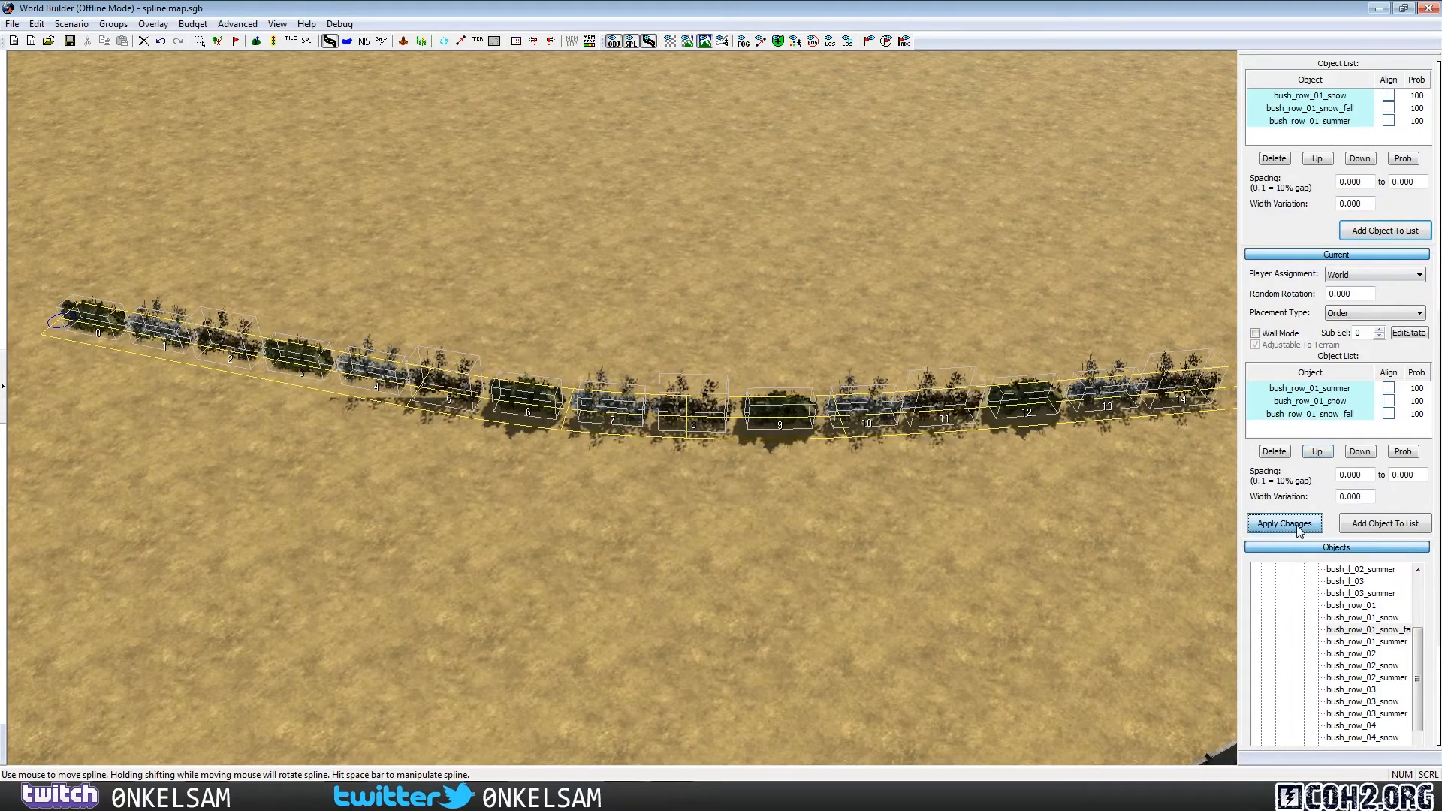
click(951, 530)
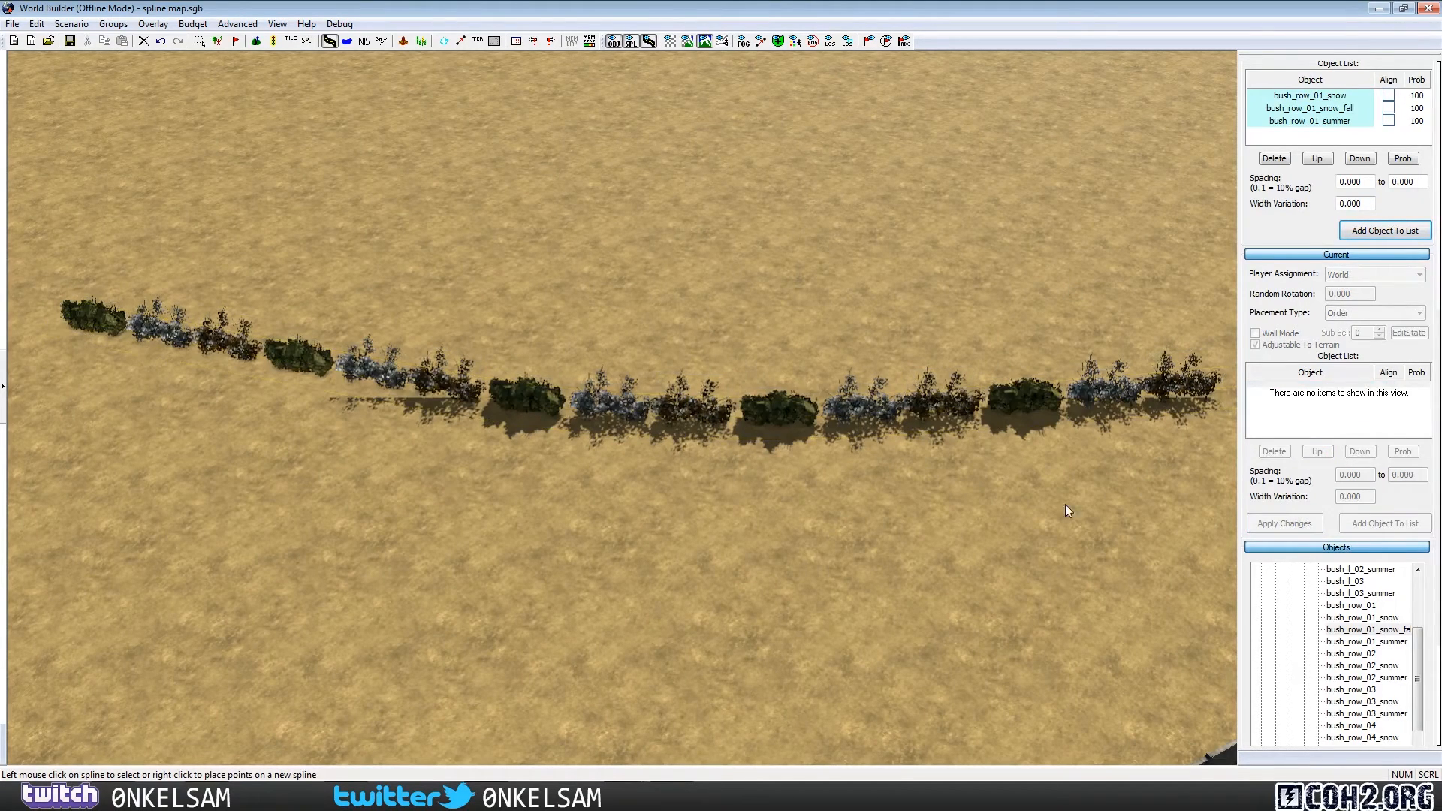
Step: Change the bush row spline's current placement type to Random, apply the change, and deselect the spline
click(943, 399)
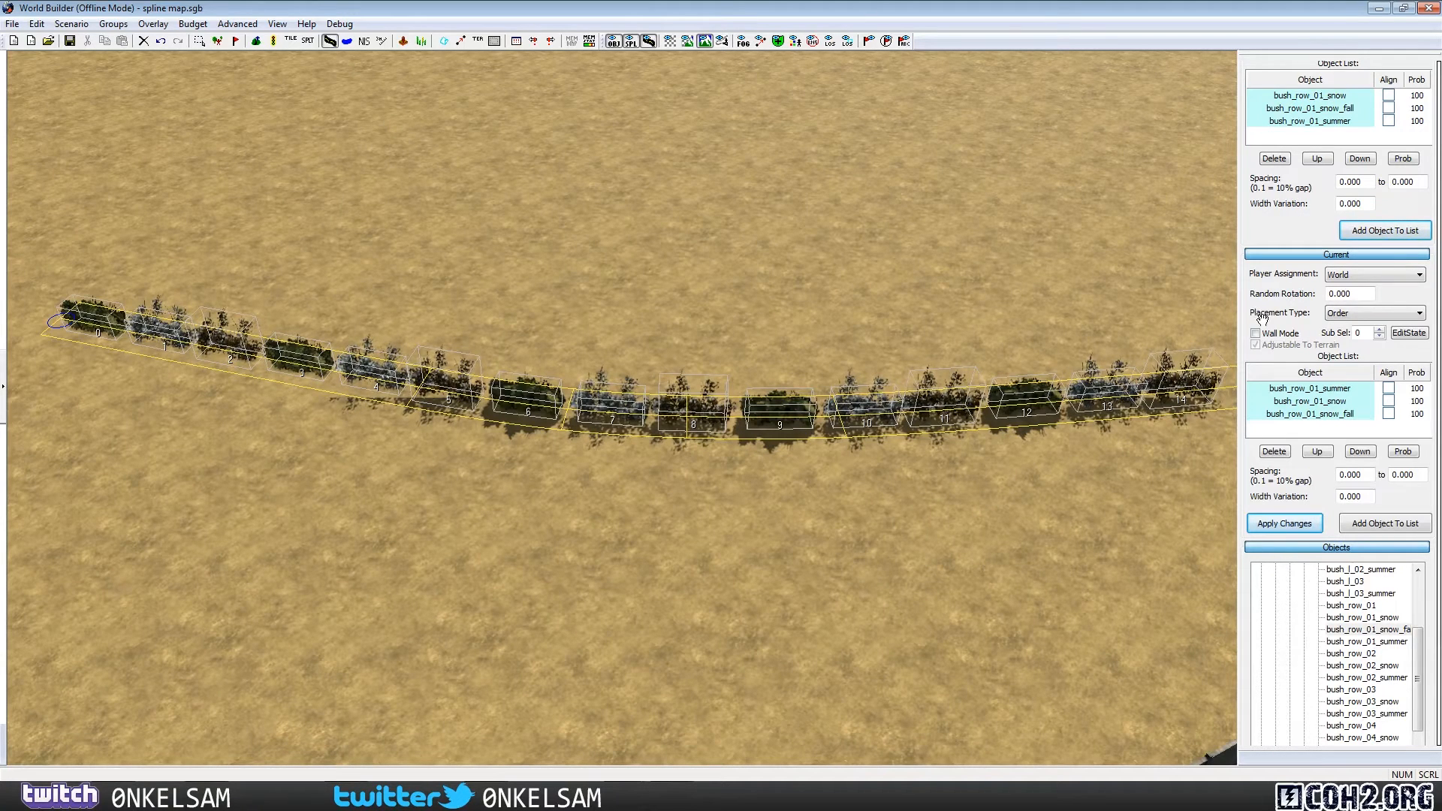
click(1420, 314)
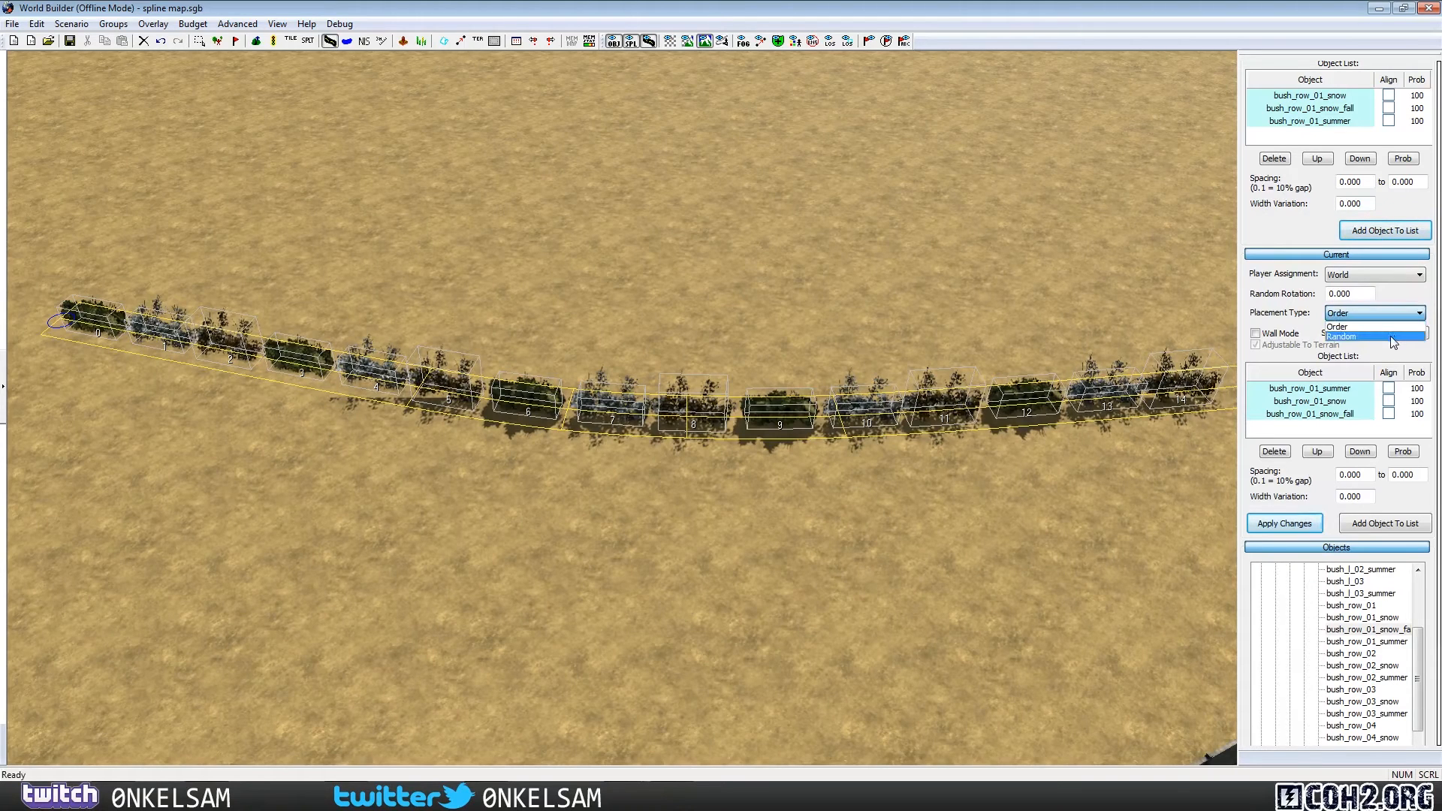
click(1392, 337)
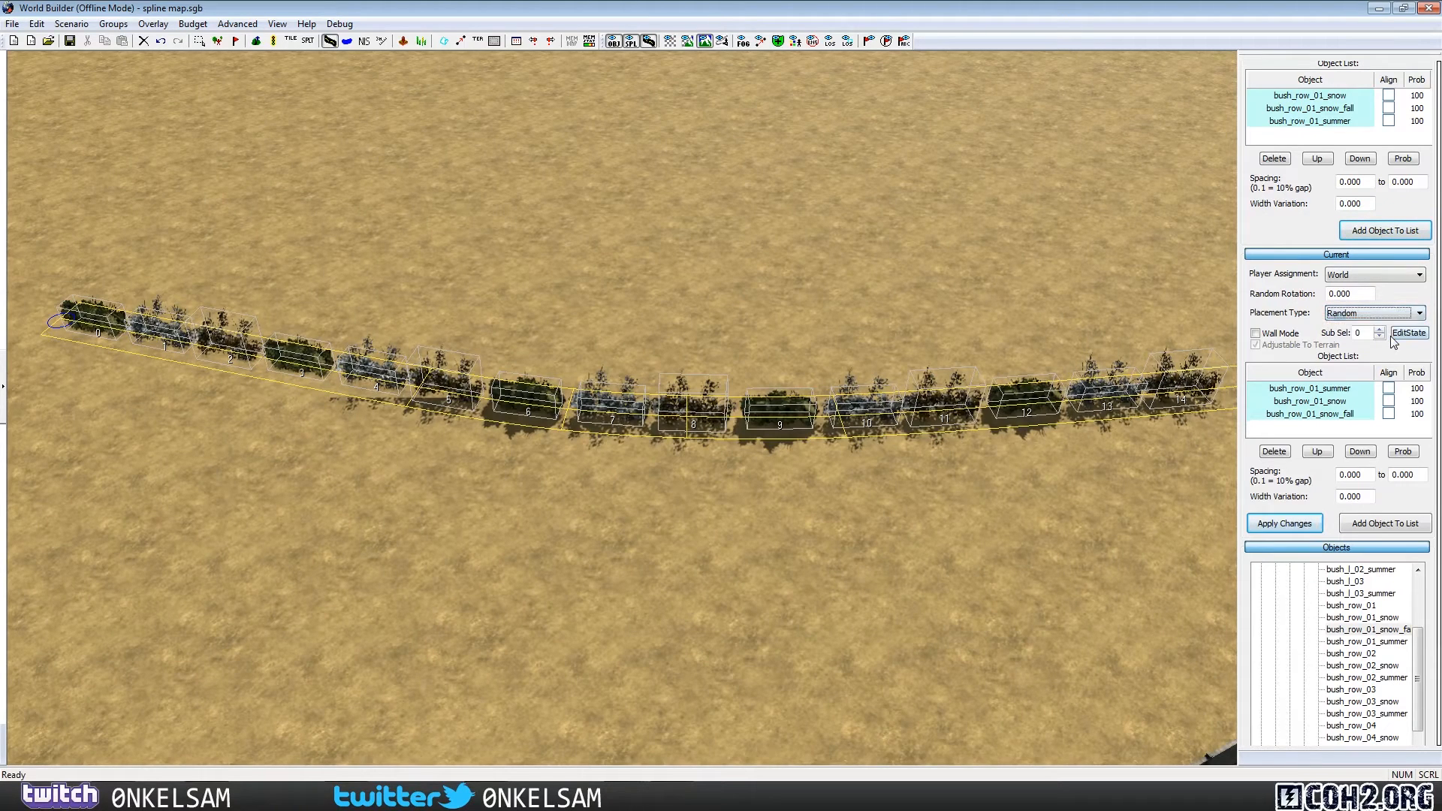
click(1307, 531)
click(959, 517)
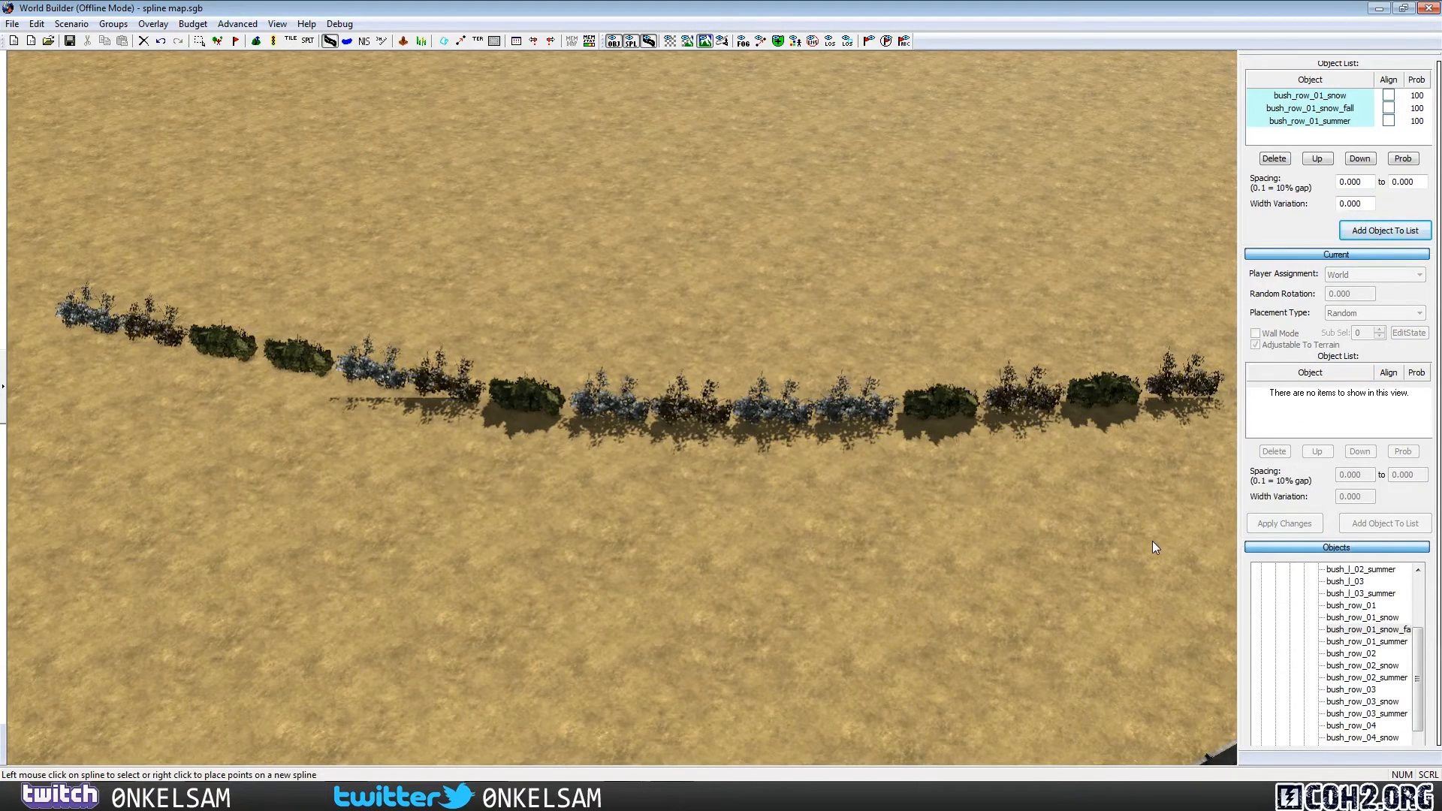
Step: Set the probability of bush_row_01_snow_fall in the spline's current object list to 30, apply the change, and deselect the spline
click(859, 423)
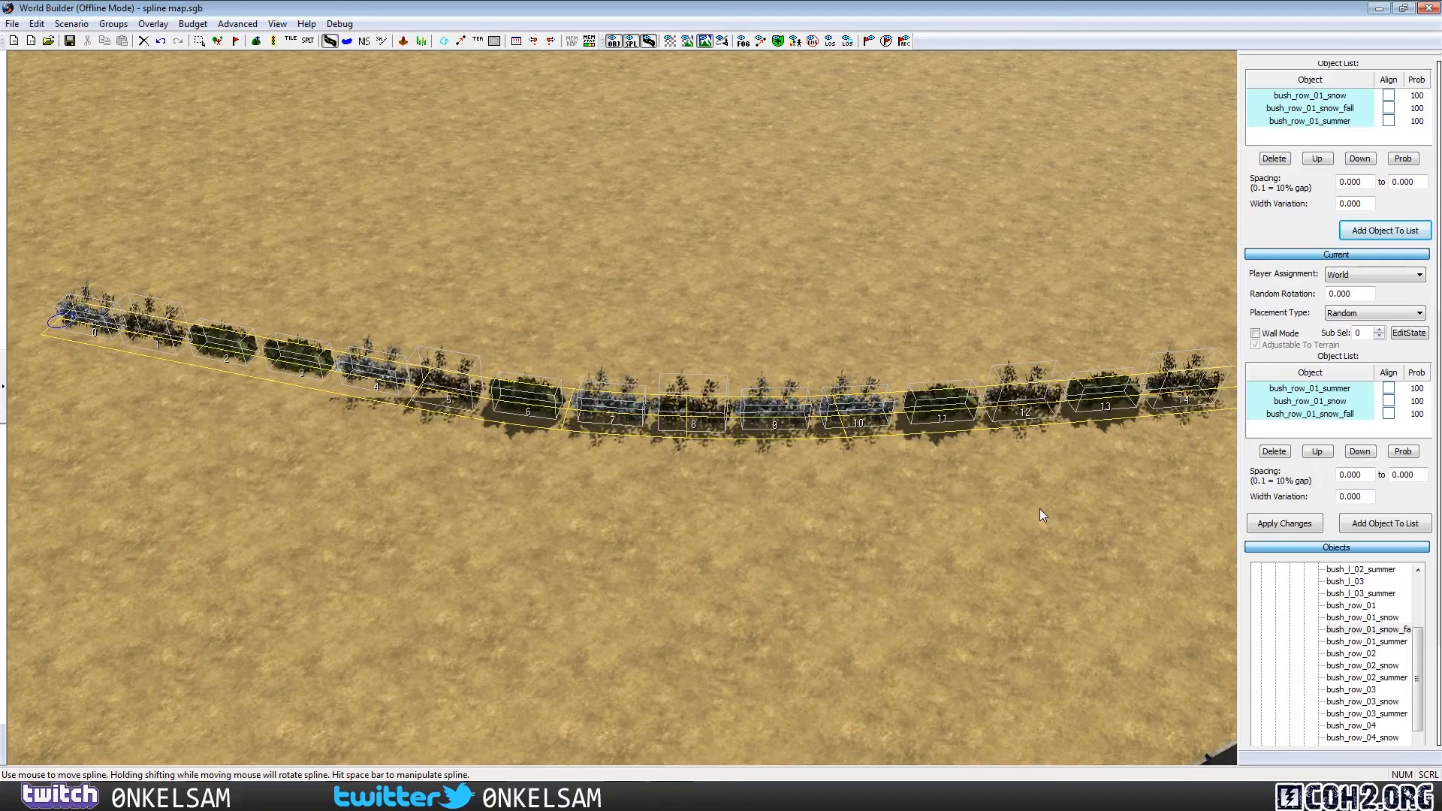
click(1417, 418)
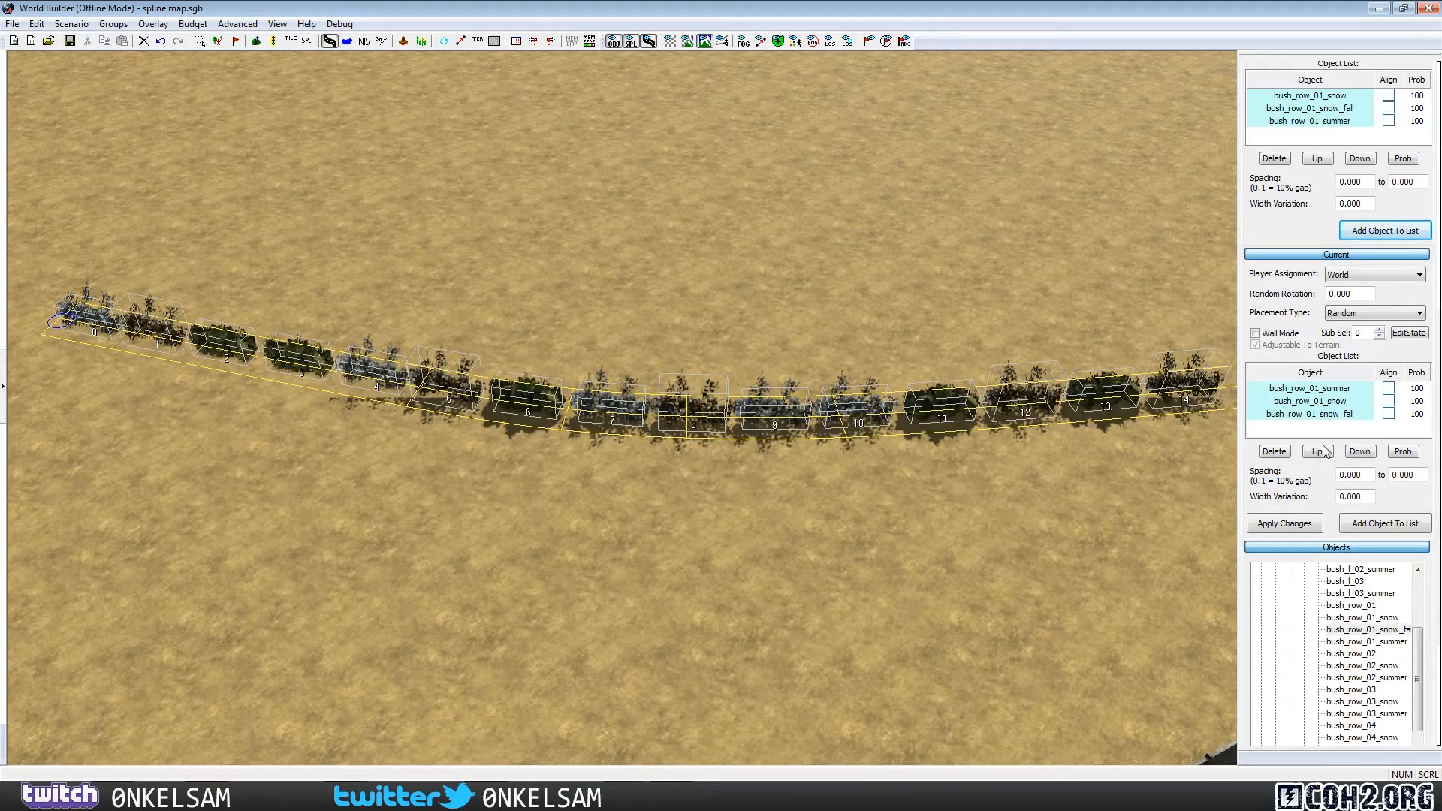
click(1420, 391)
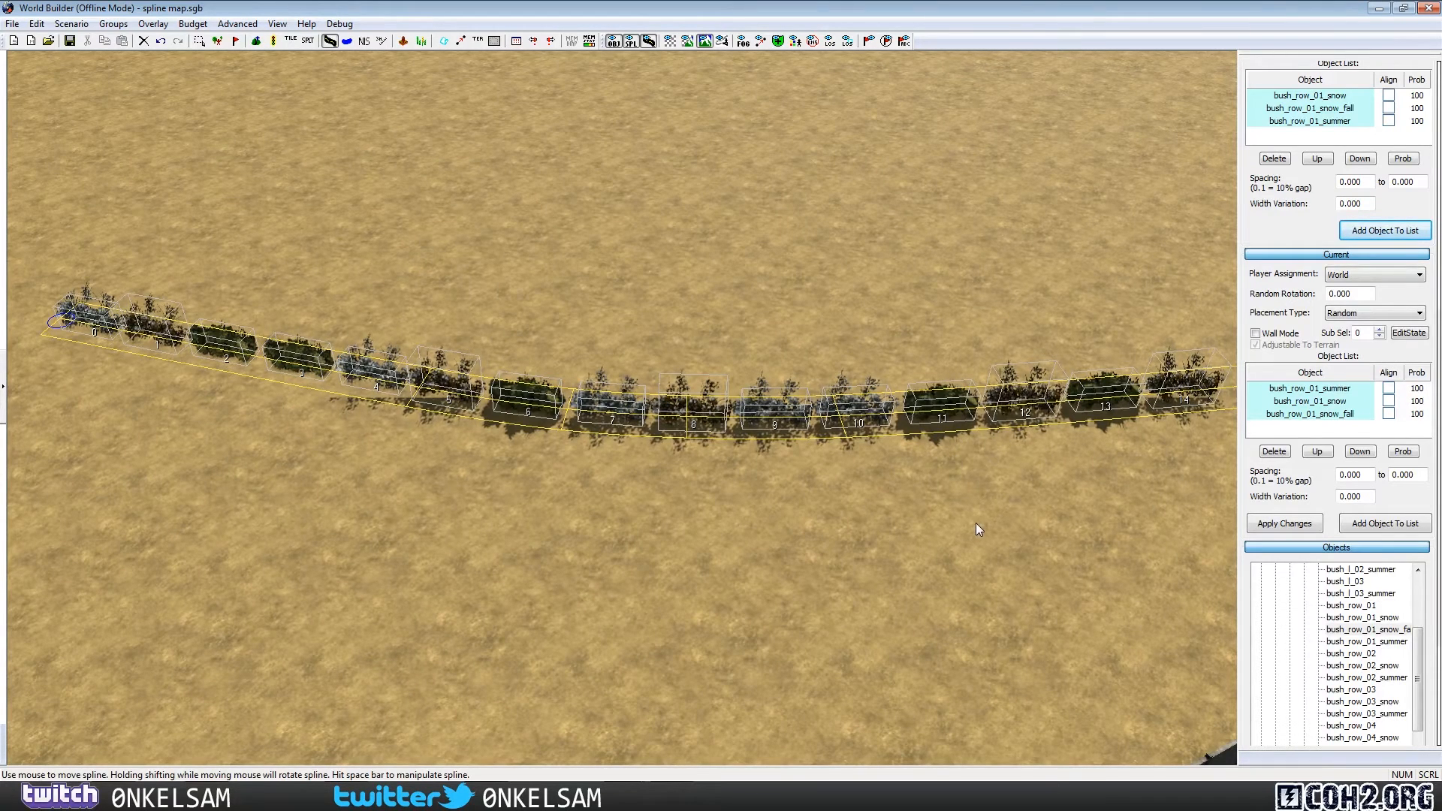
click(1416, 415)
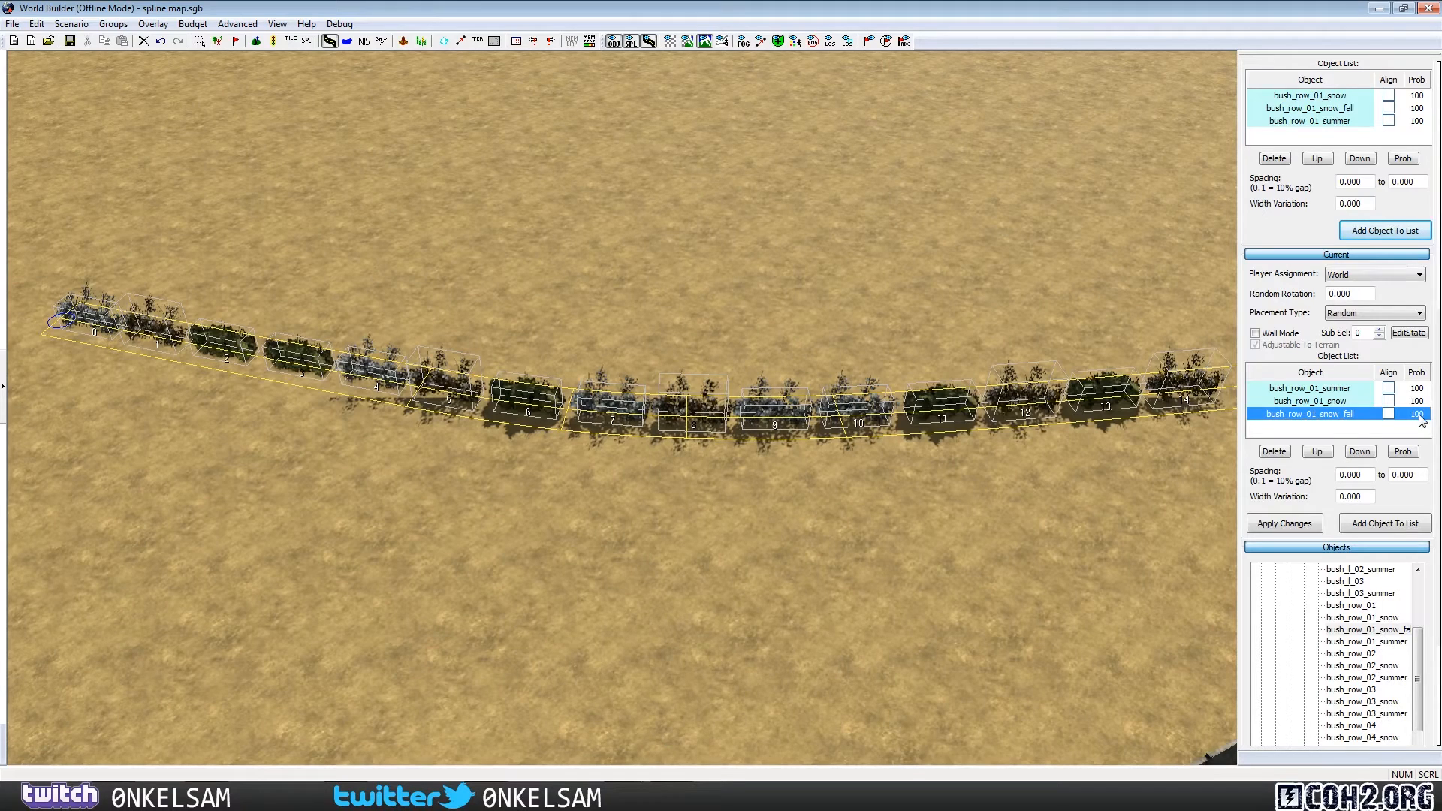
click(1402, 451)
drag(760, 387, 691, 390)
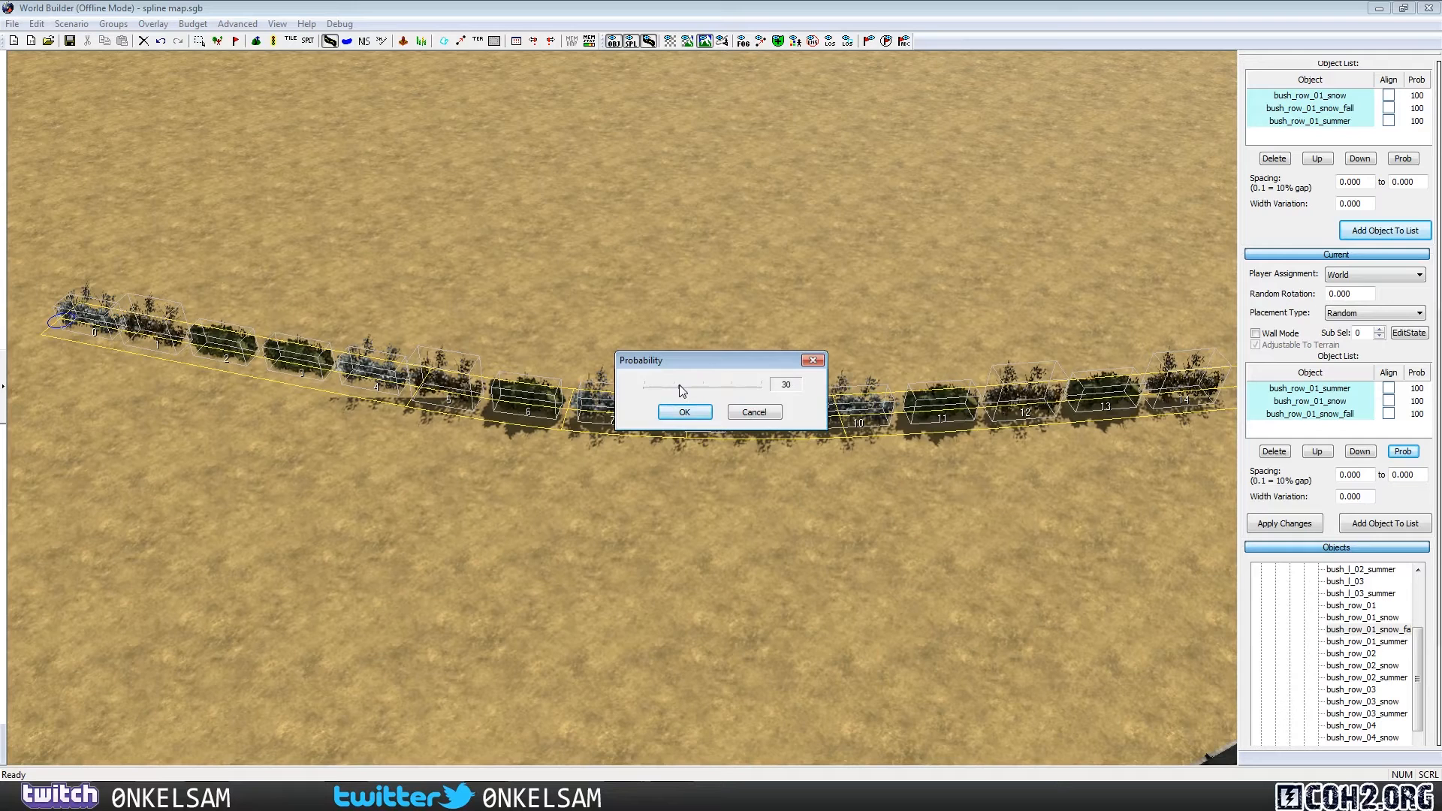
click(685, 413)
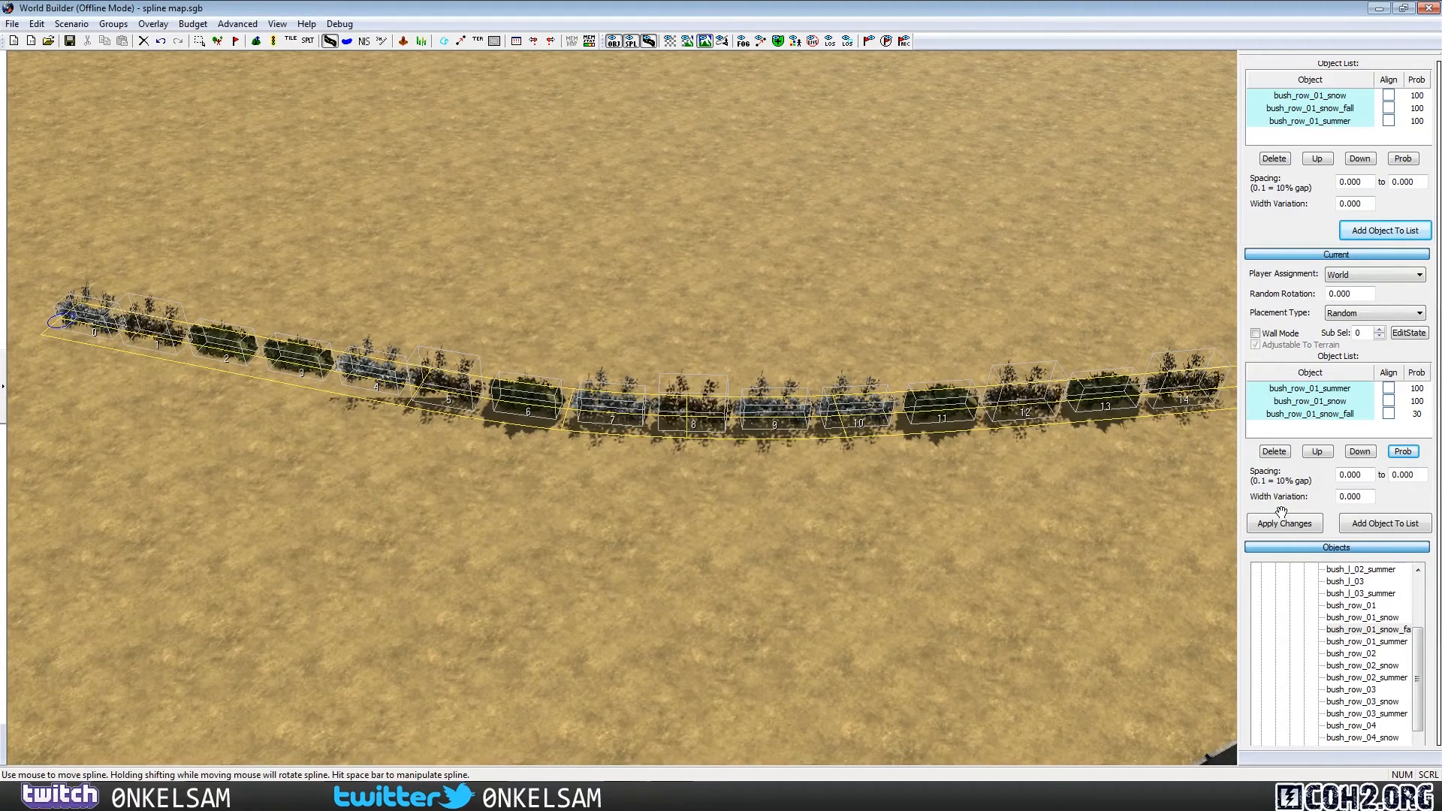
click(1304, 529)
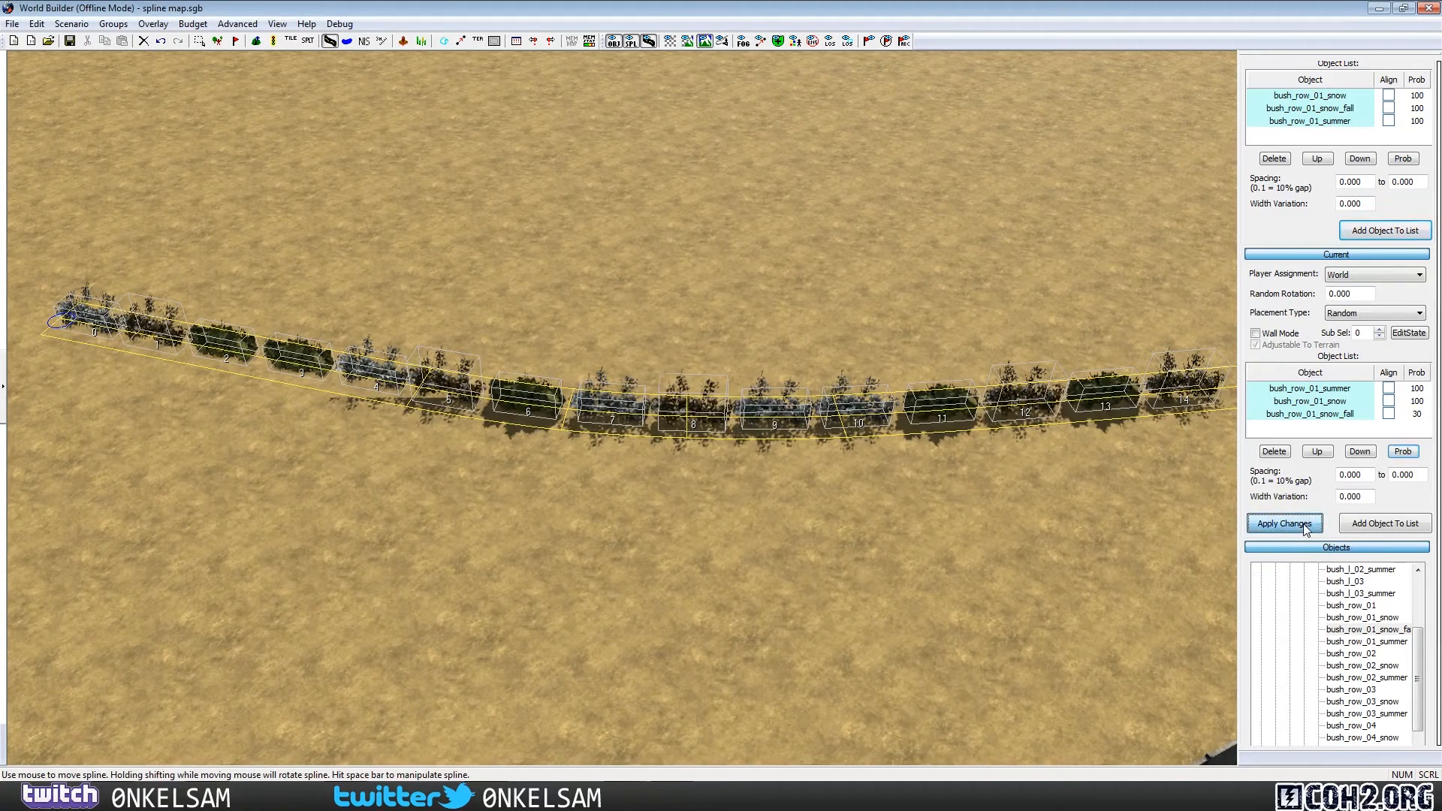
click(1057, 522)
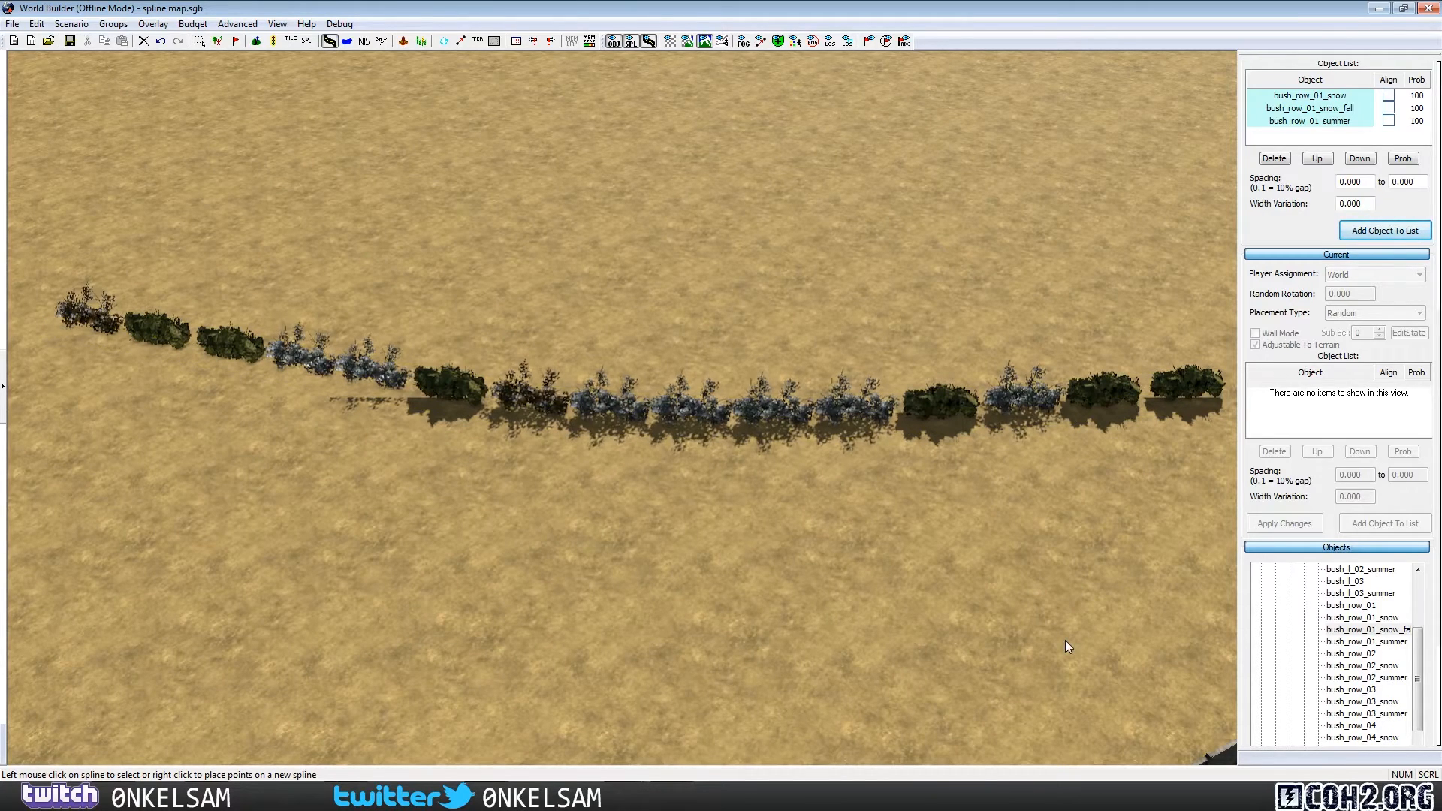
Step: Set the bush row spline's random rotation to 1.000, apply the change, and deselect the spline
click(993, 396)
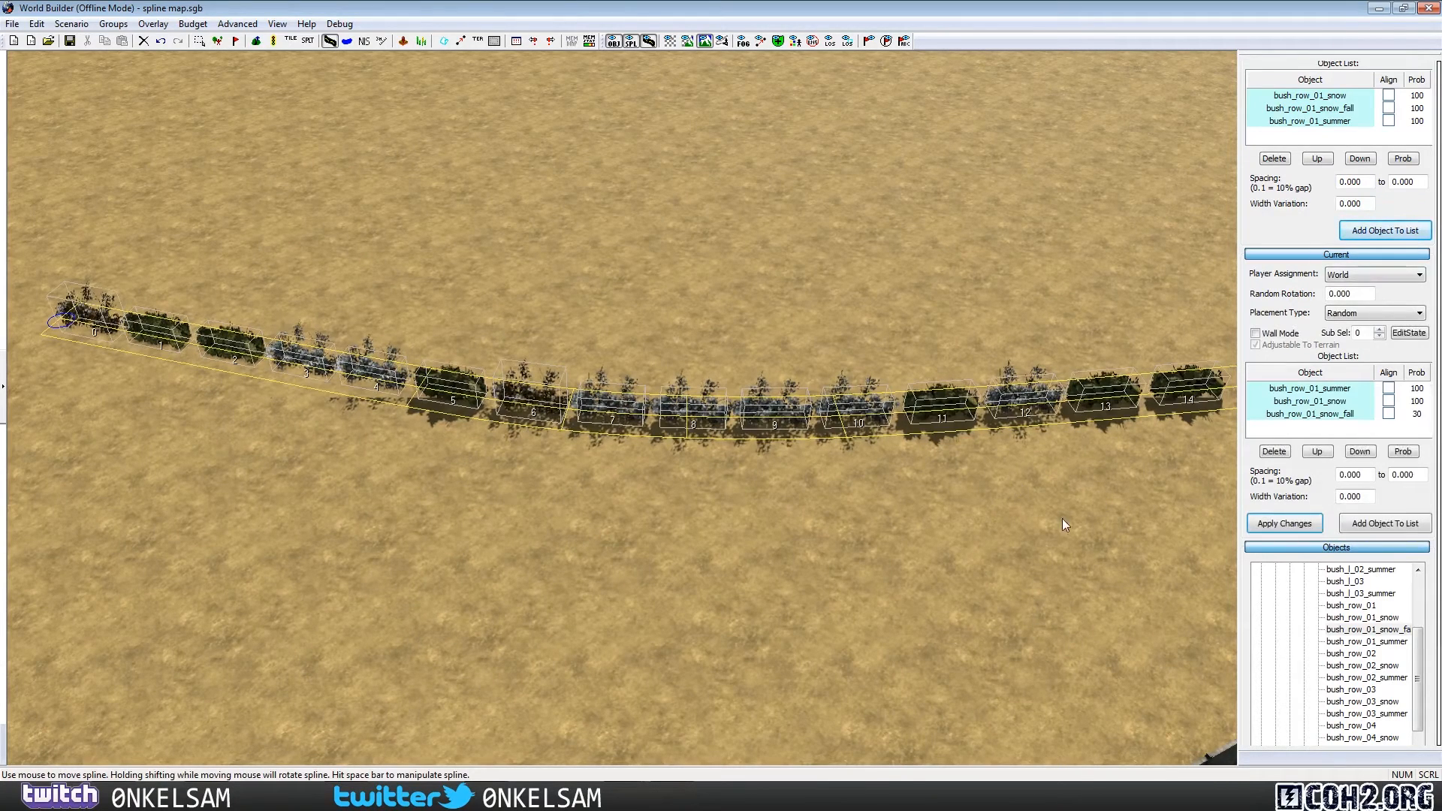
scroll(844, 430, up, 3)
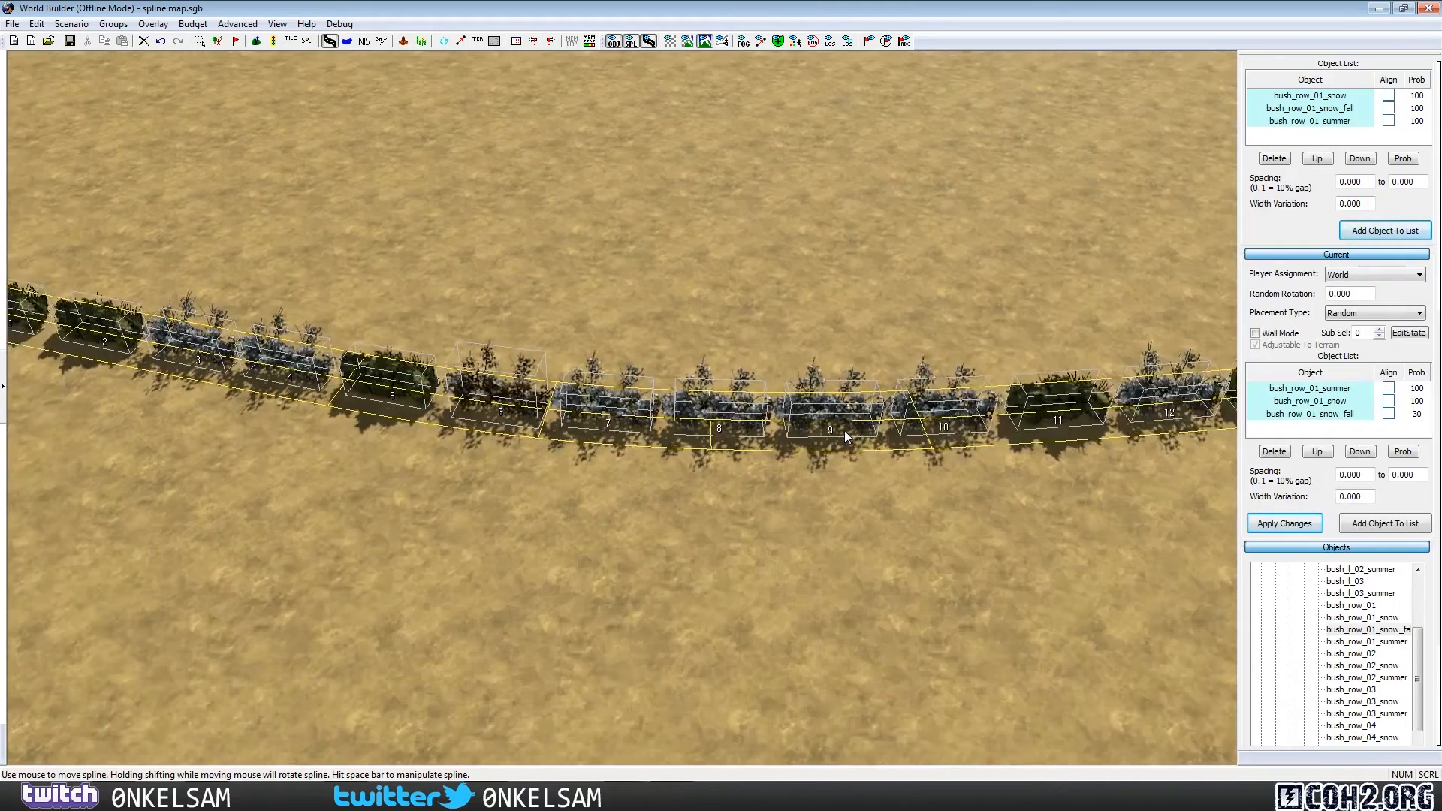
click(808, 552)
click(745, 437)
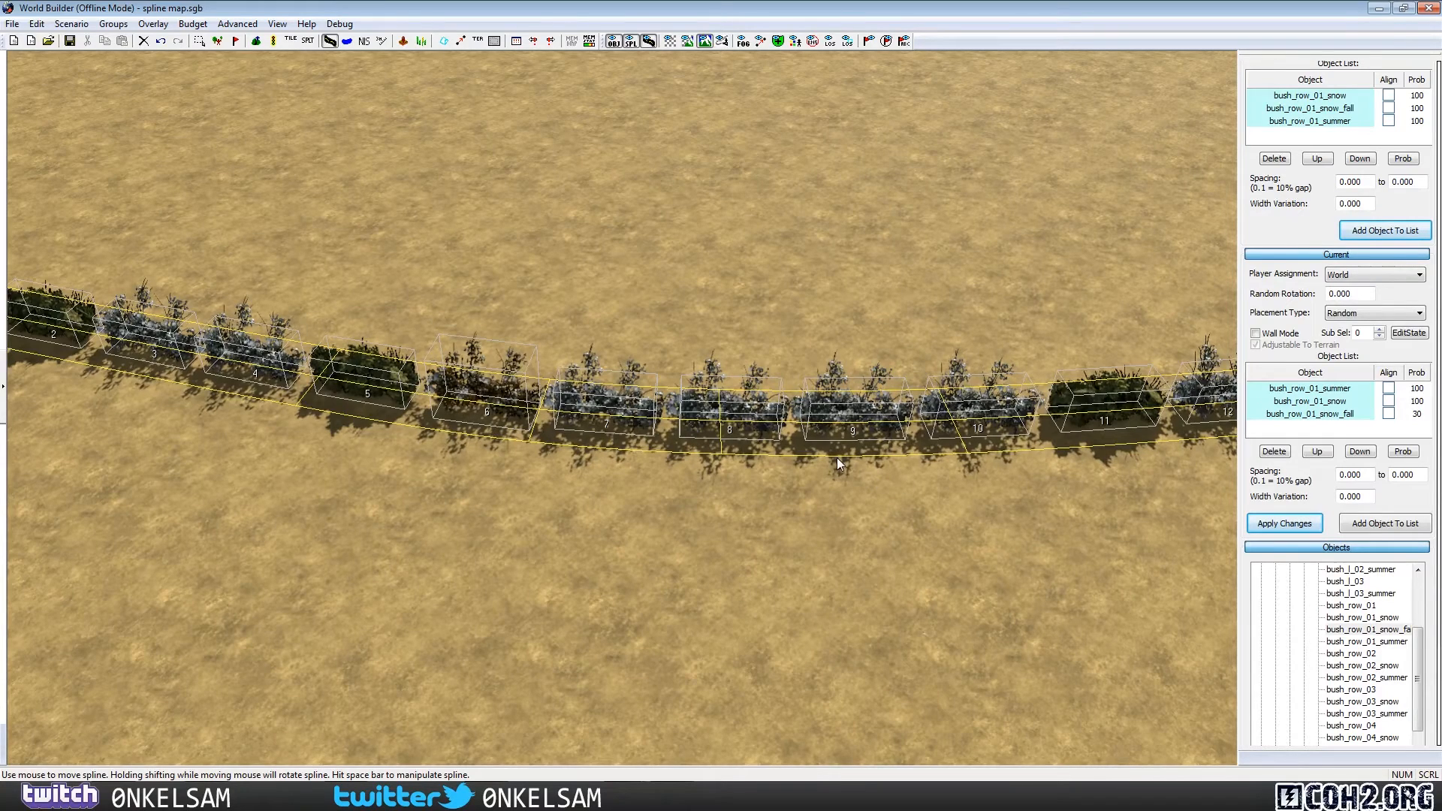
click(1335, 294)
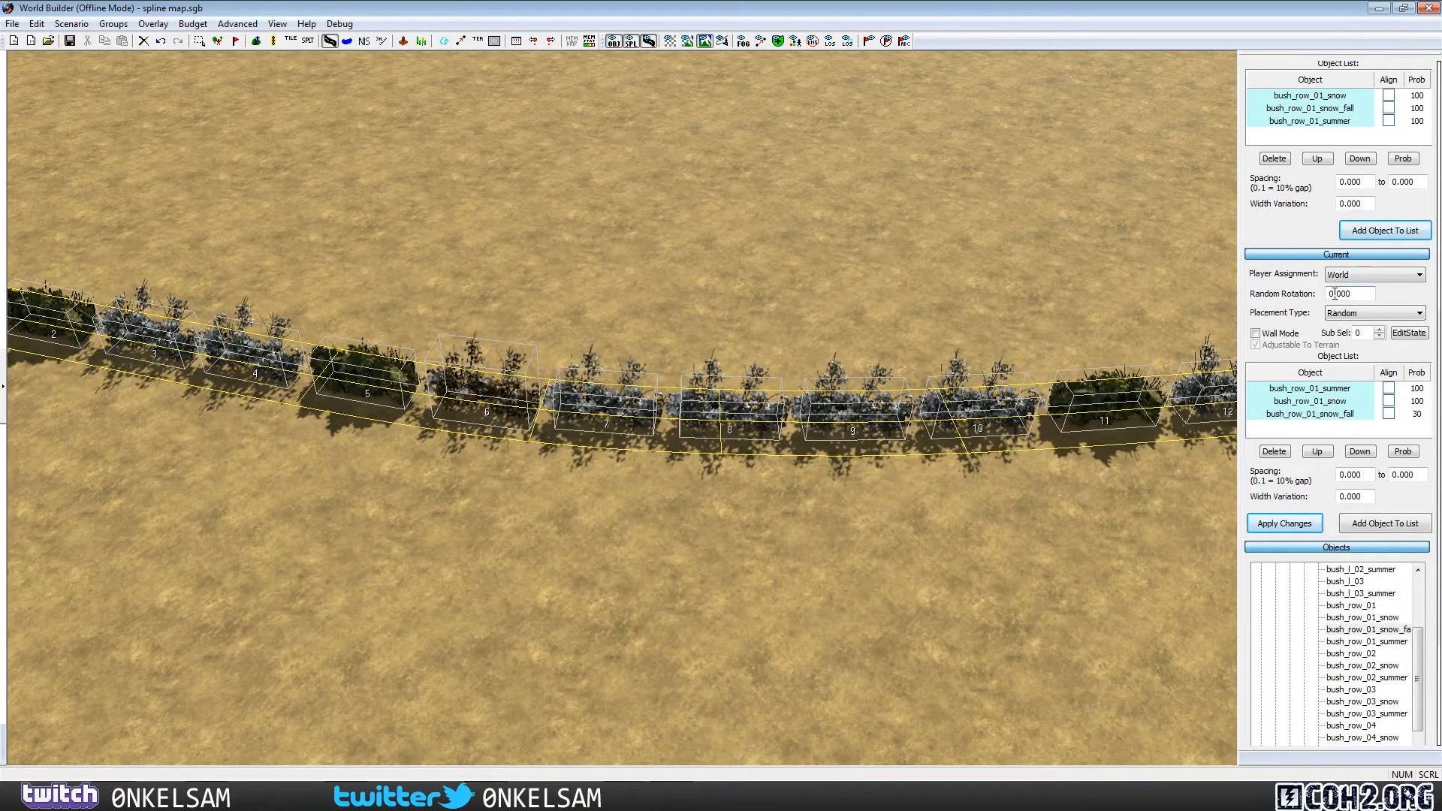
drag(1327, 294, 1334, 295)
text(1)
click(1284, 523)
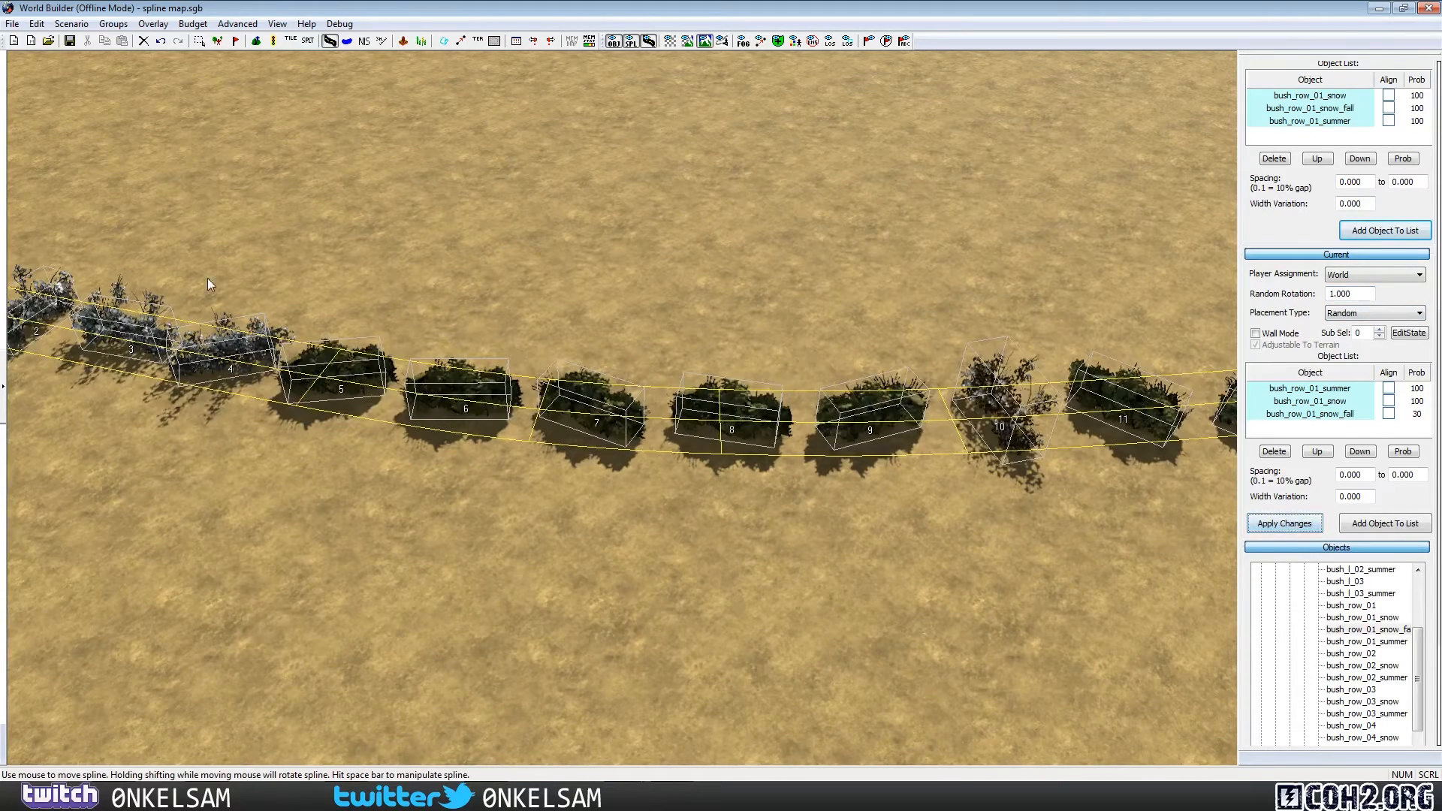
click(1052, 592)
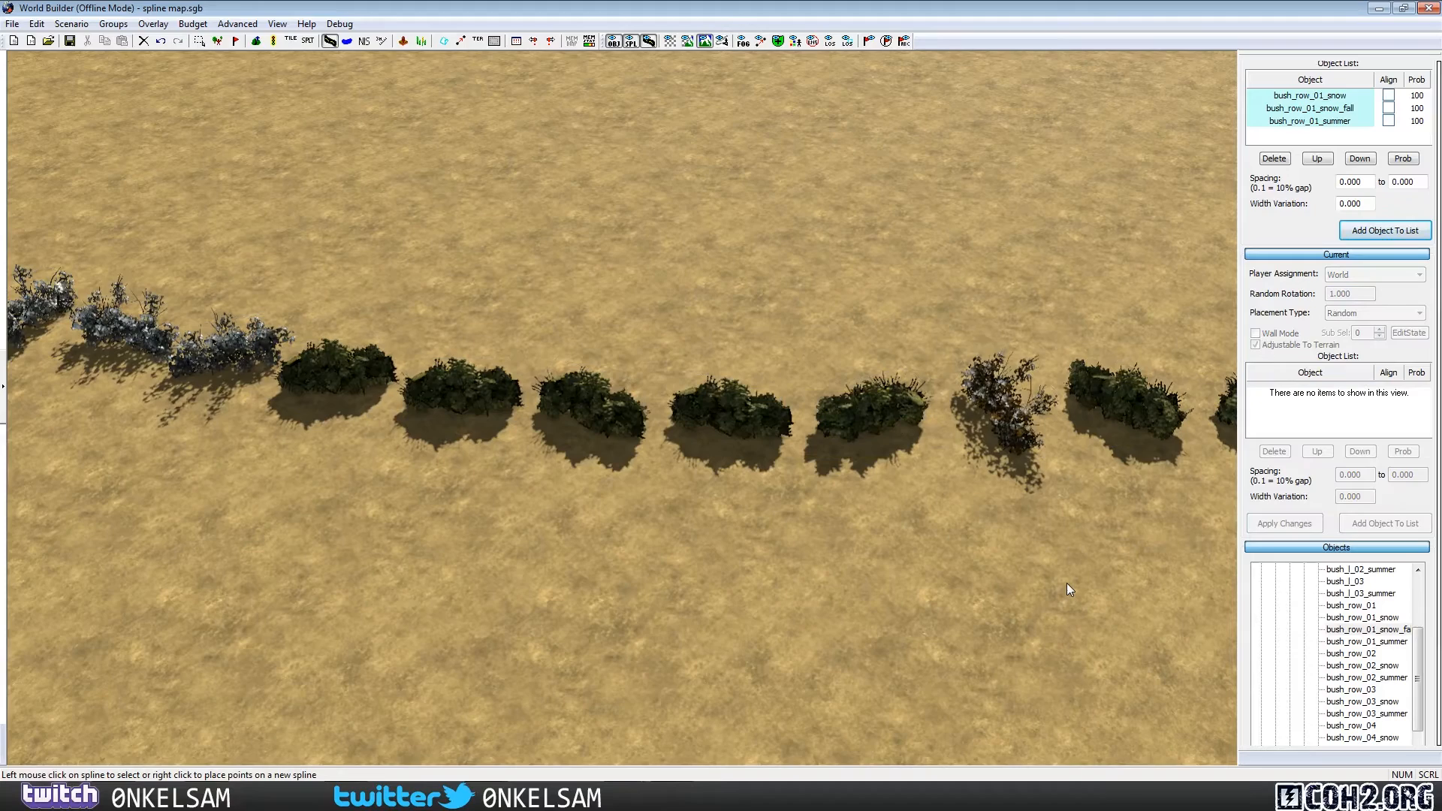
scroll(1070, 584, down, 5)
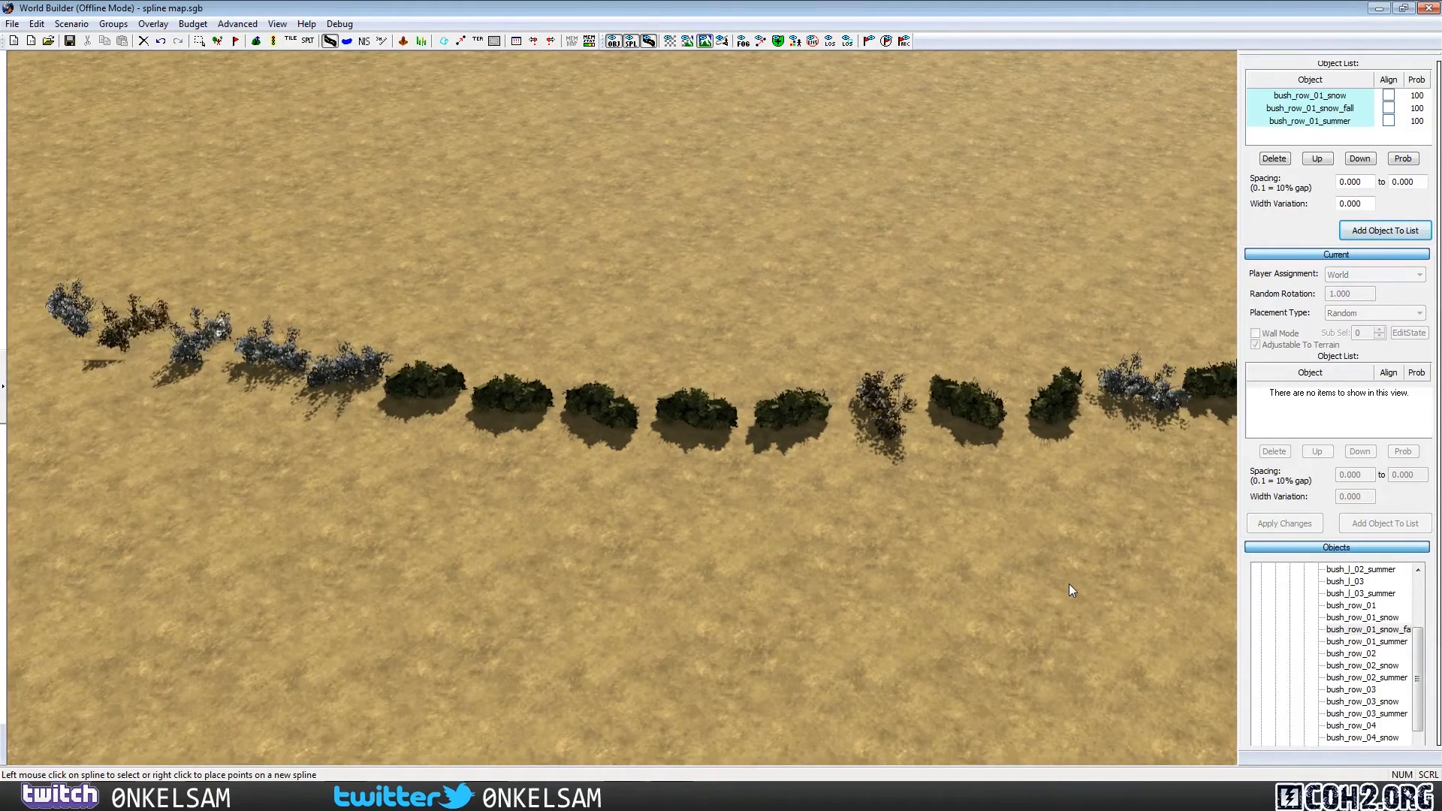
click(633, 426)
click(633, 426)
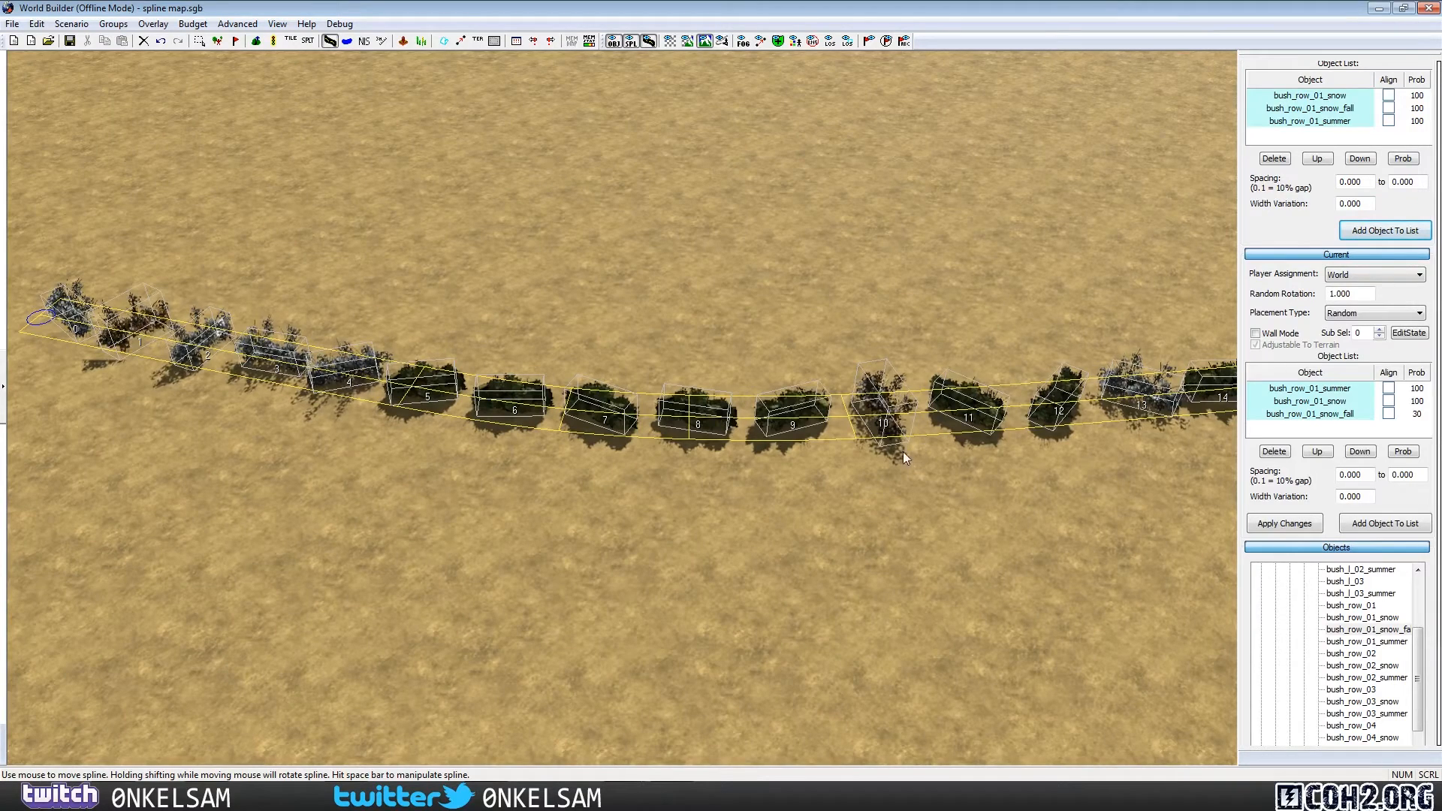
click(1020, 569)
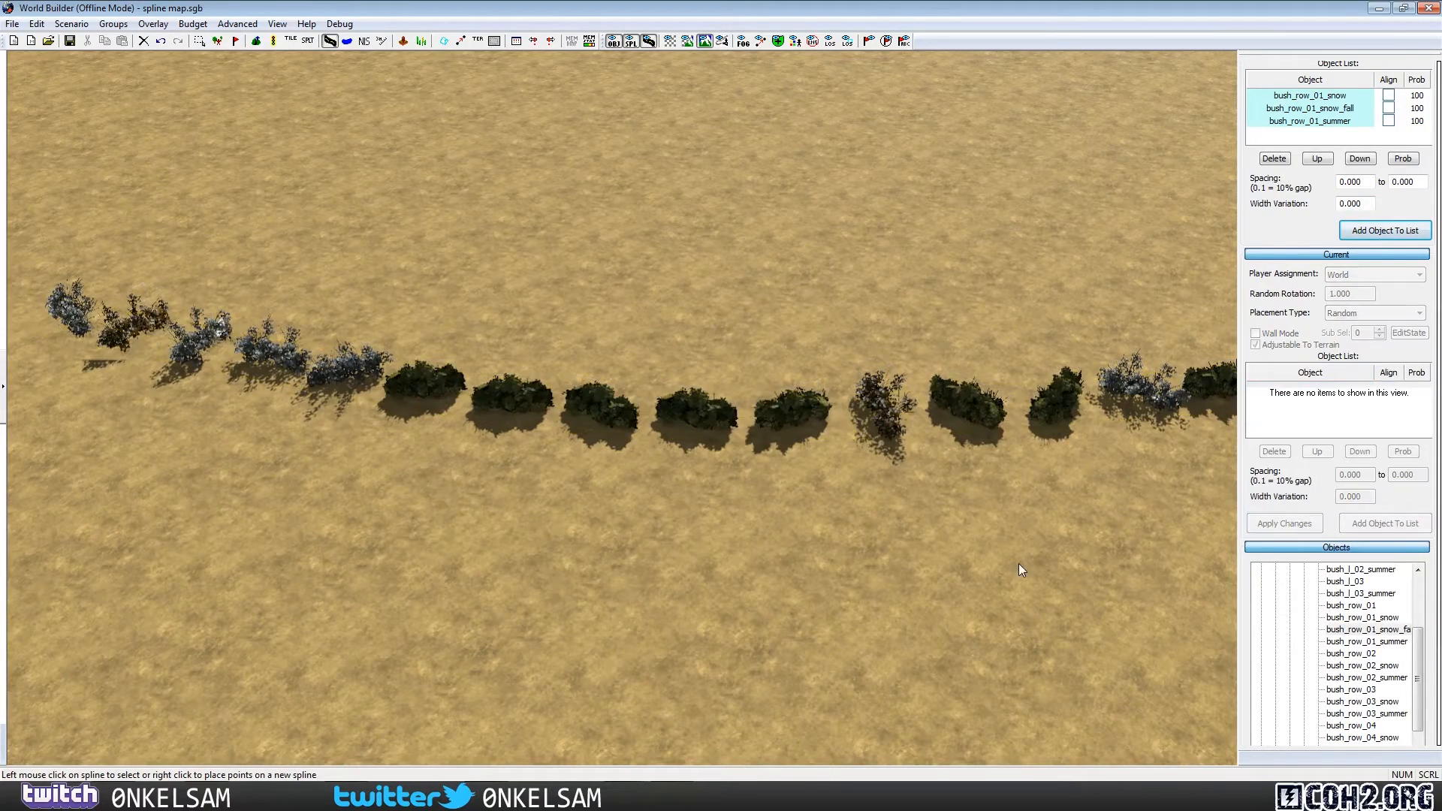
Step: Reset the bush row spline's random rotation to 0.000, apply the change, and deselect the spline
click(980, 400)
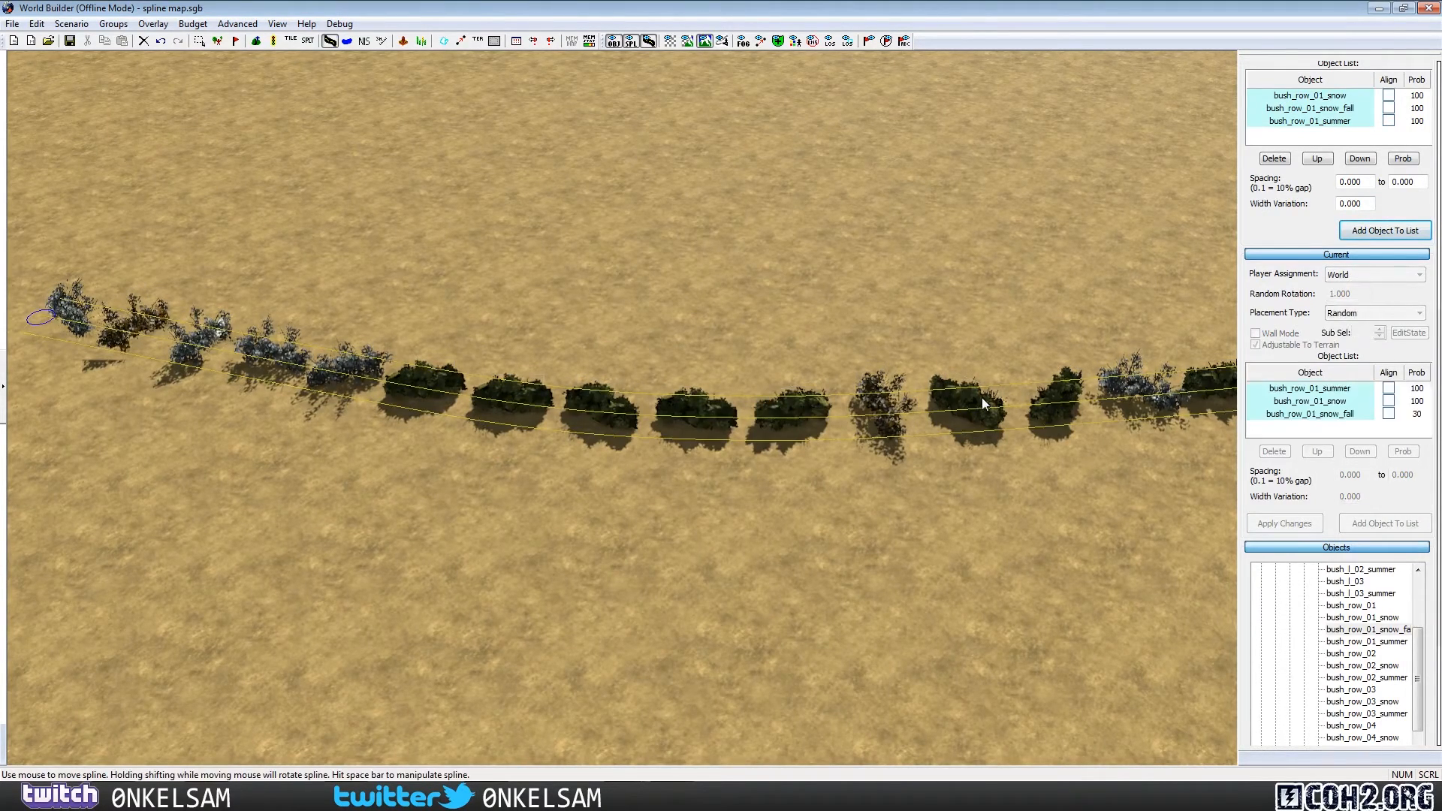
click(1330, 294)
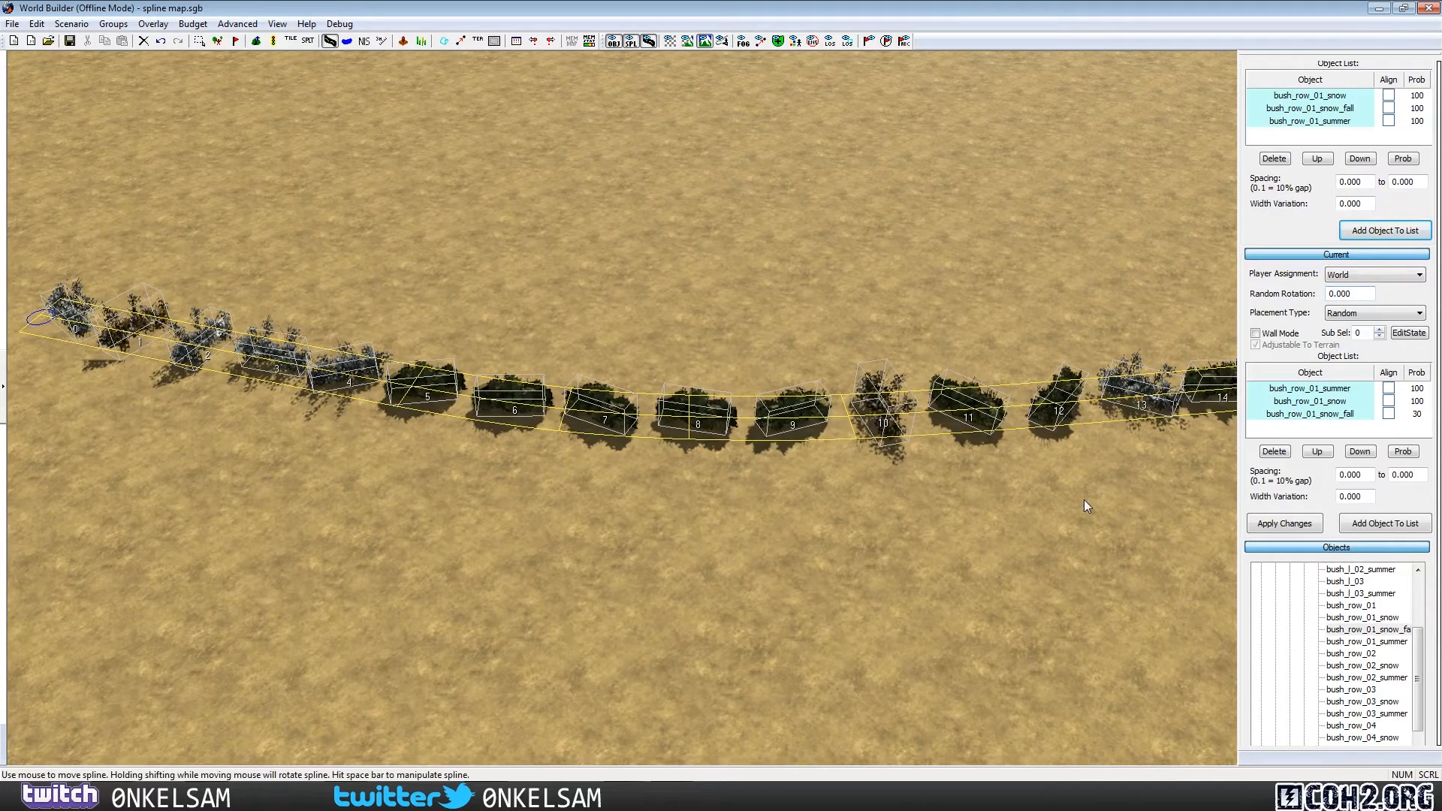
click(1025, 535)
click(1085, 395)
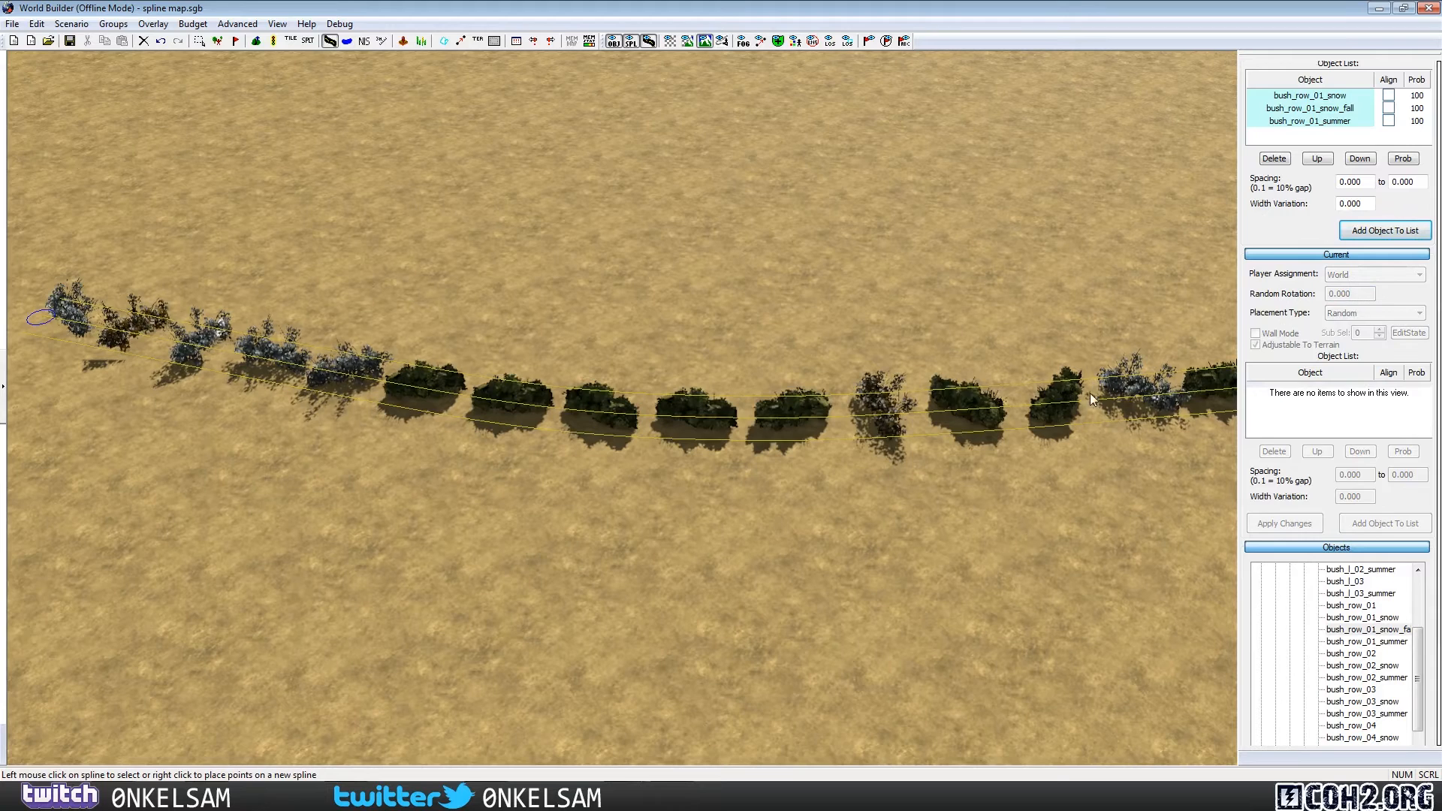
double_click(1352, 299)
text(0000)
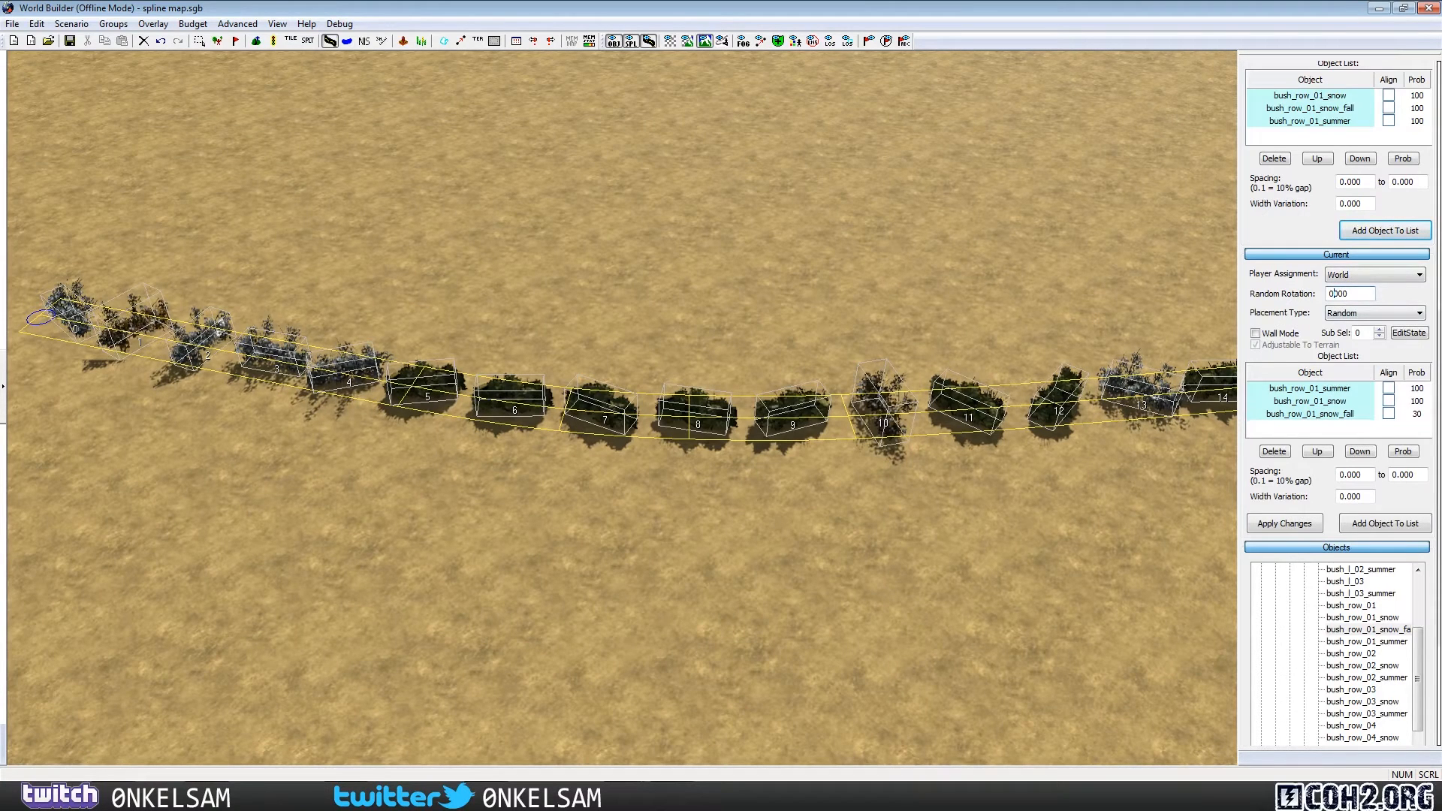
click(1281, 521)
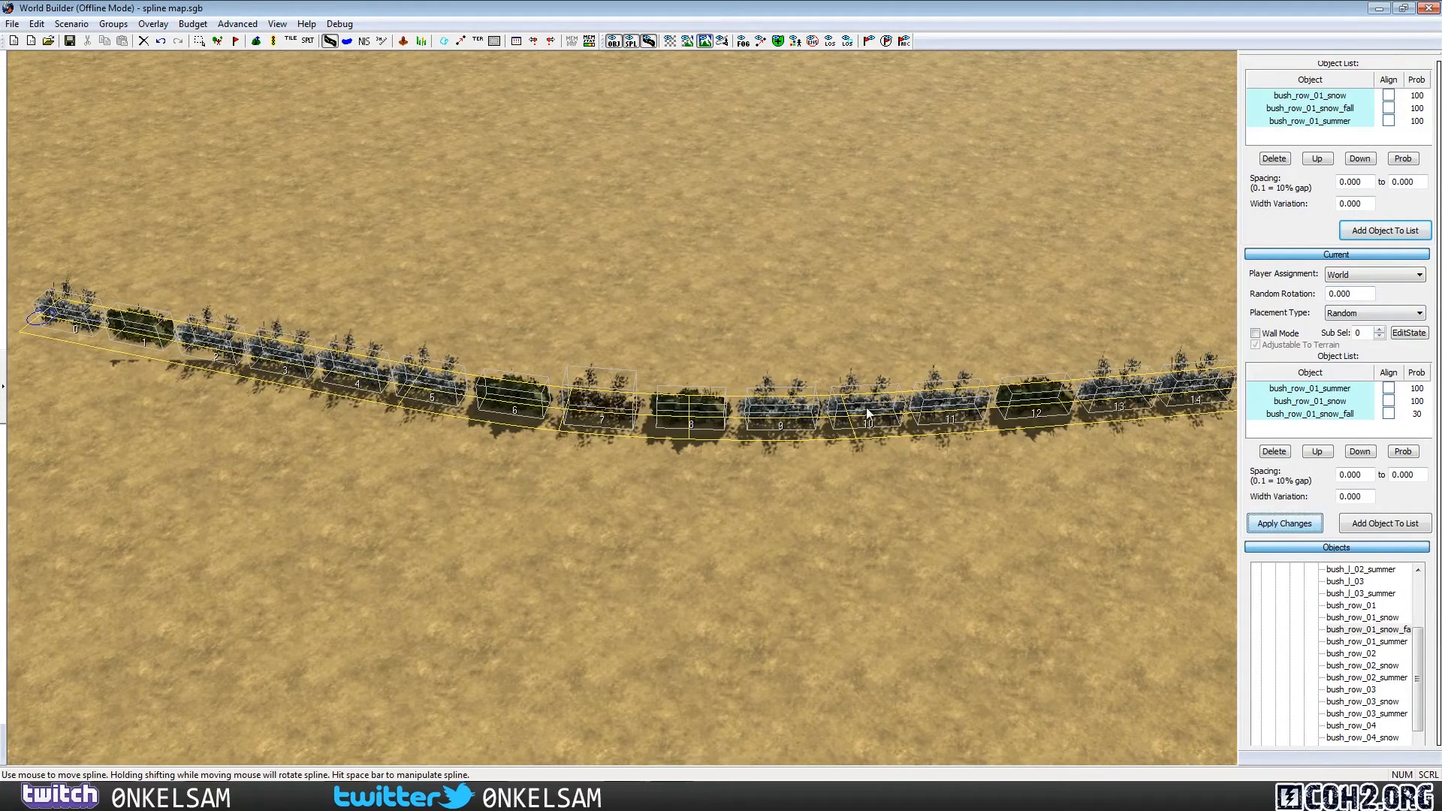
click(906, 493)
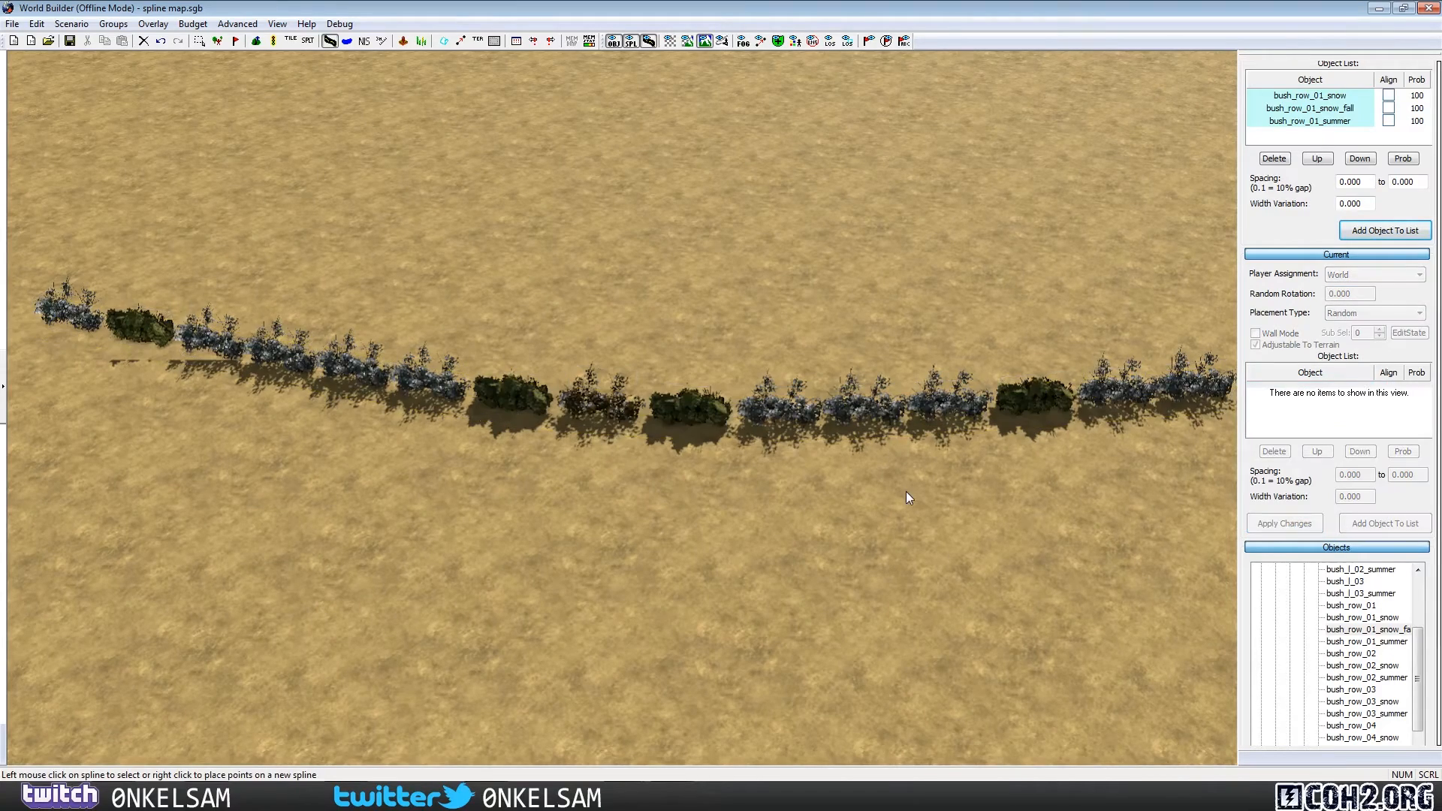
Step: Remove bush_row_01_snow and bush_row_01_snow_fall from the spline's current object list, apply the change, and deselect the spline
click(981, 391)
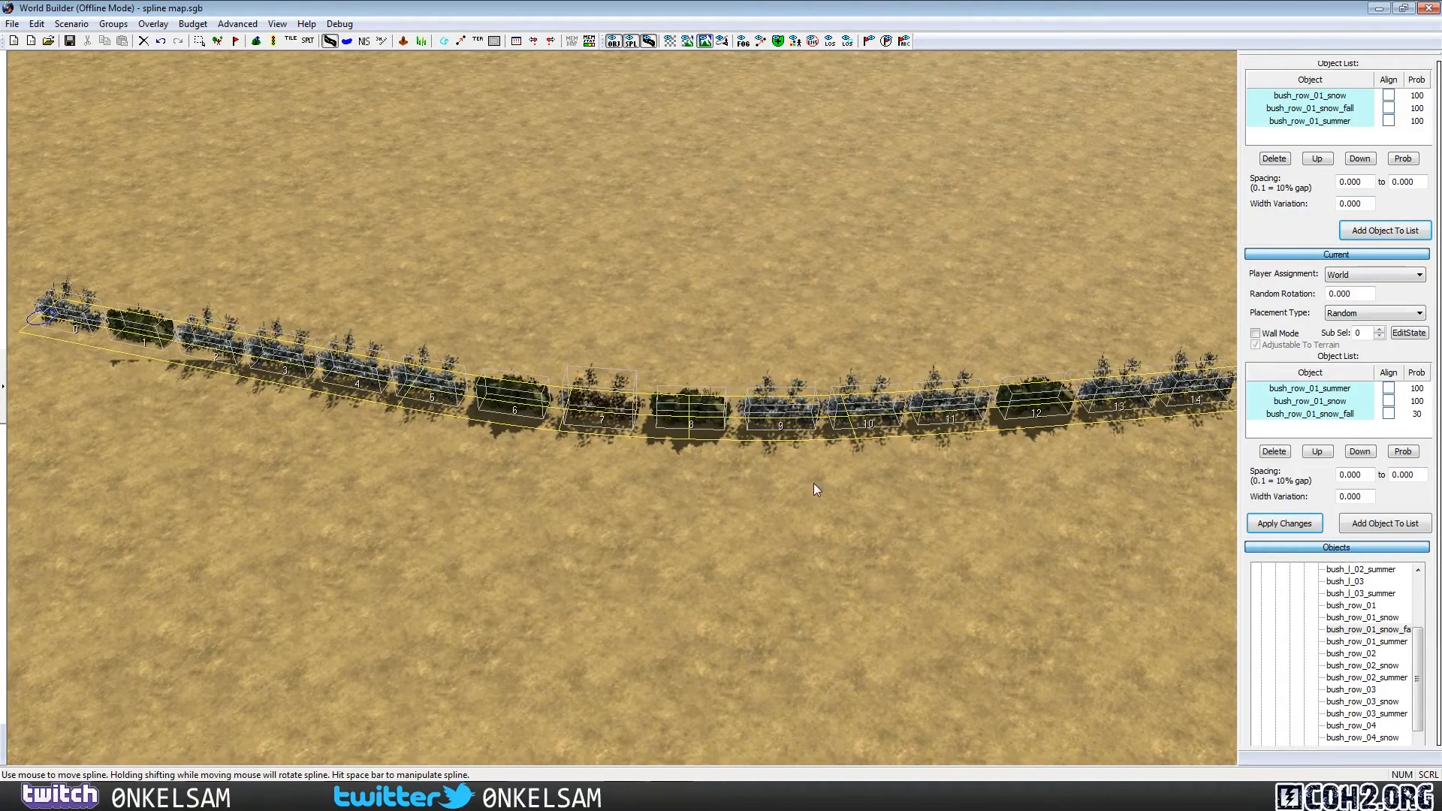
scroll(811, 485, up, 2)
scroll(928, 503, down, 1)
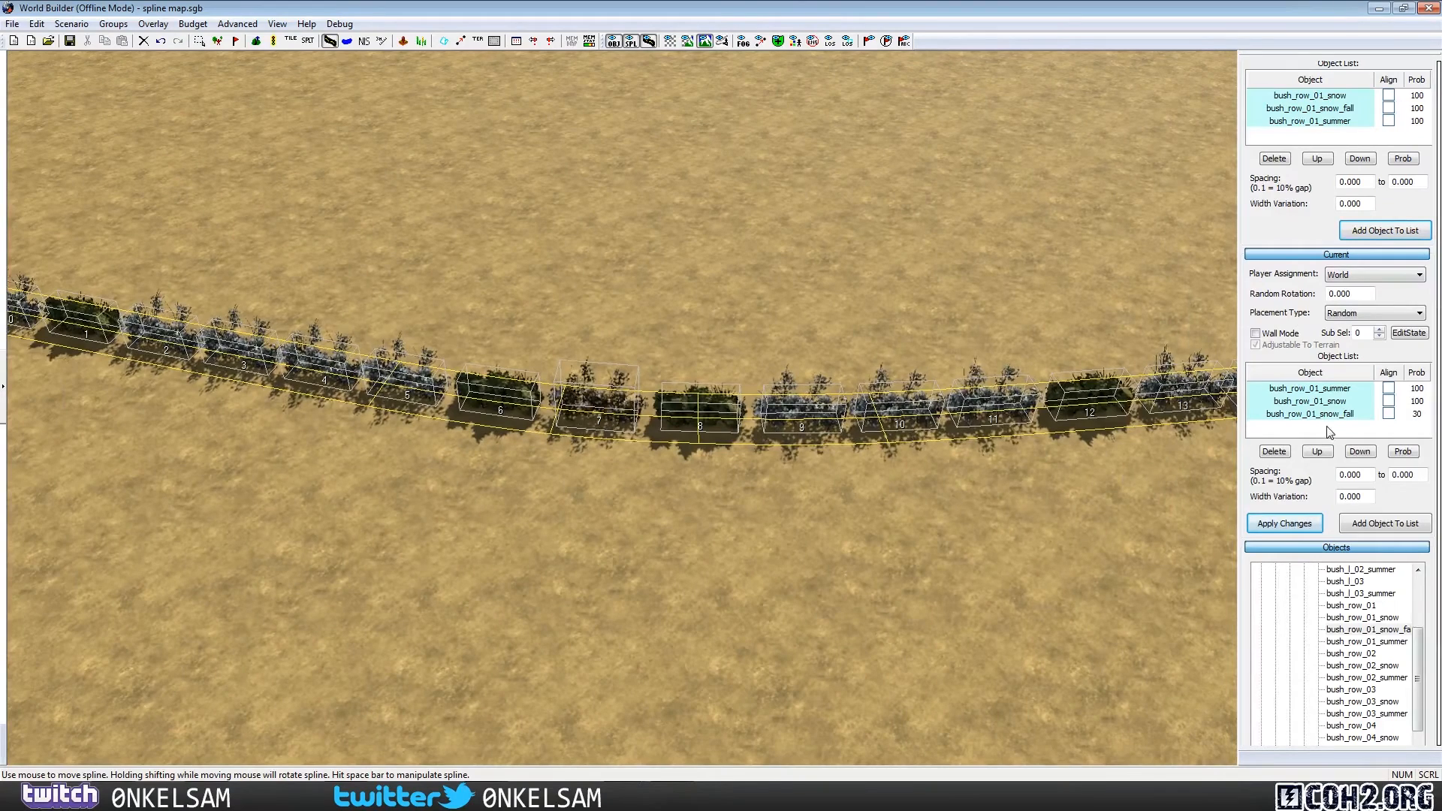
click(1336, 401)
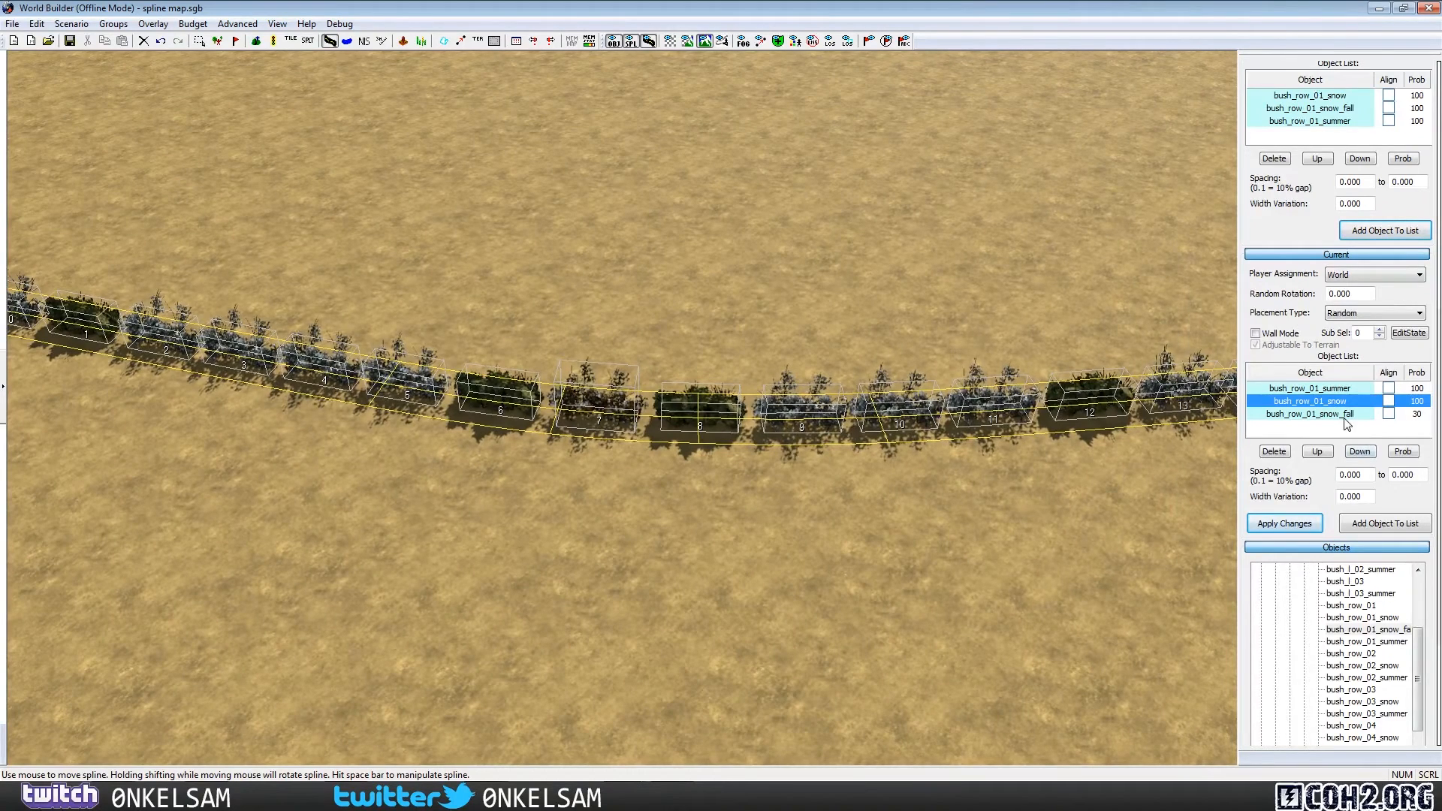
click(1274, 452)
click(1311, 401)
click(1274, 451)
click(1288, 522)
click(945, 526)
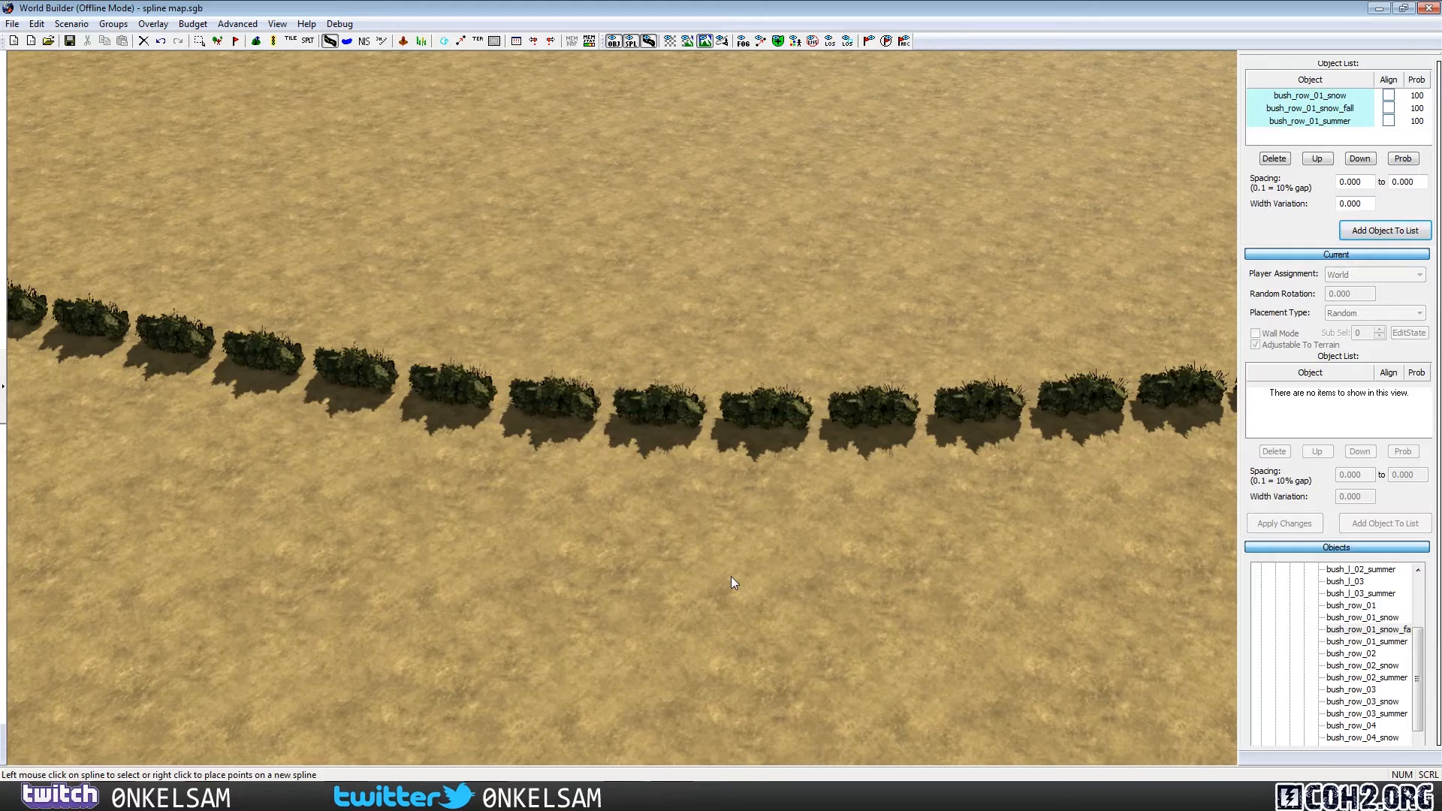
Step: Set the bush_row_01_summer spline's spacing to -0.100 to -0.100, apply the change, and deselect the spline
click(869, 413)
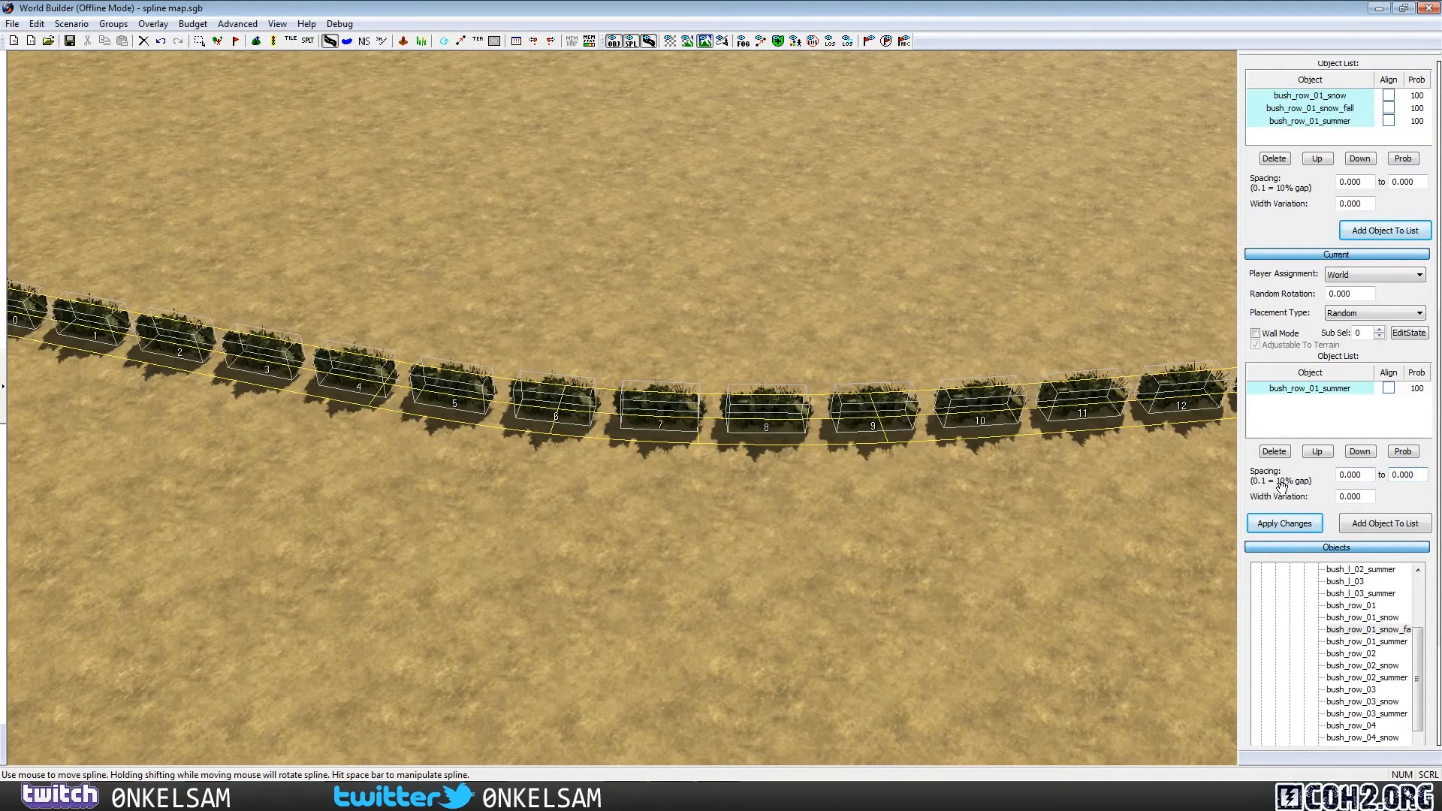
text(-)
click(1352, 474)
text(1)
text(-)
click(1405, 476)
text(1)
click(1293, 523)
click(871, 473)
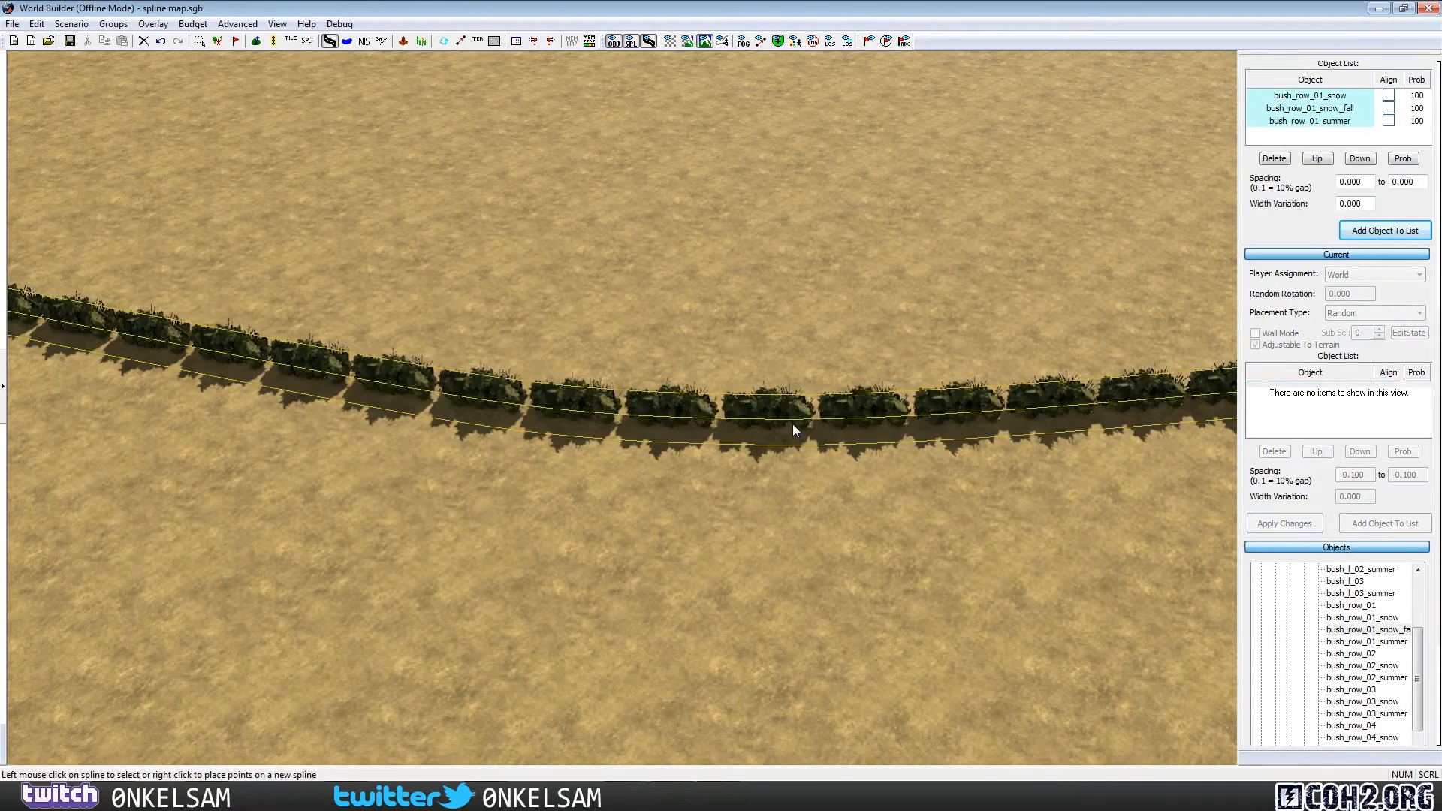
Step: Set the bush_row_01_summer spline's spacing to -0.200 to -0.200, apply the change, and deselect the spline
click(791, 424)
click(1352, 475)
key(Delete)
click(1400, 475)
text(2)
key(Delete)
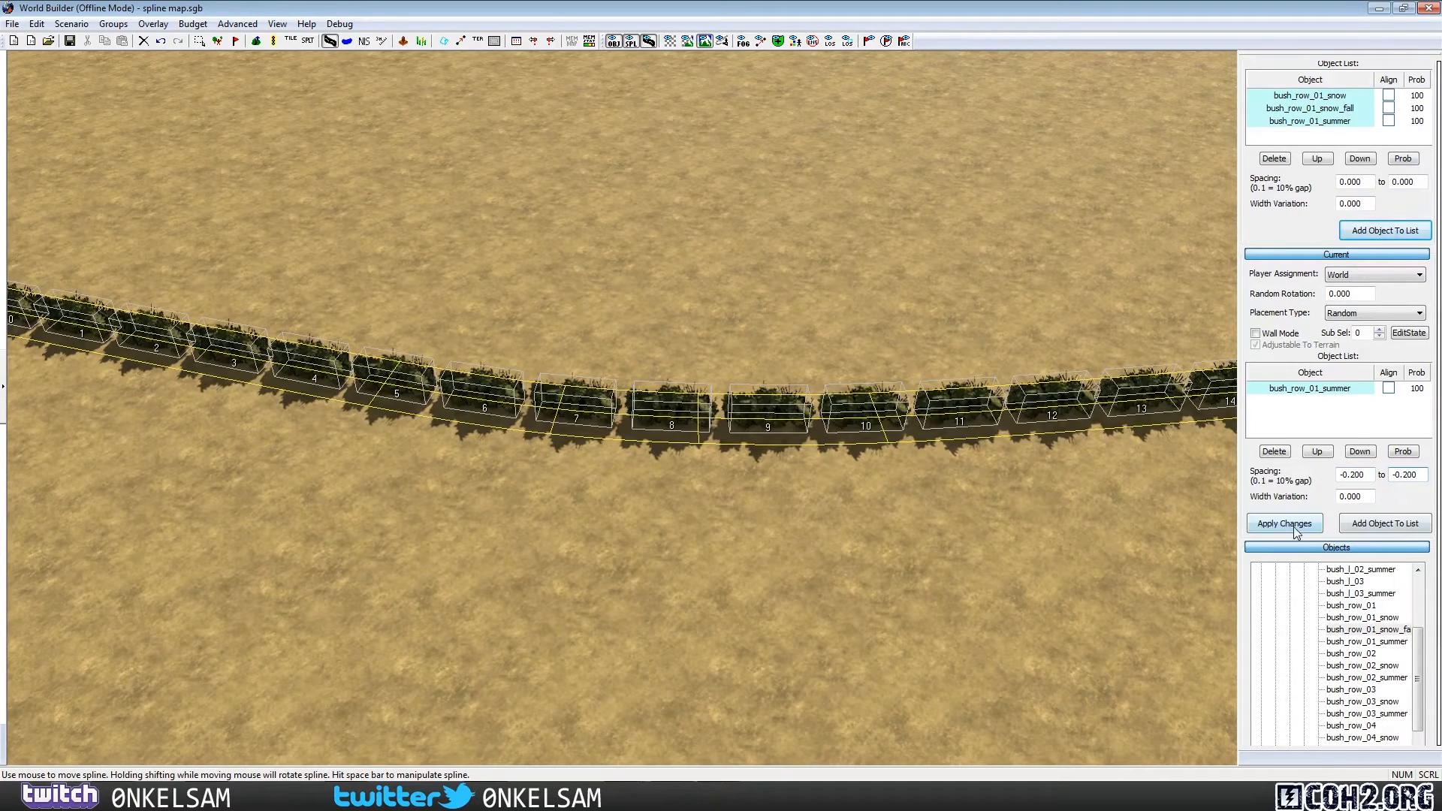
click(1286, 524)
click(935, 521)
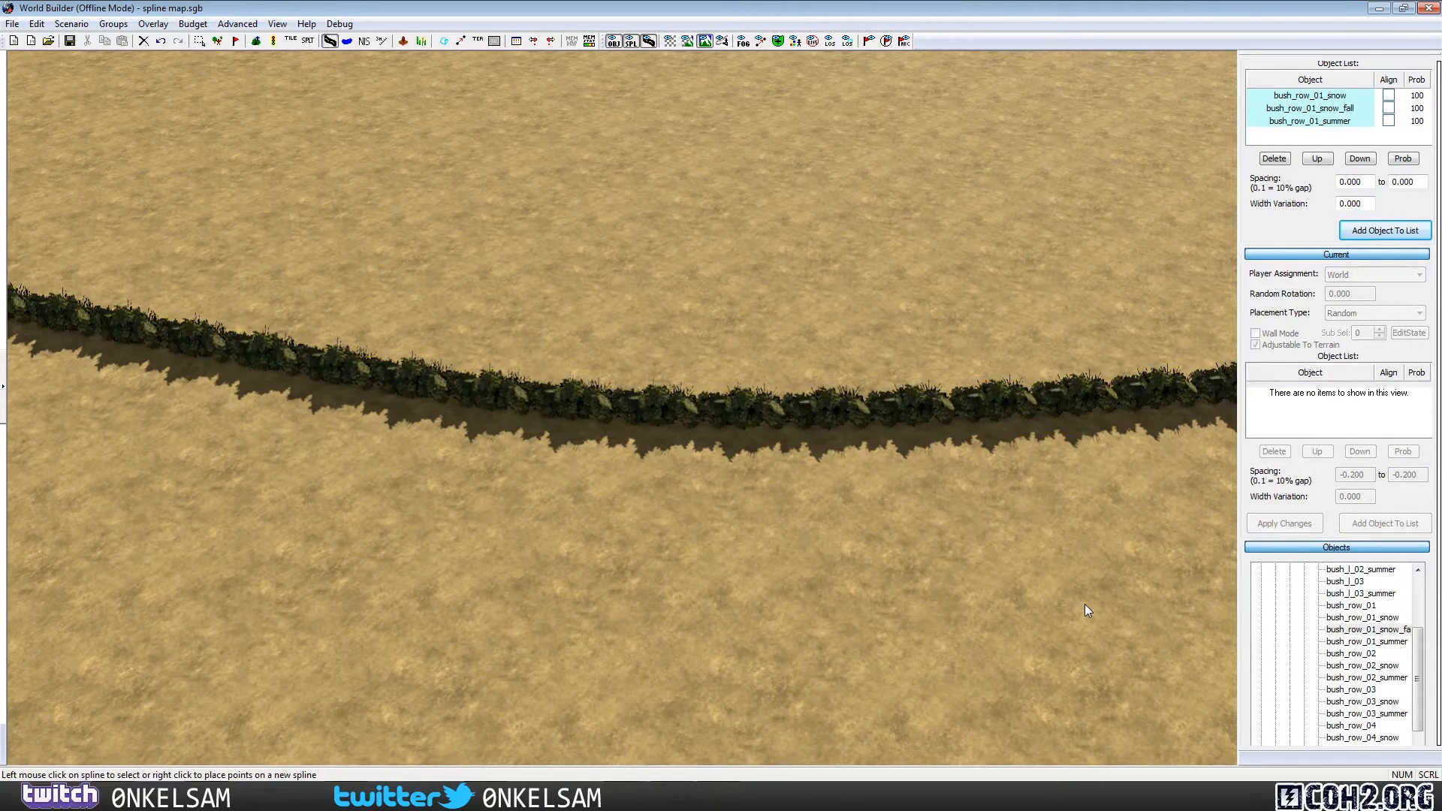
Step: Set the bush_row_01_summer spline's spacing to -0.200 to 0.500, apply the change, and deselect the spline
click(1053, 409)
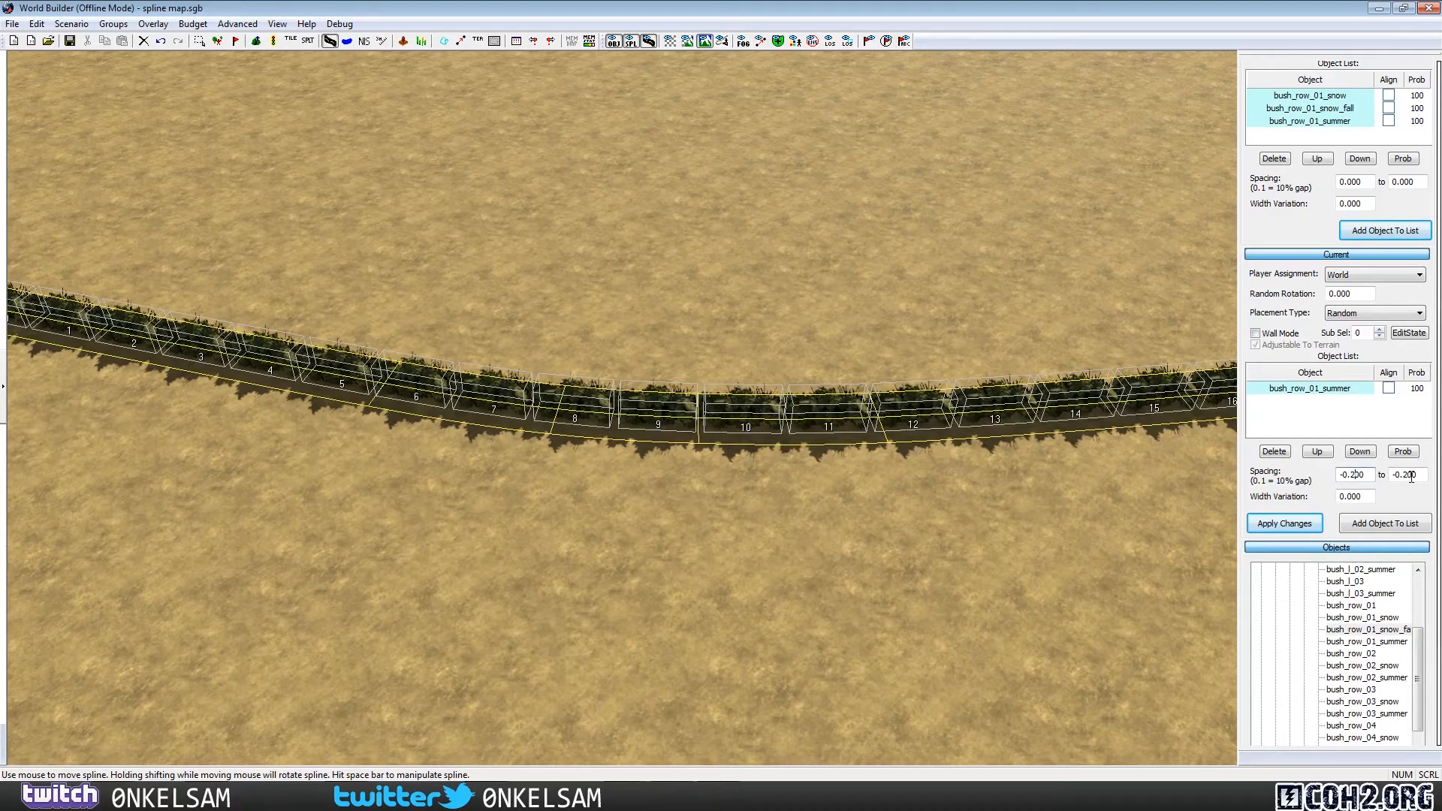
drag(1396, 476, 1390, 481)
key(Delete)
key(Delete)
text(5)
click(1284, 524)
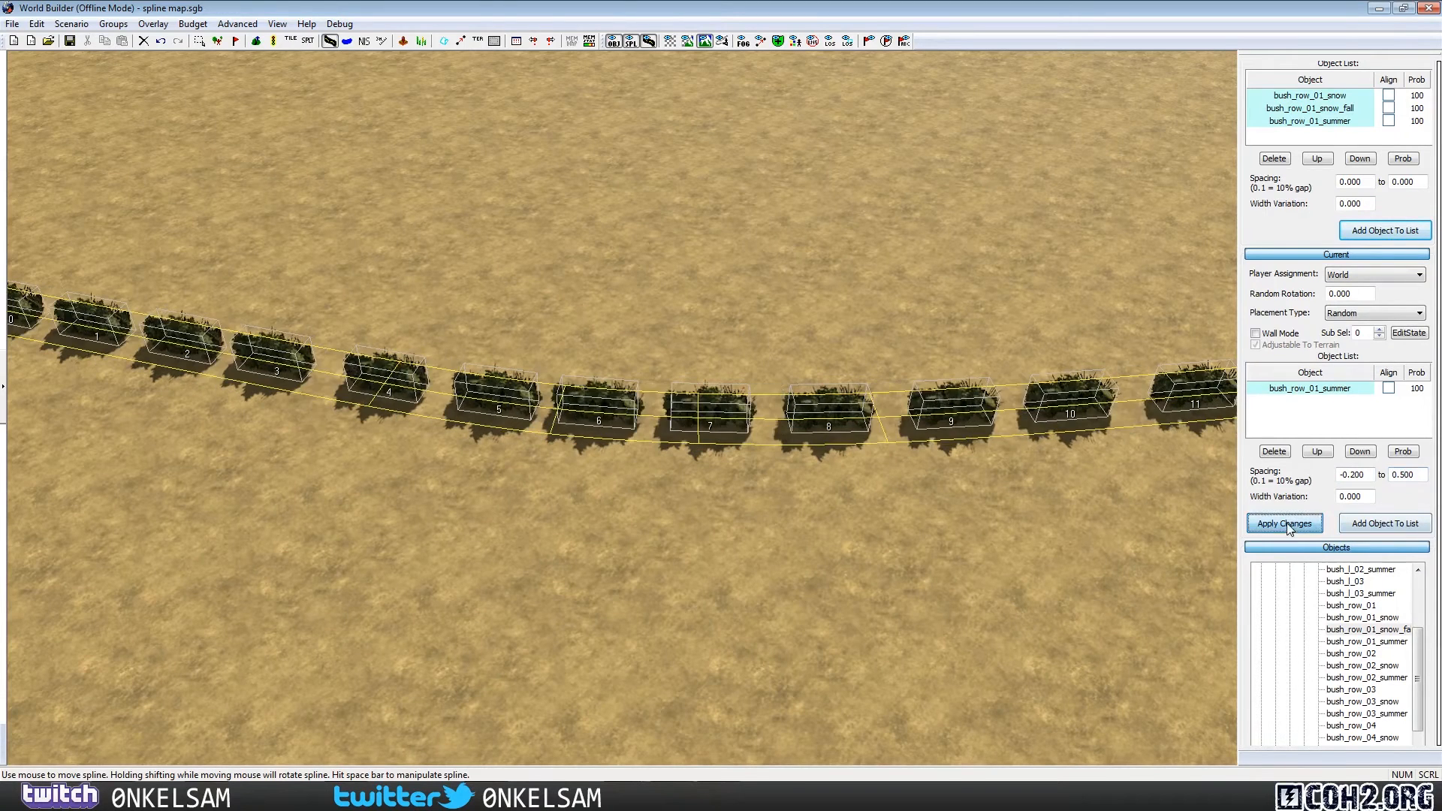
click(843, 538)
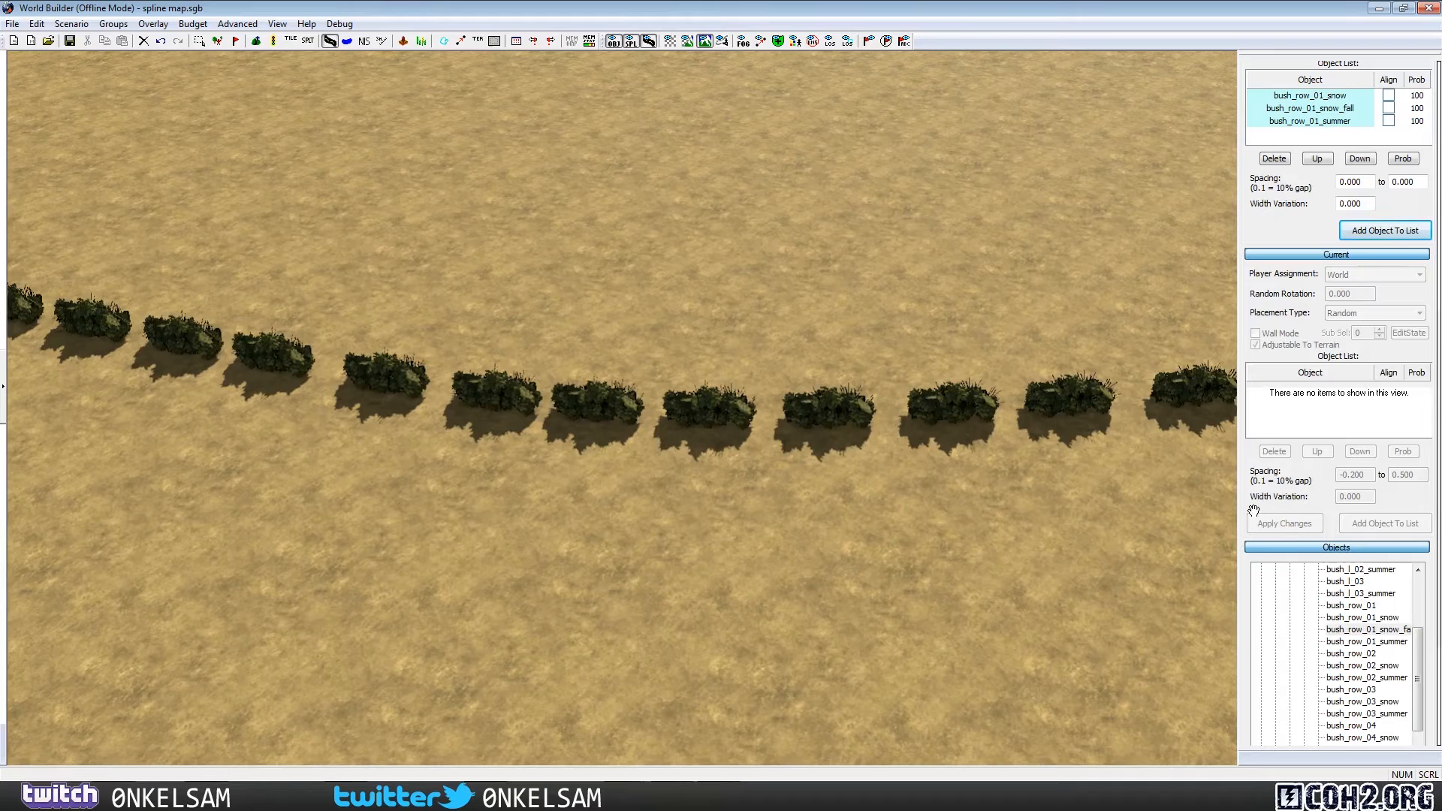
Step: Set the bush_row_01_summer spline's spacing to 0.000 to 0.000, apply the change, and deselect the spline
click(1070, 404)
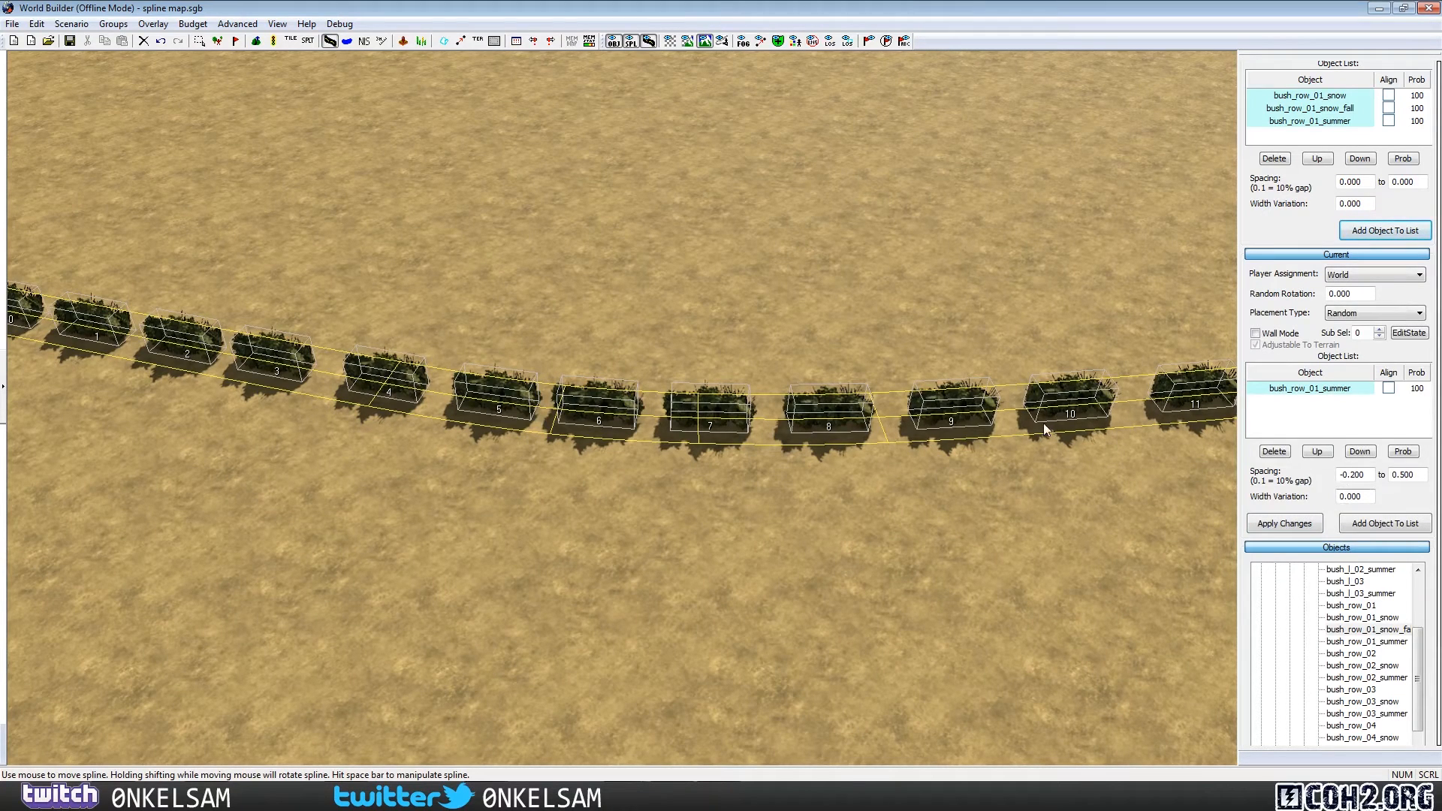
drag(1368, 474, 1311, 474)
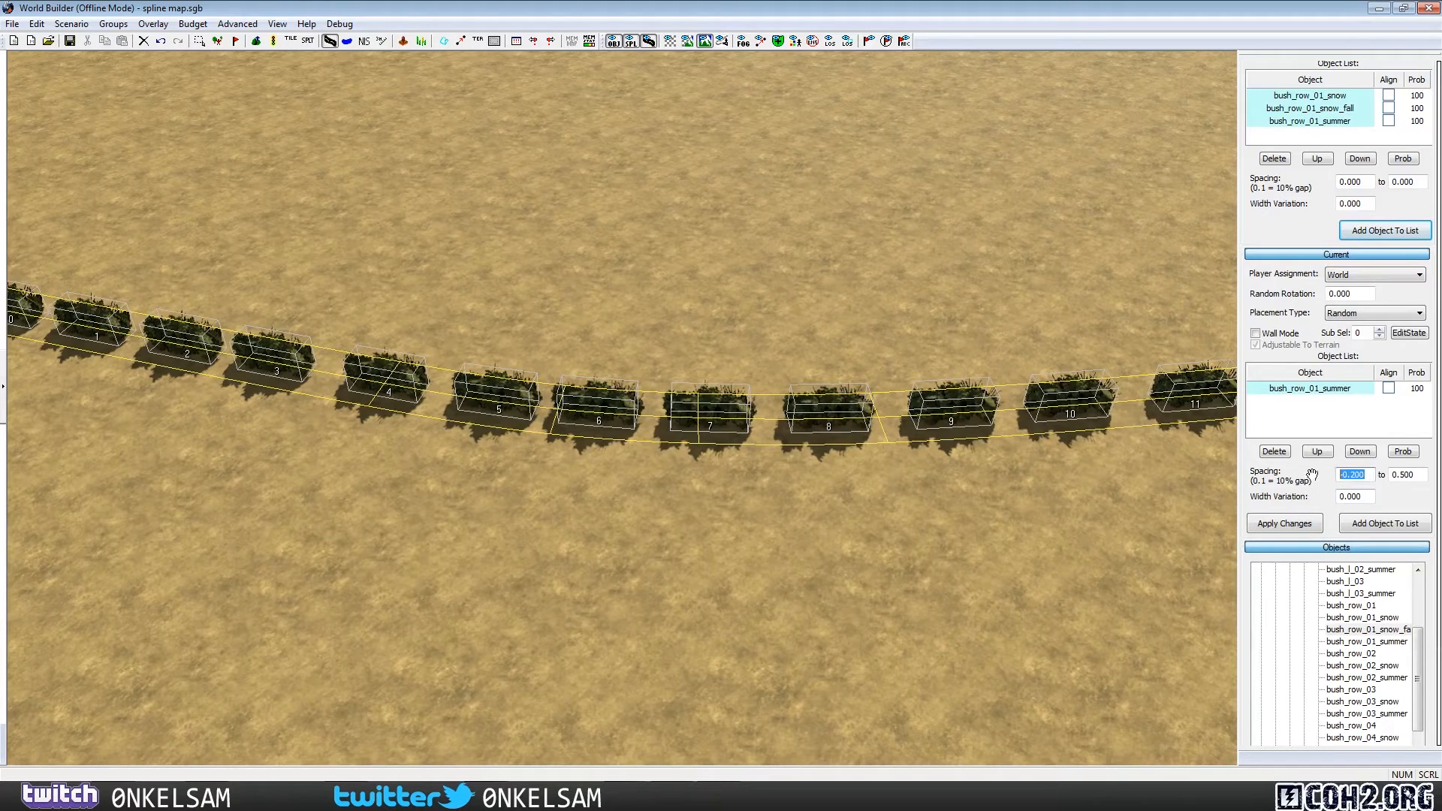
text(0)
key(Tab)
text(0)
click(1313, 525)
click(978, 507)
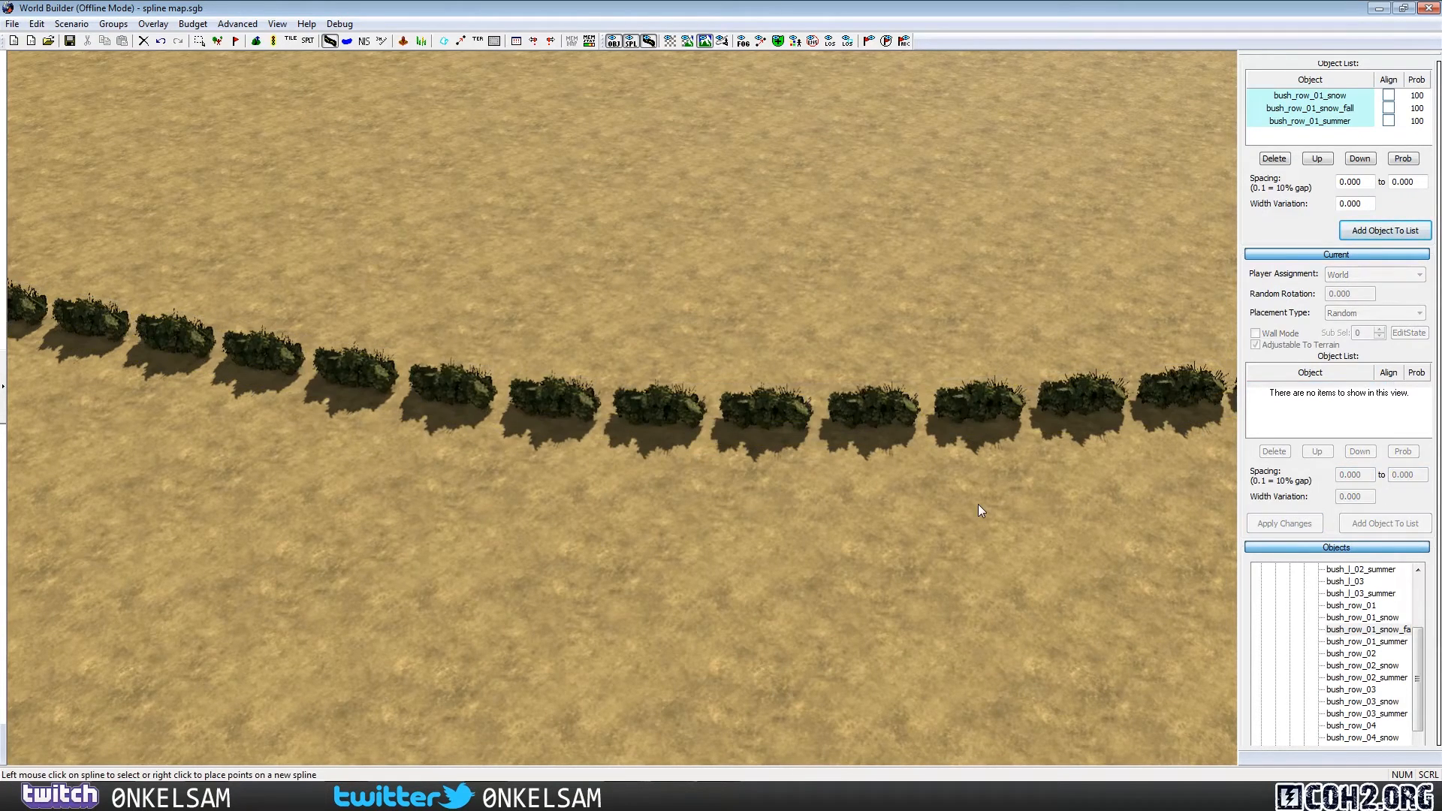
Step: Set the bush_row_01_summer spline's width variation to 5.000, apply the change, and deselect the spline
click(981, 418)
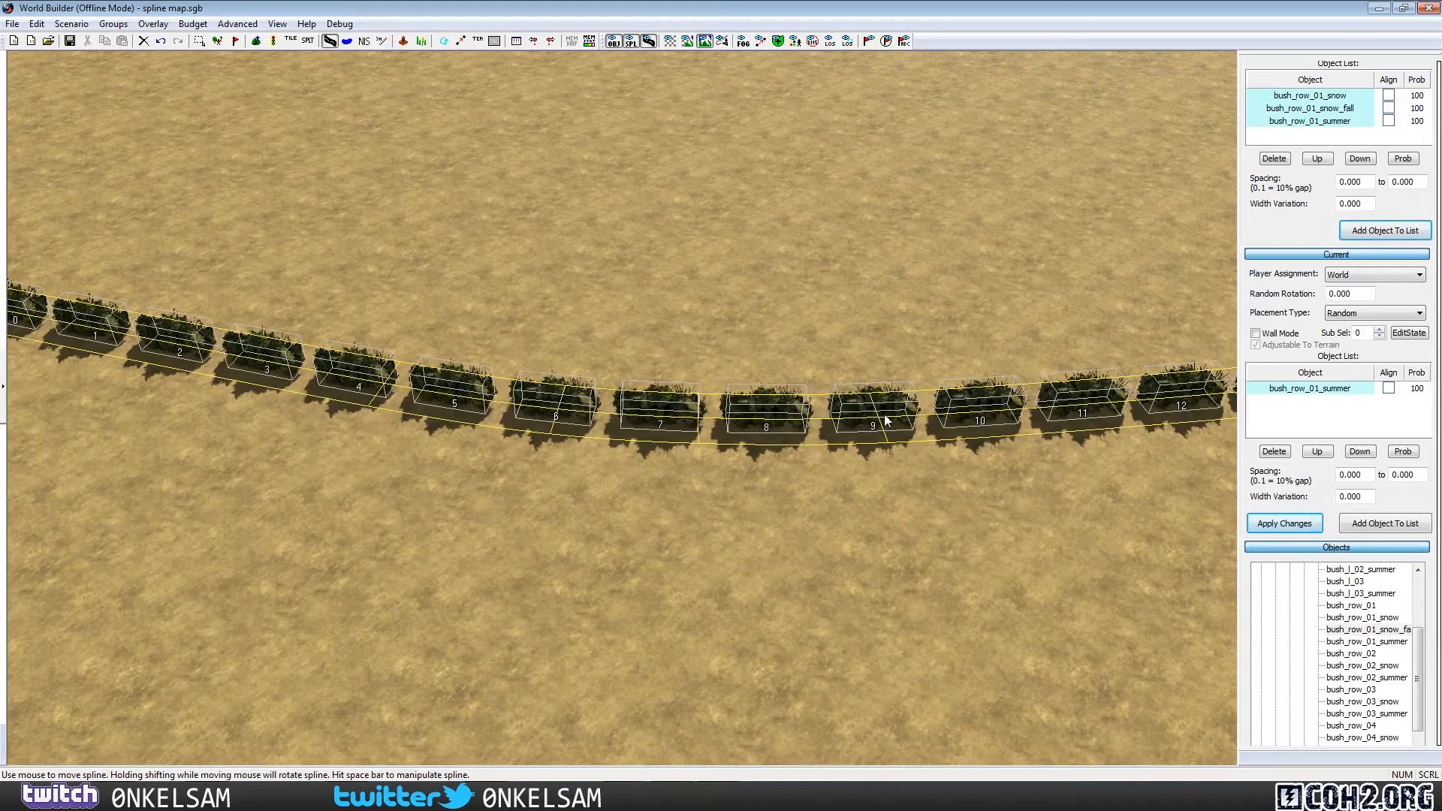
scroll(872, 404, up, 2)
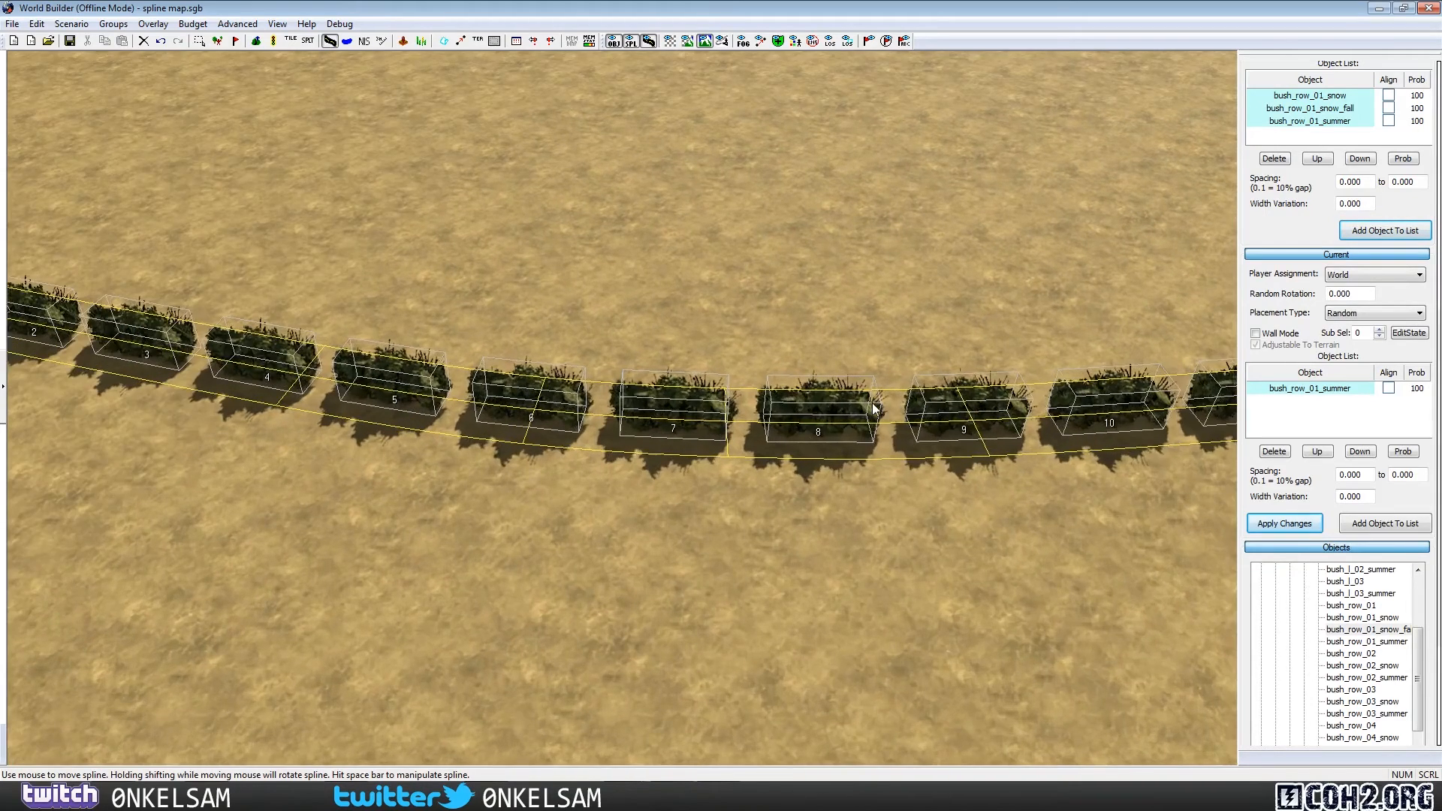
scroll(872, 403, down, 1)
scroll(869, 409, down, 1)
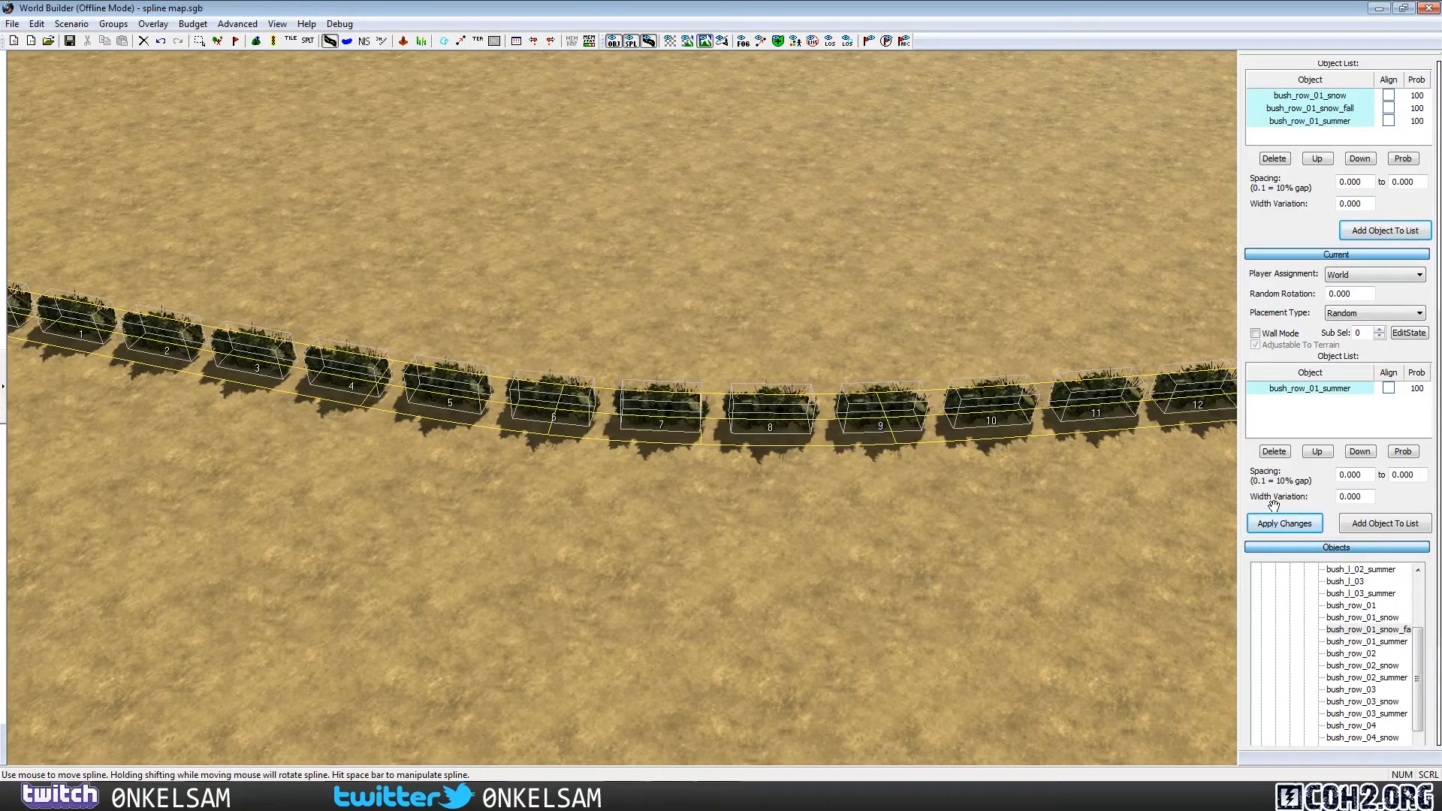
drag(1347, 497, 1339, 496)
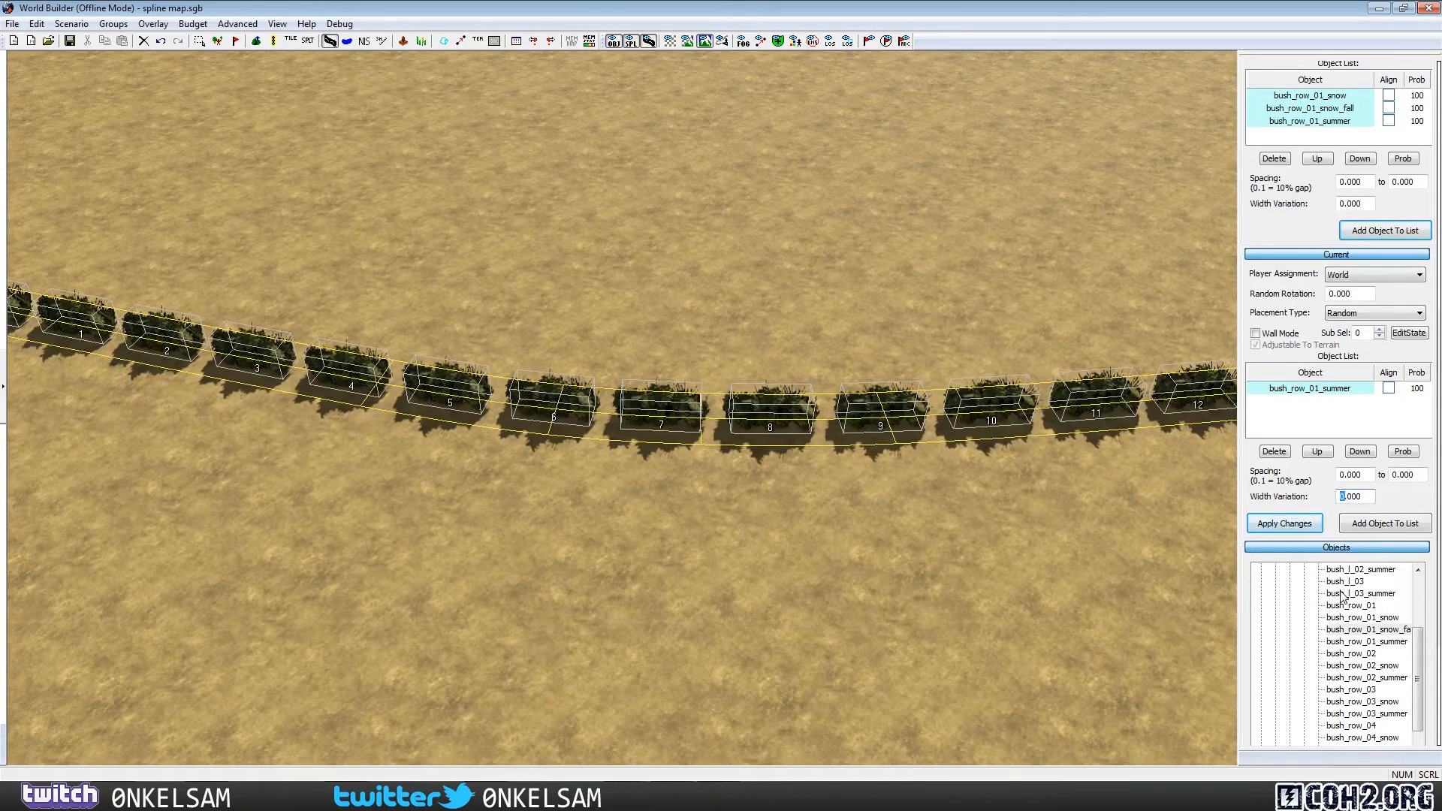
text(5)
click(1275, 524)
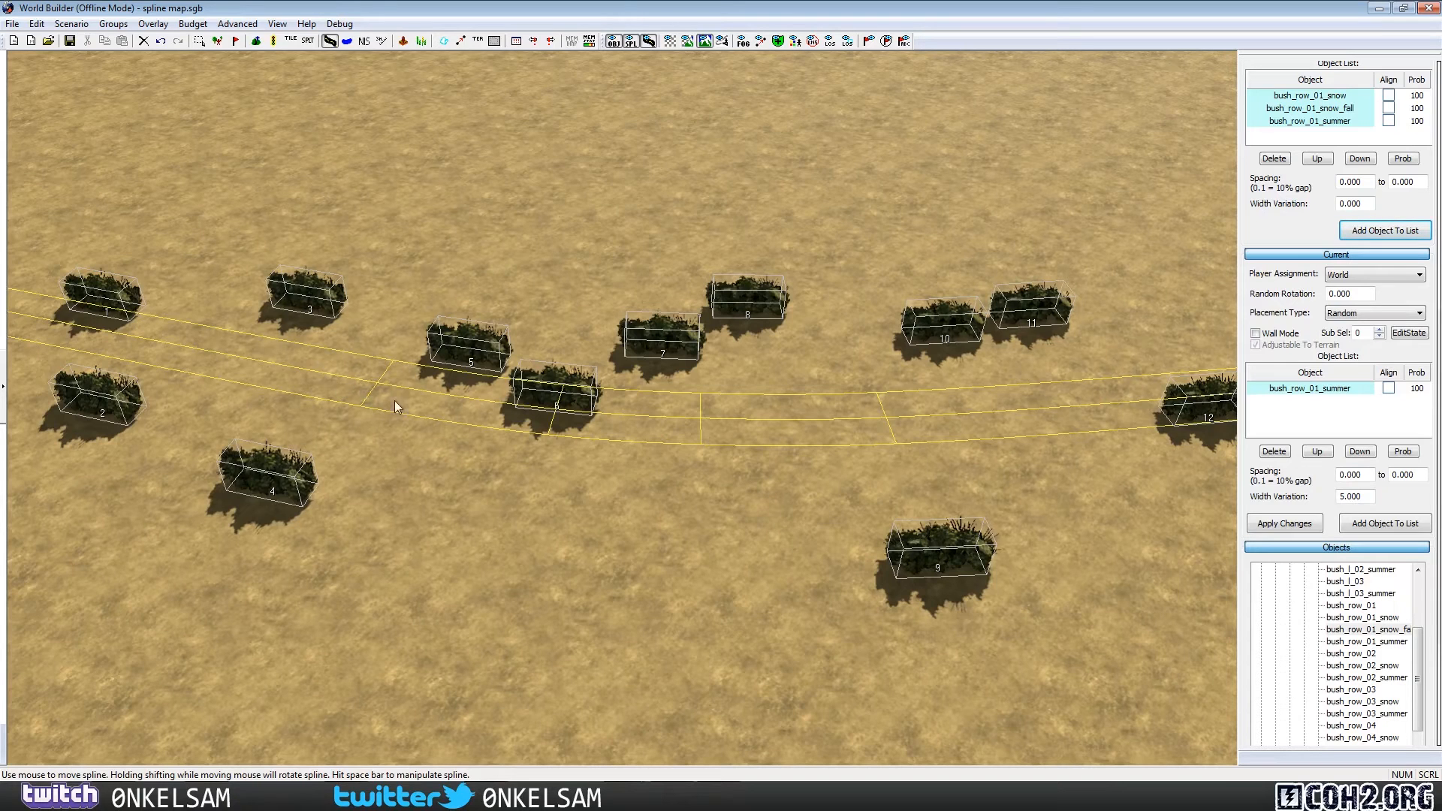
click(1150, 662)
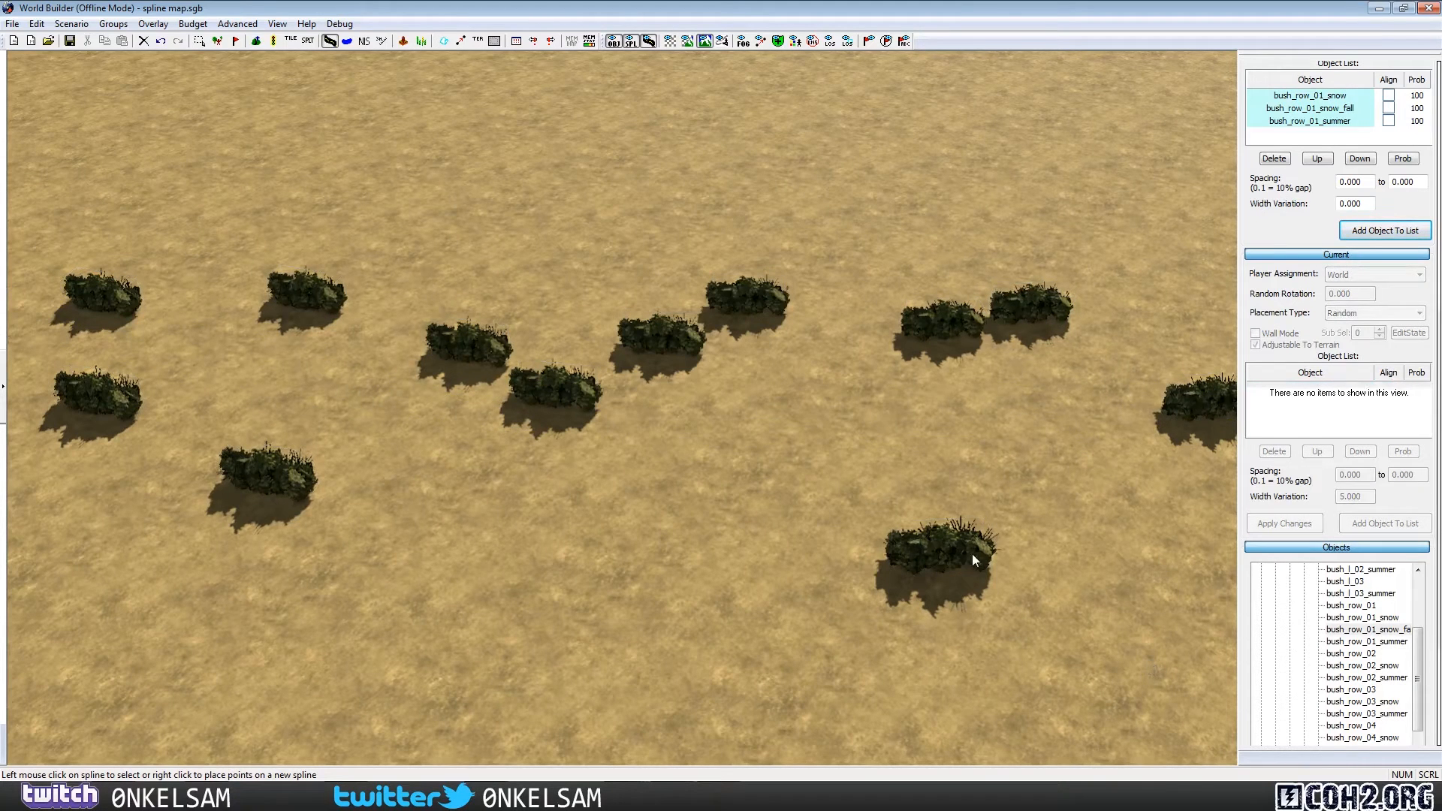
Step: Give the bush_row_01_summer spline a random rotation of 1.000 and a spacing of -1.000 to 1.000, apply, and deselect it
click(907, 402)
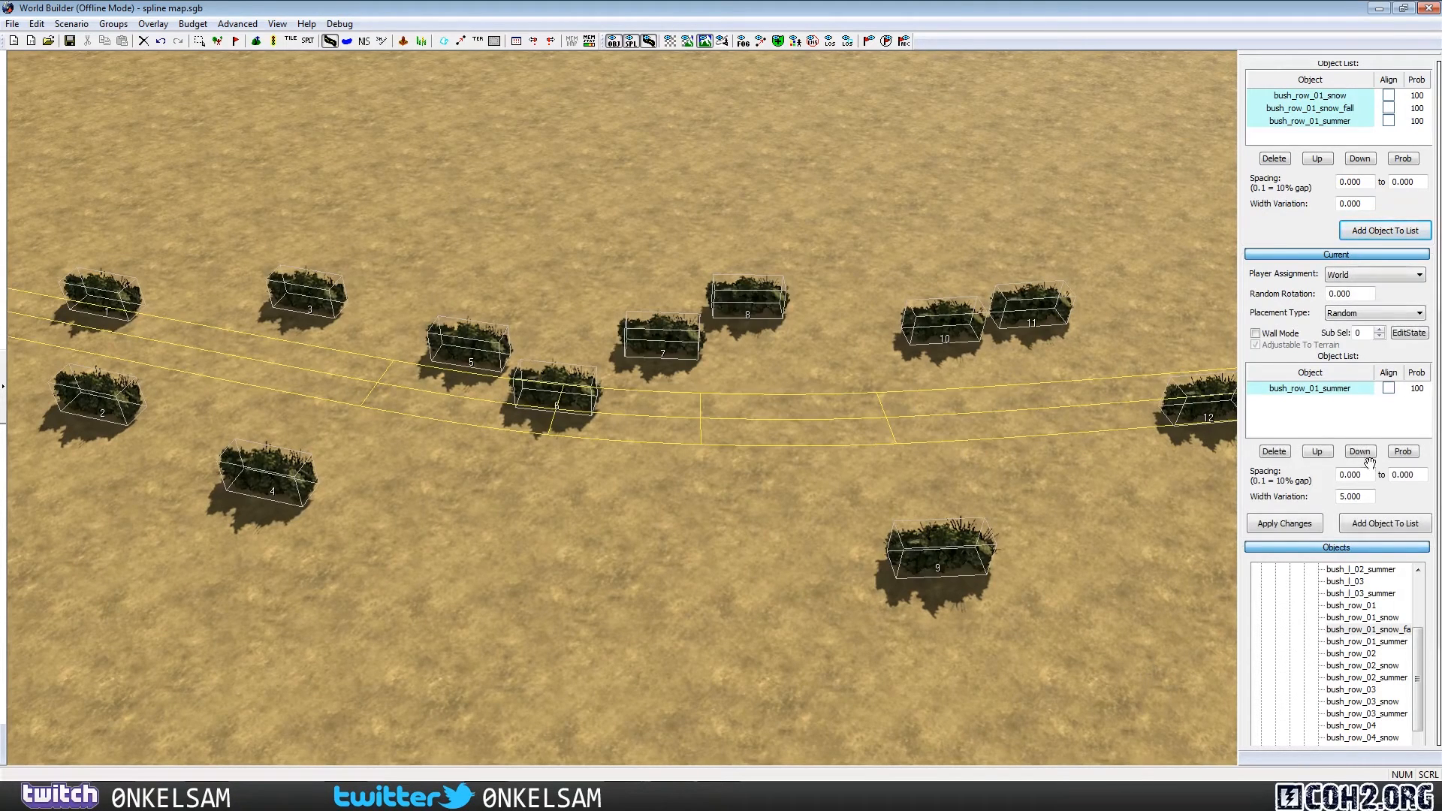
drag(1329, 295, 1335, 300)
text(1)
drag(1391, 475, 1345, 476)
text(11)
click(1297, 526)
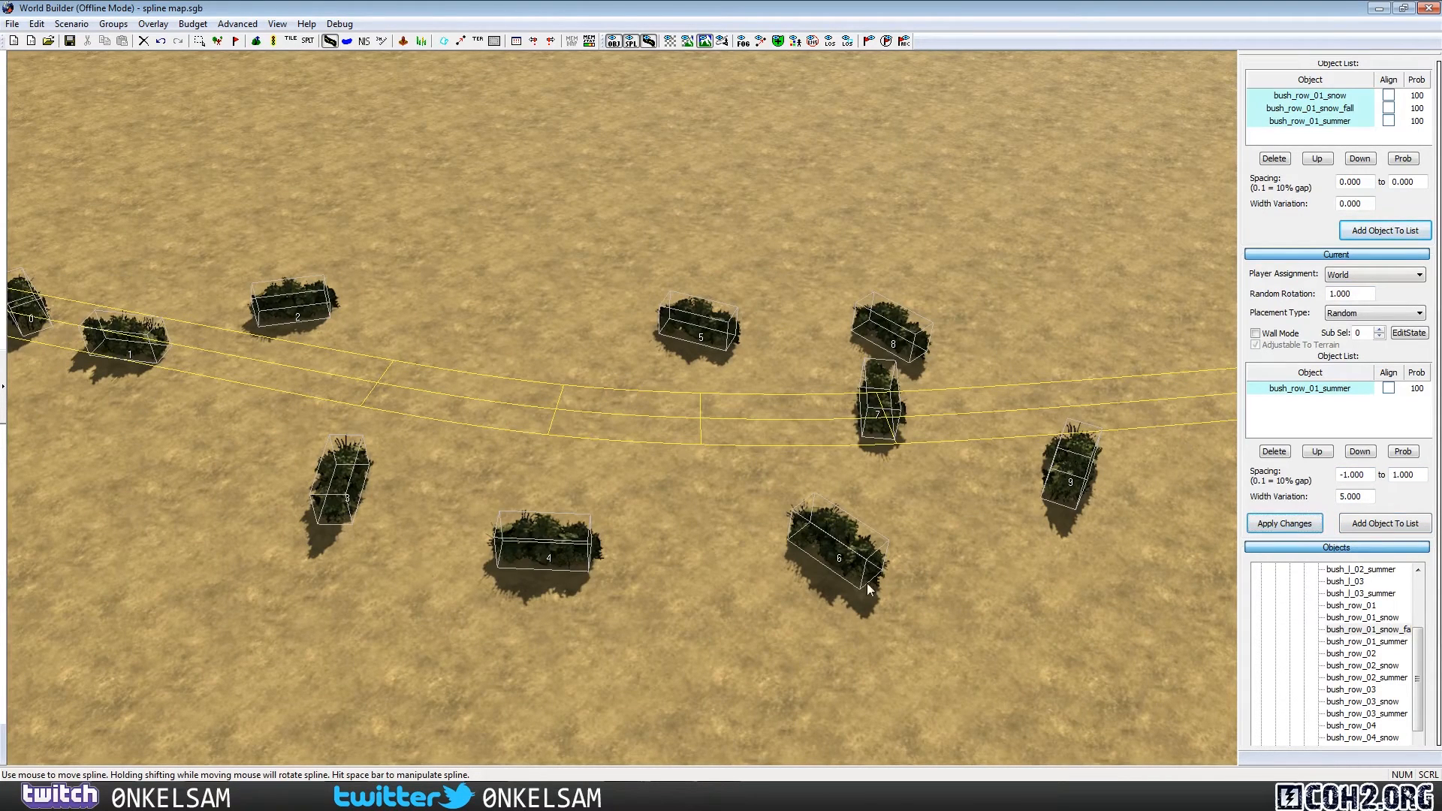
click(993, 616)
scroll(969, 537, down, 1)
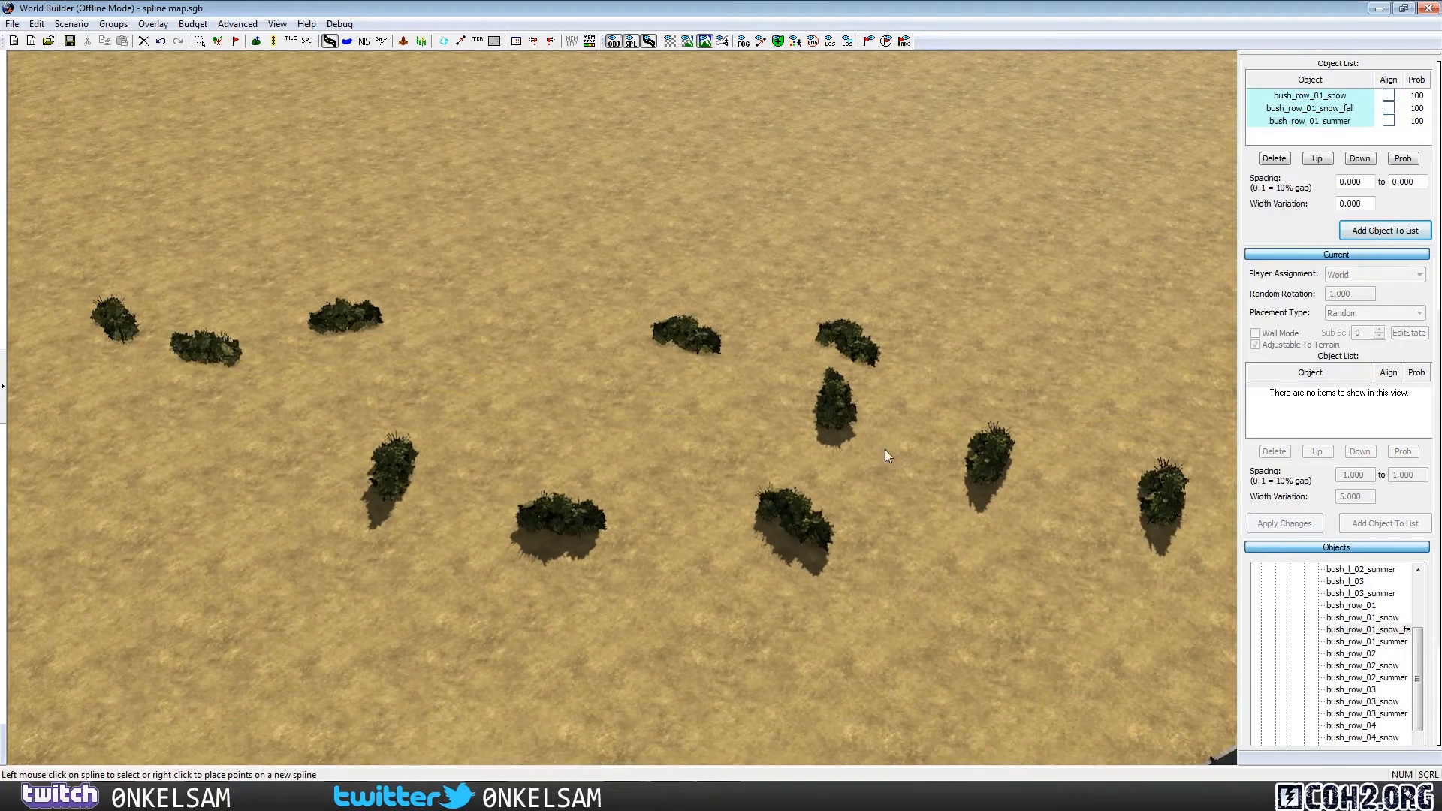
Step: Reset the scattered bush spline's spacing to 0.000 to 0.000, apply the change, and deselect the spline
click(727, 413)
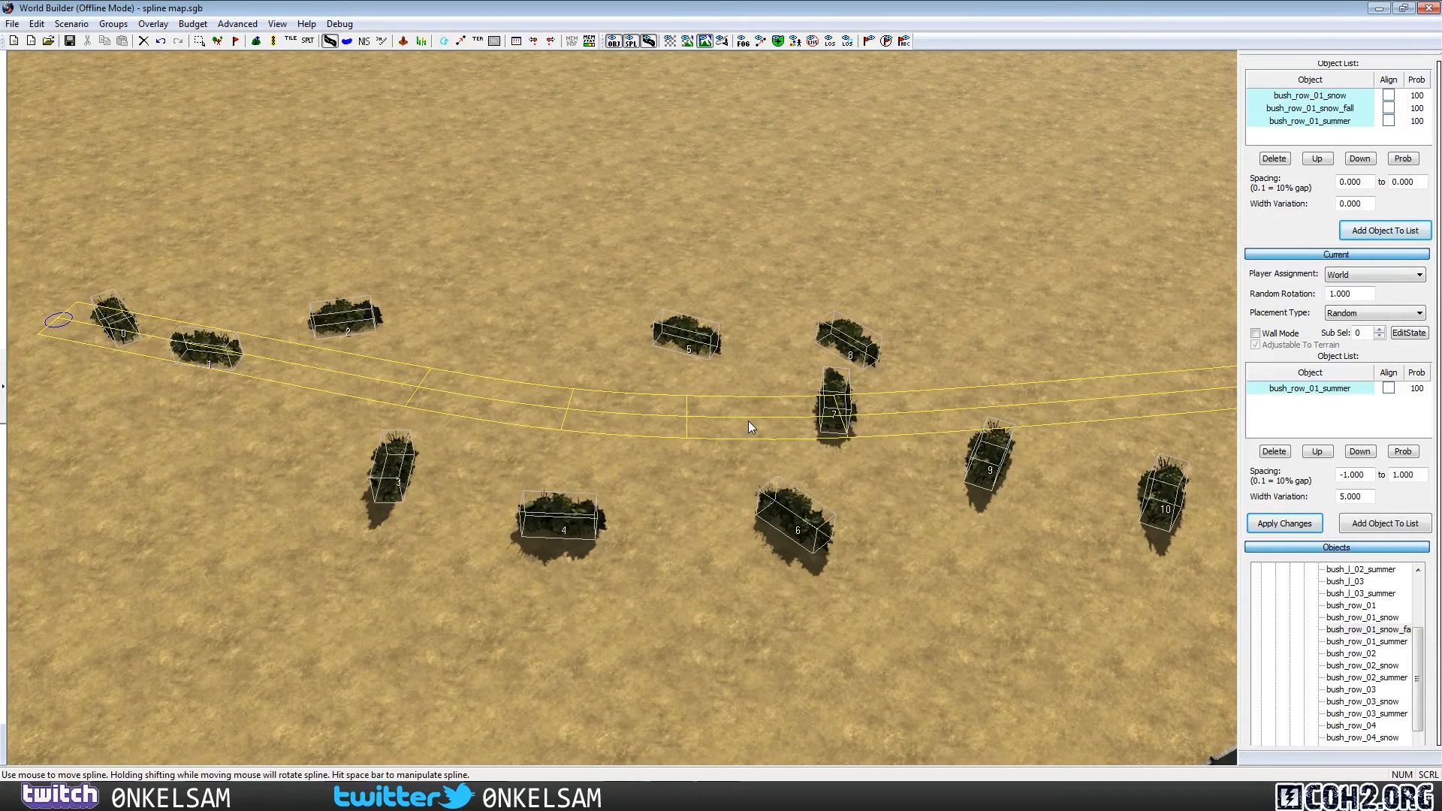
scroll(748, 420, up, 3)
double_click(1352, 475)
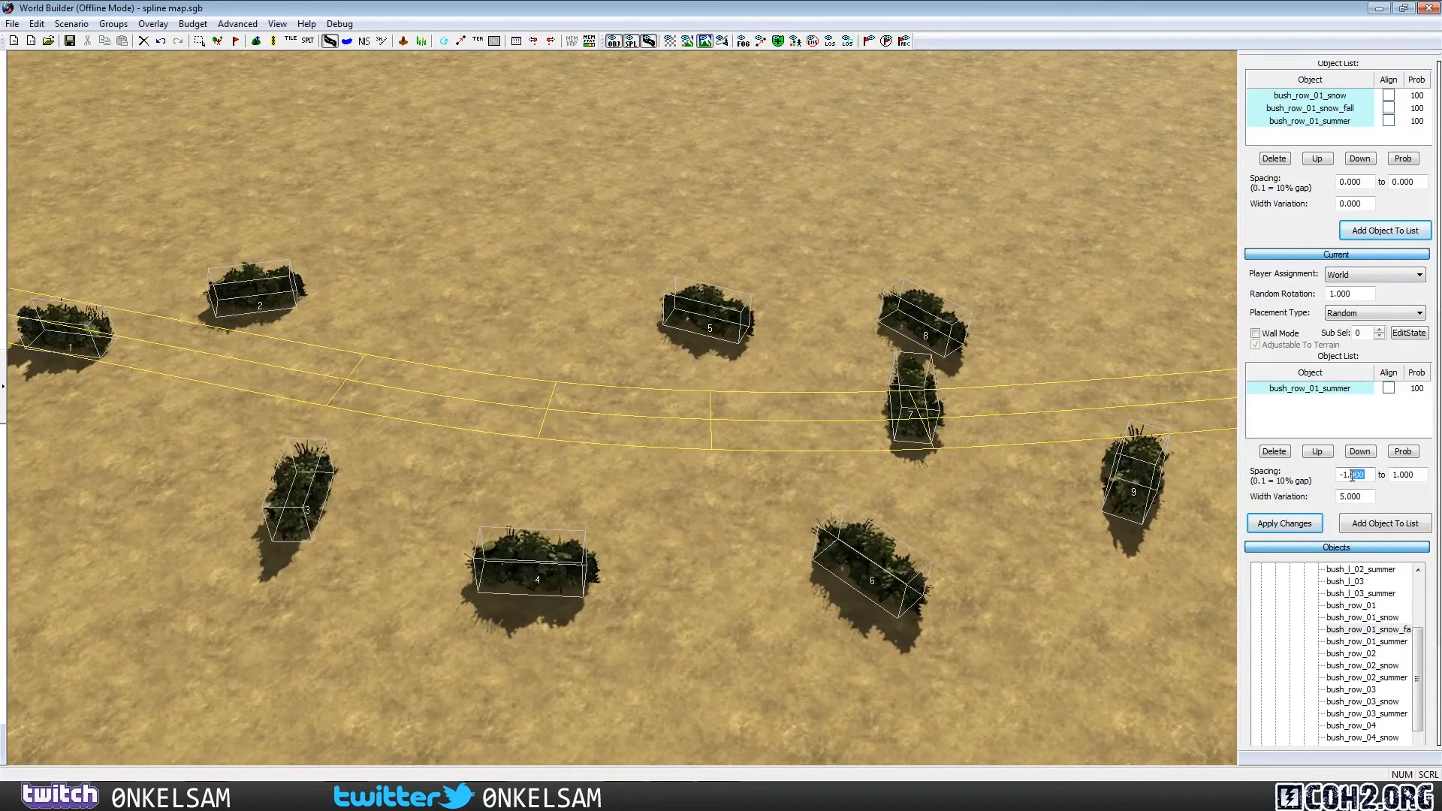
text(0)
double_click(1415, 474)
text(0)
click(1291, 525)
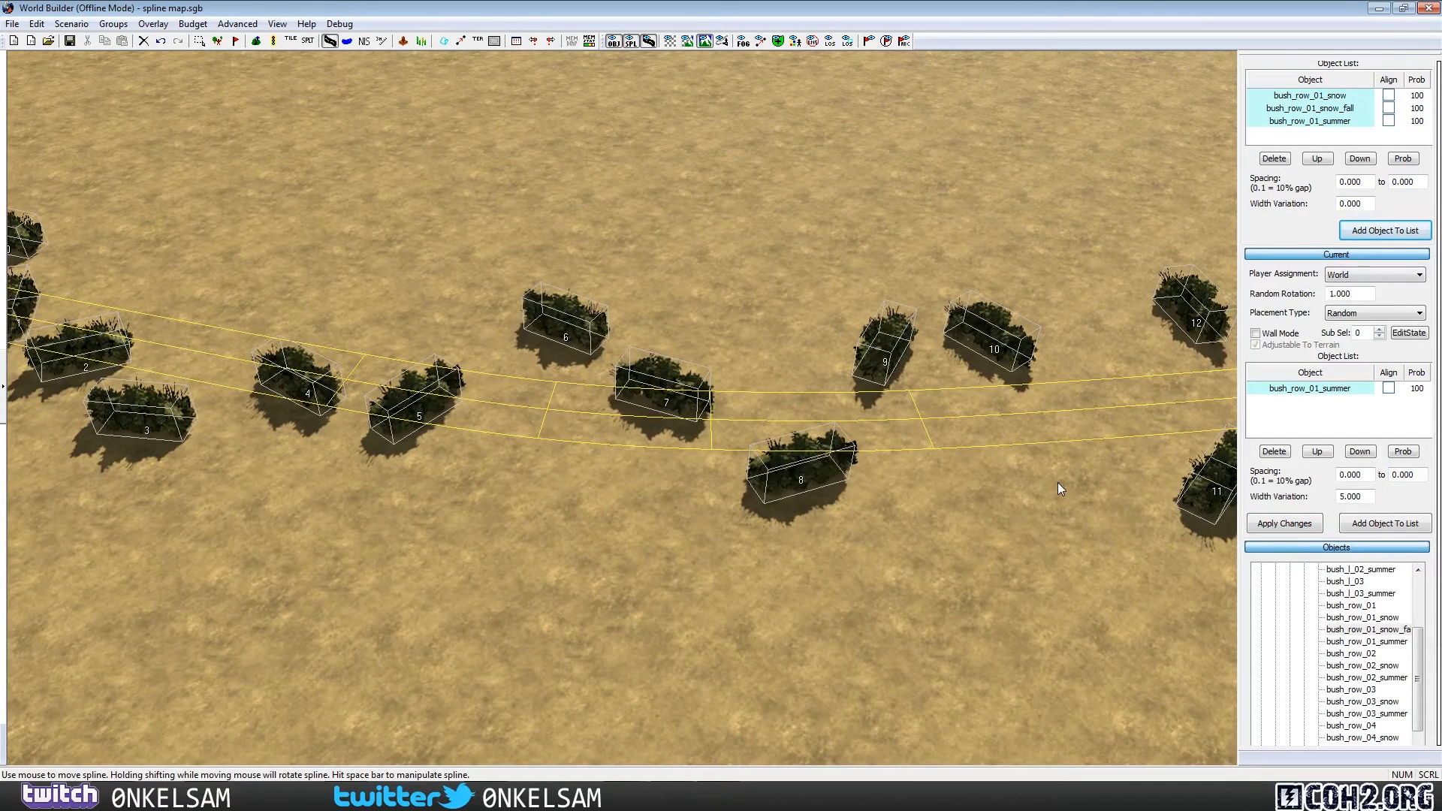
click(1057, 484)
Step: Reset the bush_row_01_summer spline's width variation to 0.000, apply the change, and deselect the spline
click(959, 418)
double_click(1357, 496)
text(0)
click(1294, 525)
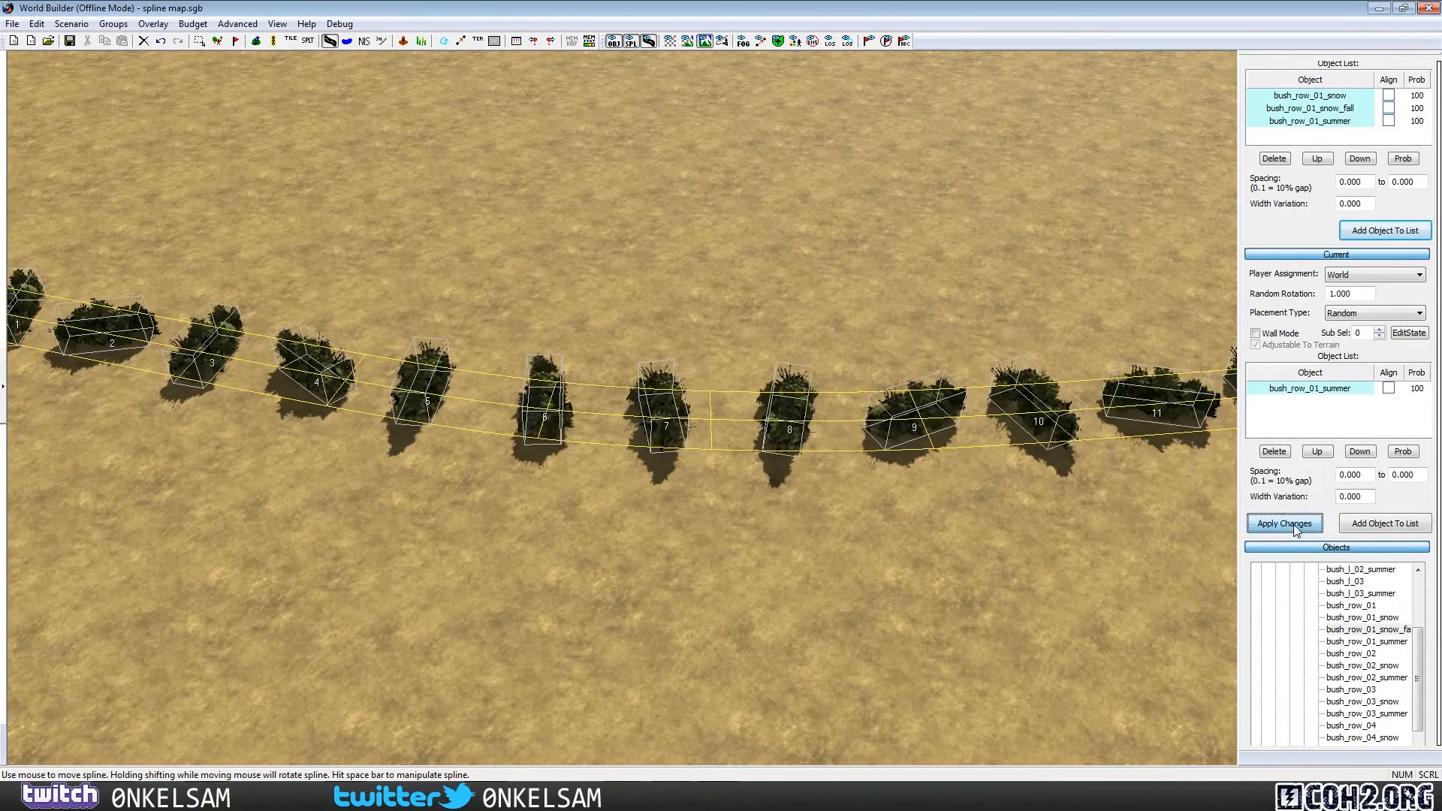
click(967, 498)
Step: Reset the bush_row_01_summer spline's random rotation to 0.000, apply the change, and deselect the spline
click(978, 430)
double_click(1350, 293)
text(0)
click(1286, 524)
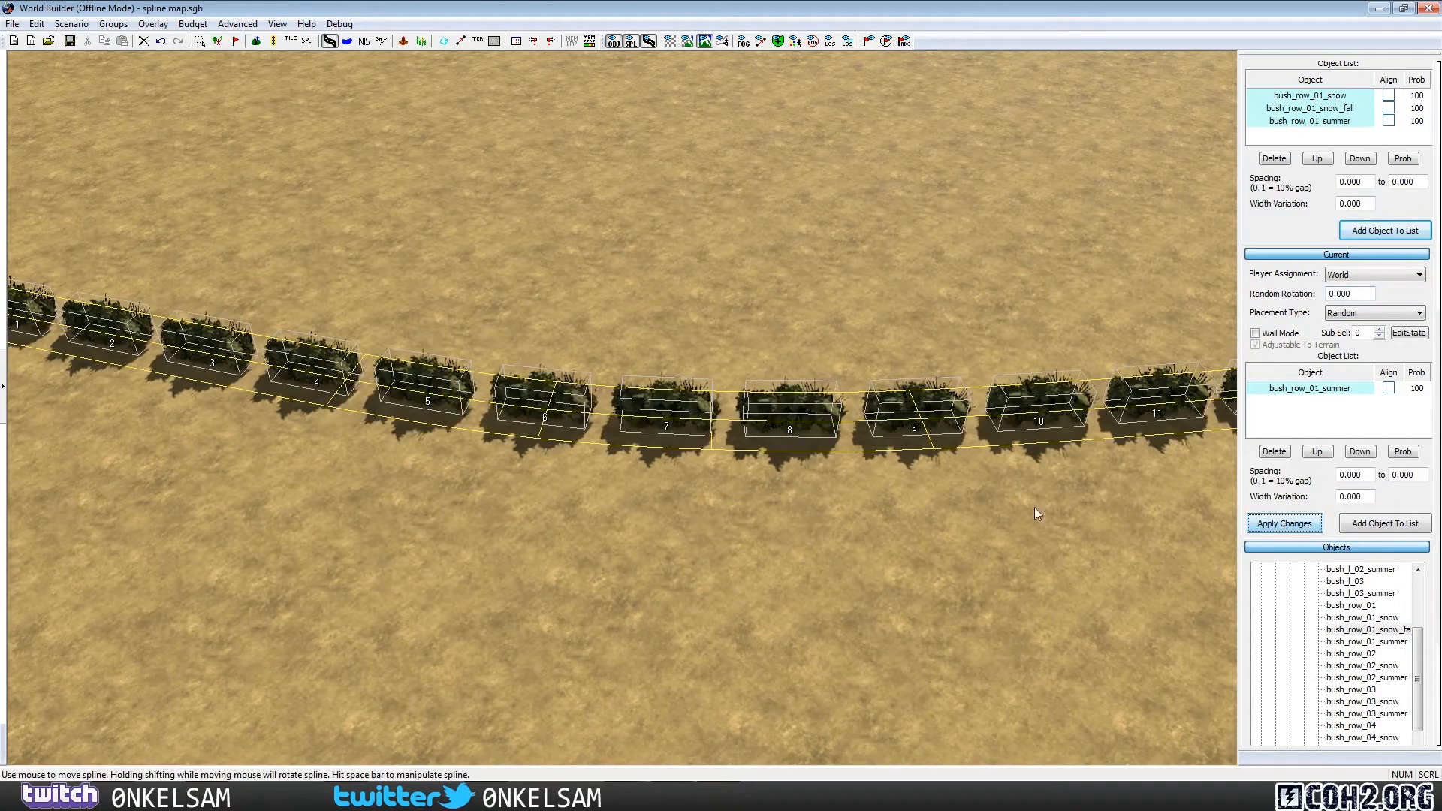
click(1022, 511)
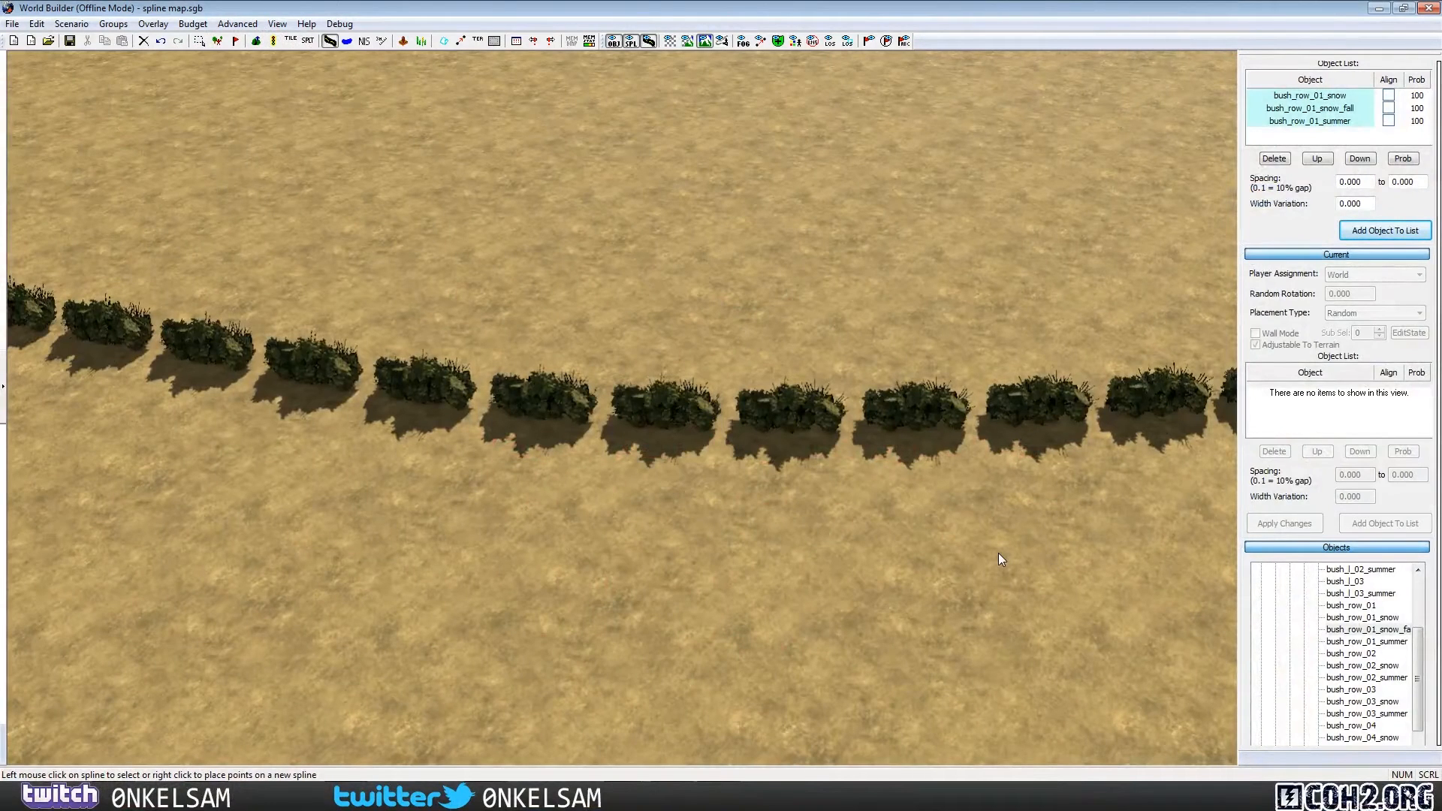
Step: Remove bush_row_01_snow, bush_row_01_snow_fall and bush_row_01_summer from the default object list
scroll(999, 553, down, 1)
scroll(1307, 233, up, 3)
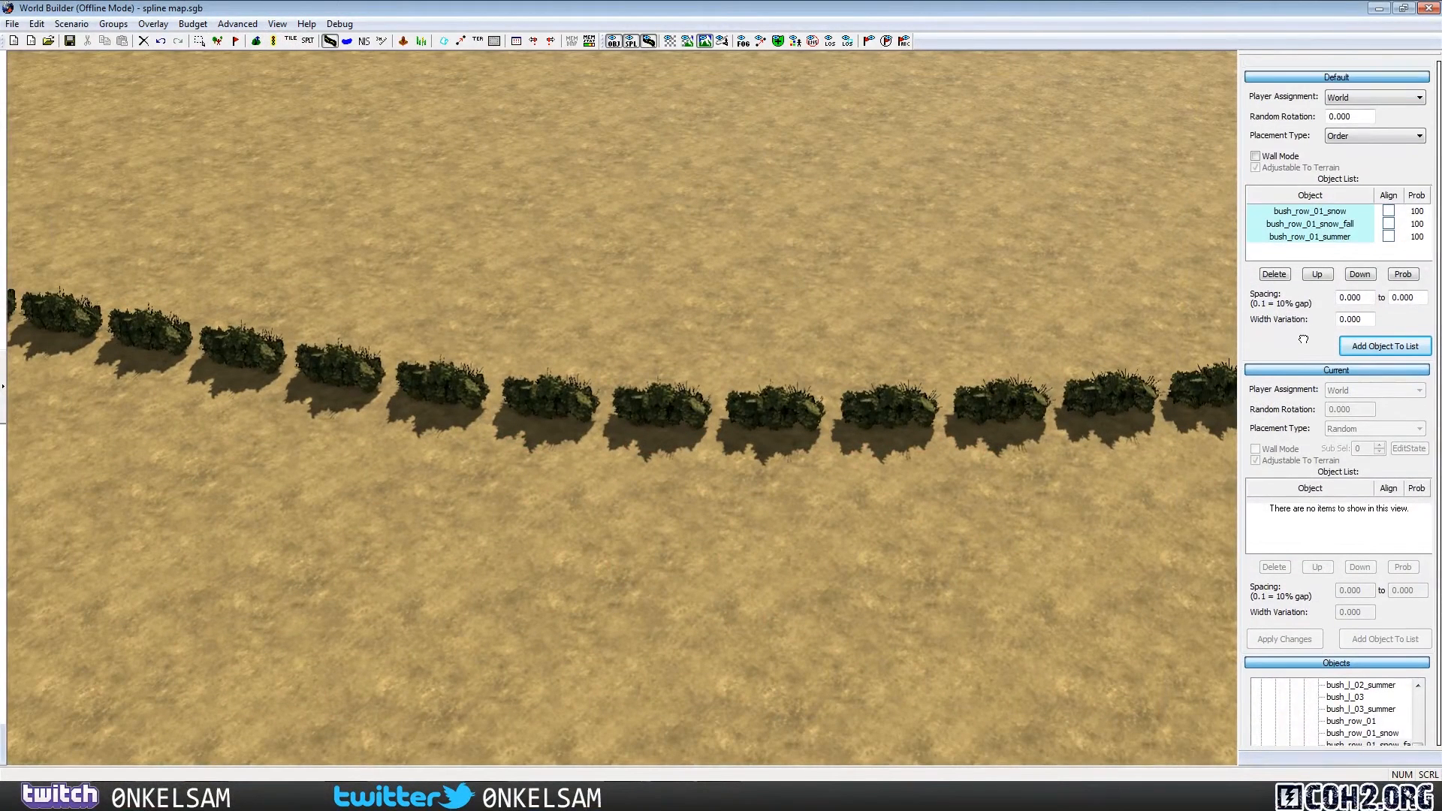
scroll(1302, 377, up, 1)
click(1308, 303)
click(1275, 365)
click(1310, 315)
click(1274, 365)
click(1292, 304)
click(1273, 365)
Step: Collapse the art_nature category and expand art_ambient, objects, walls and stone in the object tree
drag(1290, 437, 1290, 199)
scroll(1314, 356, down, 2)
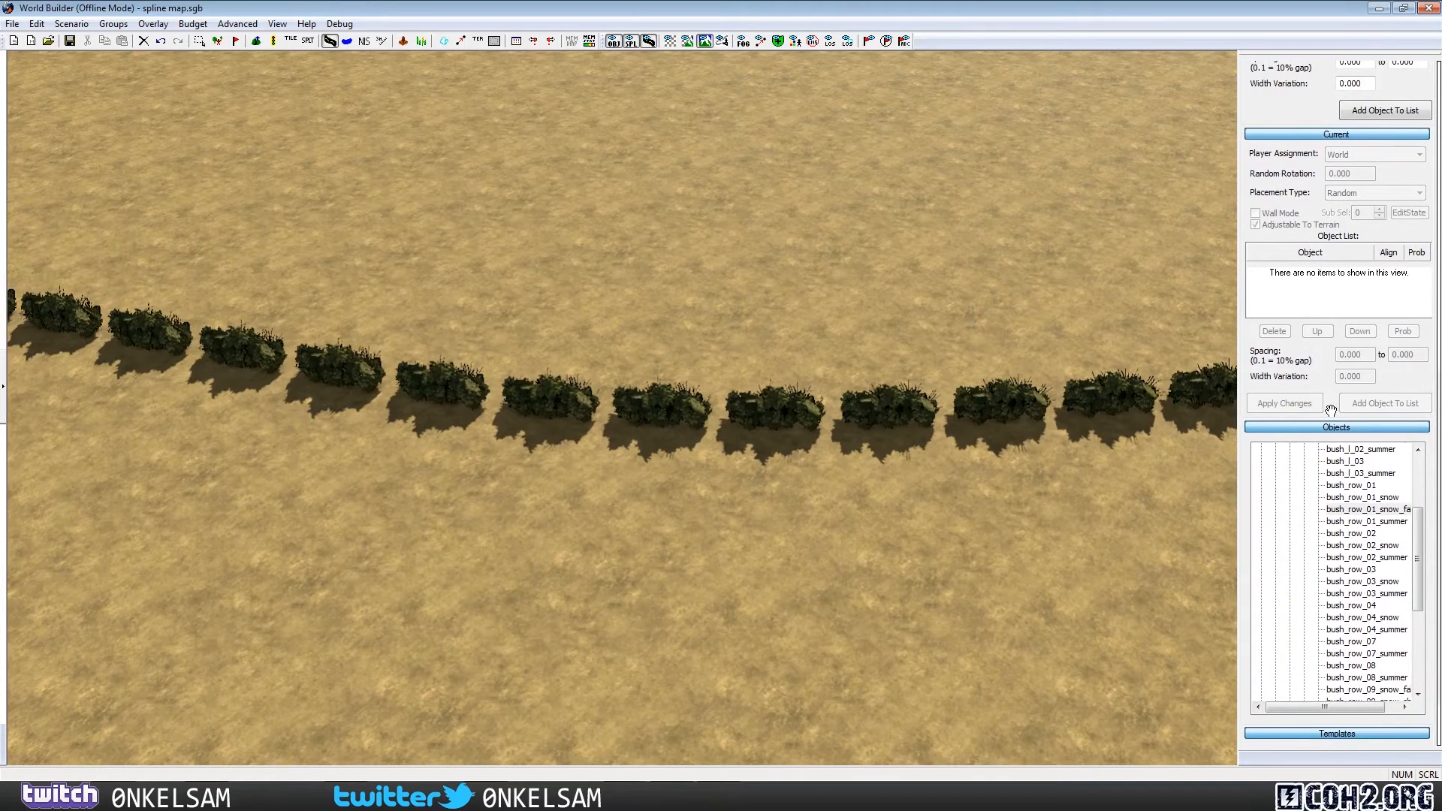
drag(1332, 410, 1331, 353)
drag(1420, 514, 1420, 443)
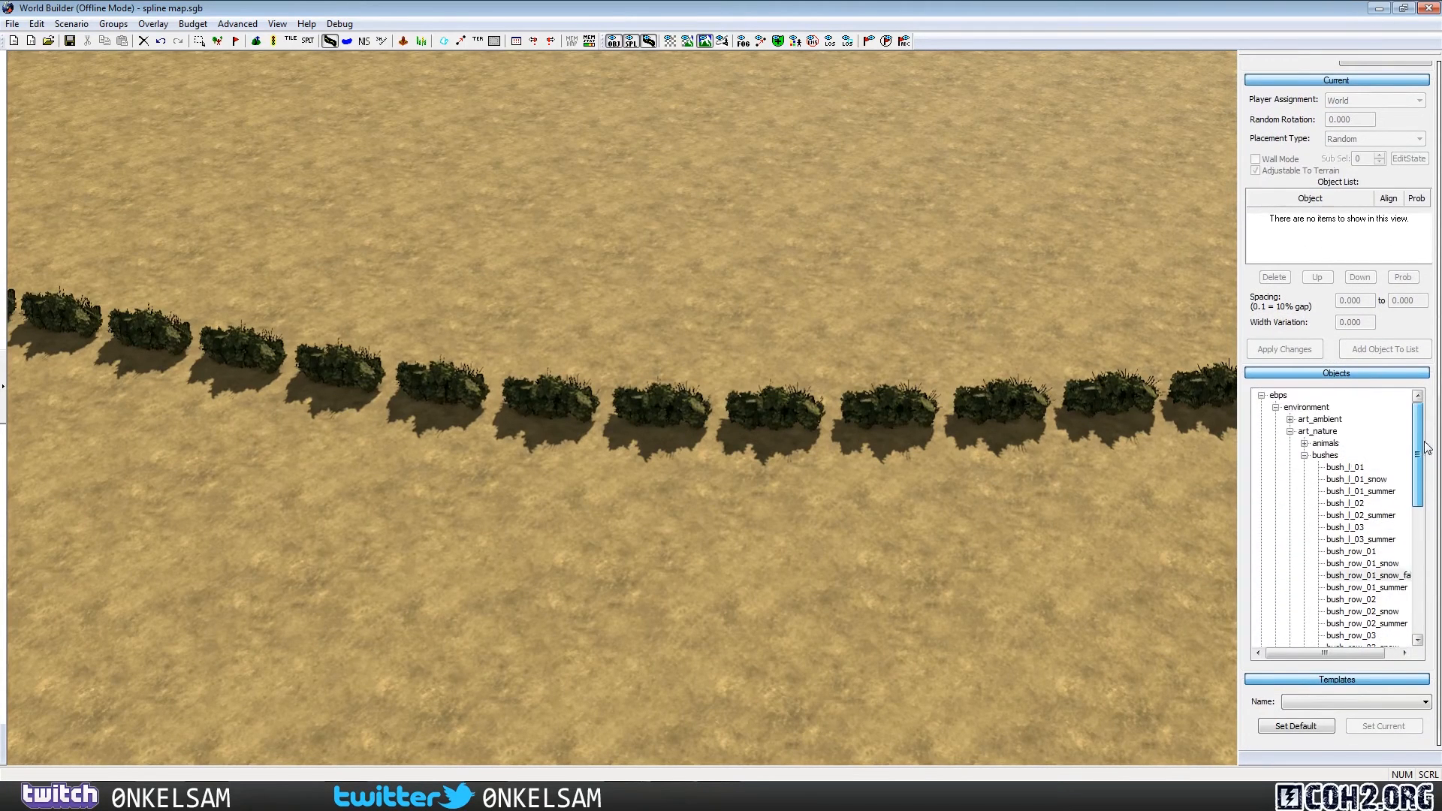
click(1290, 432)
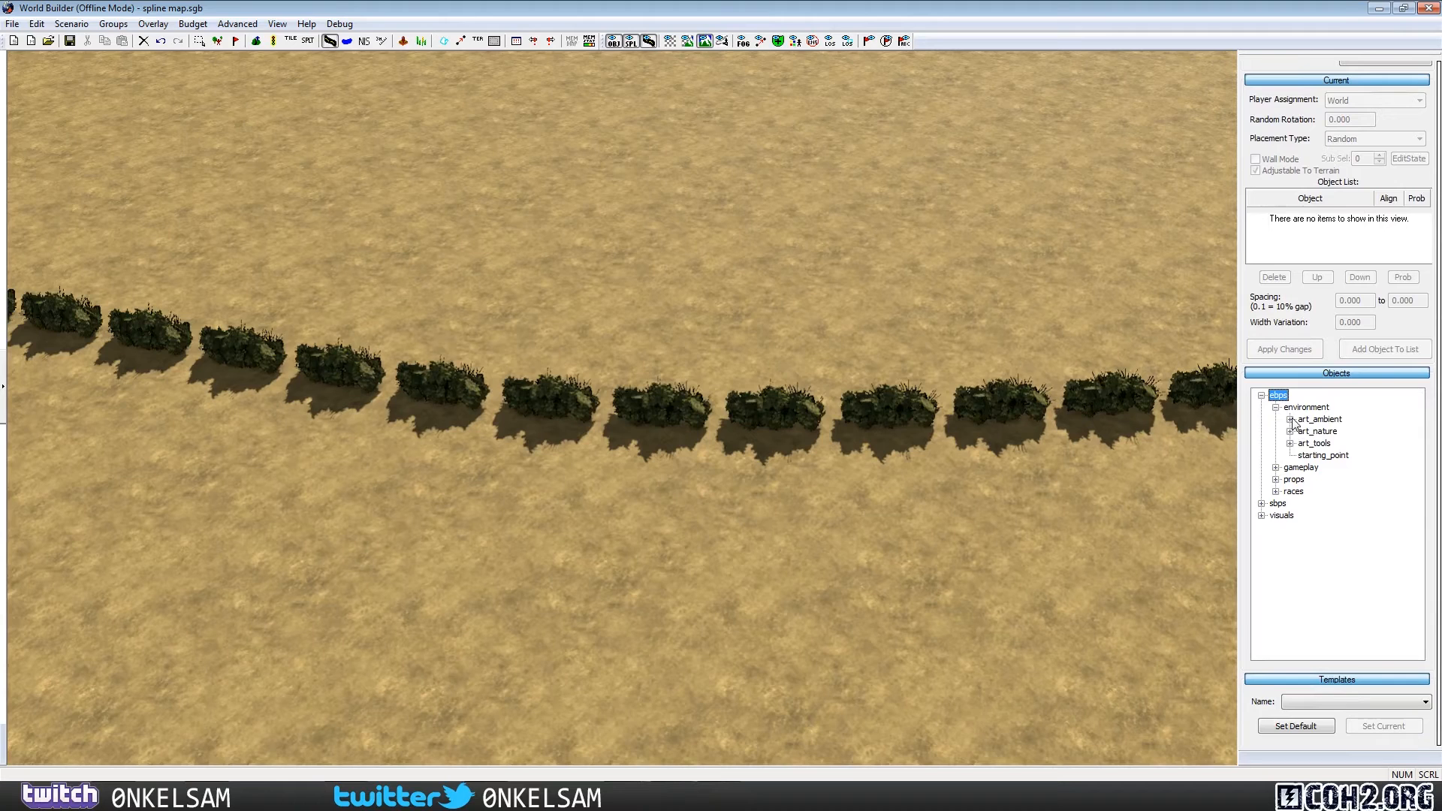
click(1290, 420)
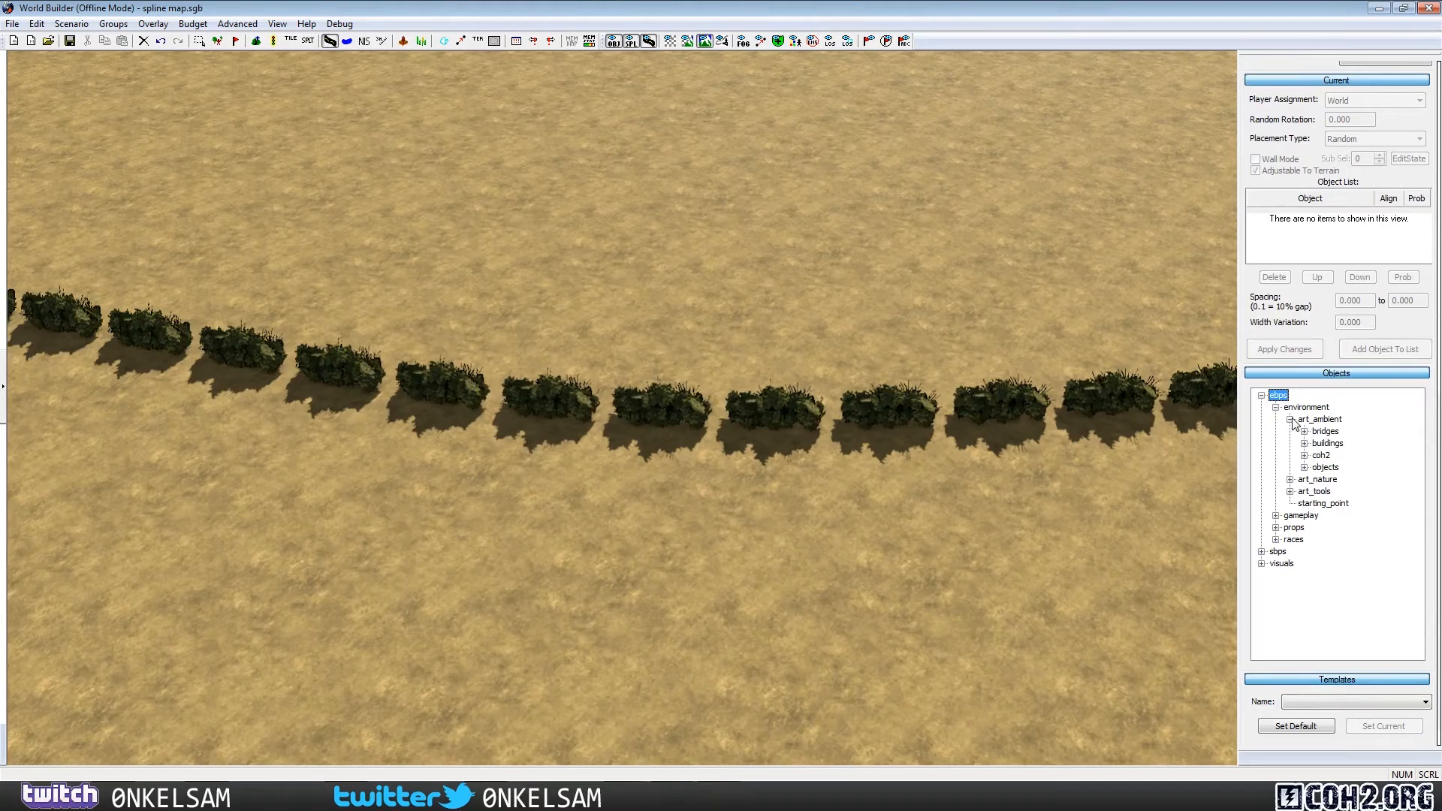
click(1303, 467)
drag(1419, 488, 1422, 557)
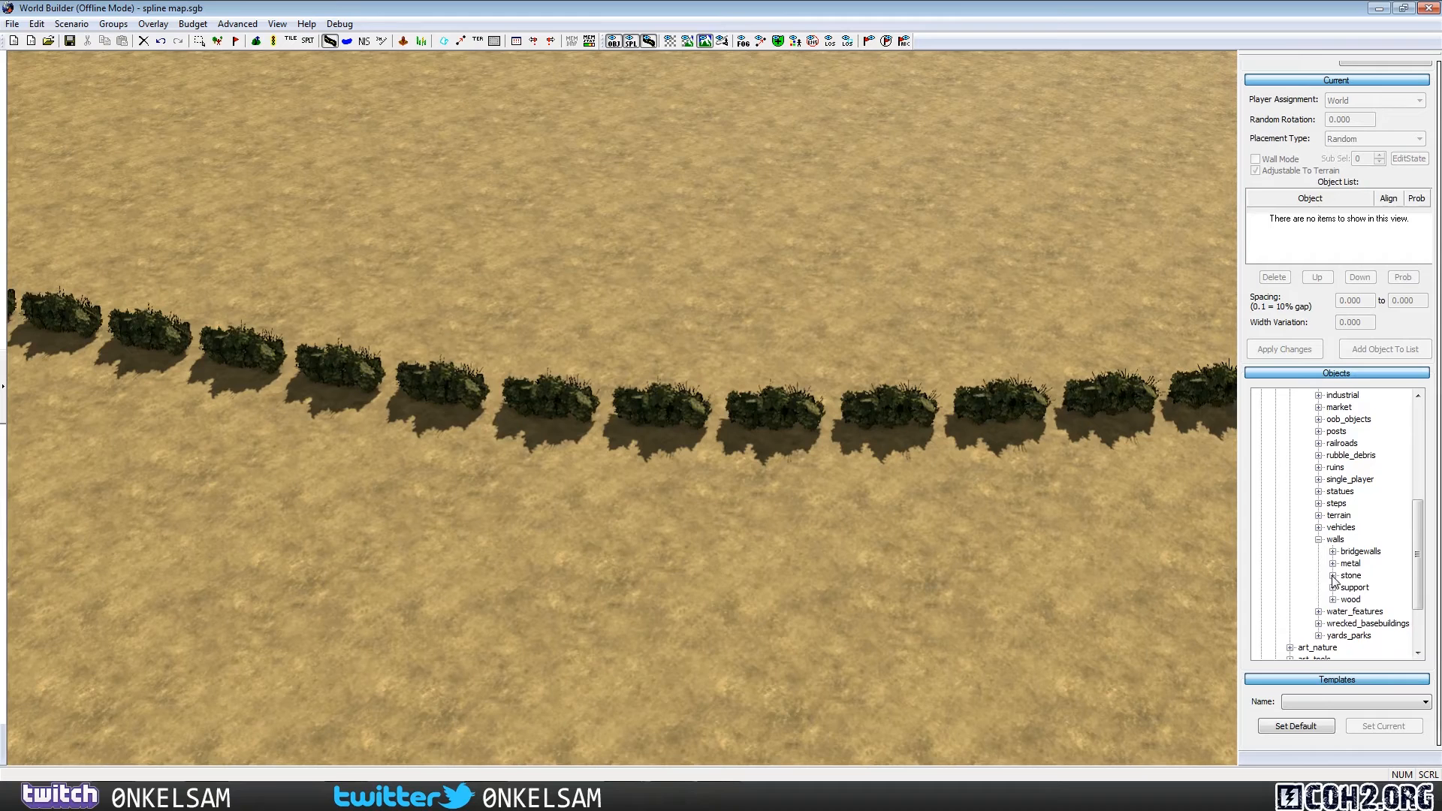
click(1333, 576)
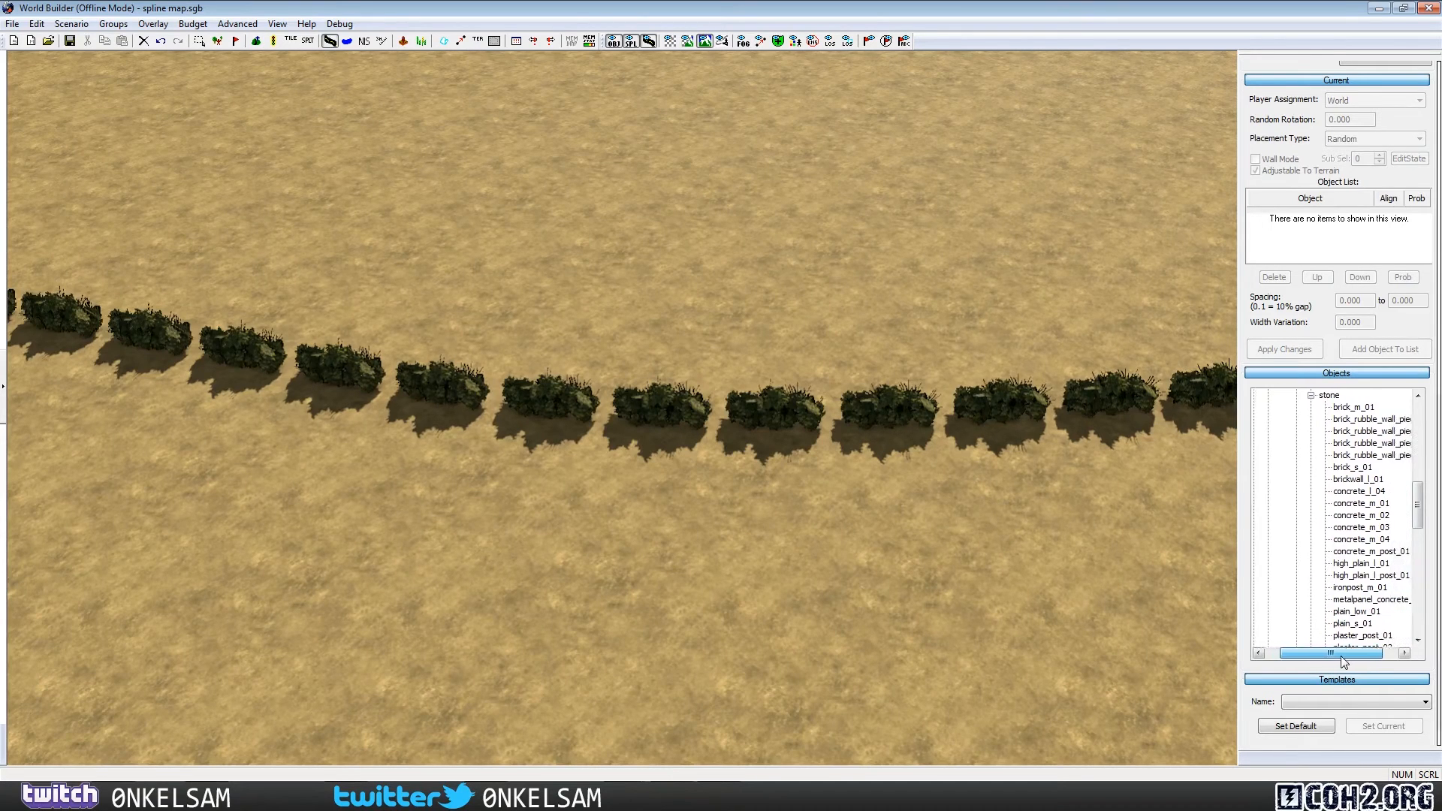
Step: Add the concrete_l_04 stone wall to the default object list
drag(1422, 509, 1425, 515)
click(1360, 468)
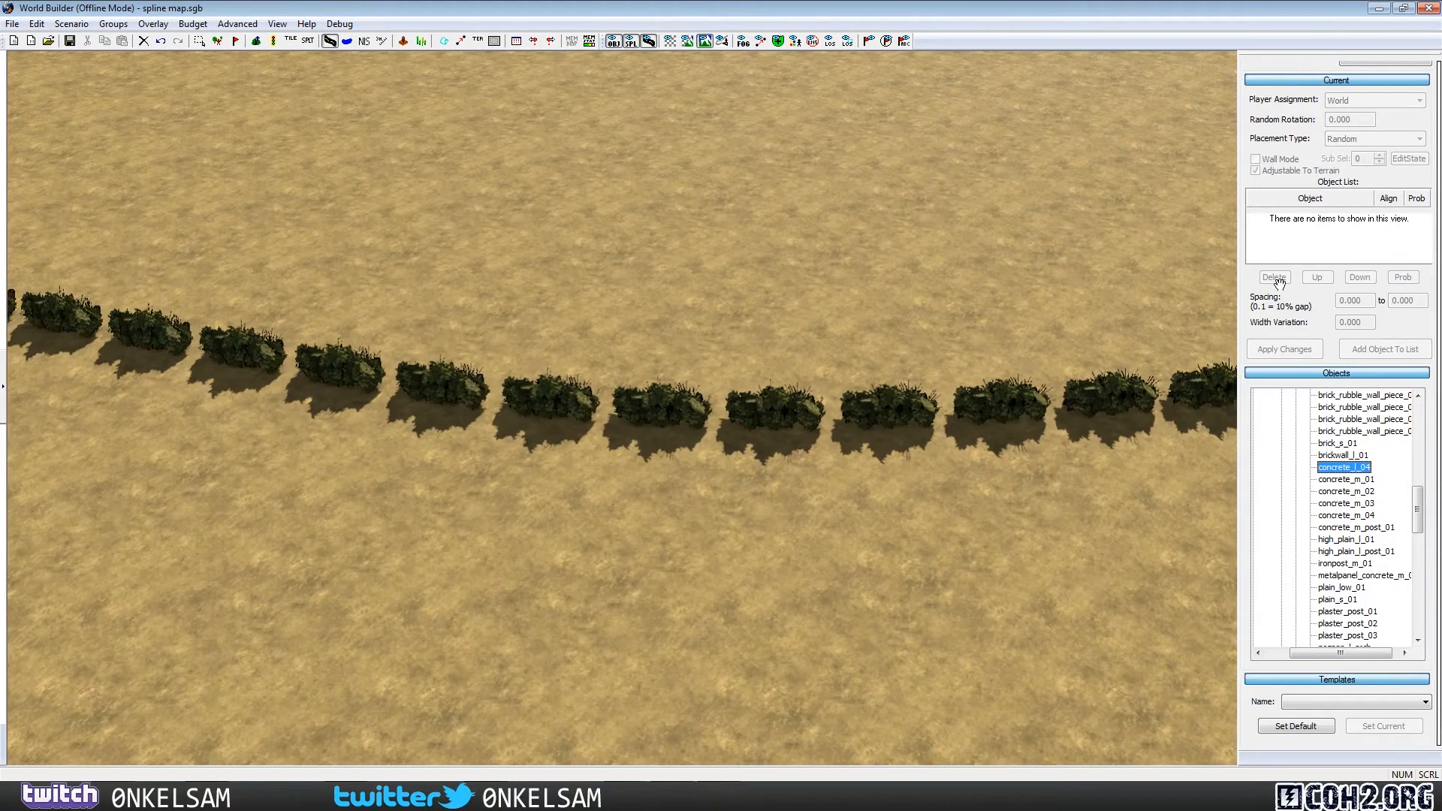
drag(1251, 281, 1255, 516)
drag(1256, 321, 1259, 414)
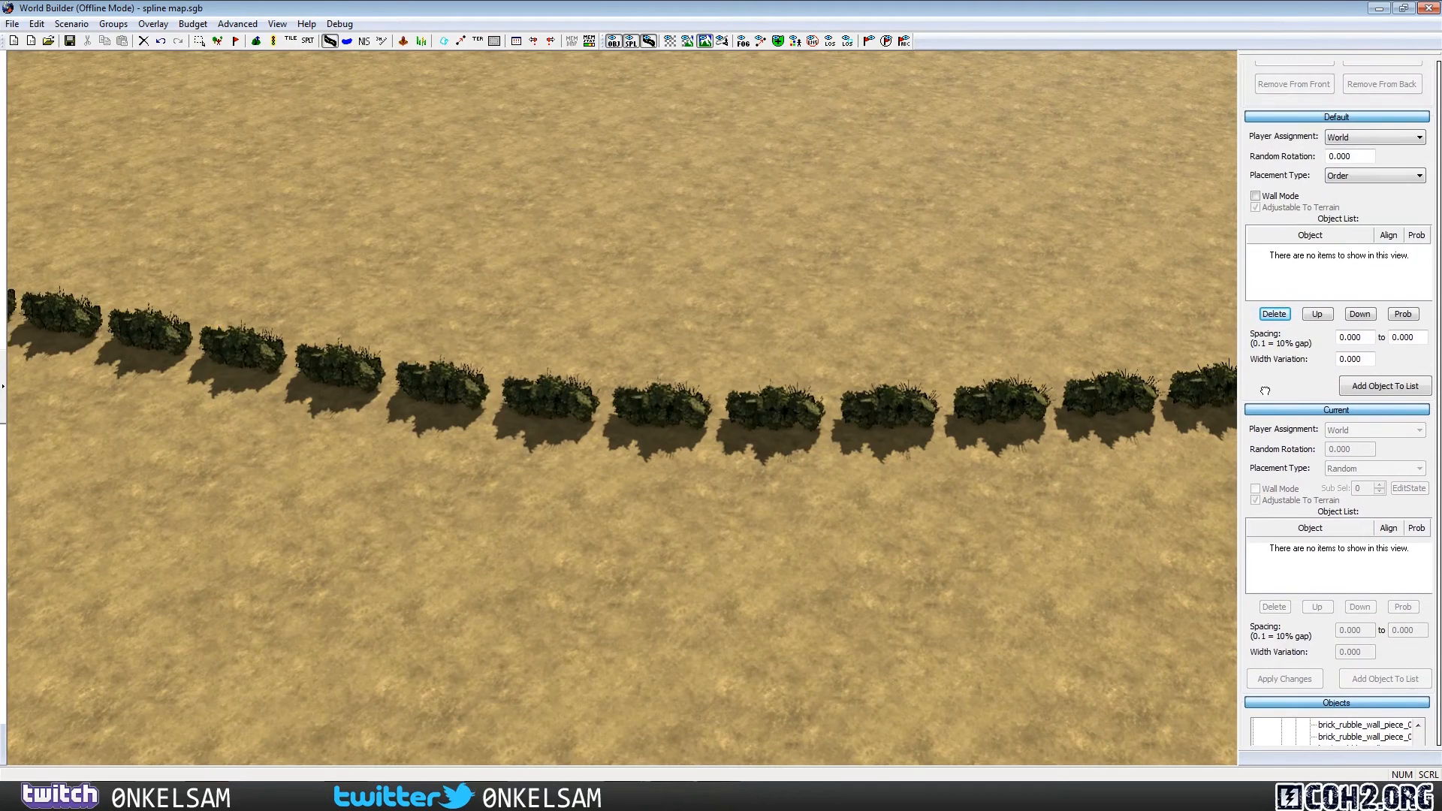
click(1387, 386)
click(1333, 254)
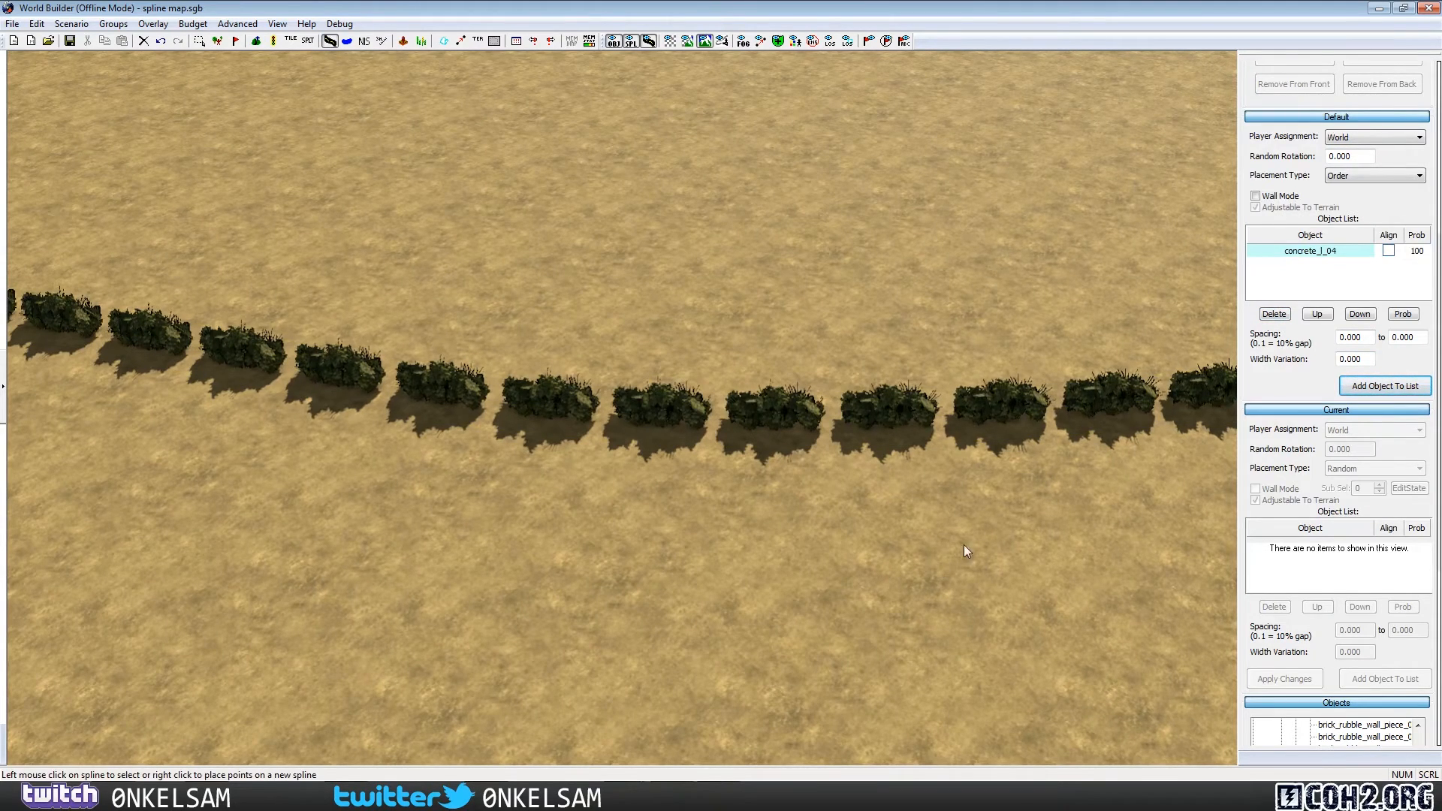
Step: Create a gently curved six-point spline of concrete_l_04 walls just below the bush row
key(Down)
key(Left)
right_click(75, 402)
right_click(242, 456)
right_click(455, 500)
right_click(679, 521)
right_click(881, 527)
right_click(1086, 519)
key(Return)
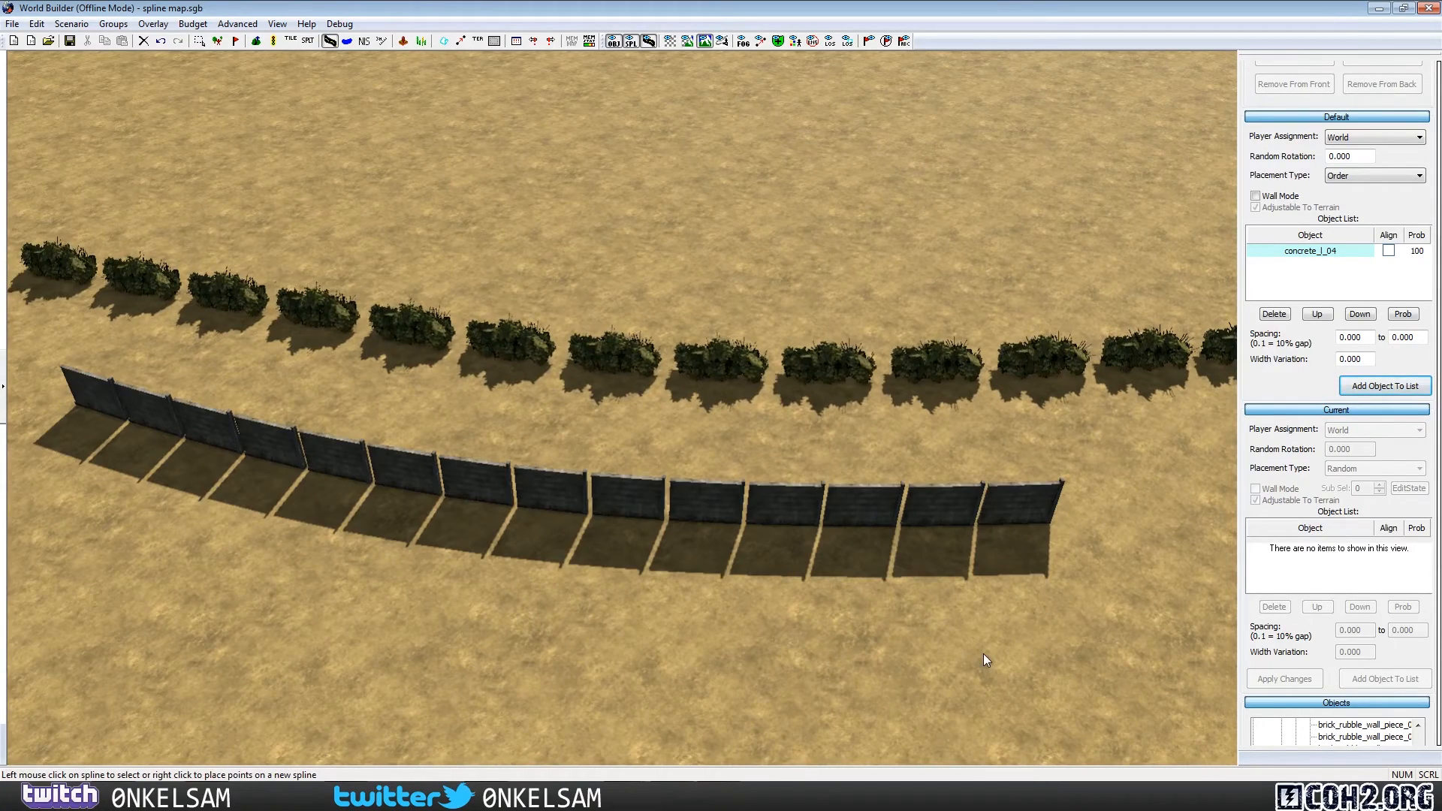
Step: Examine the new concrete wall spline, then select the existing Wall Mode spline in the foreground to compare its current settings
click(917, 516)
scroll(868, 628, up, 3)
click(854, 620)
scroll(910, 699, down, 5)
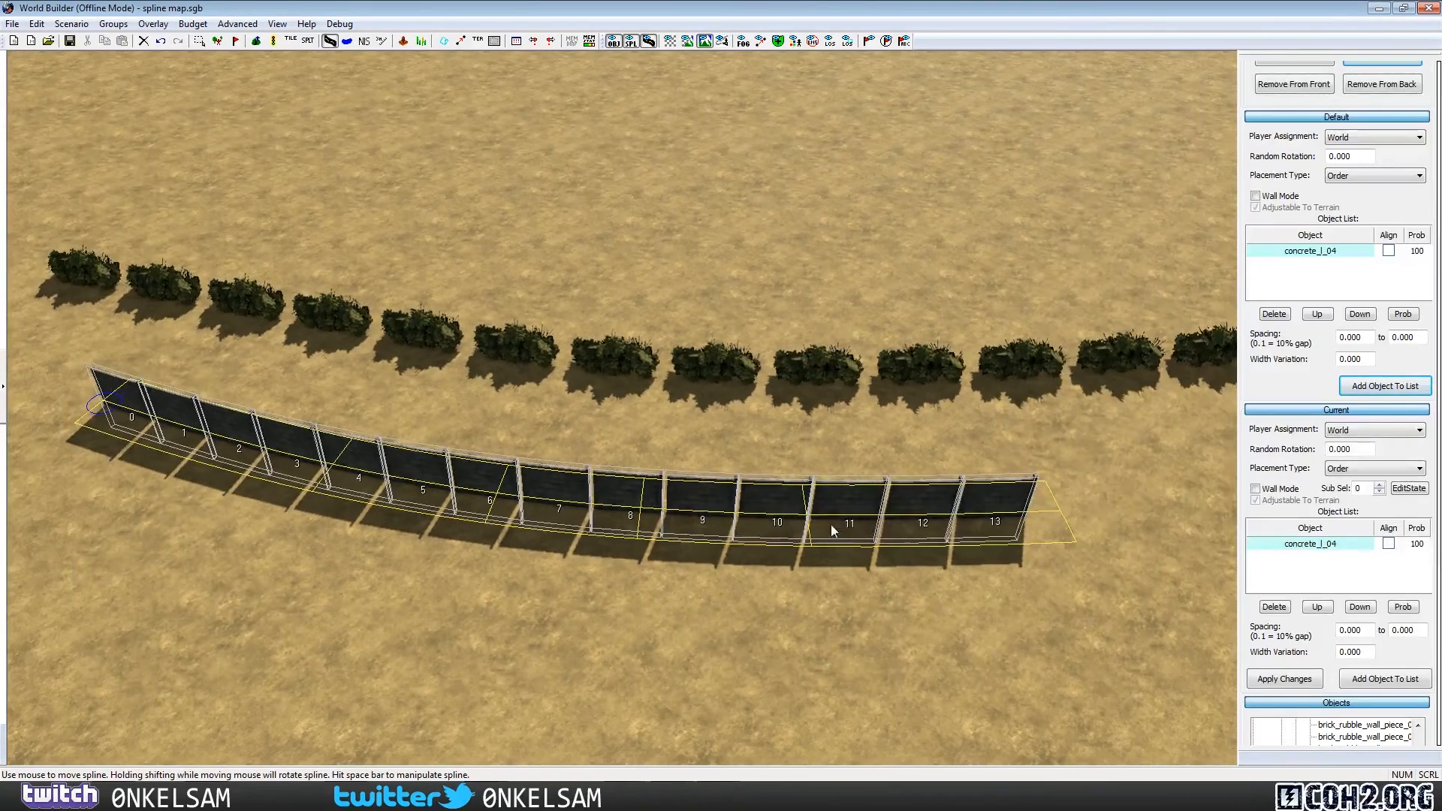
click(826, 407)
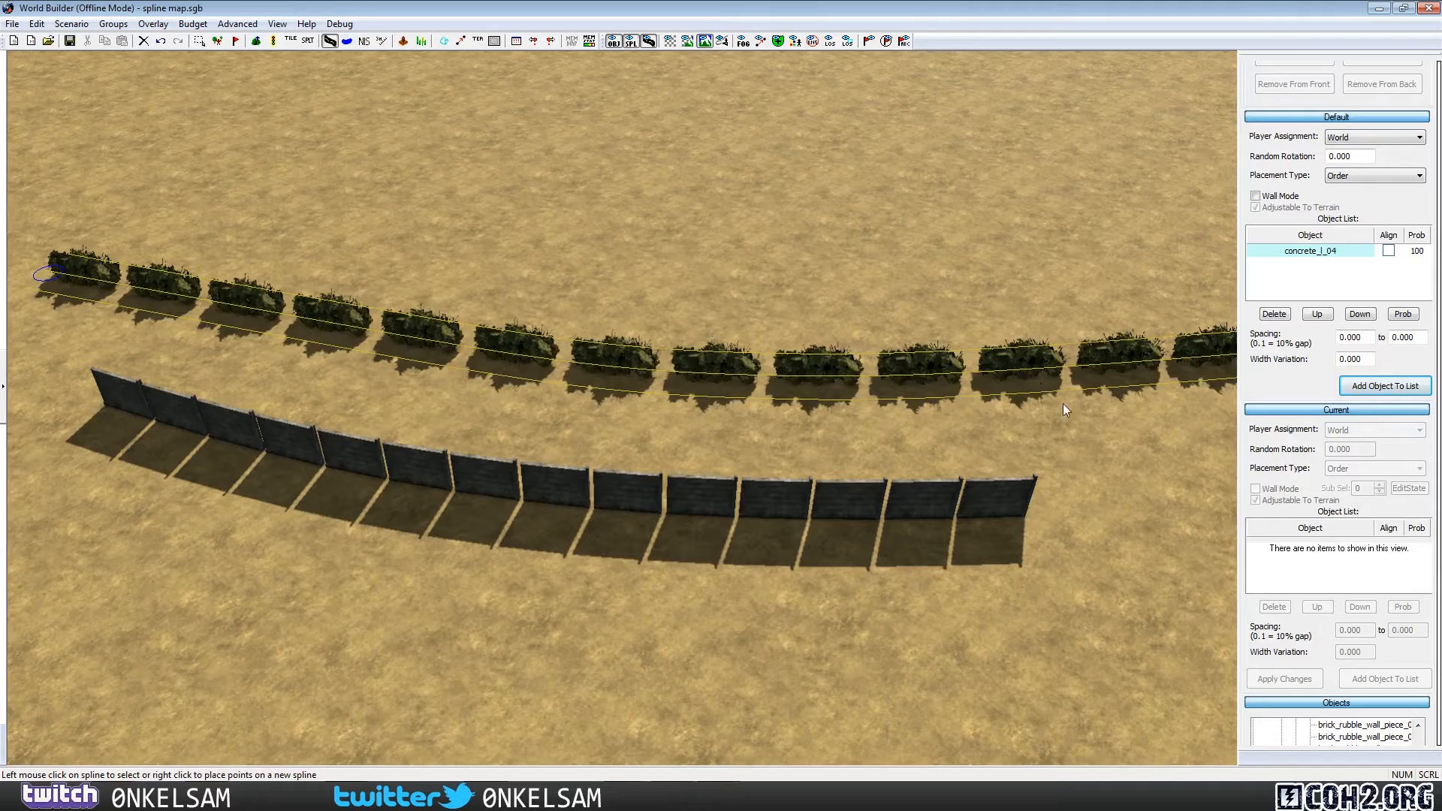
middle_drag(1023, 652, 964, 588)
click(871, 578)
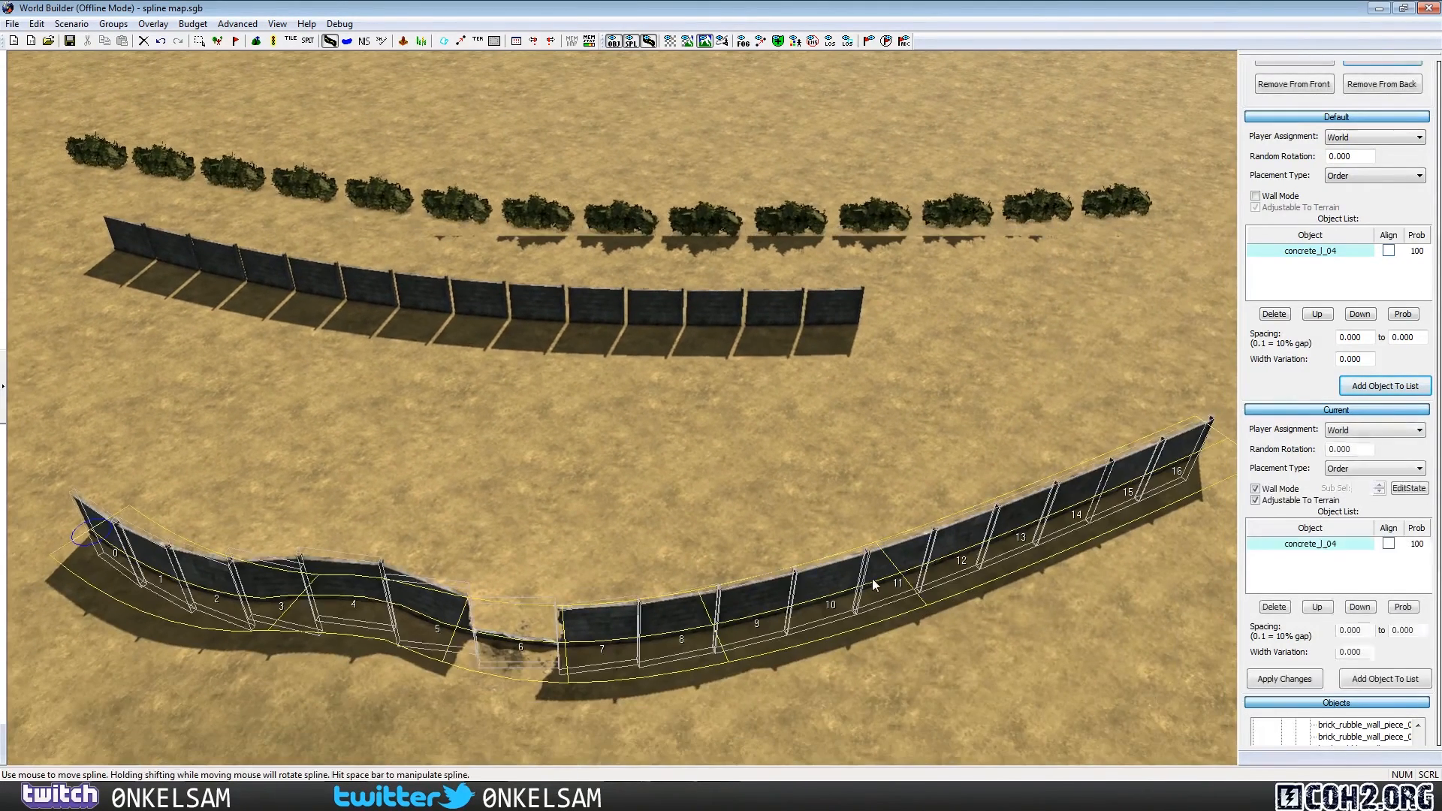
Step: Delete the selected Wall Mode spline that crosses the hill in the foreground
key(Delete)
key(Down)
middle_drag(796, 525, 674, 443)
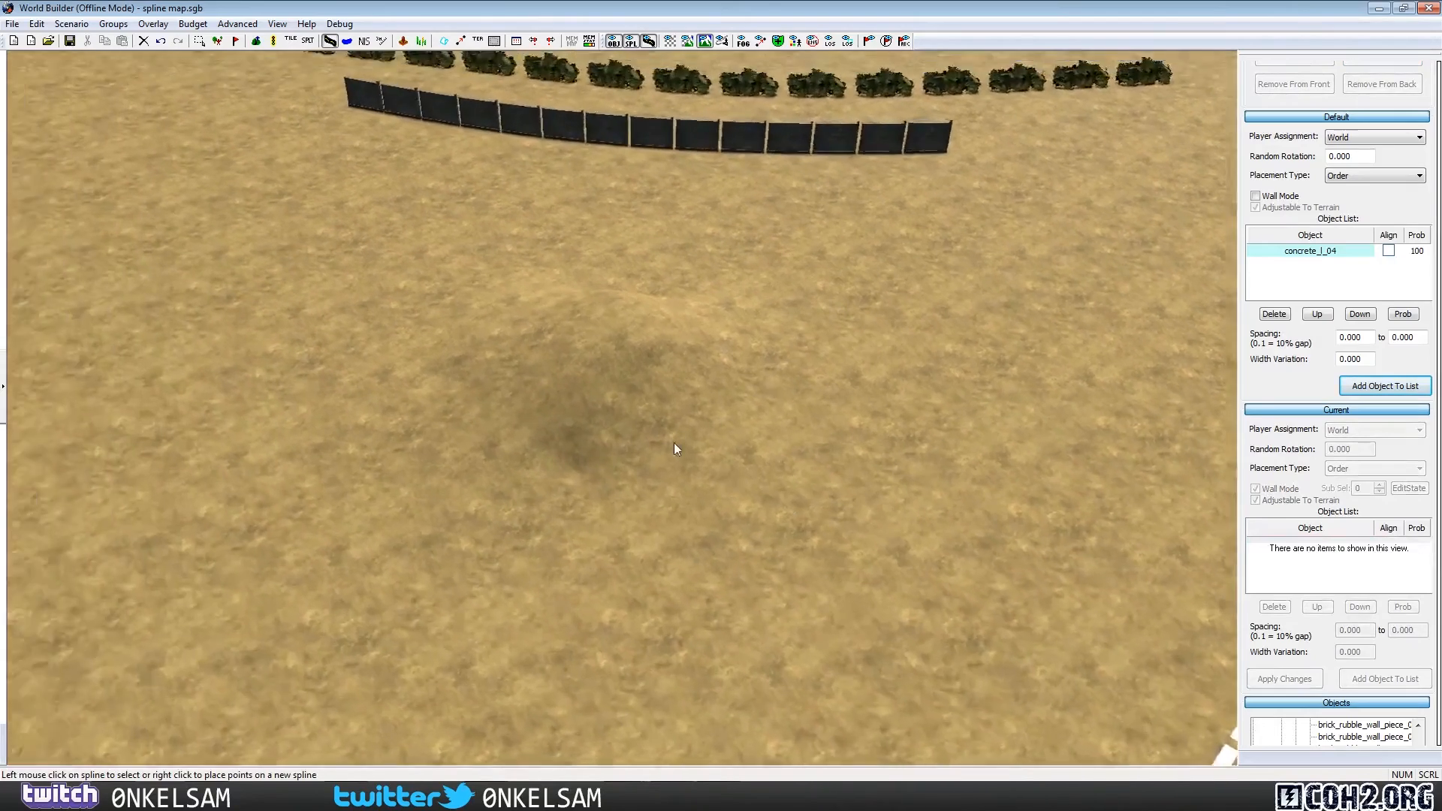
scroll(785, 476, up, 4)
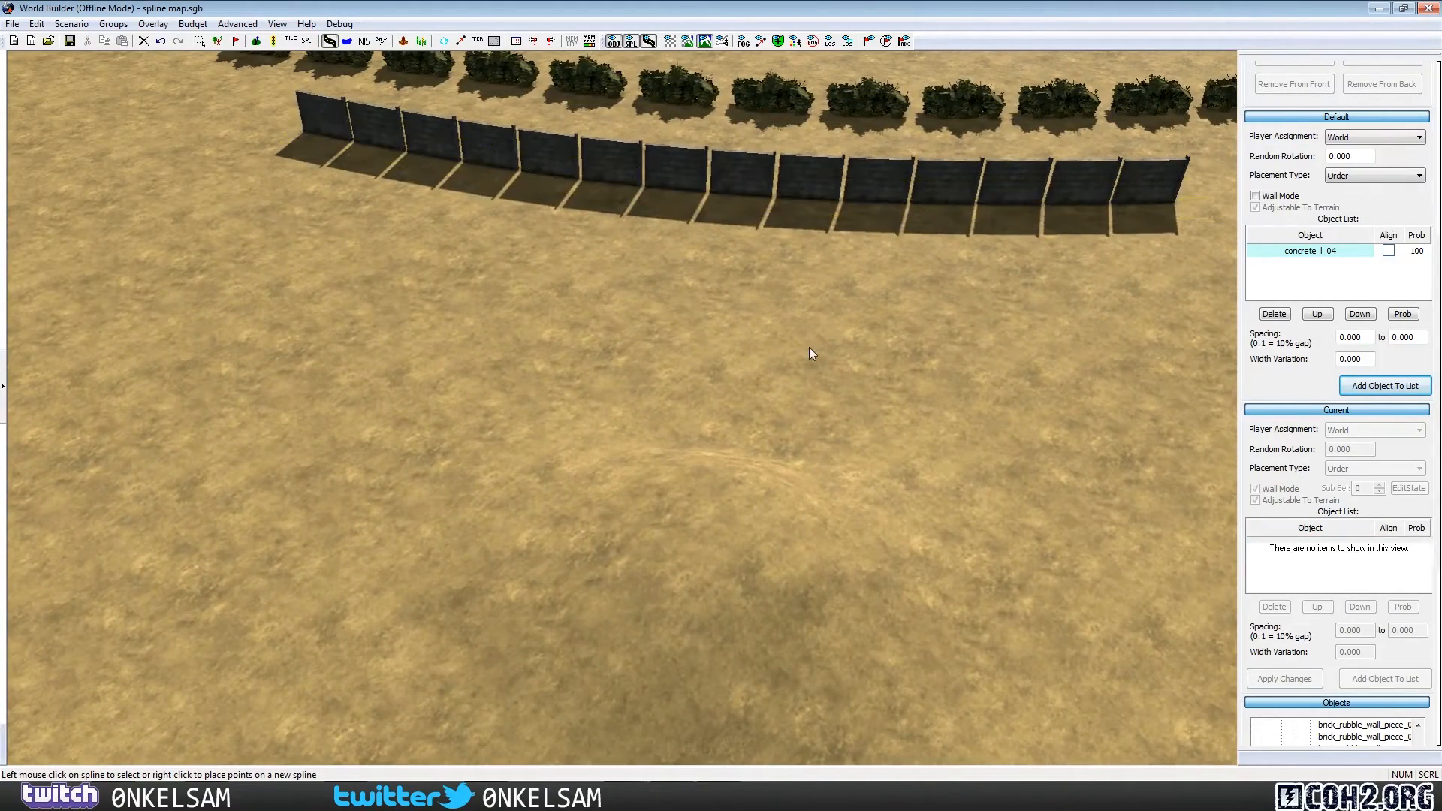
Step: Create a seven-point curved spline of concrete_l_04 walls running over the hill below the existing concrete wall row
click(784, 201)
key(Down)
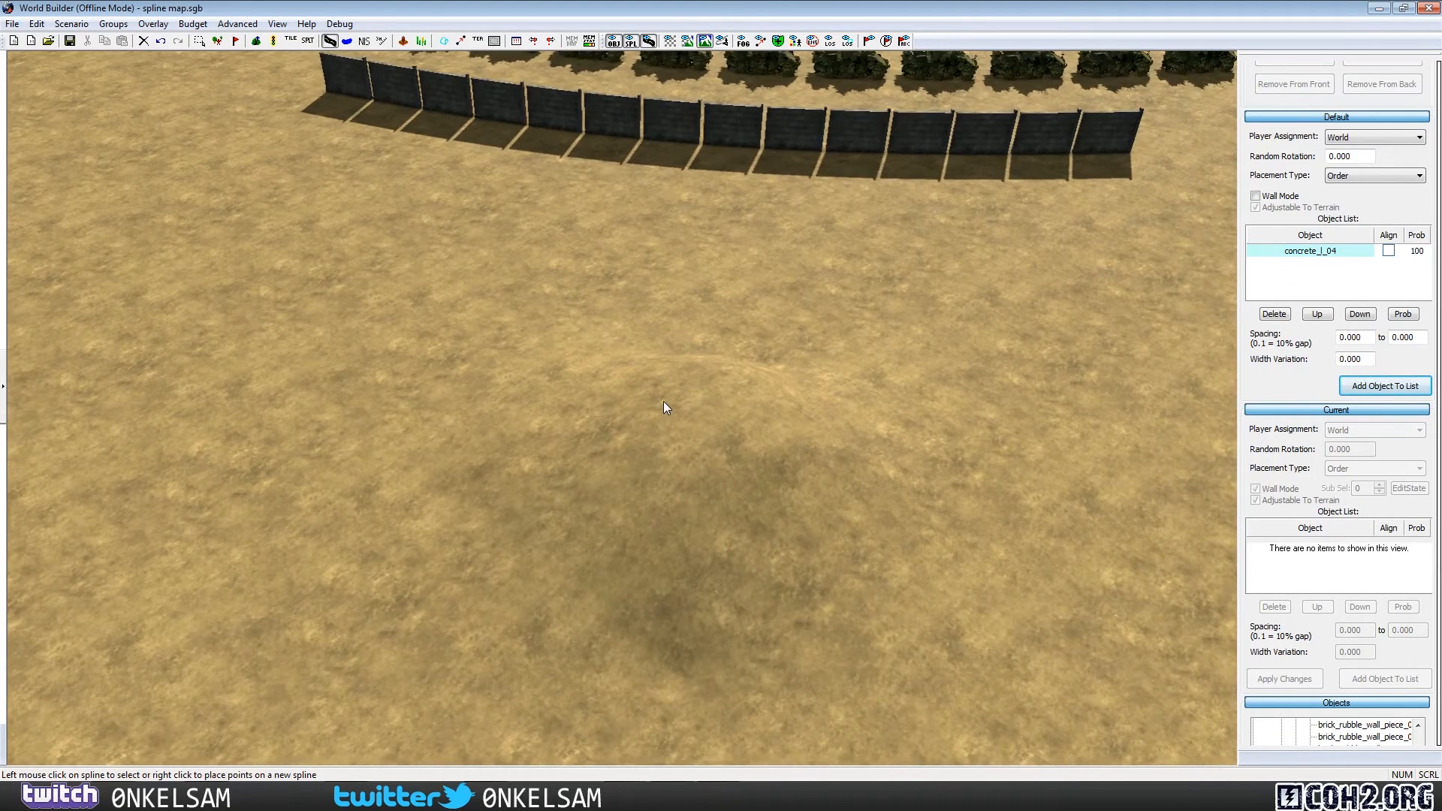
middle_drag(667, 400, 588, 499)
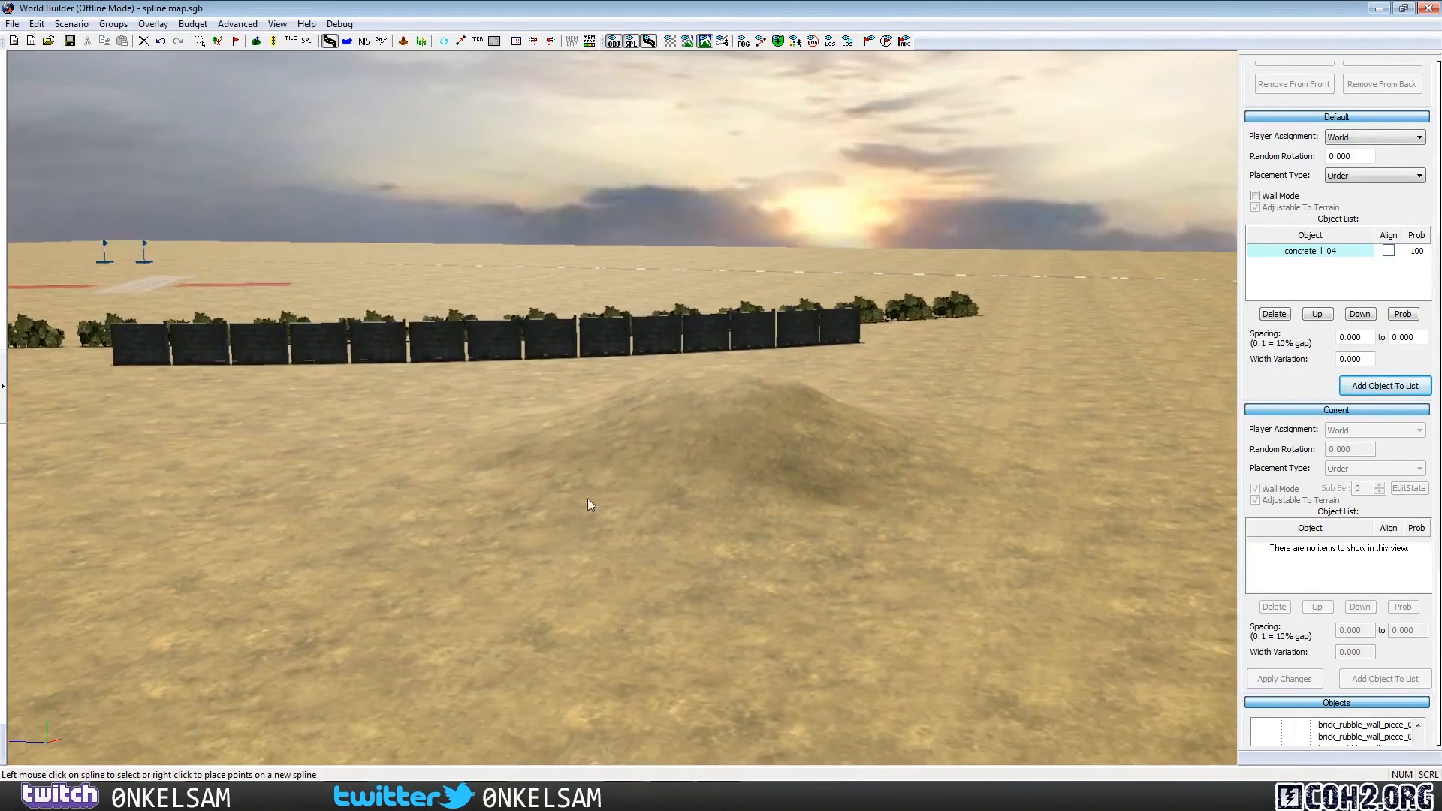
middle_drag(985, 402, 700, 414)
right_click(242, 344)
right_click(377, 411)
right_click(535, 434)
right_click(778, 436)
right_click(904, 377)
right_click(929, 249)
key(Return)
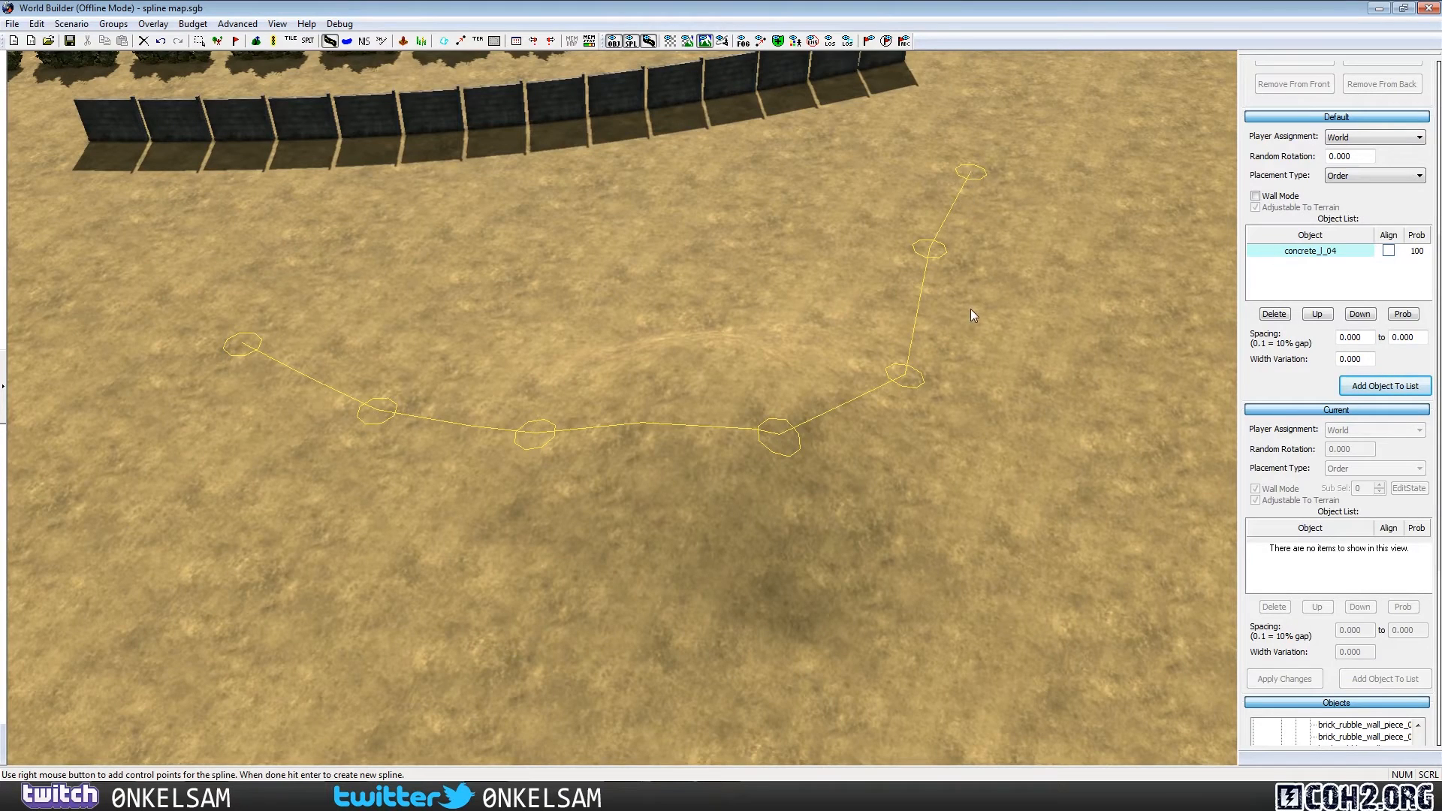
Step: Inspect the uneven wall segments on the hill, then enable Wall Mode for that spline and apply the change
middle_drag(845, 453, 832, 403)
scroll(831, 403, up, 4)
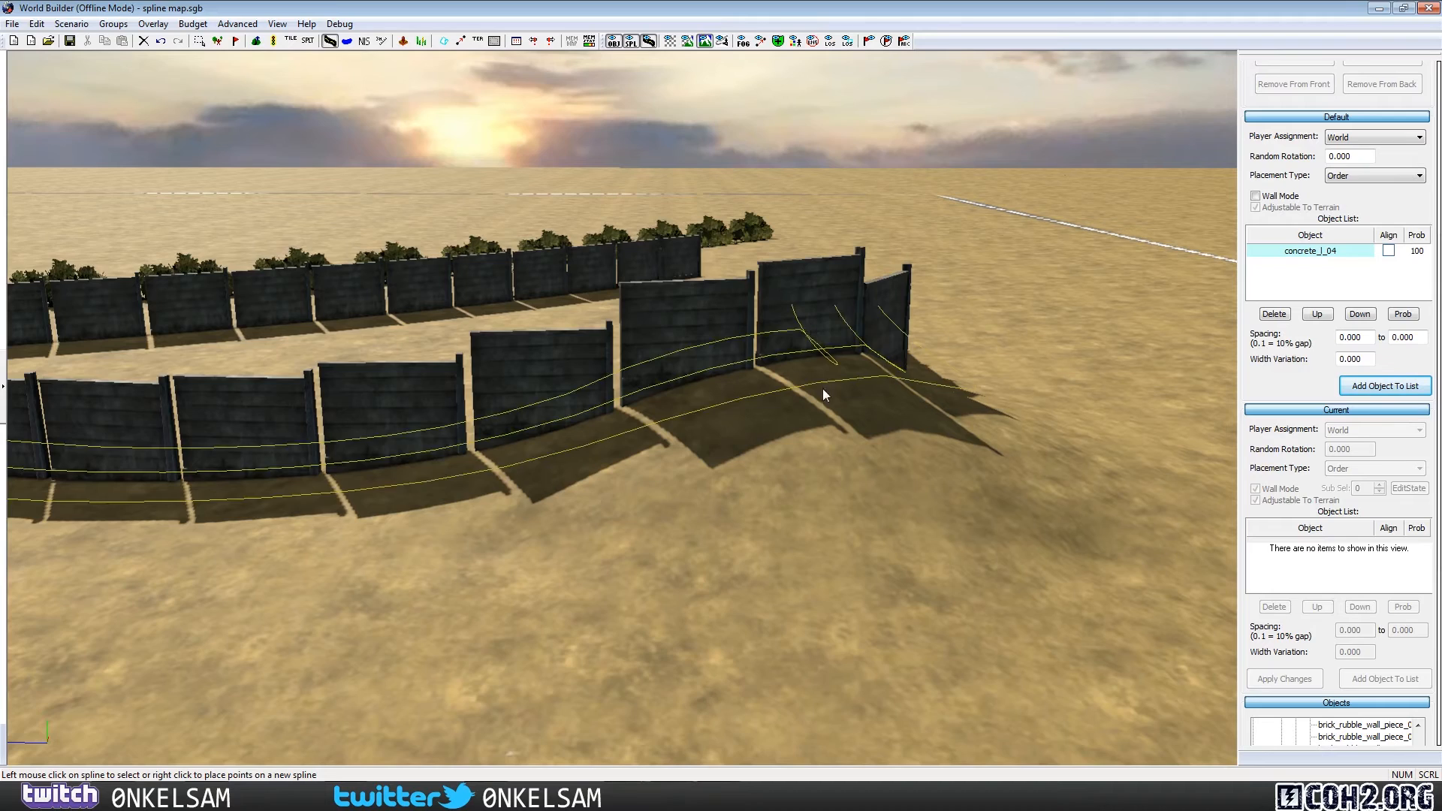
middle_drag(863, 375, 1014, 431)
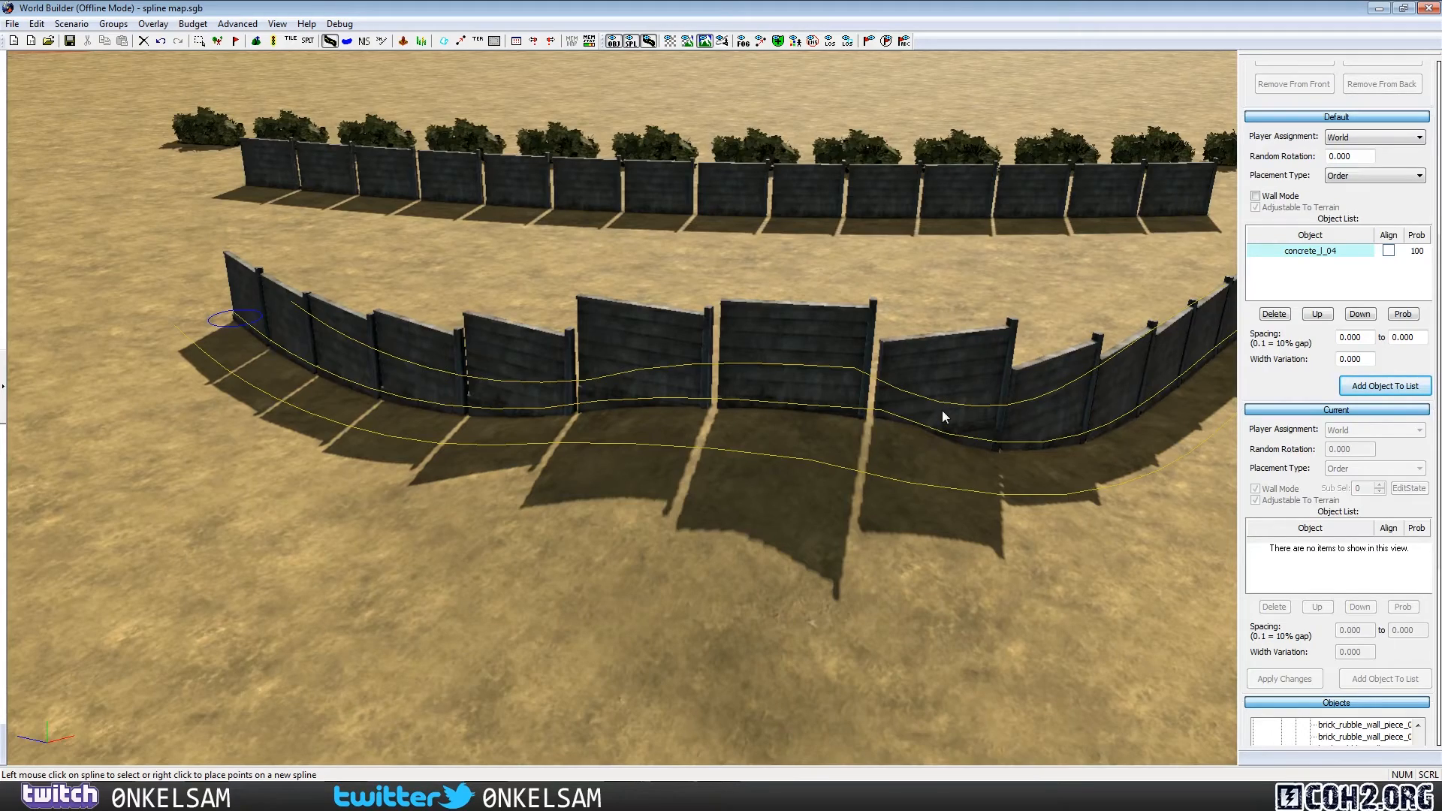
middle_drag(984, 484, 984, 593)
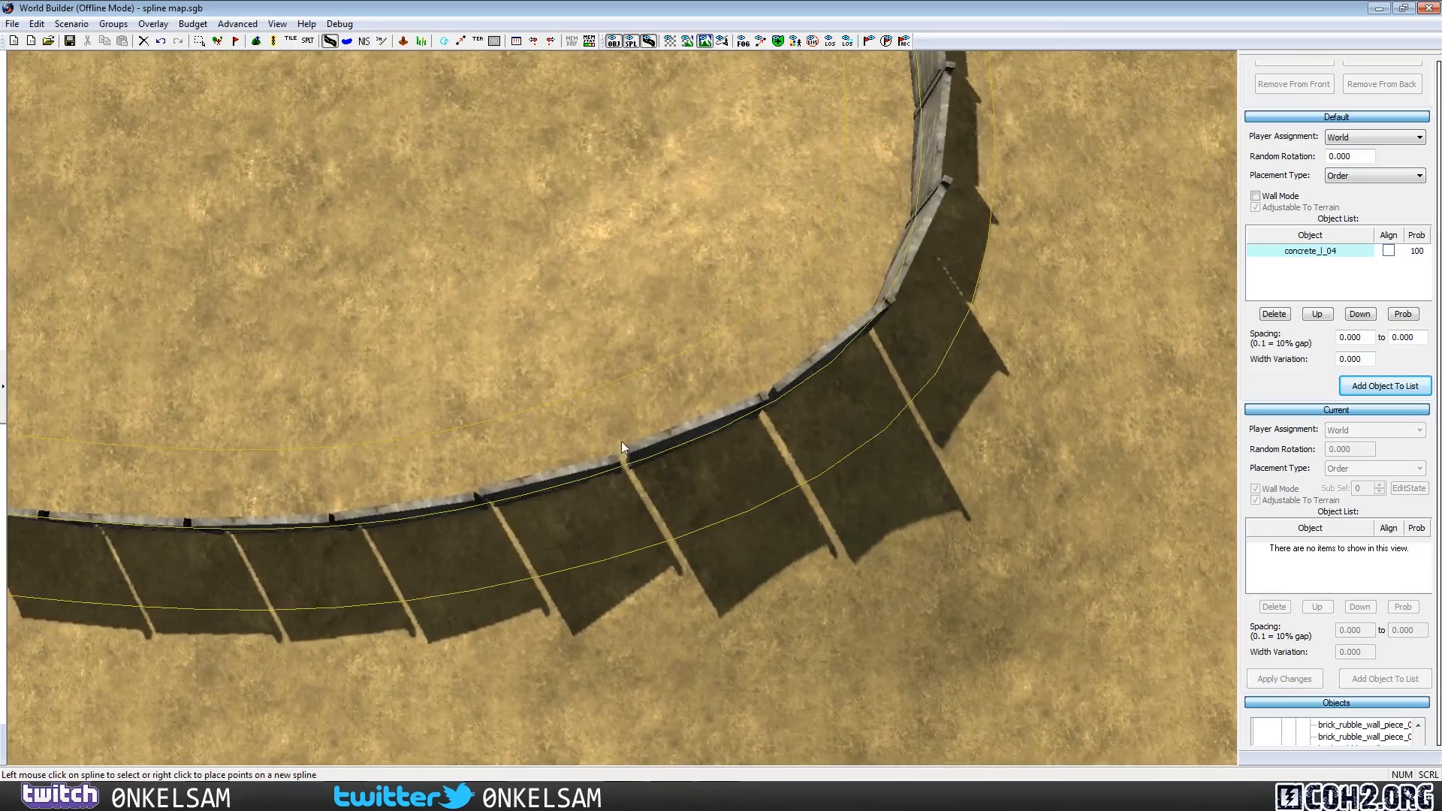
middle_drag(734, 525, 624, 450)
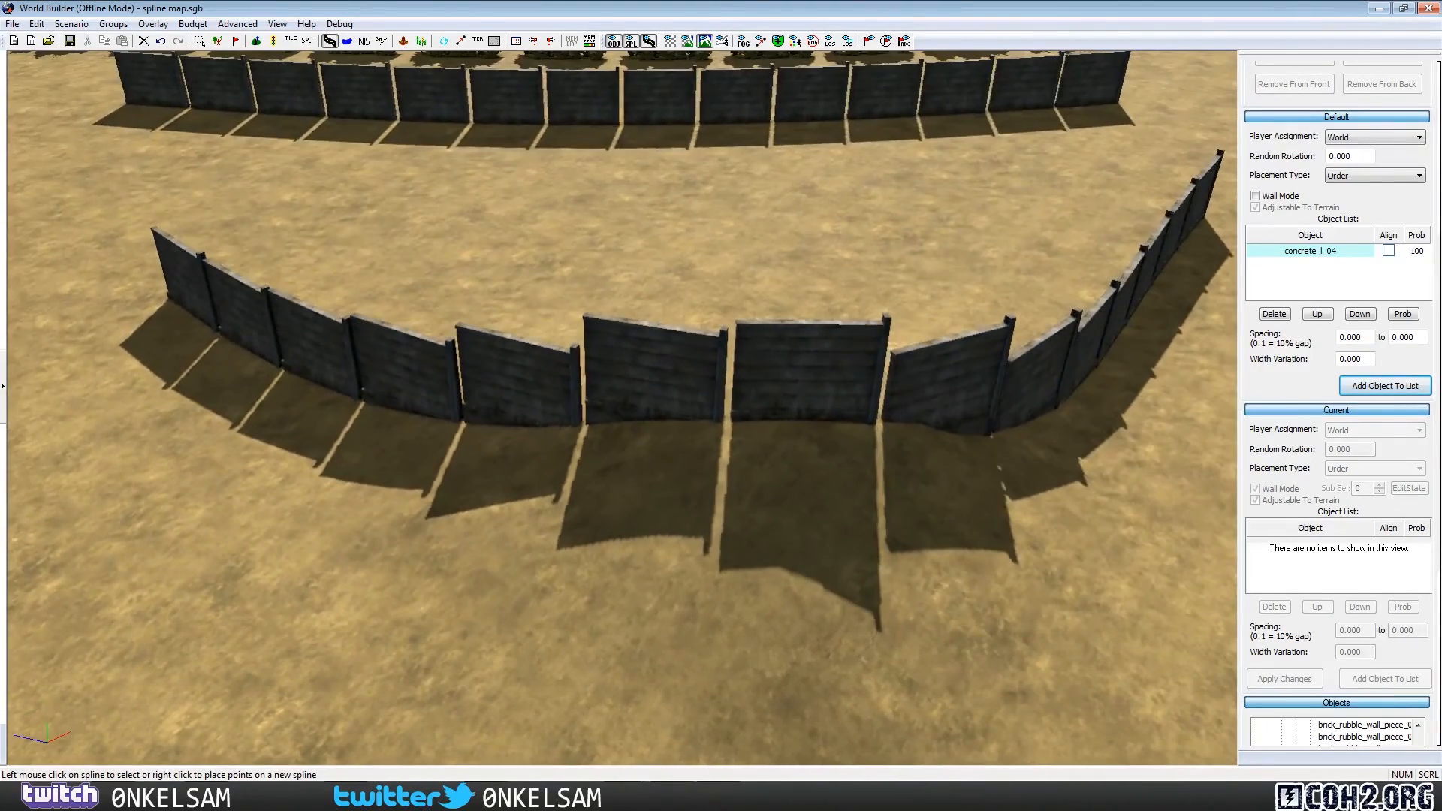
click(821, 423)
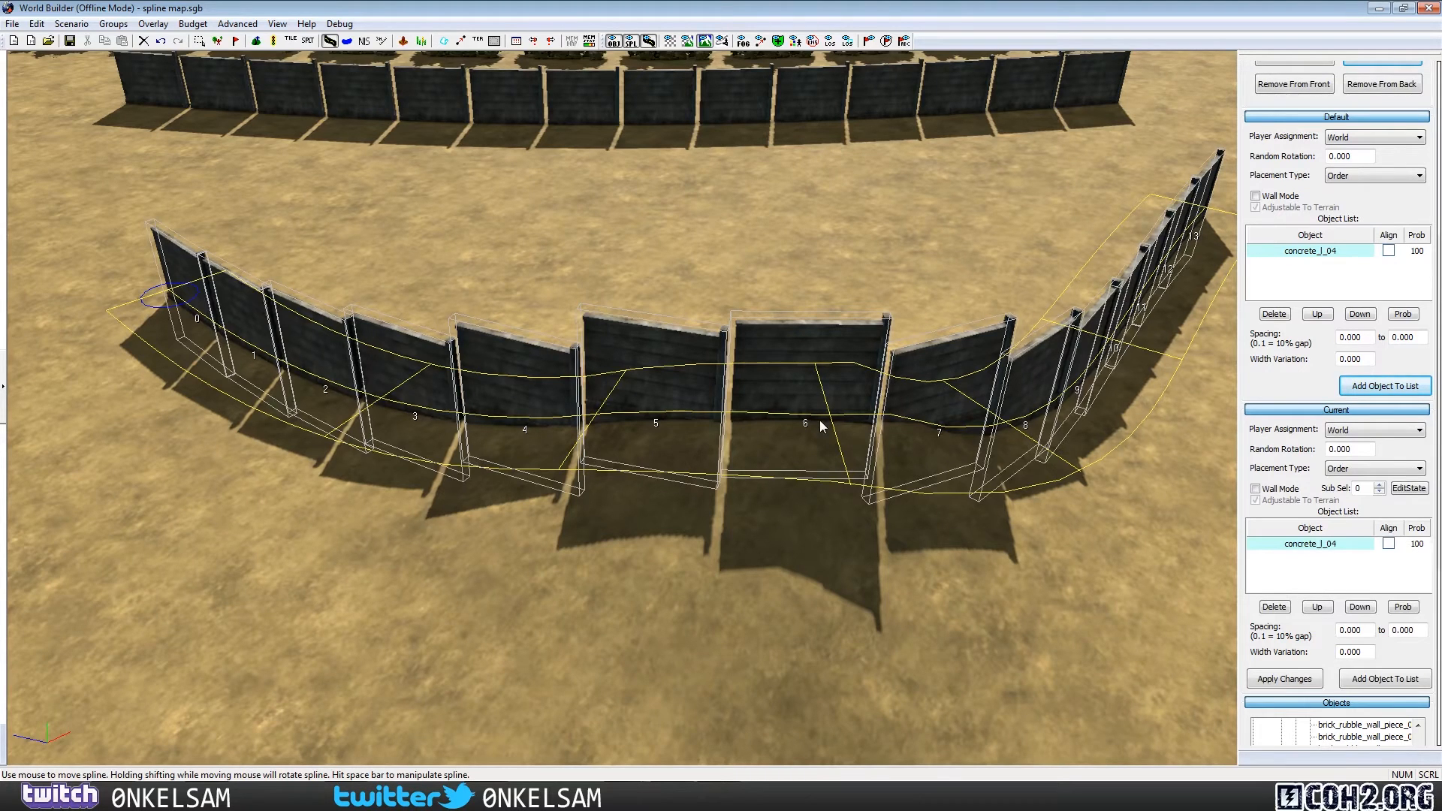
scroll(1284, 393, down, 3)
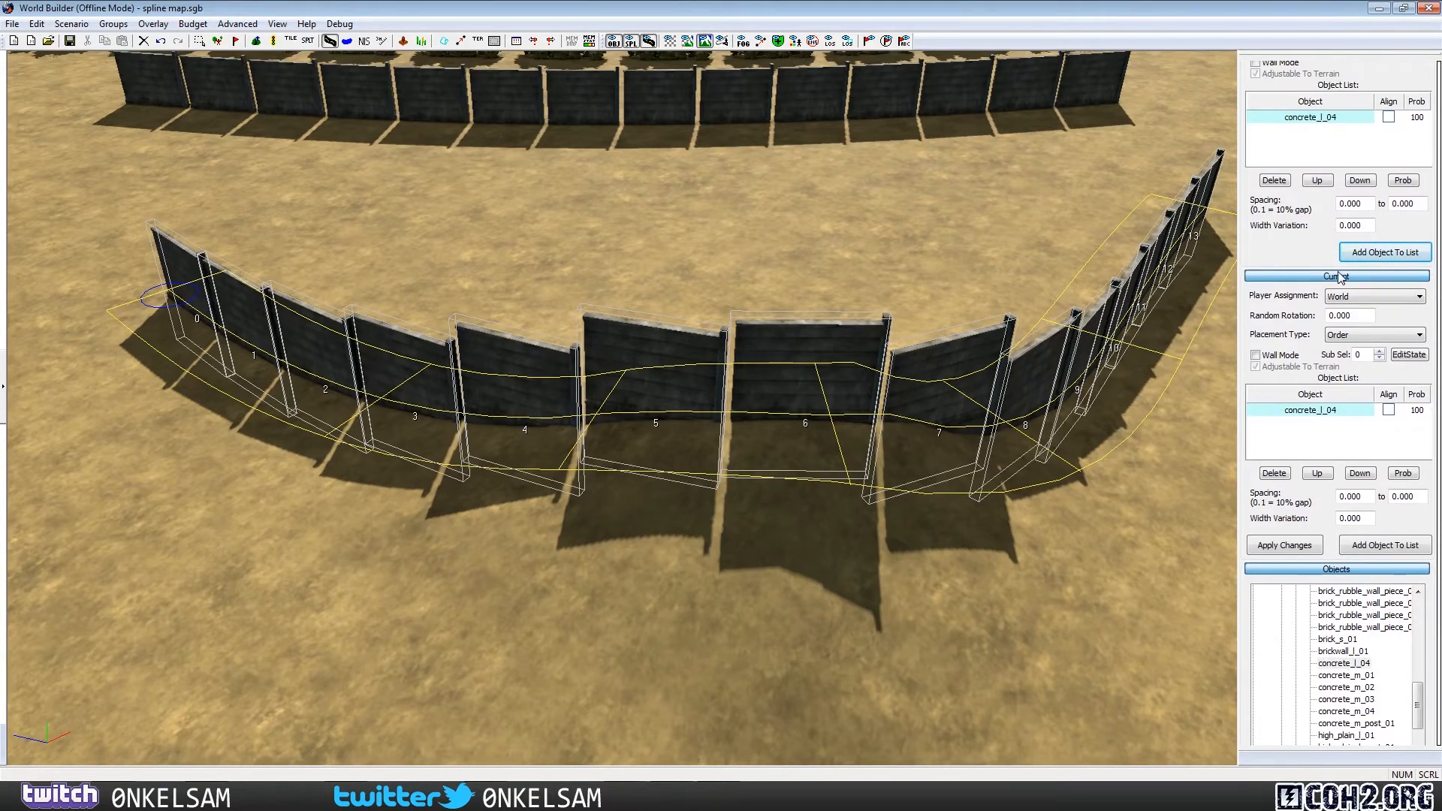
click(1255, 356)
click(1291, 546)
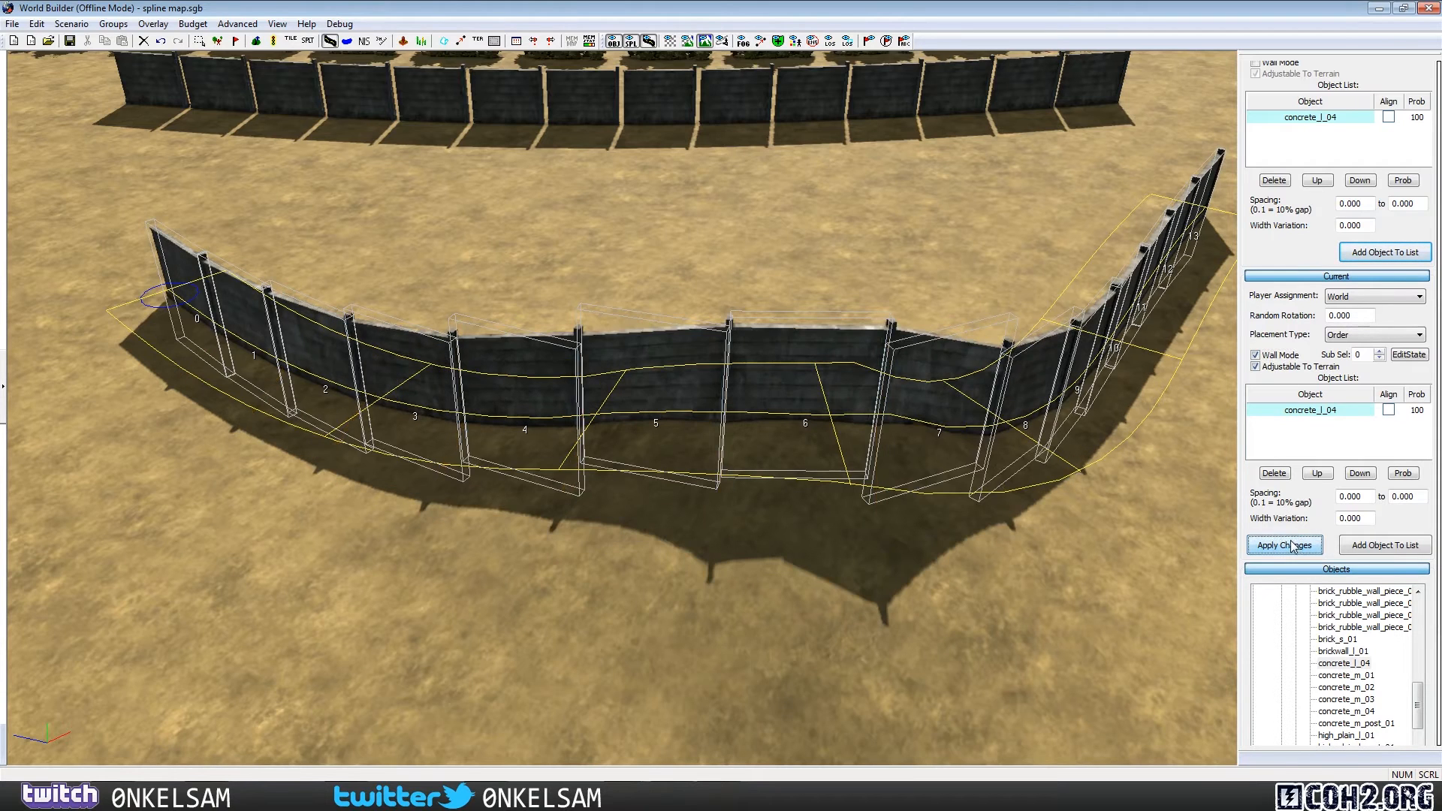
click(777, 578)
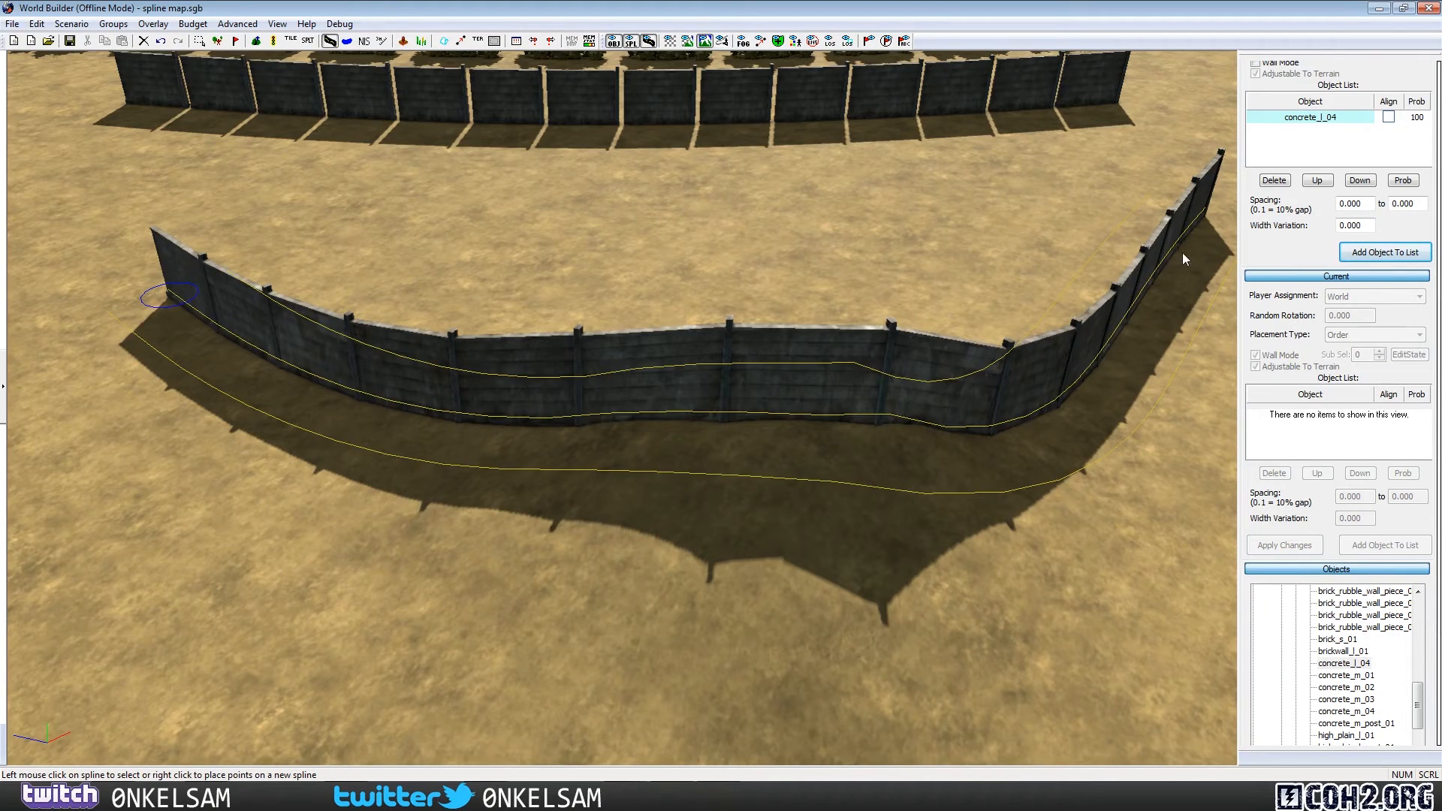
Step: Examine how the Wall Mode segments join and follow the hill from low, side and overhead angles
scroll(864, 514, up, 4)
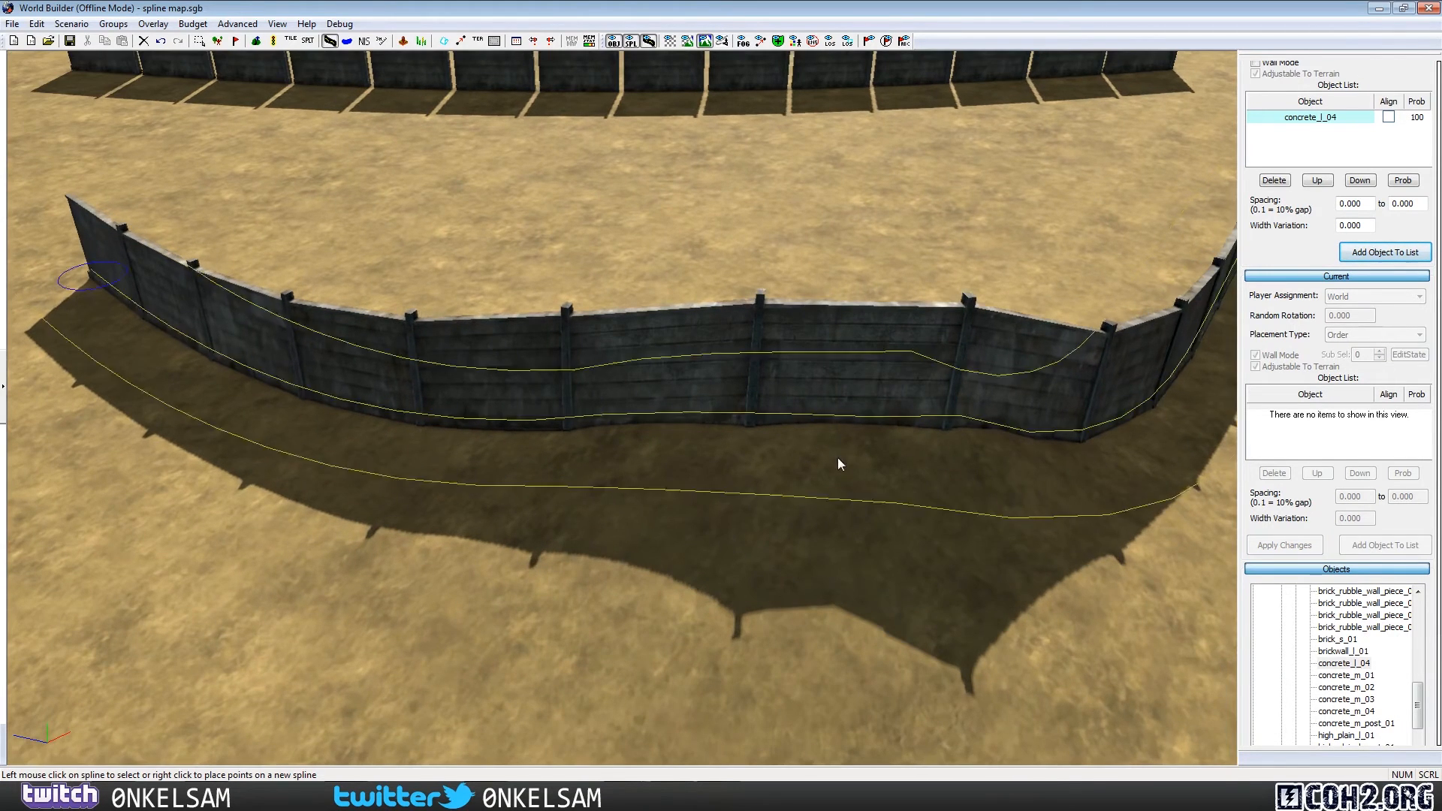
middle_drag(775, 349, 771, 177)
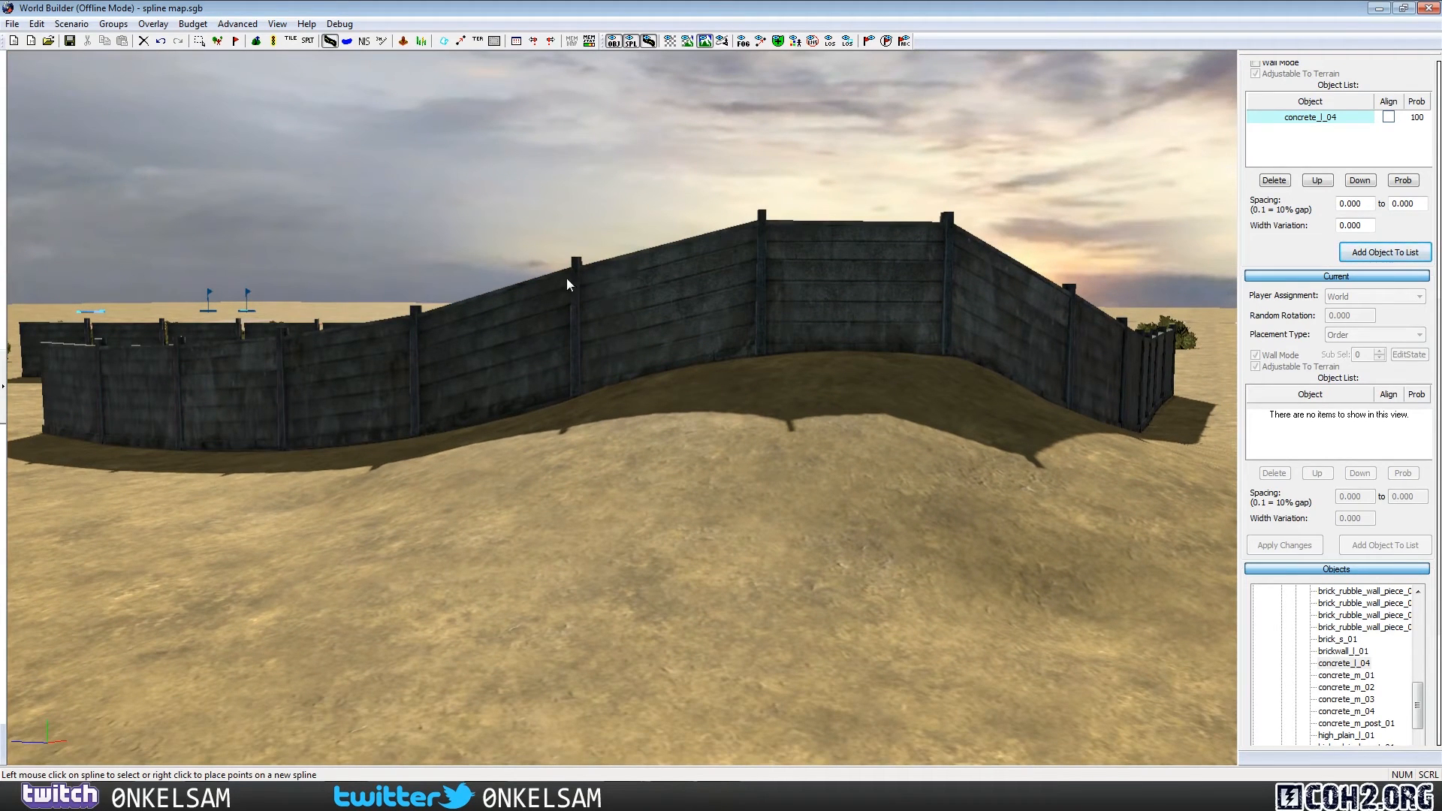
middle_drag(1056, 353, 1021, 353)
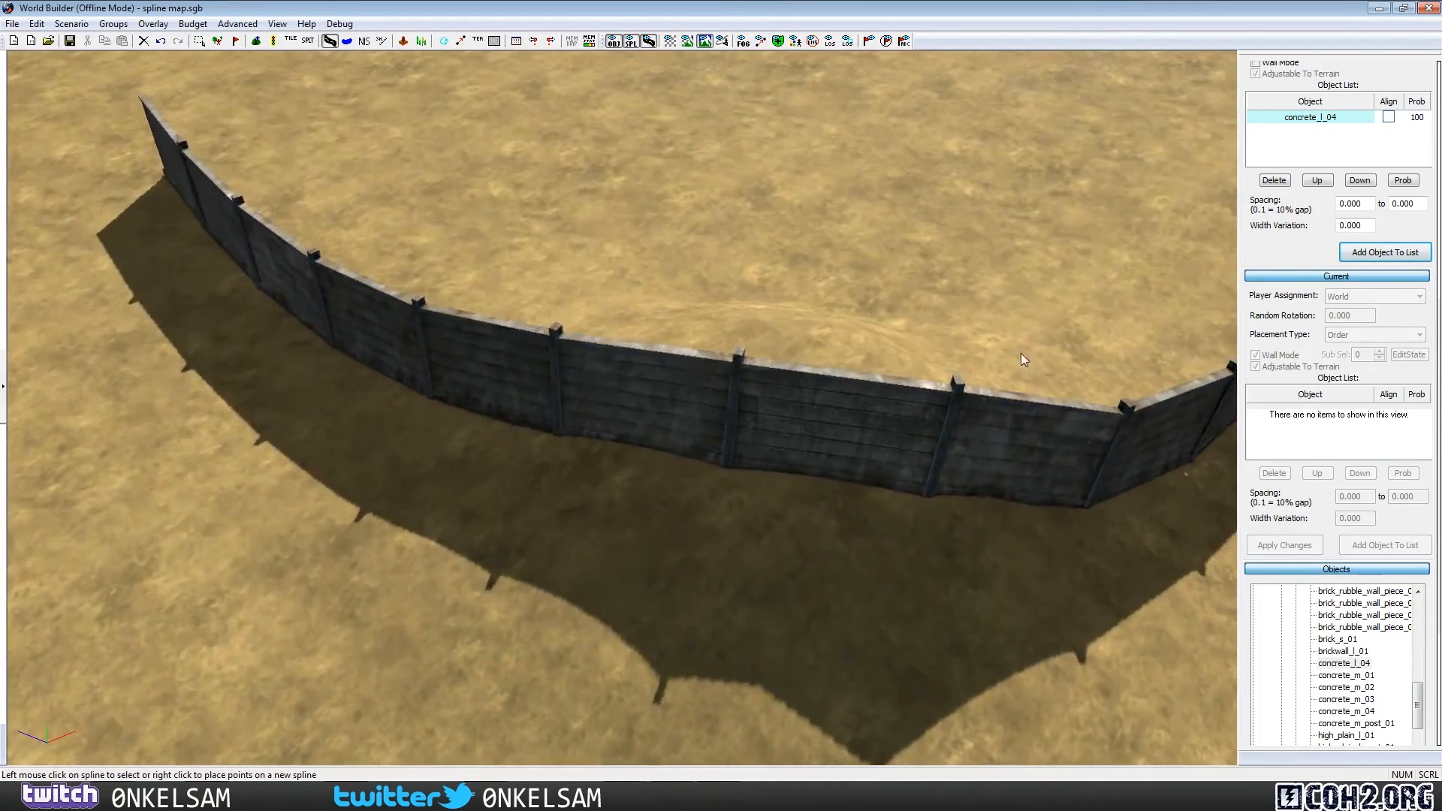
click(871, 435)
middle_drag(871, 435, 863, 303)
middle_drag(393, 528, 764, 294)
click(809, 332)
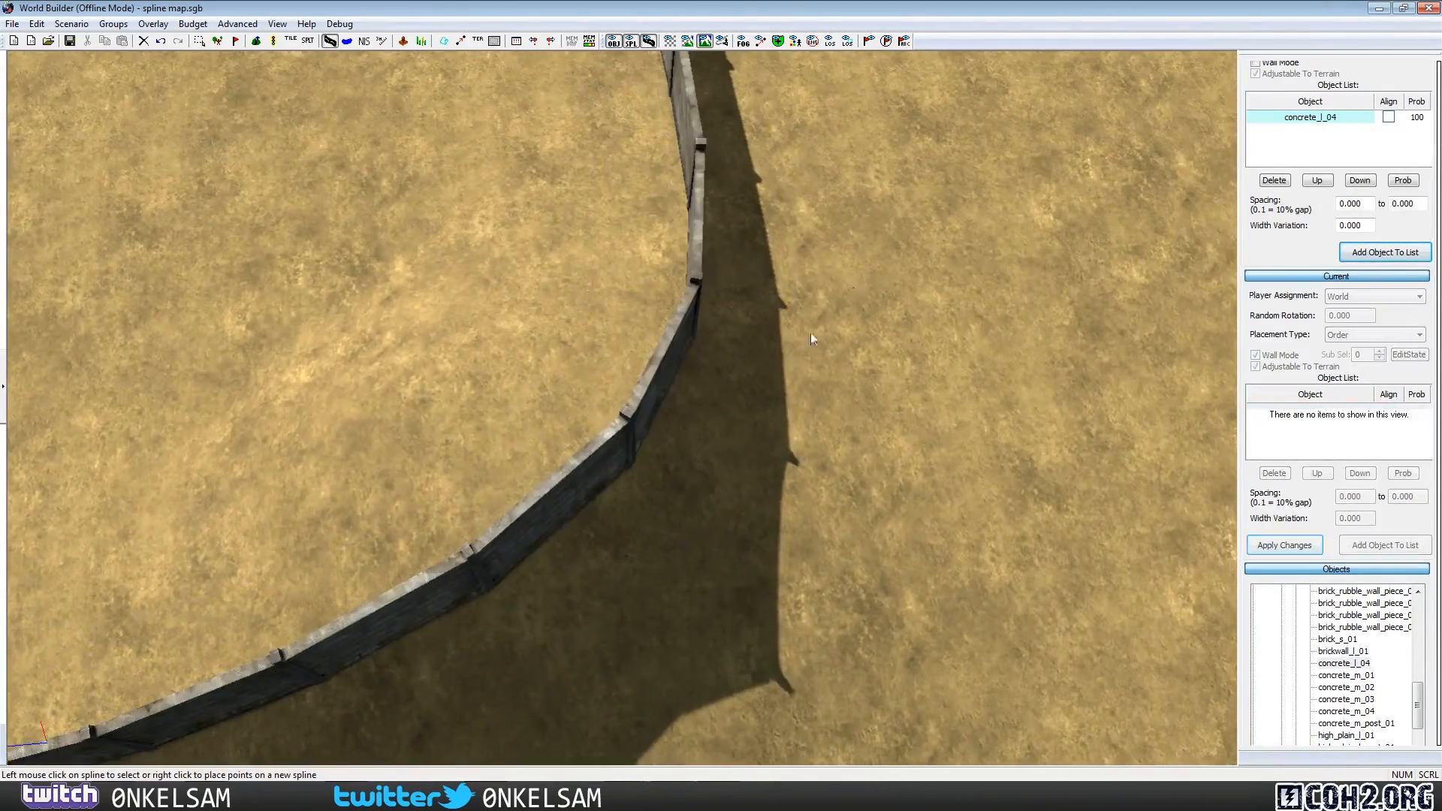
mouse_move(835, 390)
middle_down()
mouse_move(774, 451)
mouse_move(670, 505)
mouse_move(781, 473)
mouse_move(808, 398)
middle_up()
click(595, 428)
middle_drag(596, 428, 368, 434)
click(992, 518)
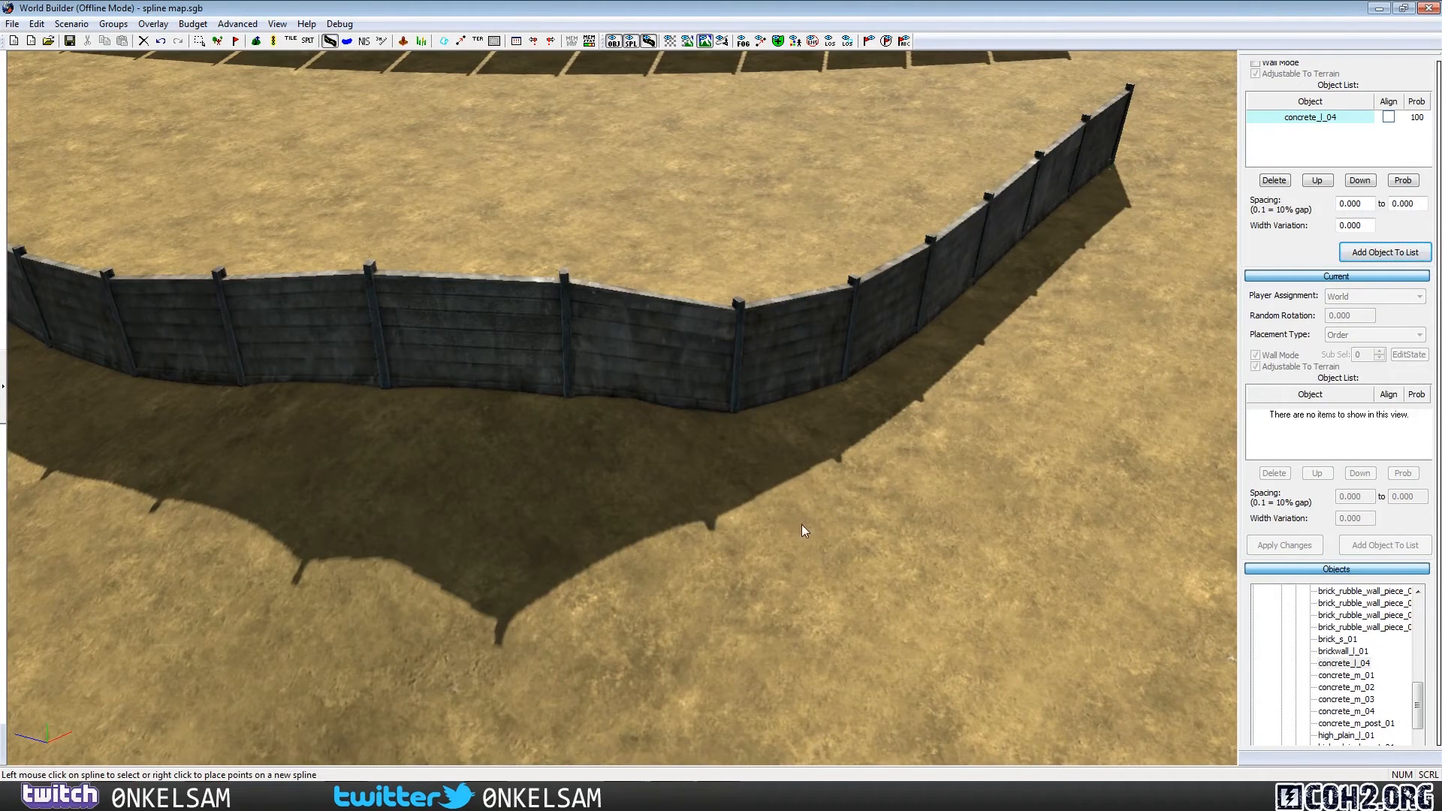
Step: Select the Wall Mode spline to examine its numbered segments from several angles, then deselect it
click(618, 418)
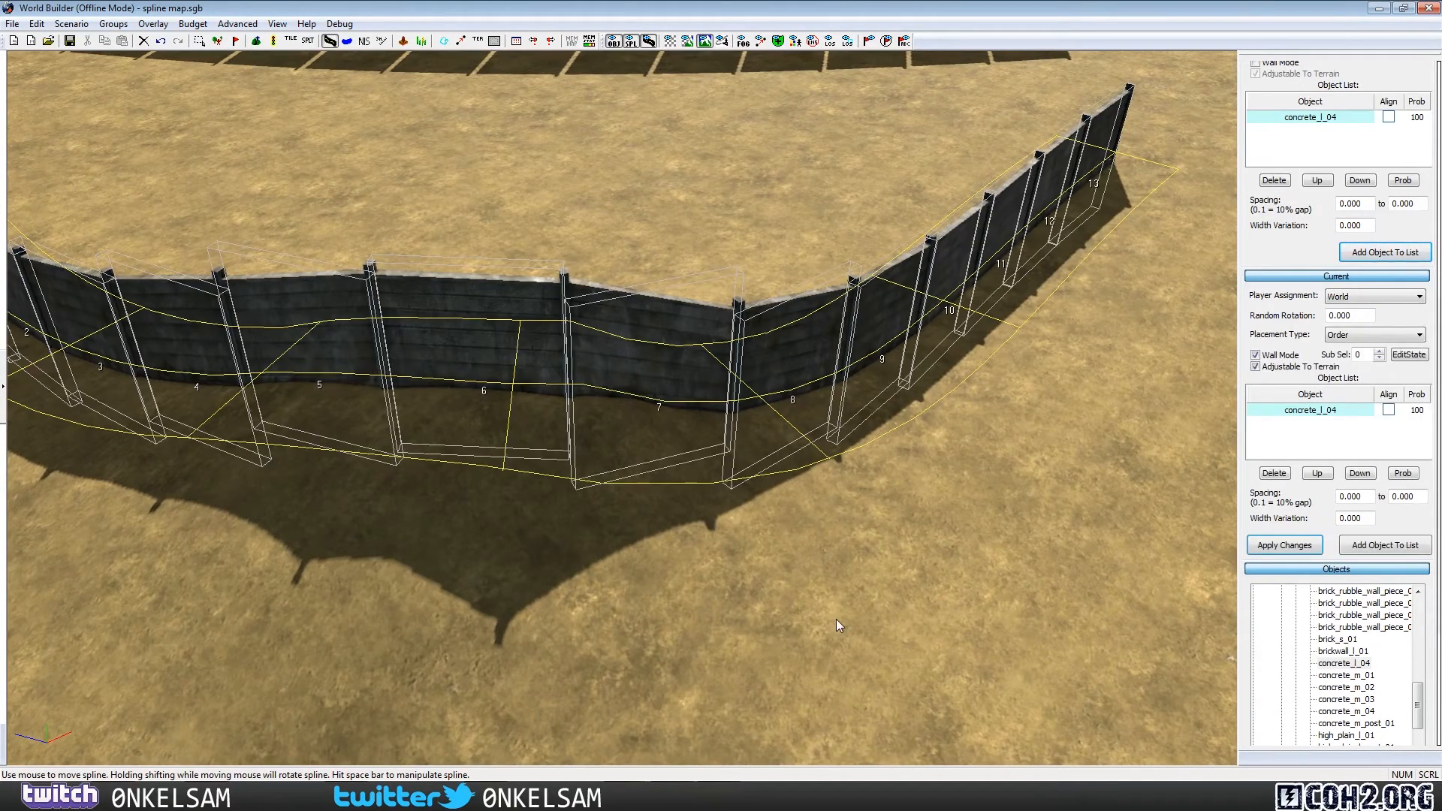
middle_drag(675, 250, 679, 203)
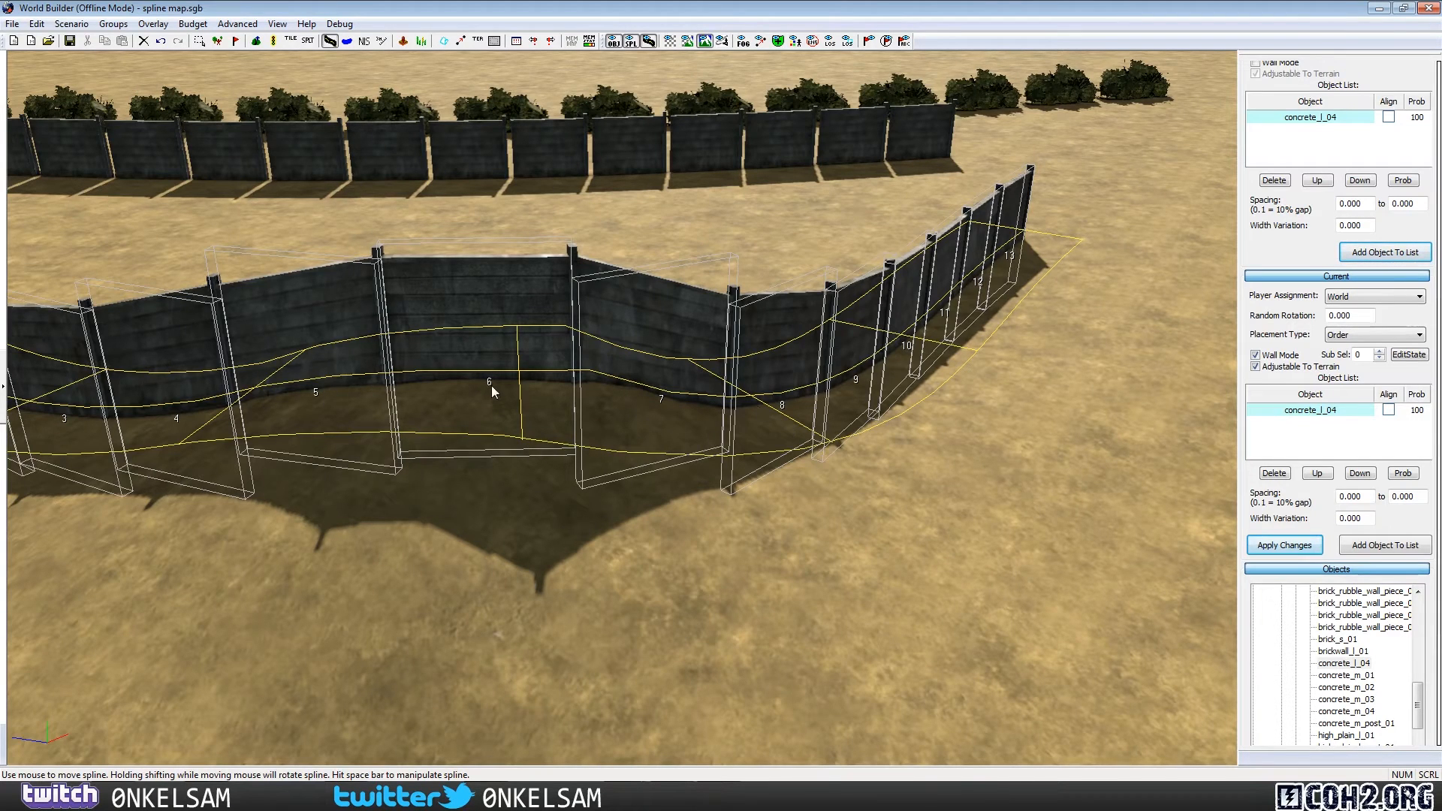
middle_drag(860, 383, 863, 439)
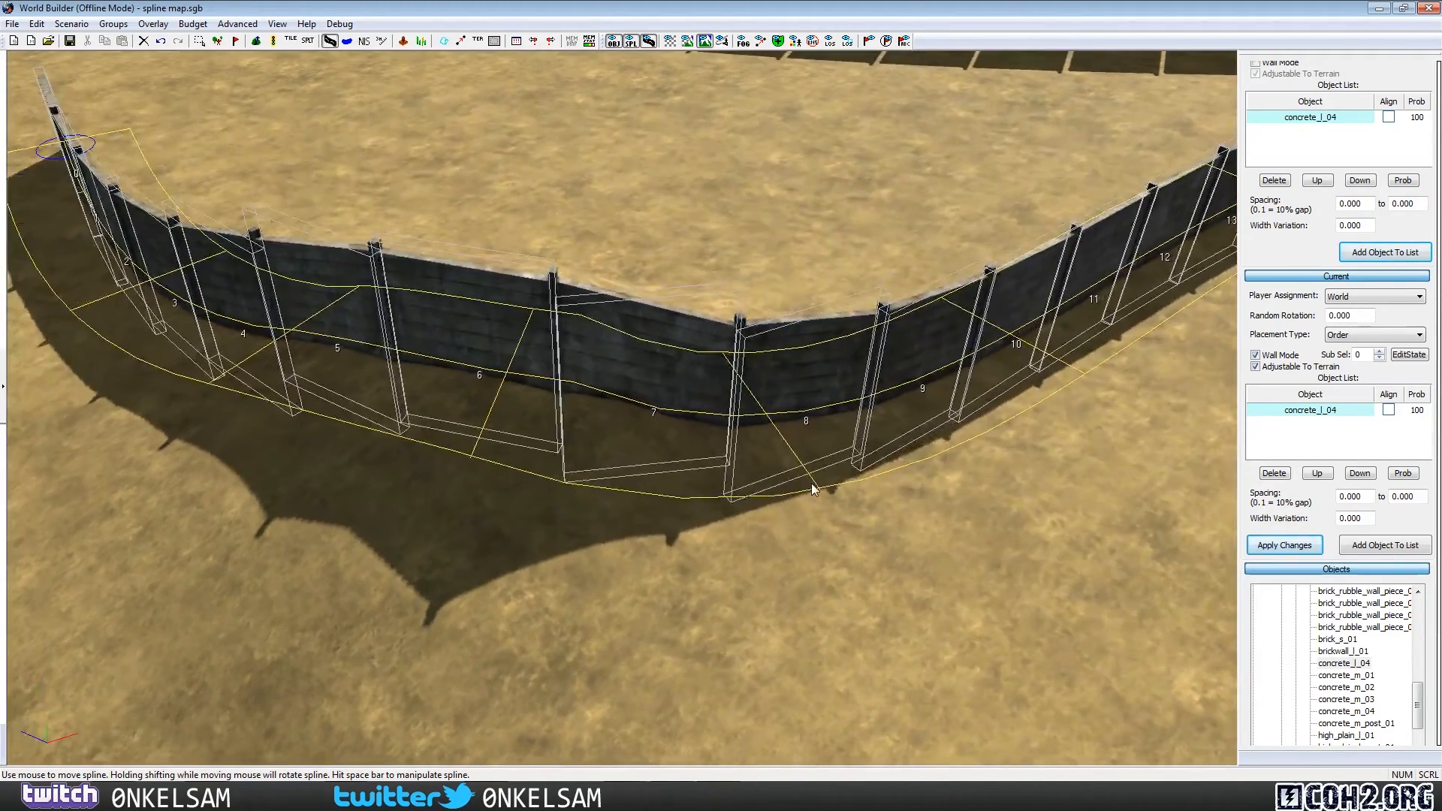
middle_drag(822, 488, 657, 507)
click(806, 609)
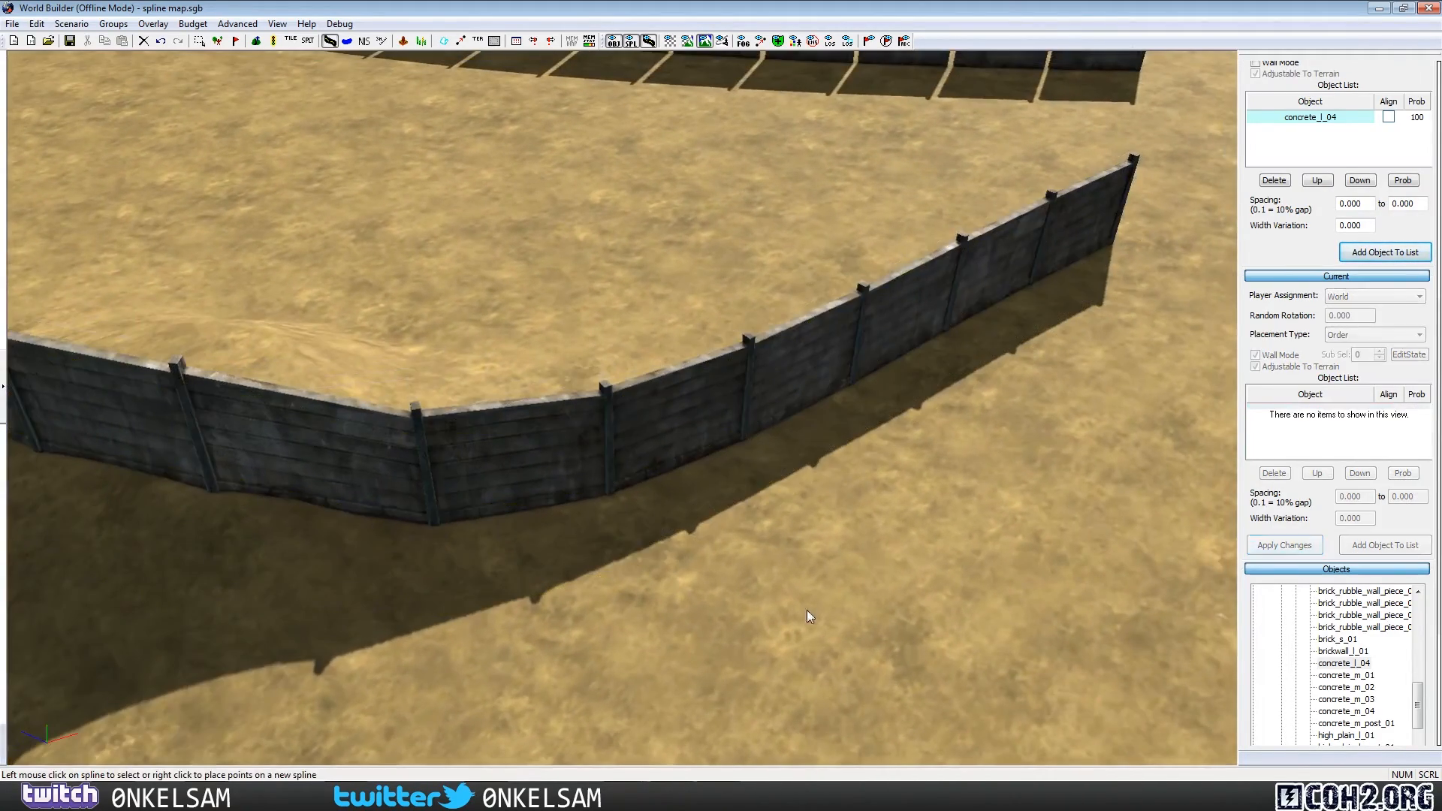
Step: Select the Wall Mode spline, set its sub-selection to segment 9 and open that segment's object states
click(679, 427)
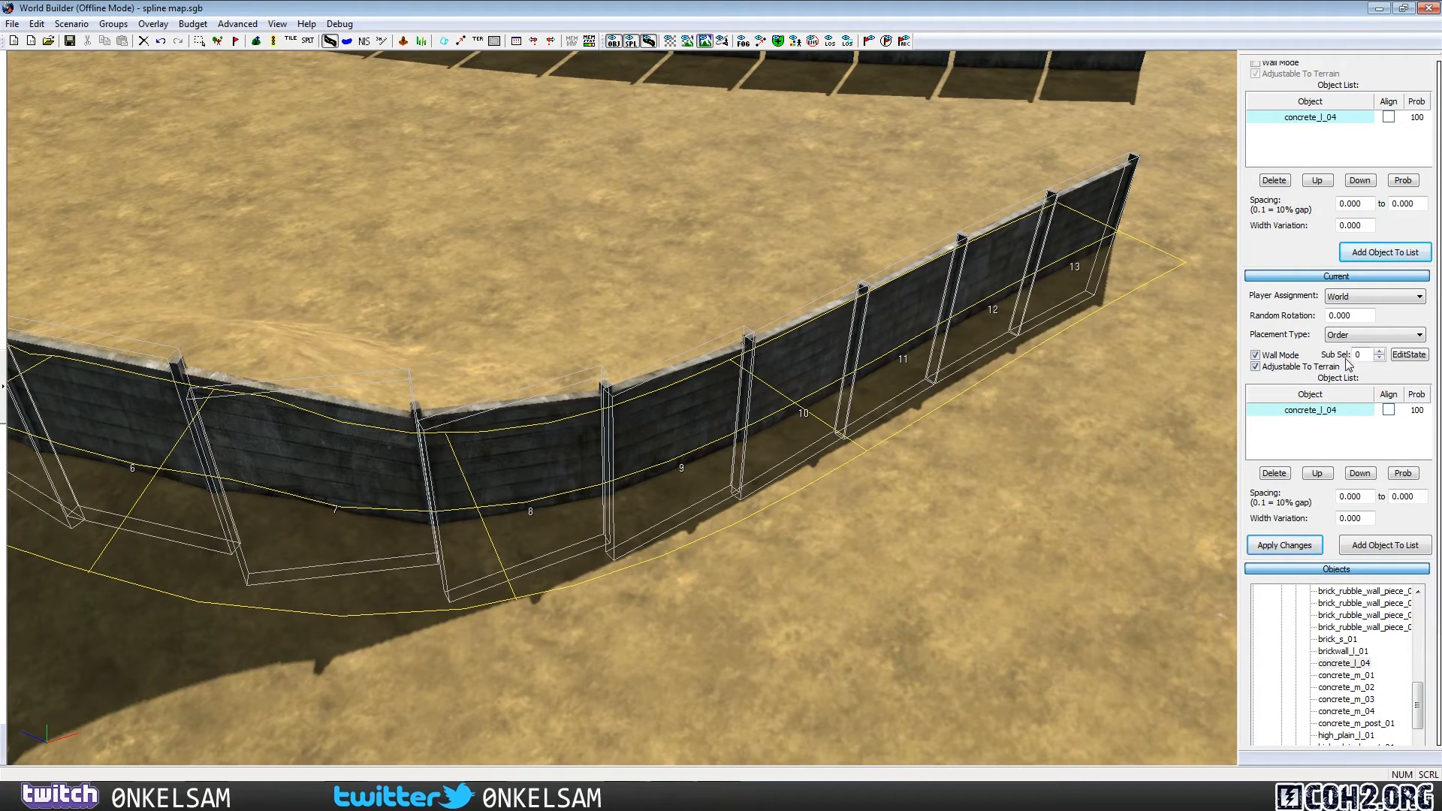
click(1380, 351)
text(4)
click(1381, 351)
click(1409, 355)
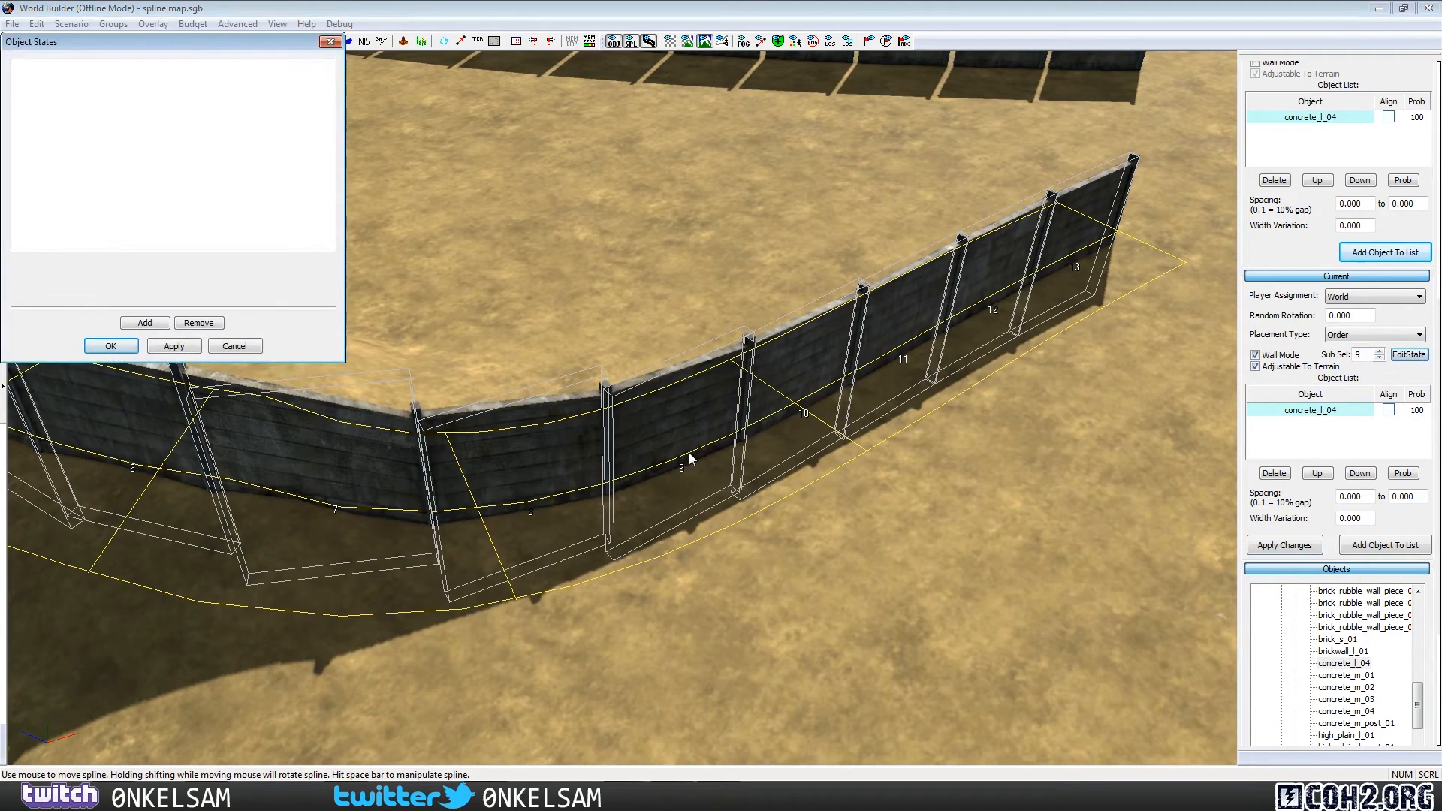
drag(211, 48, 424, 80)
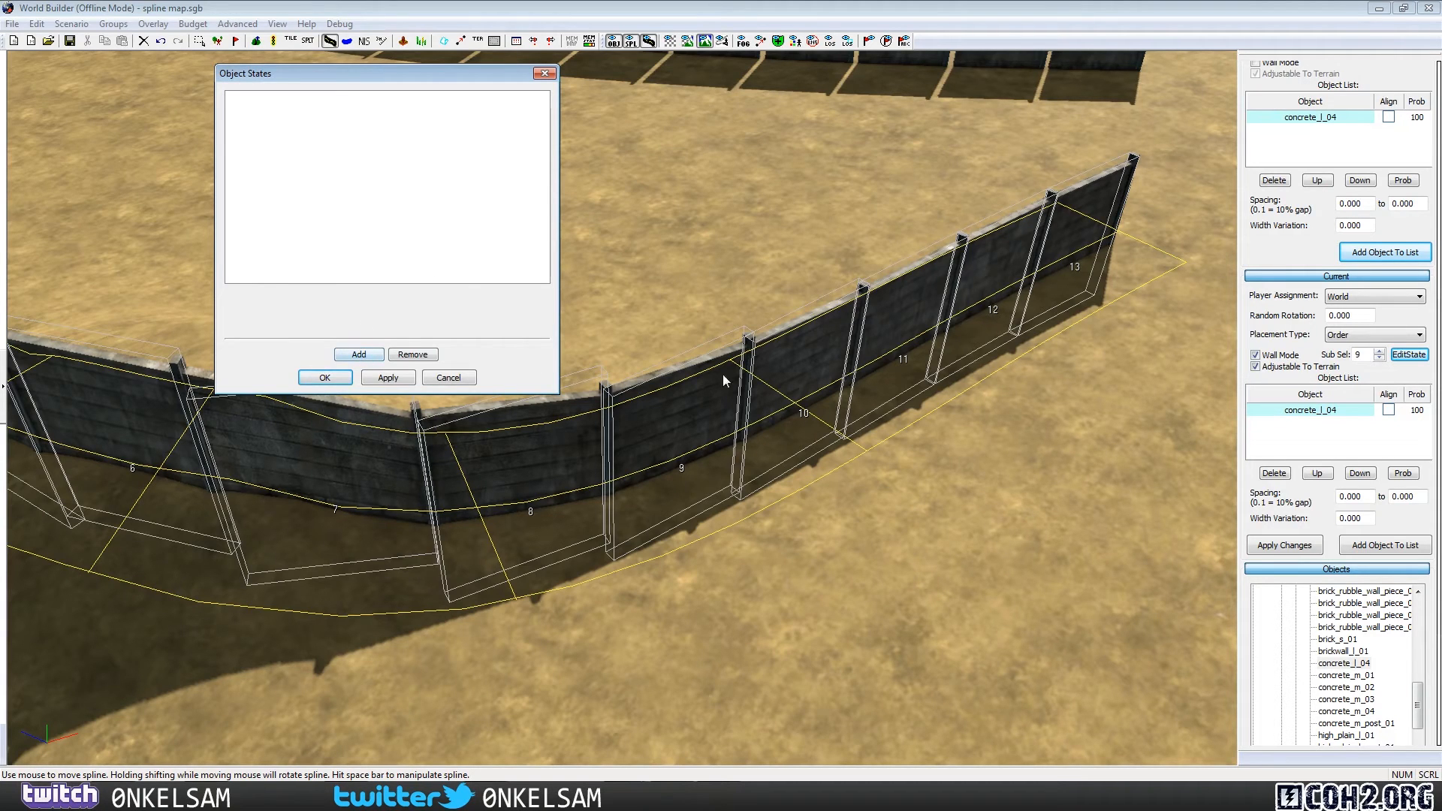
Step: Add a WallDestroy state command to wall segment 9 and accept the object states
click(362, 355)
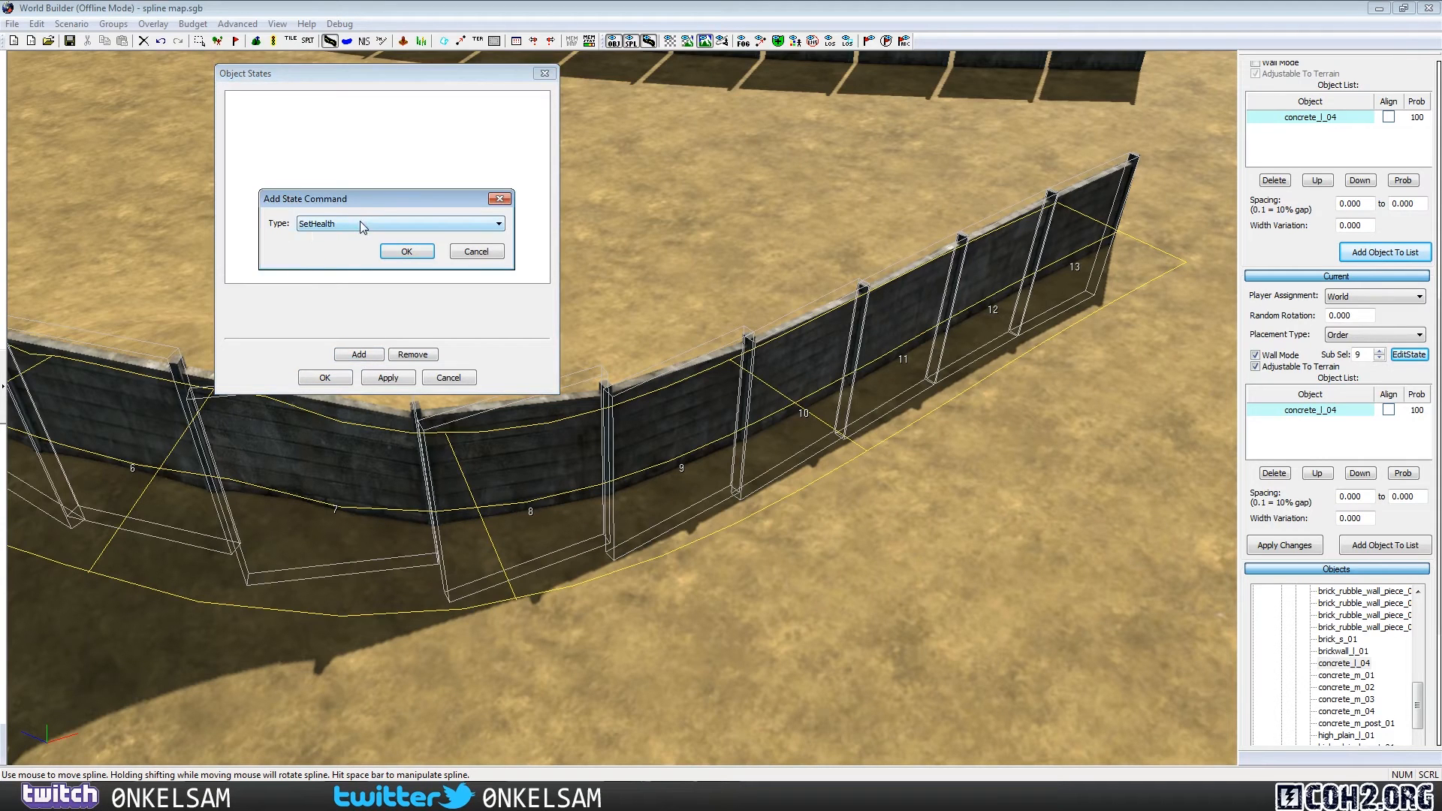
drag(383, 197, 405, 159)
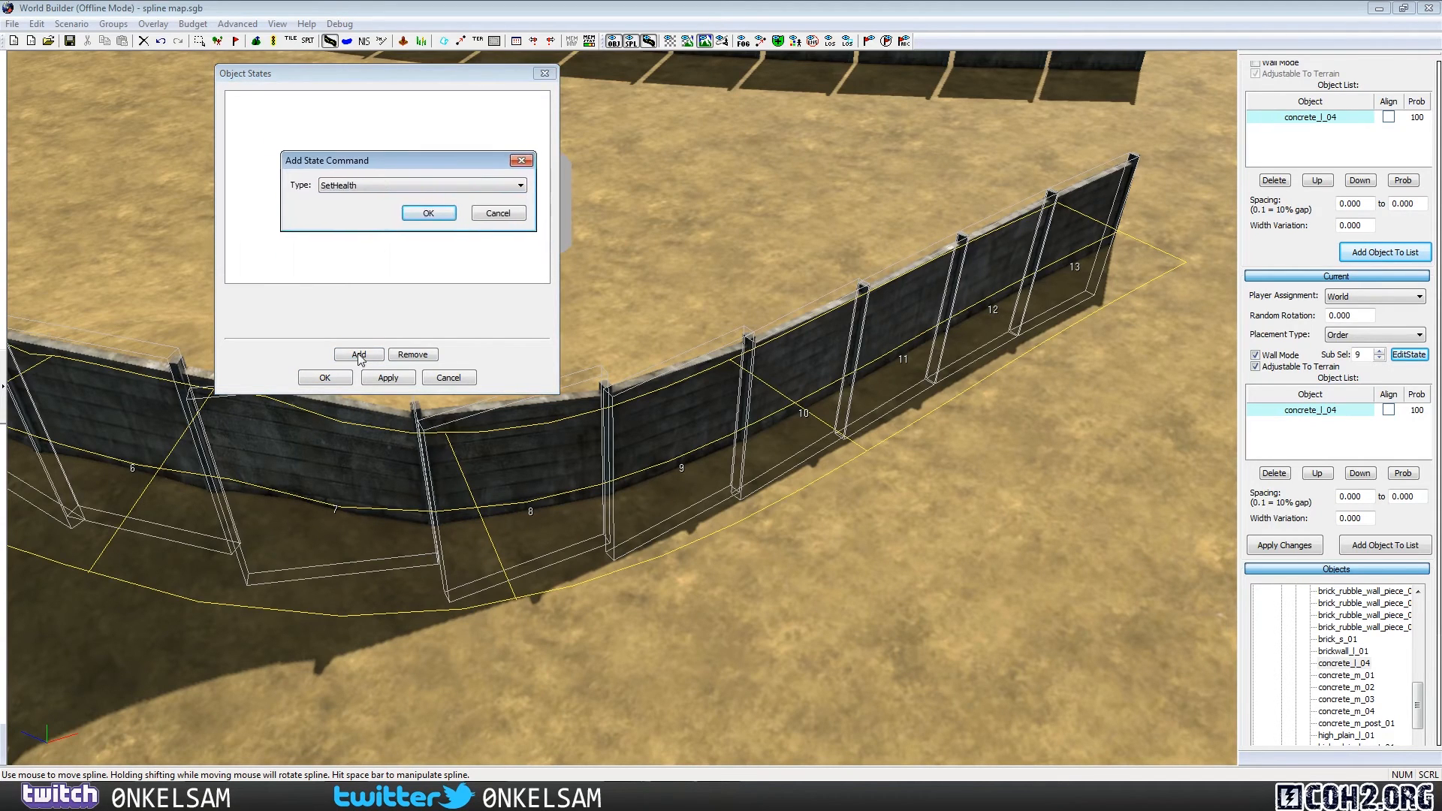
click(484, 185)
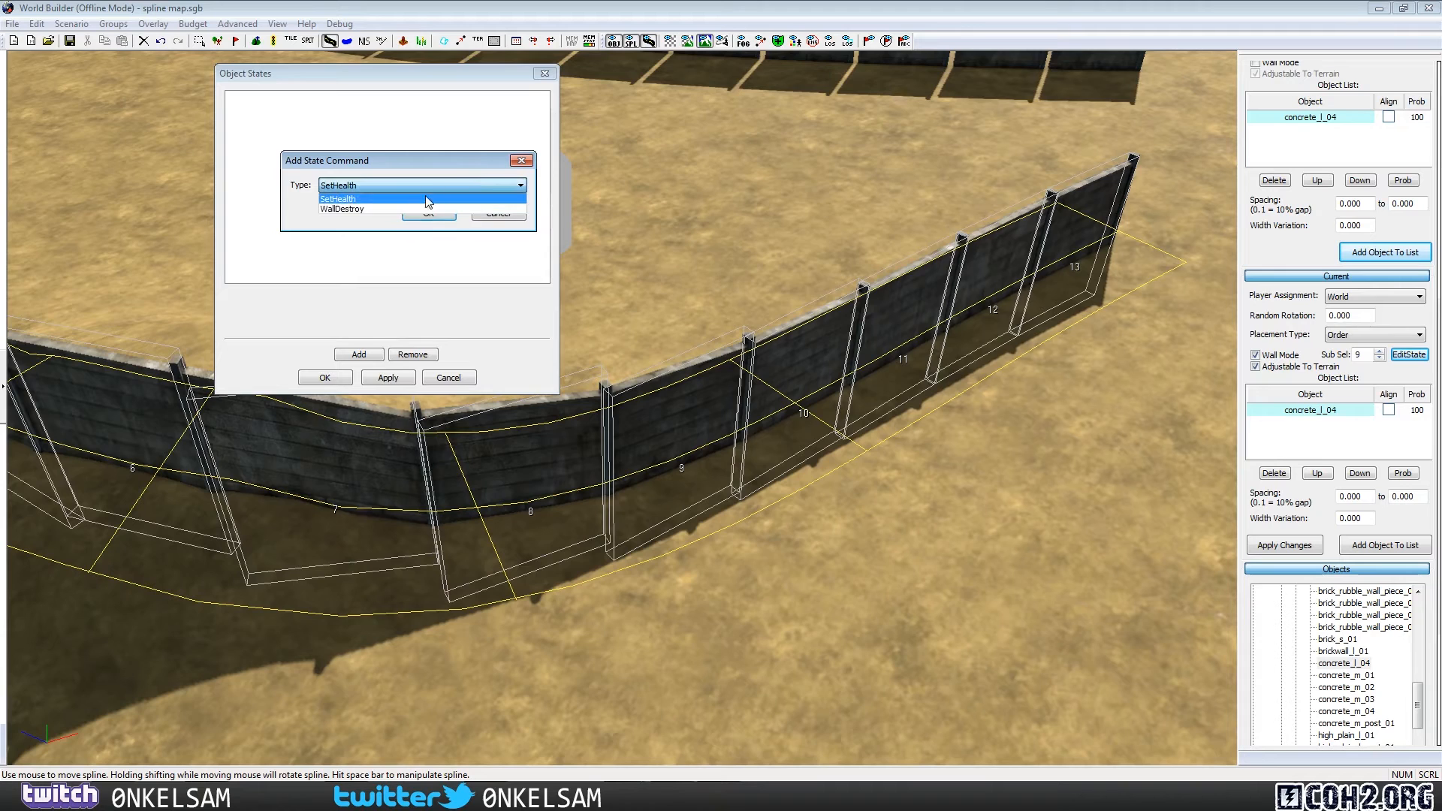
click(373, 208)
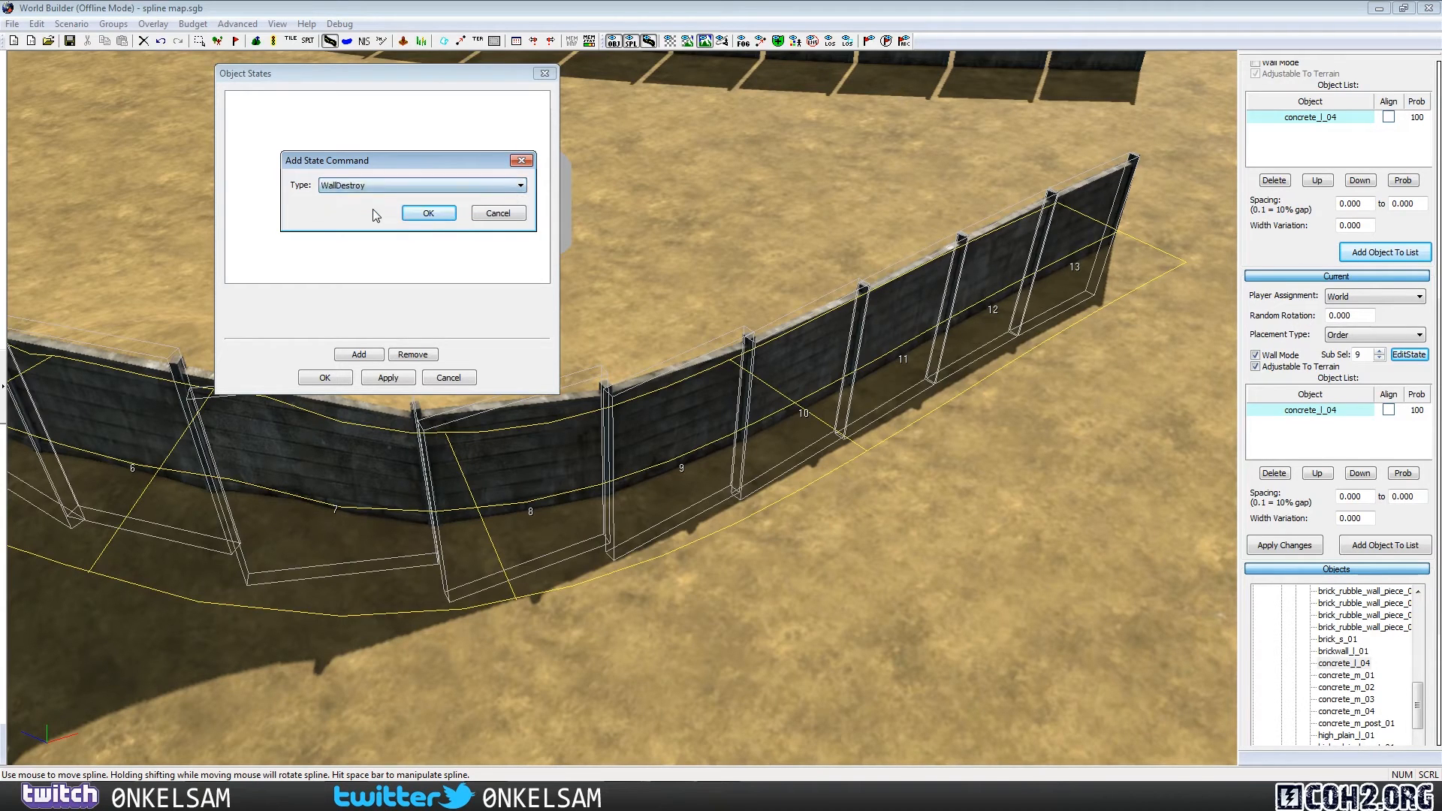
click(430, 214)
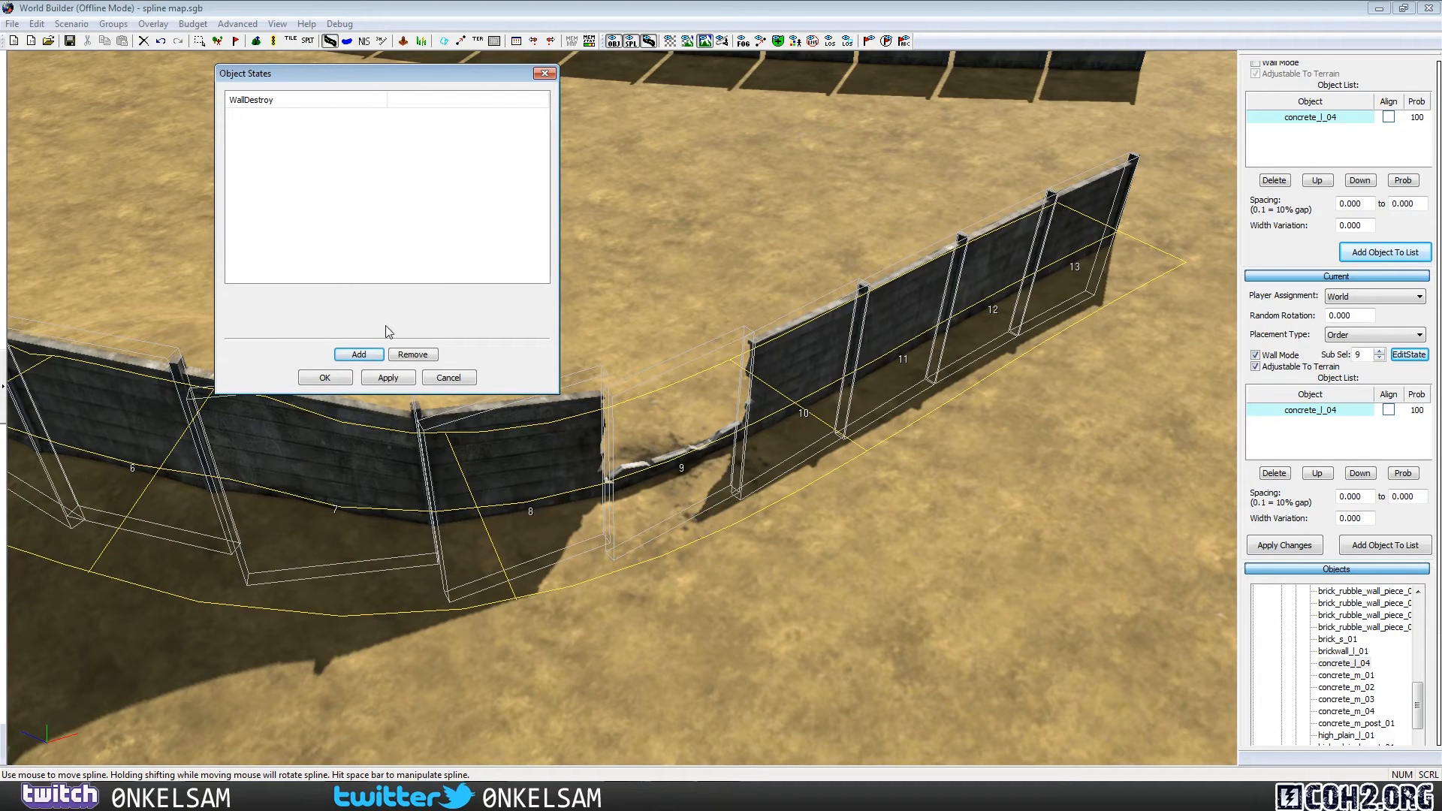
click(325, 377)
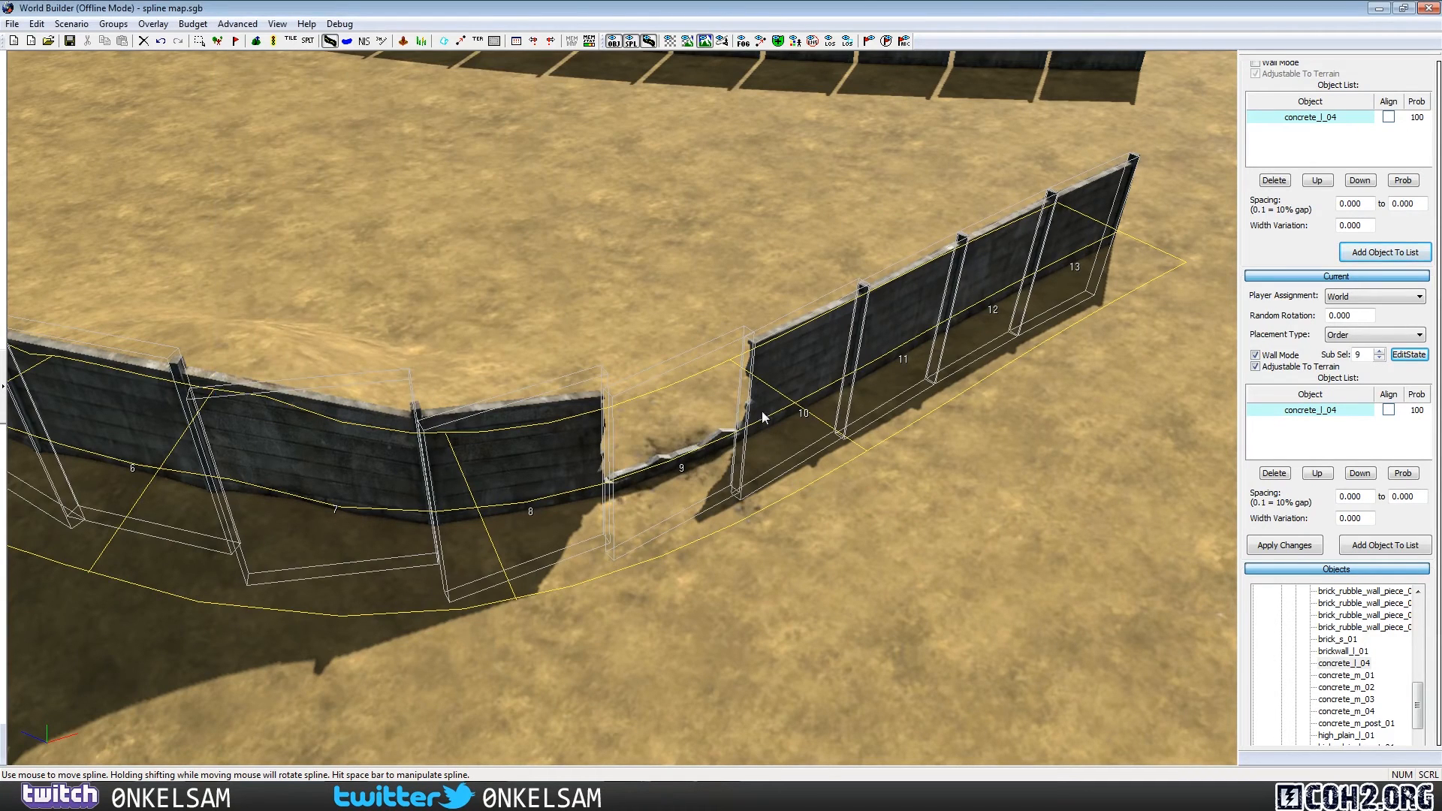
Step: Set the sub-selection to segment 10 and add a WallDestroy state to that wall segment
click(1379, 351)
double_click(1360, 355)
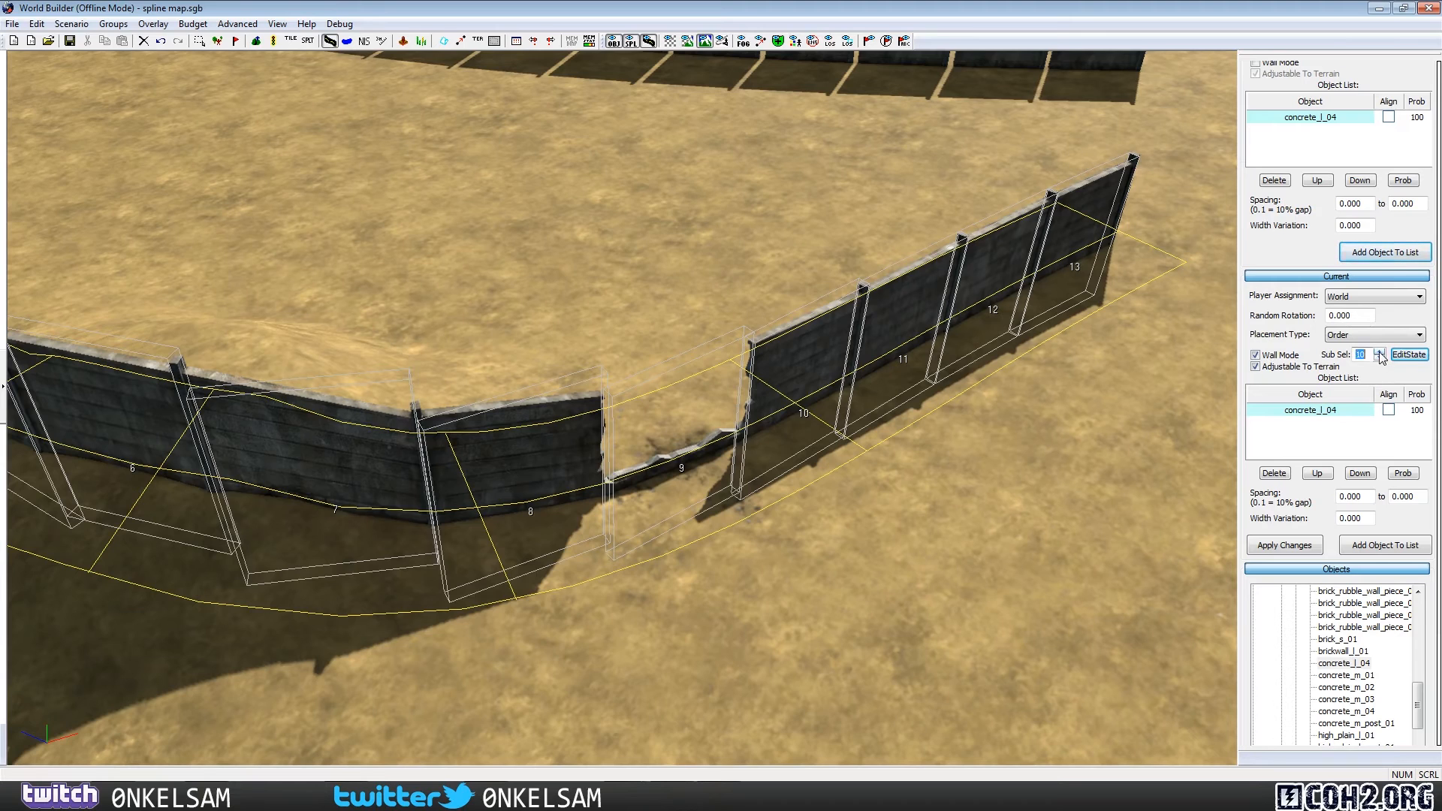
click(1409, 355)
click(359, 354)
click(401, 211)
click(403, 246)
click(403, 252)
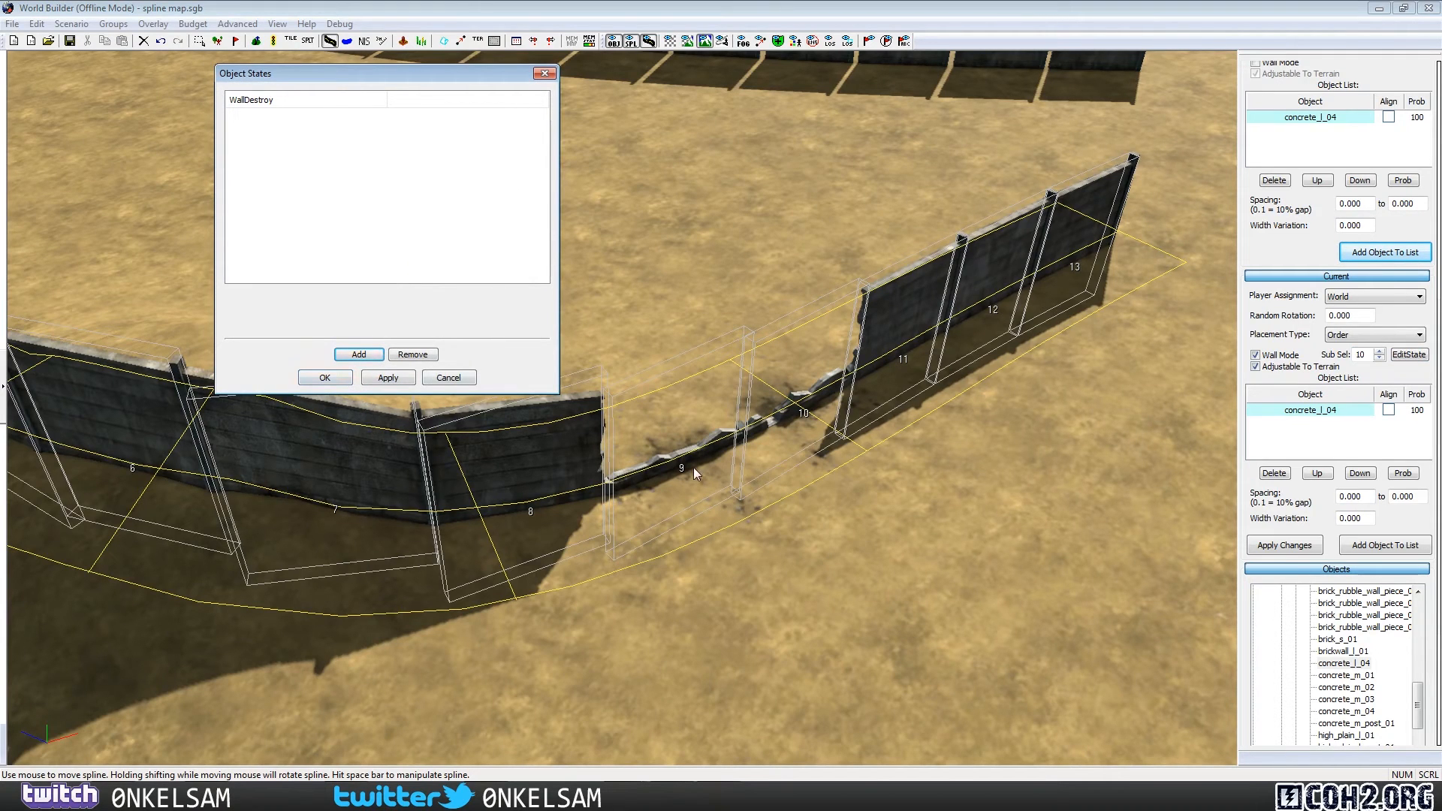
click(324, 377)
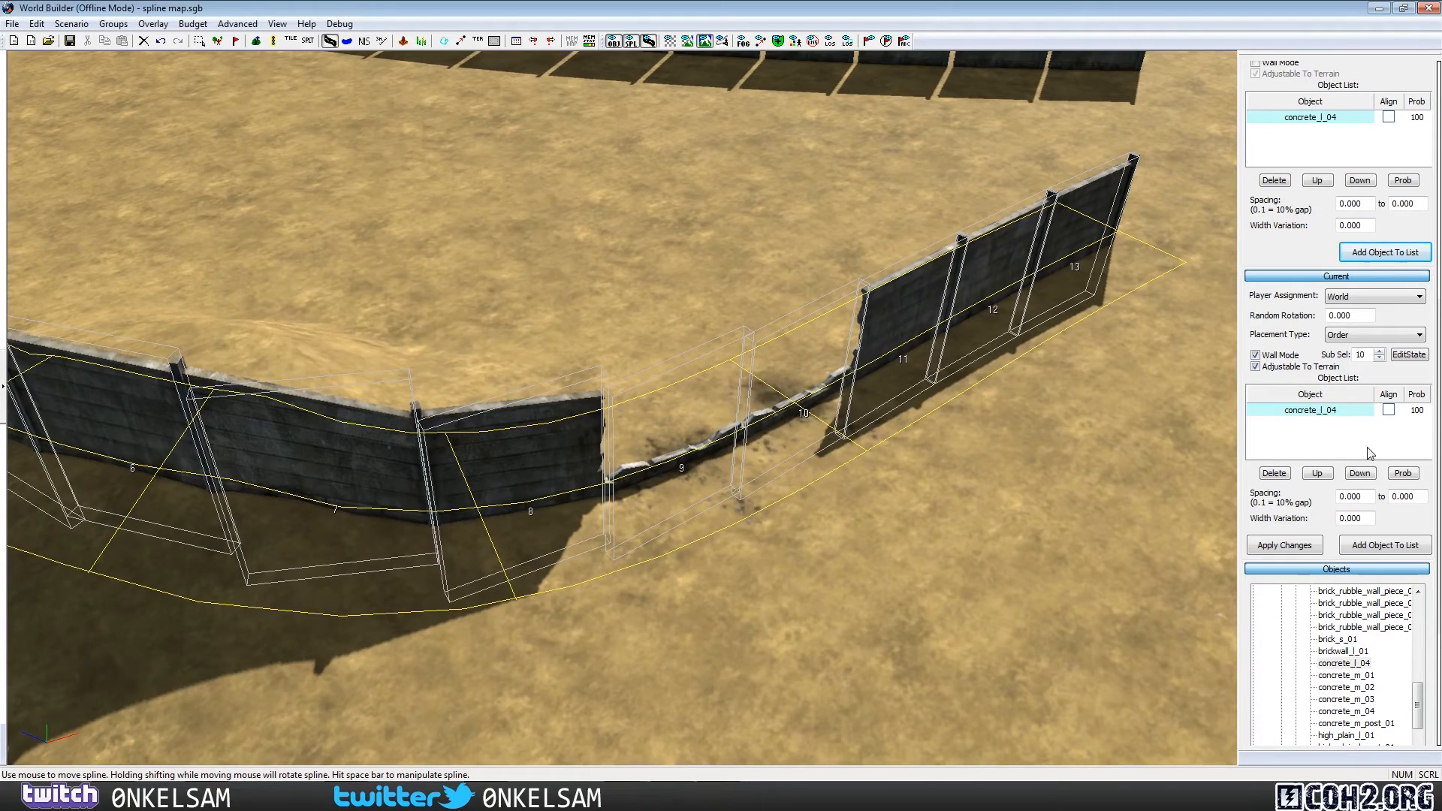
Step: Set the sub-selection to segment 9, remove its WallDestroy state, accept the object states and deselect the wall spline
double_click(1361, 357)
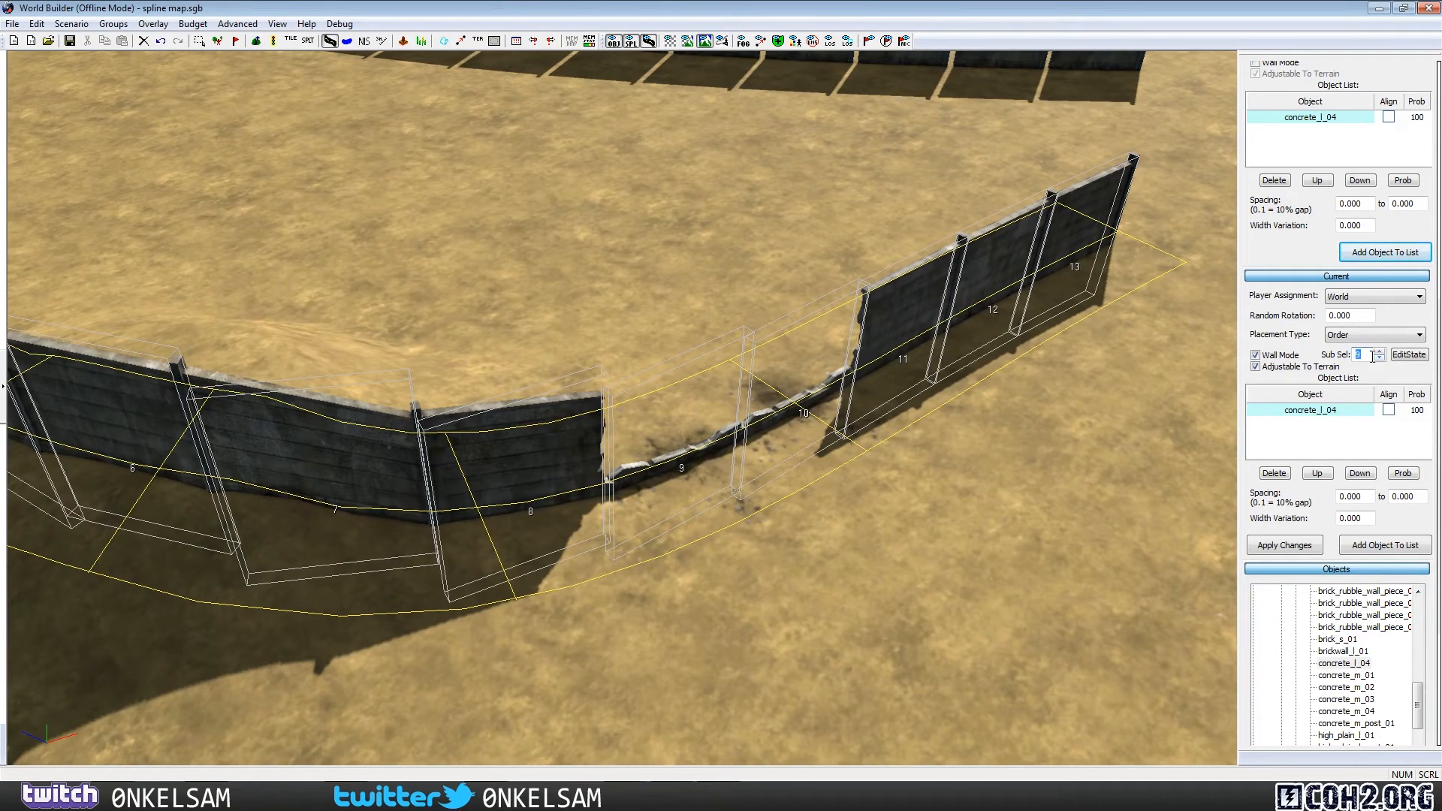
text(9)
click(1409, 355)
click(248, 101)
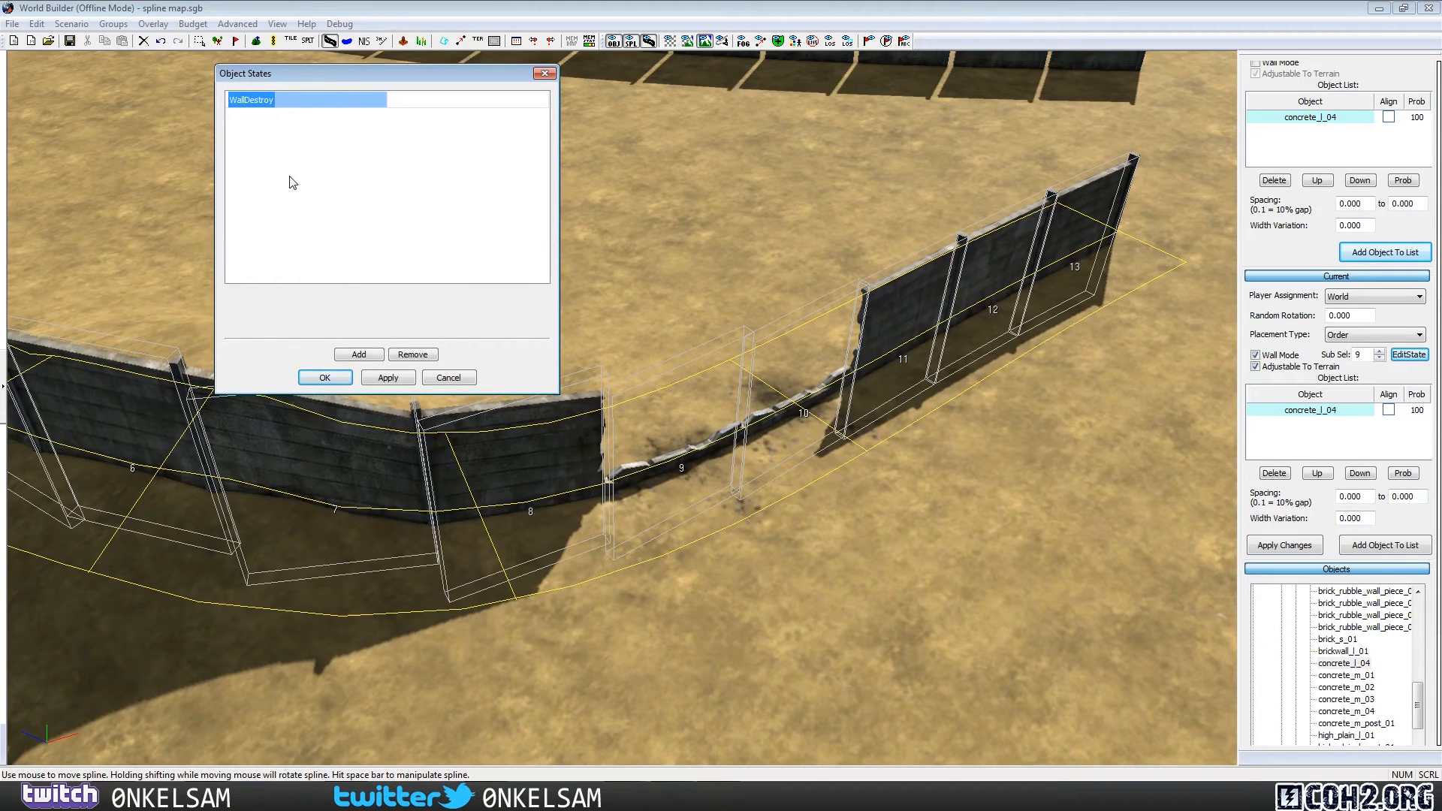
click(413, 355)
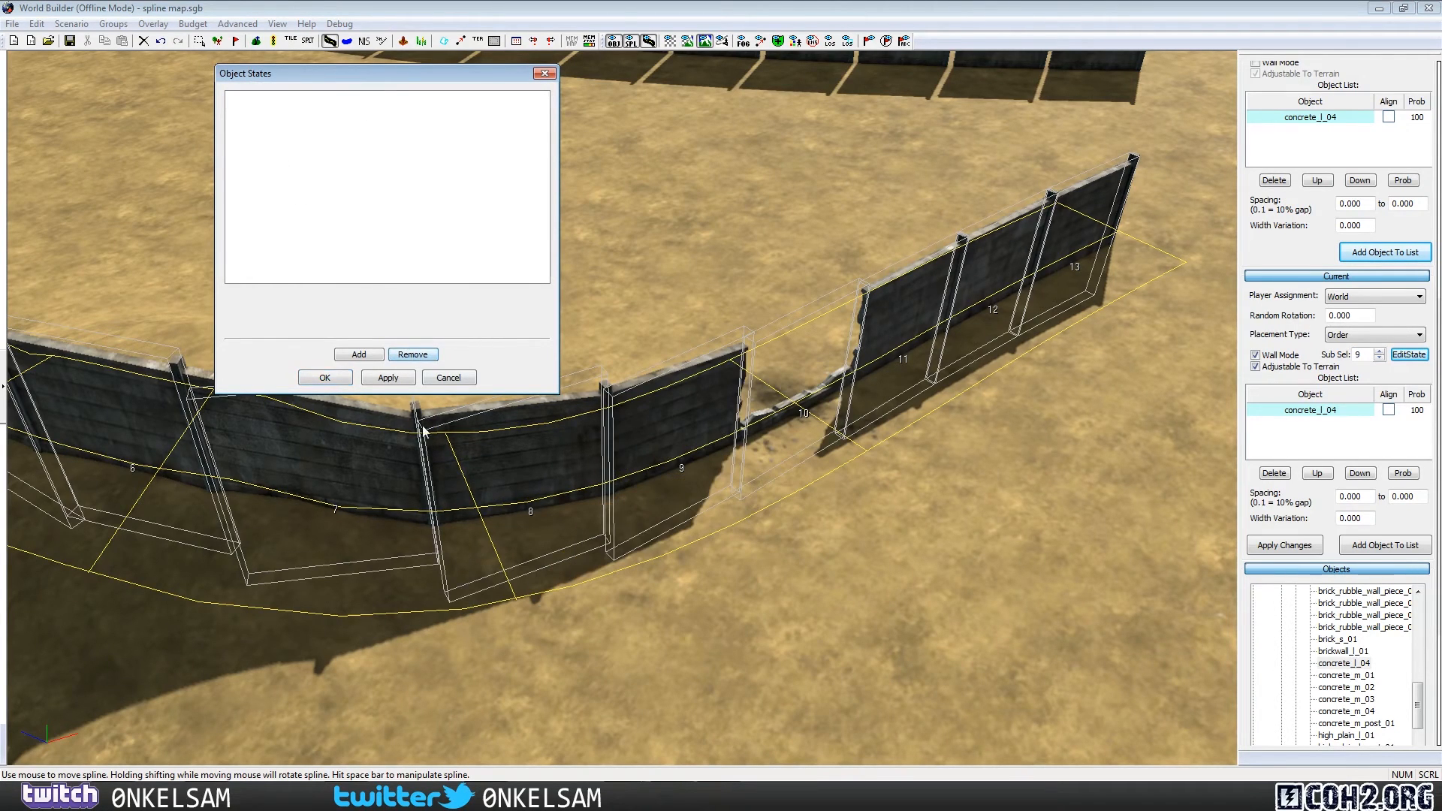
click(325, 377)
click(873, 633)
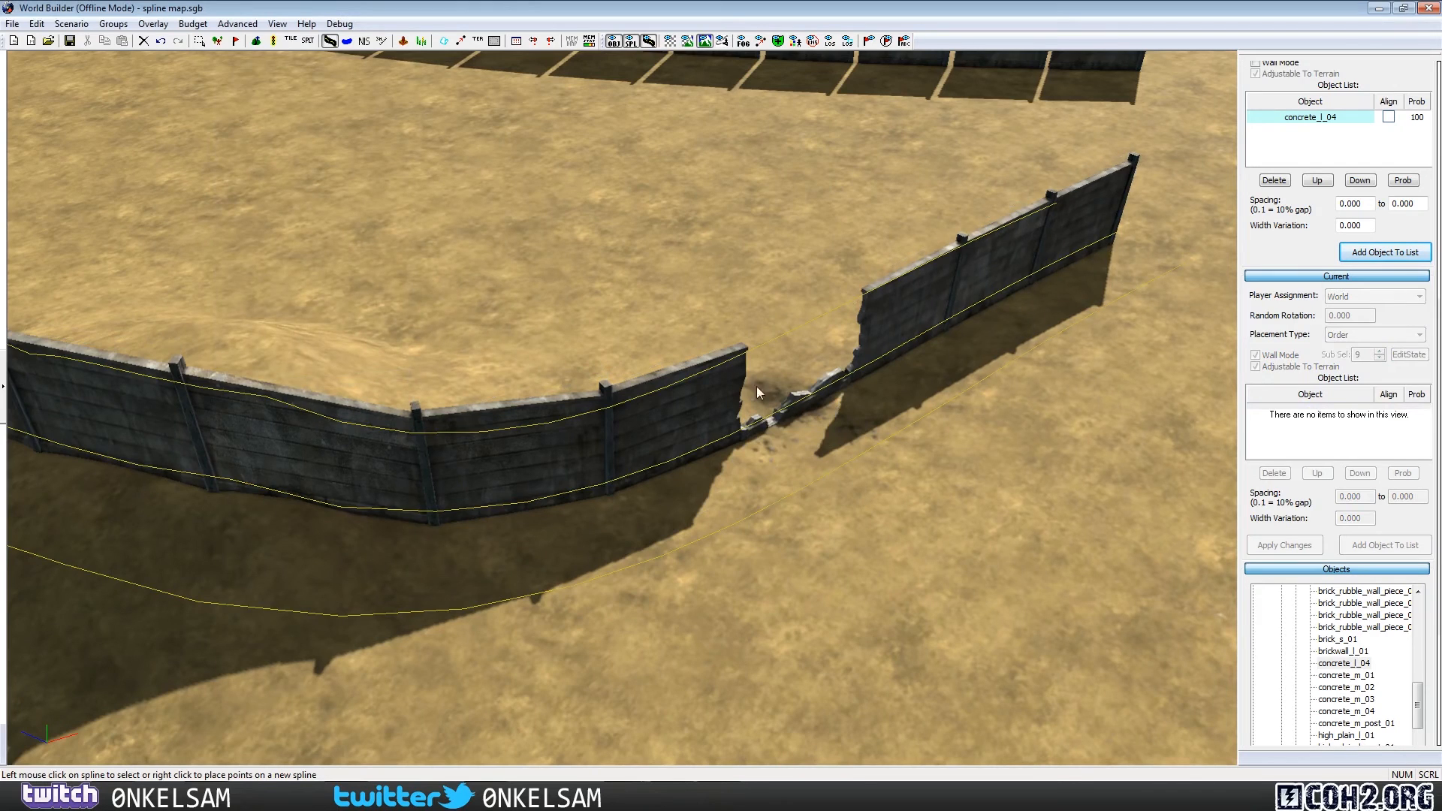
Step: Inspect segments 9 and 10 of the Wall Mode spline, both with the spline selected and deselected
click(714, 426)
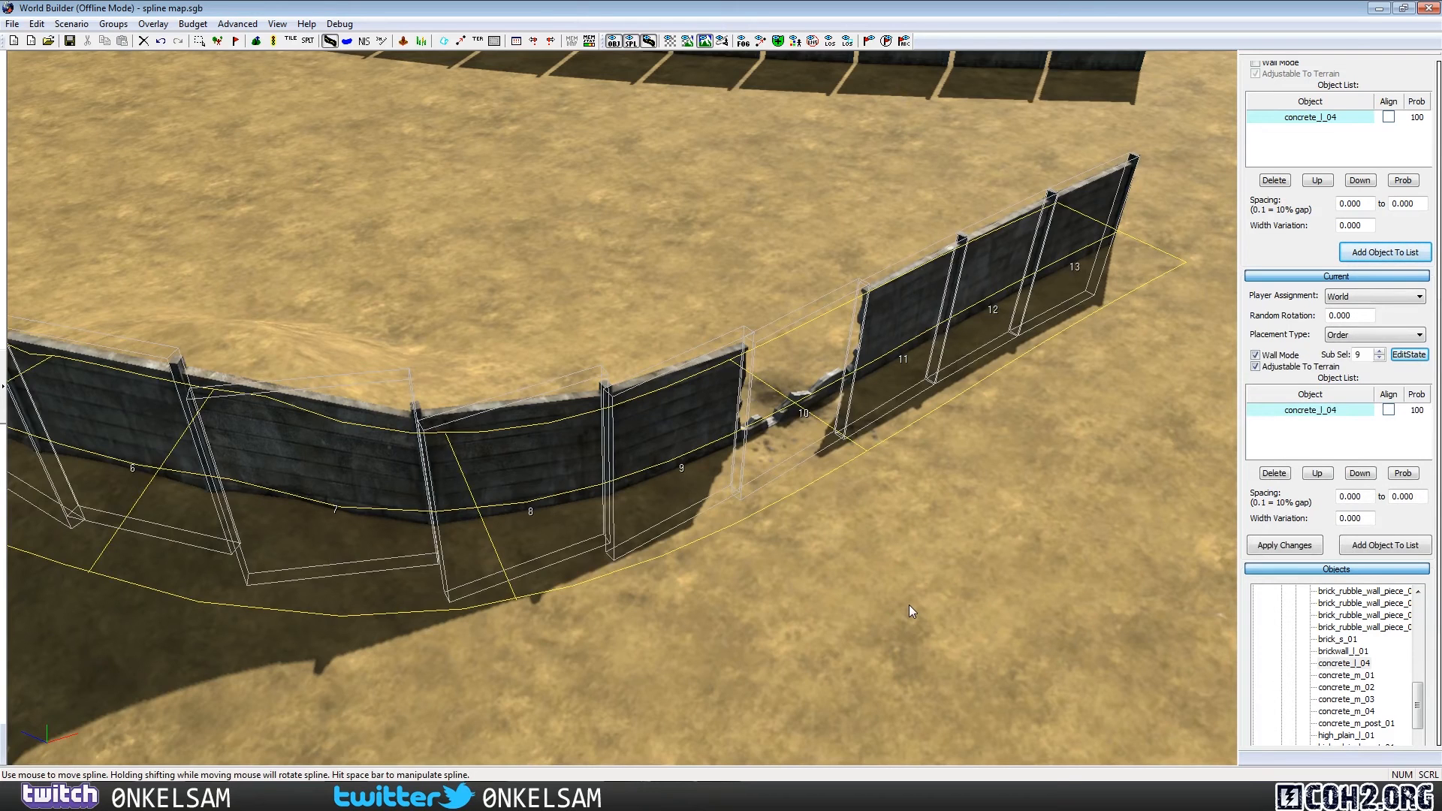
click(945, 660)
click(677, 470)
click(949, 580)
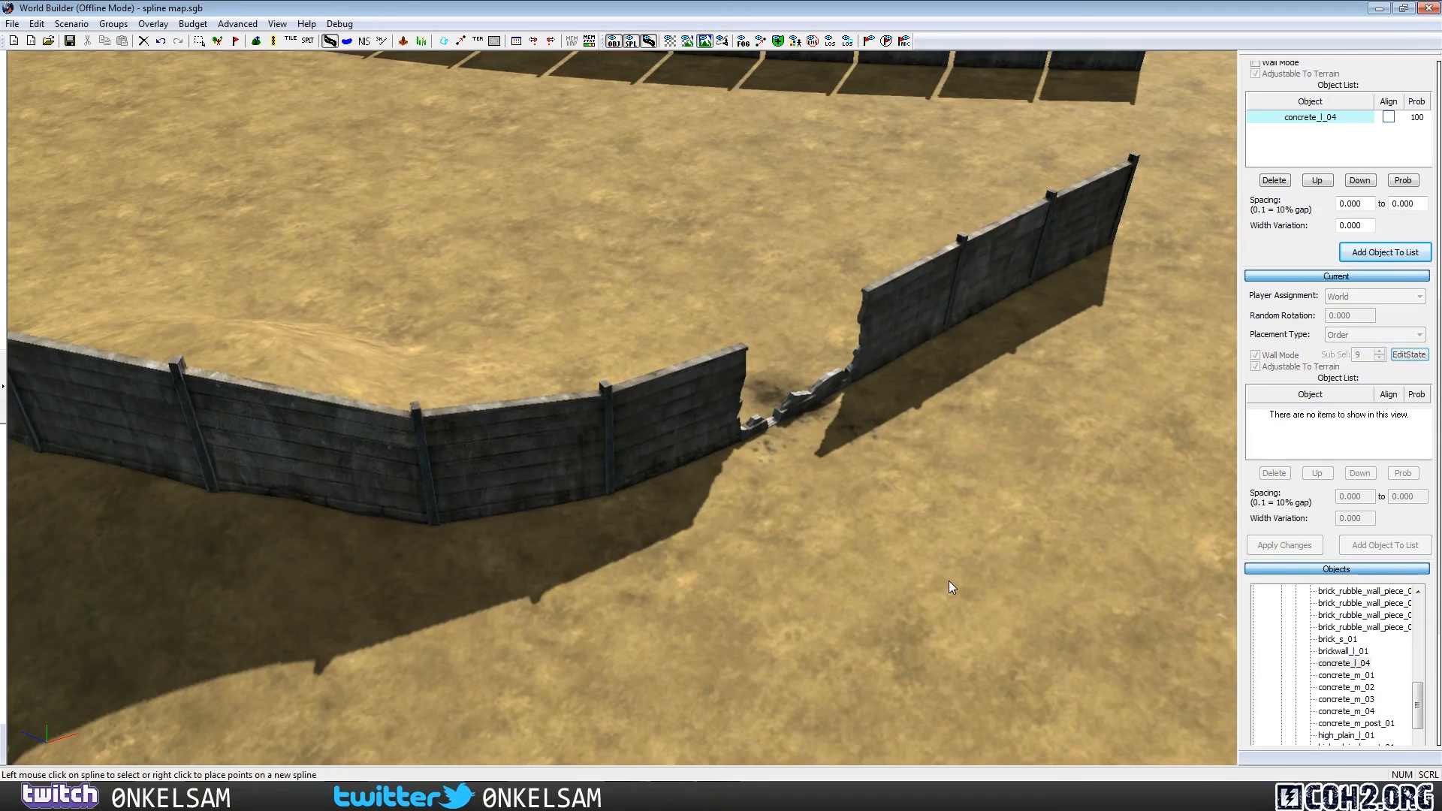
scroll(949, 580, down, 5)
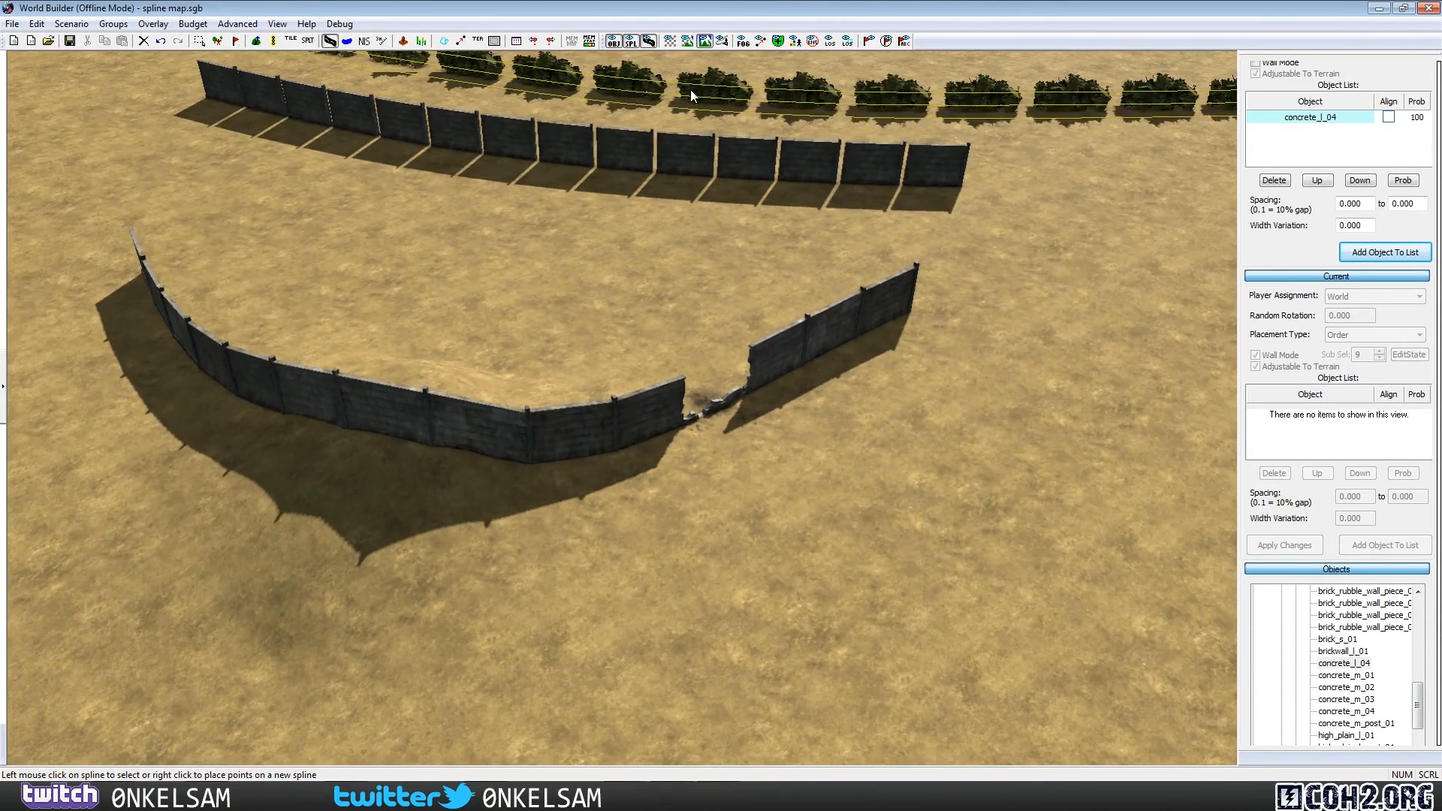
click(622, 425)
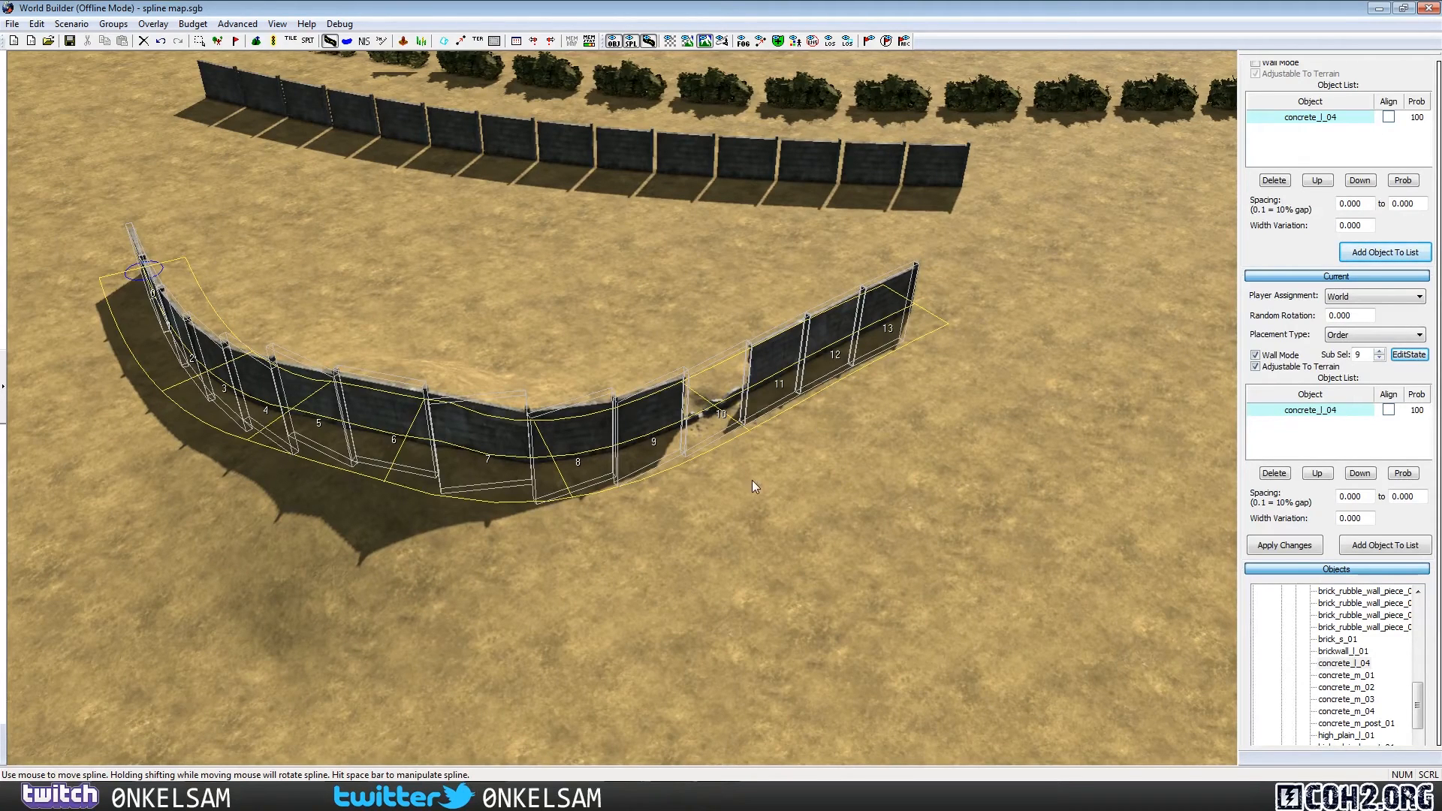
Step: Check the state command types offered for segment 9 of the bush_row_01_summer spline, cancelling without adding any
click(991, 104)
middle_drag(1015, 159, 804, 378)
scroll(805, 378, up, 2)
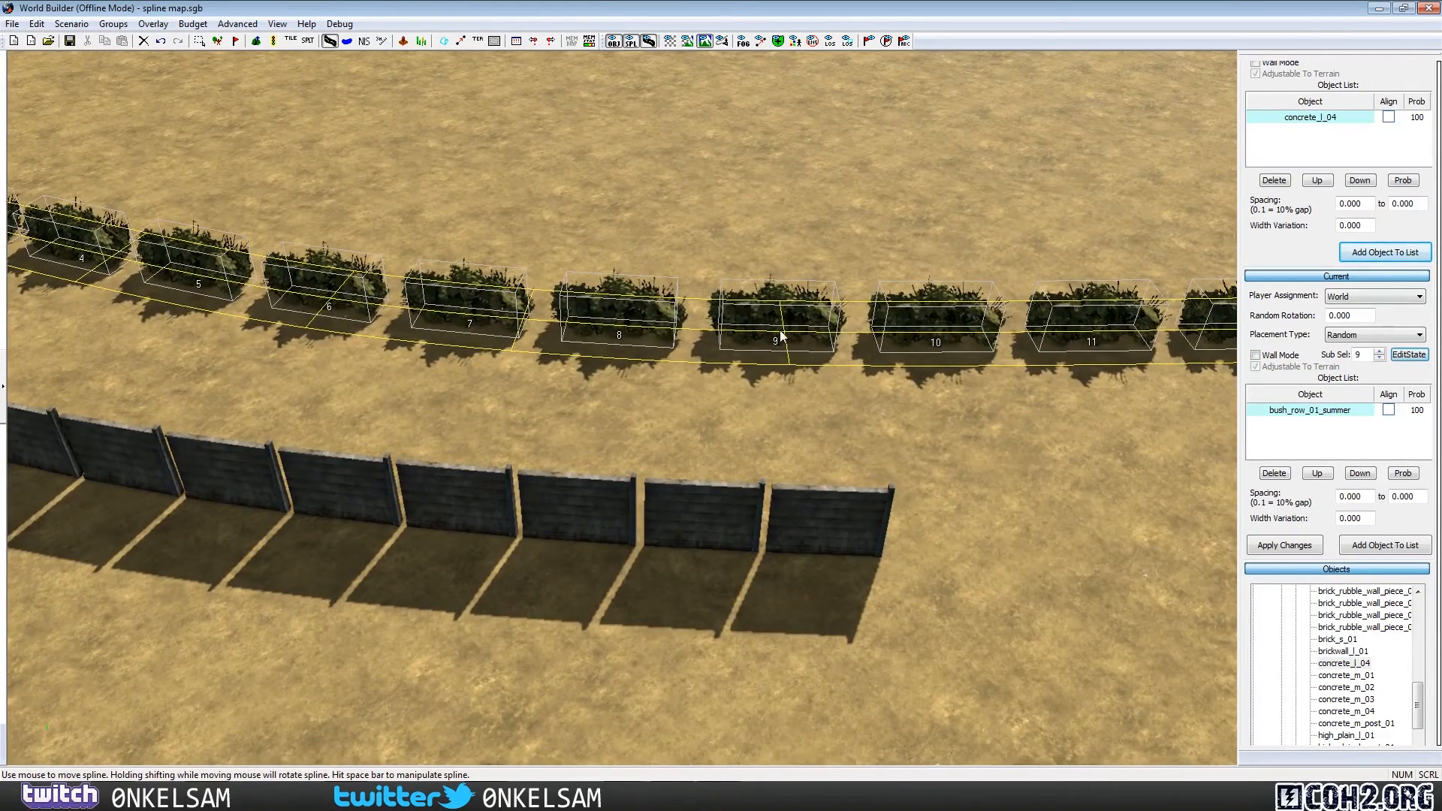
click(1408, 356)
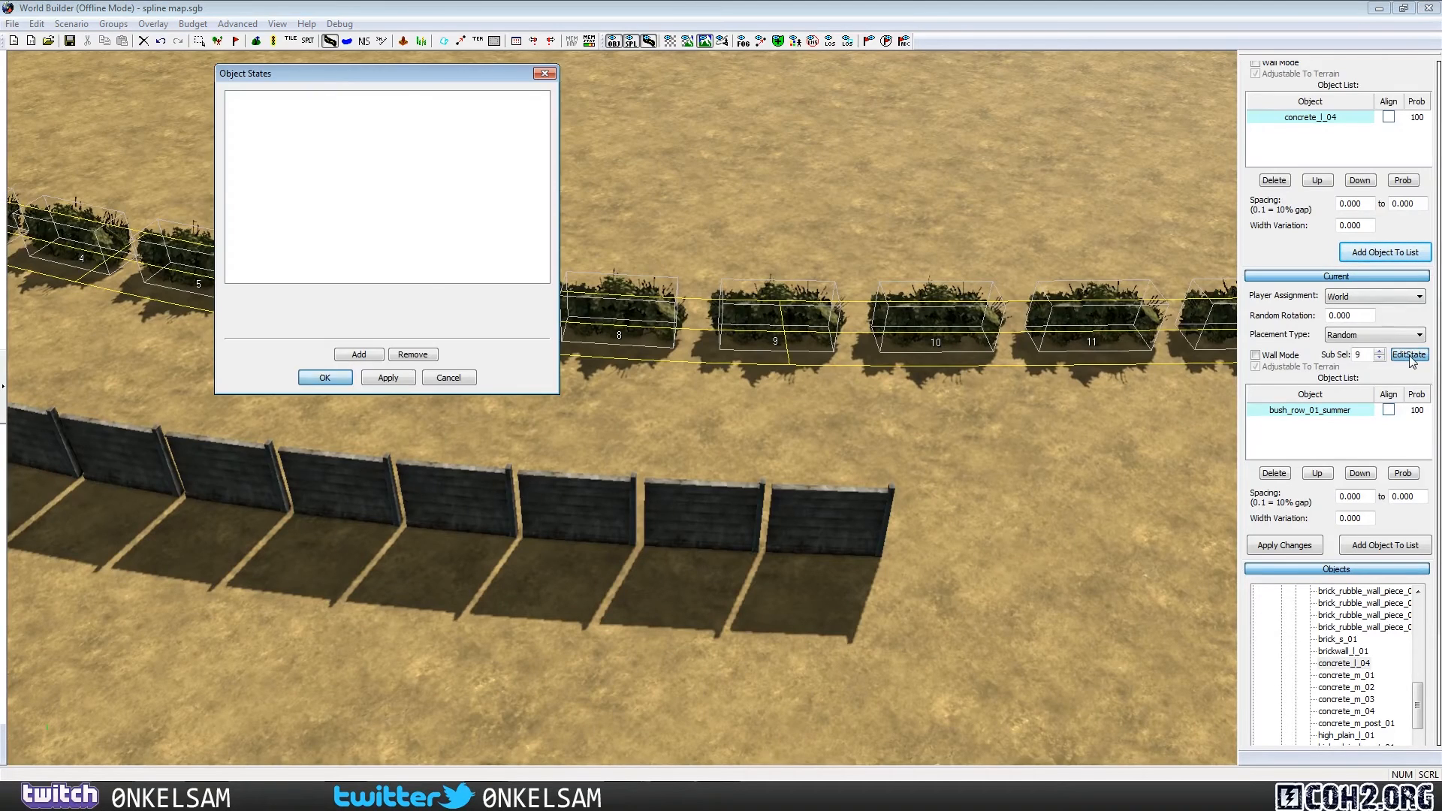
click(360, 354)
click(424, 224)
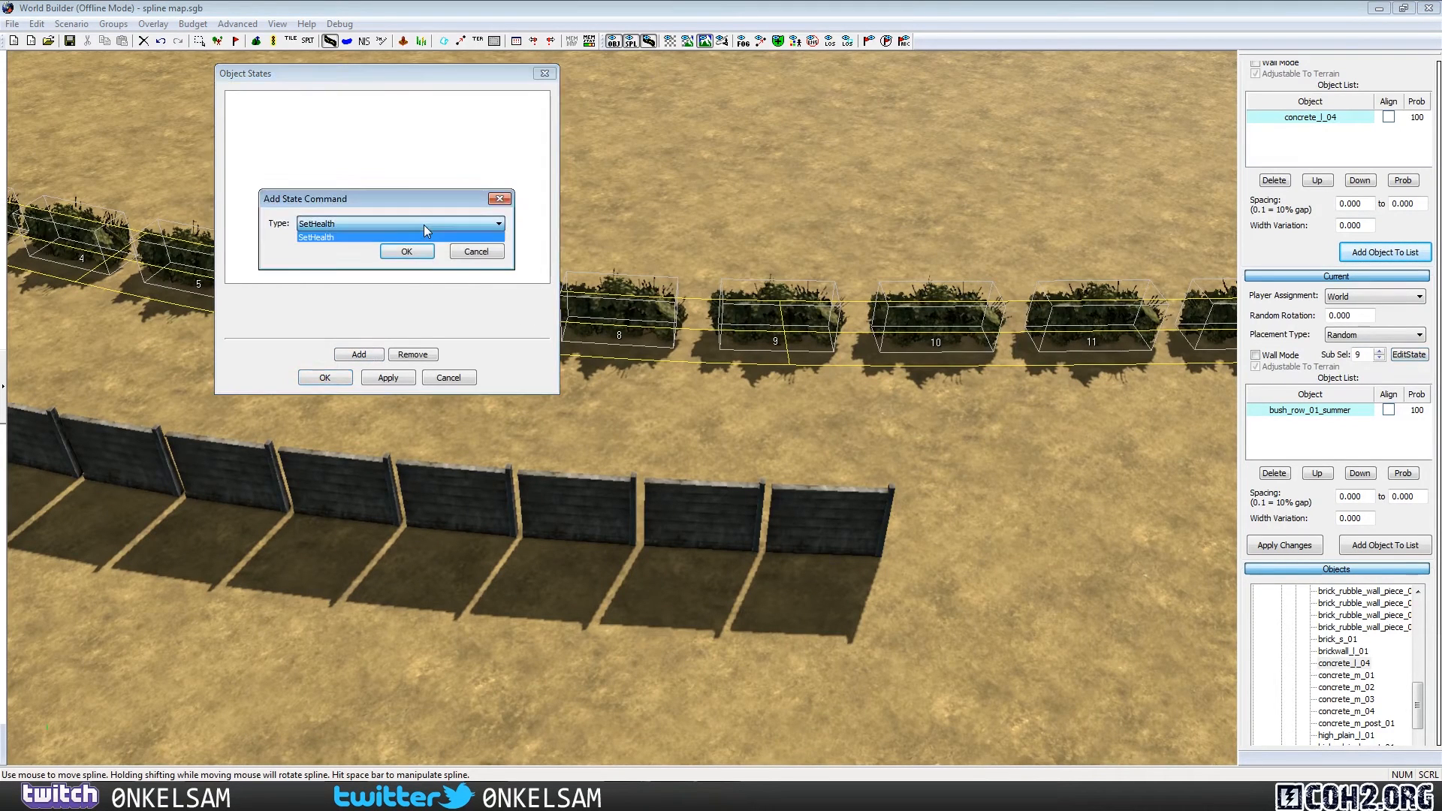
click(474, 253)
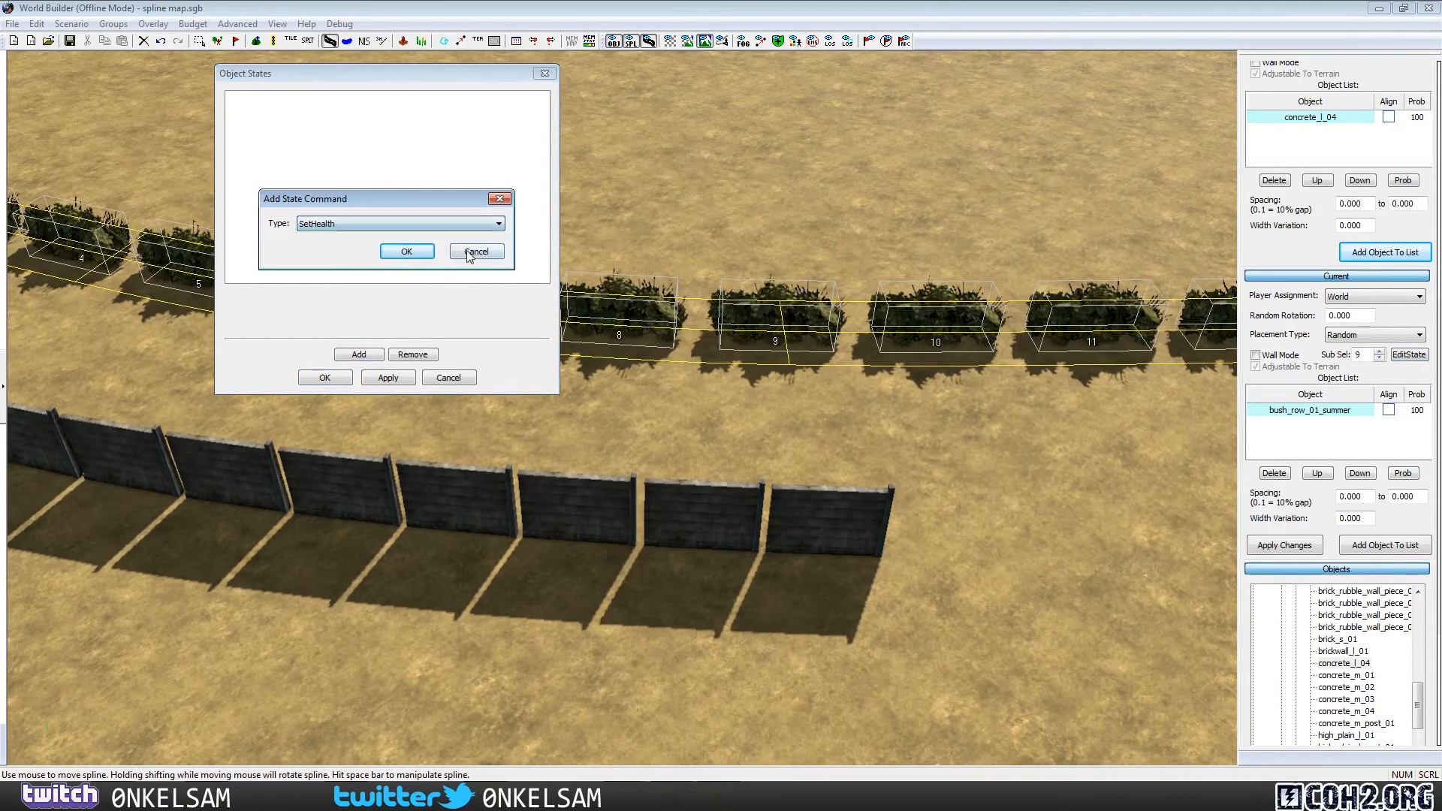
click(475, 253)
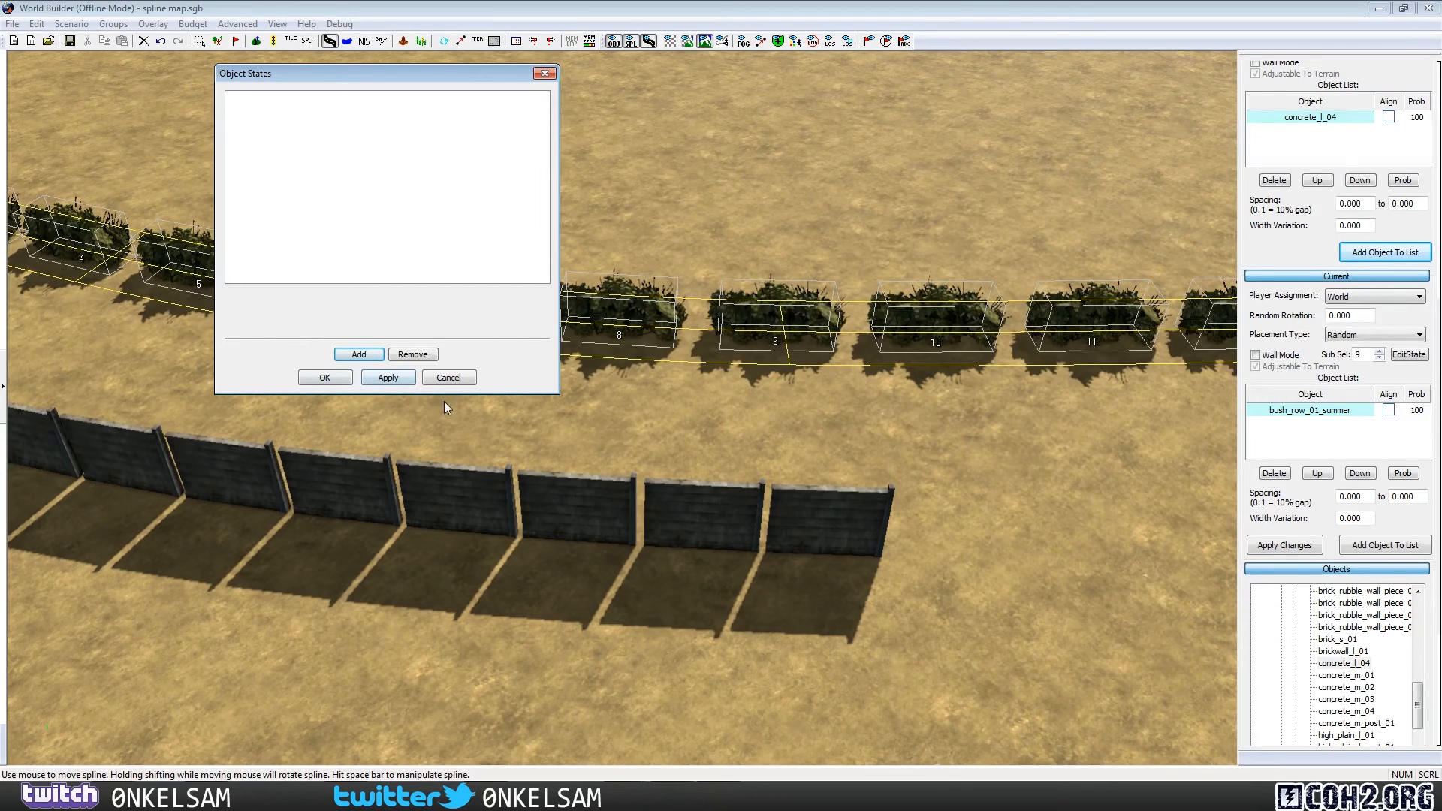
click(388, 378)
click(448, 378)
click(728, 393)
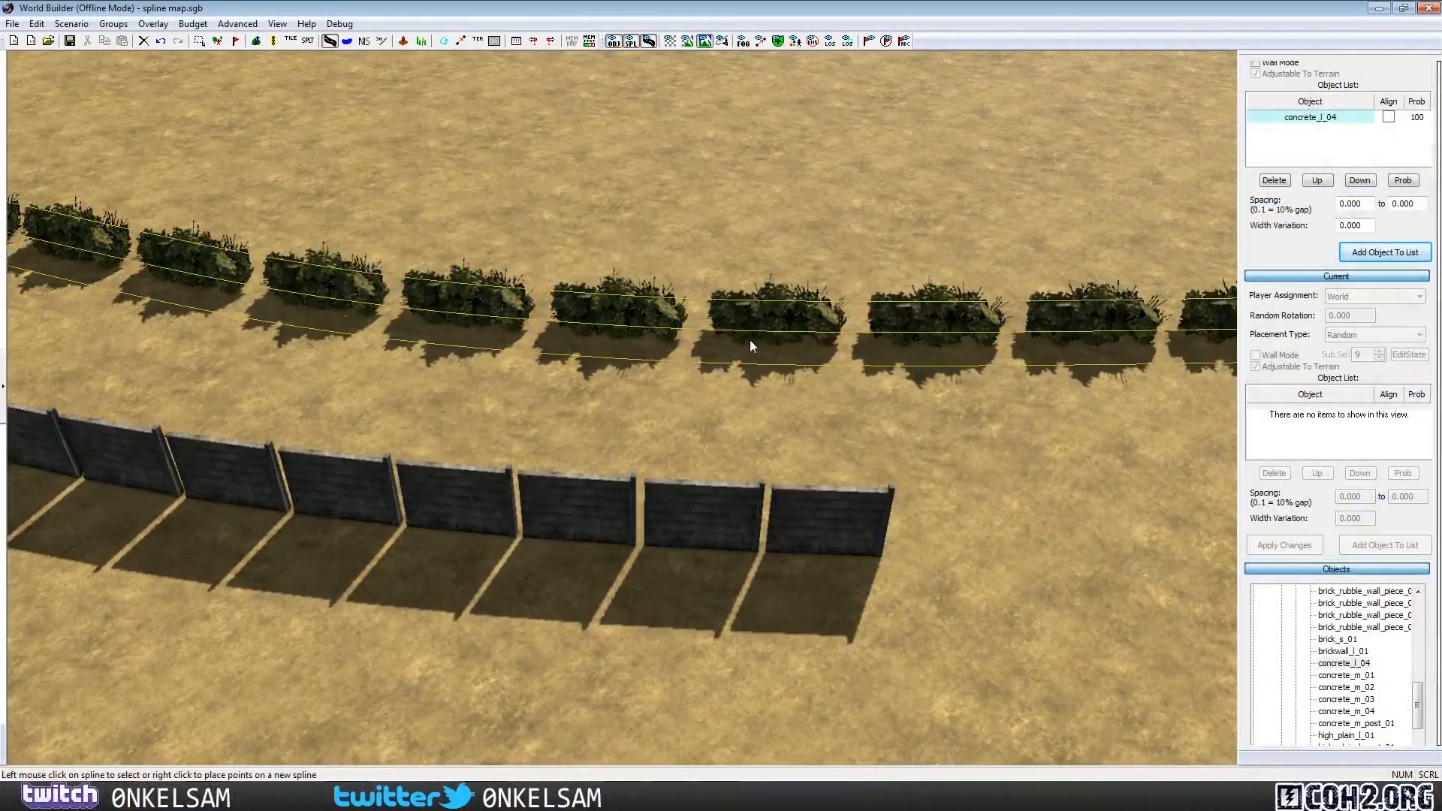
Step: Examine the bush row spline up close from several angles, both selected and deselected
click(751, 335)
click(959, 449)
scroll(893, 516, up, 5)
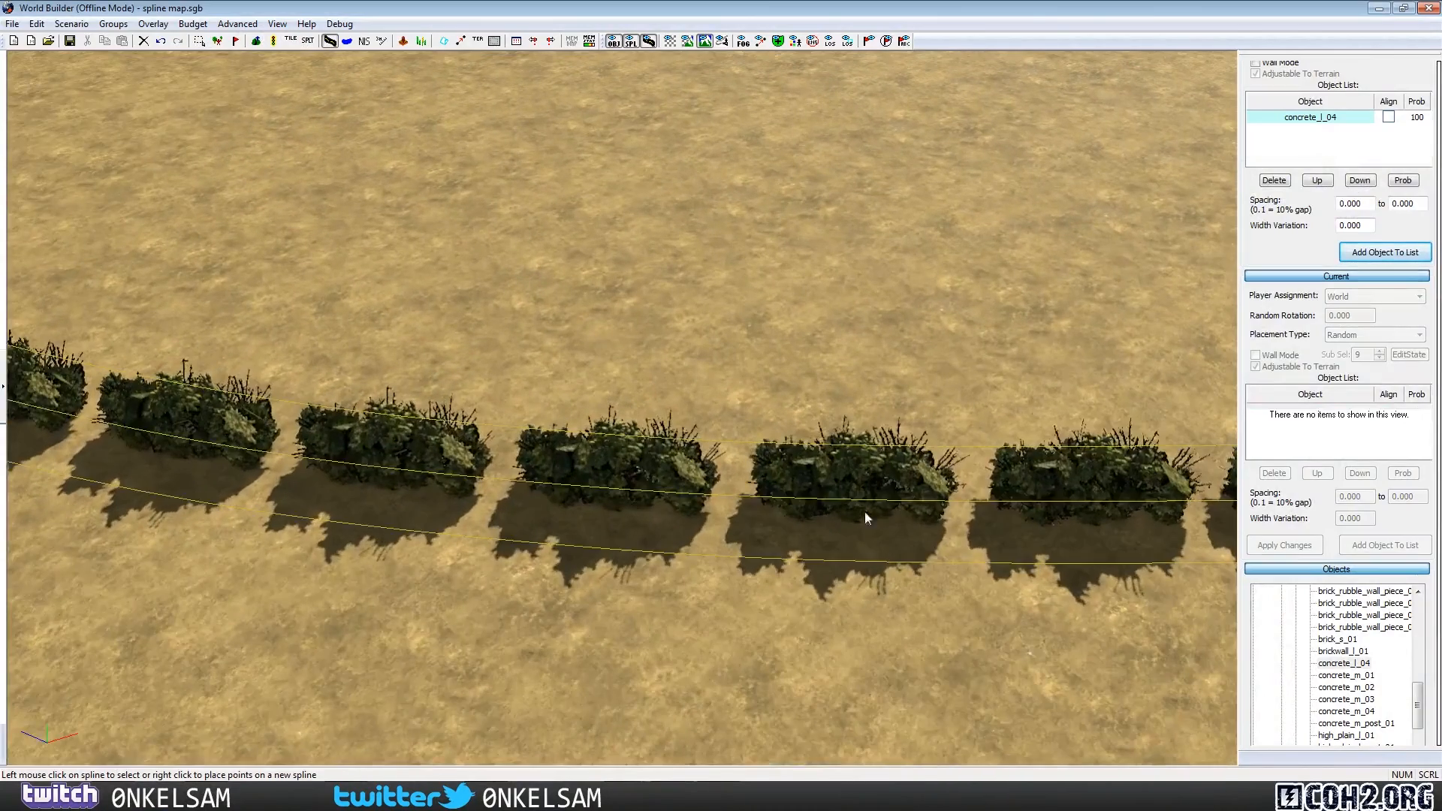
click(830, 461)
drag(830, 461, 747, 346)
click(864, 538)
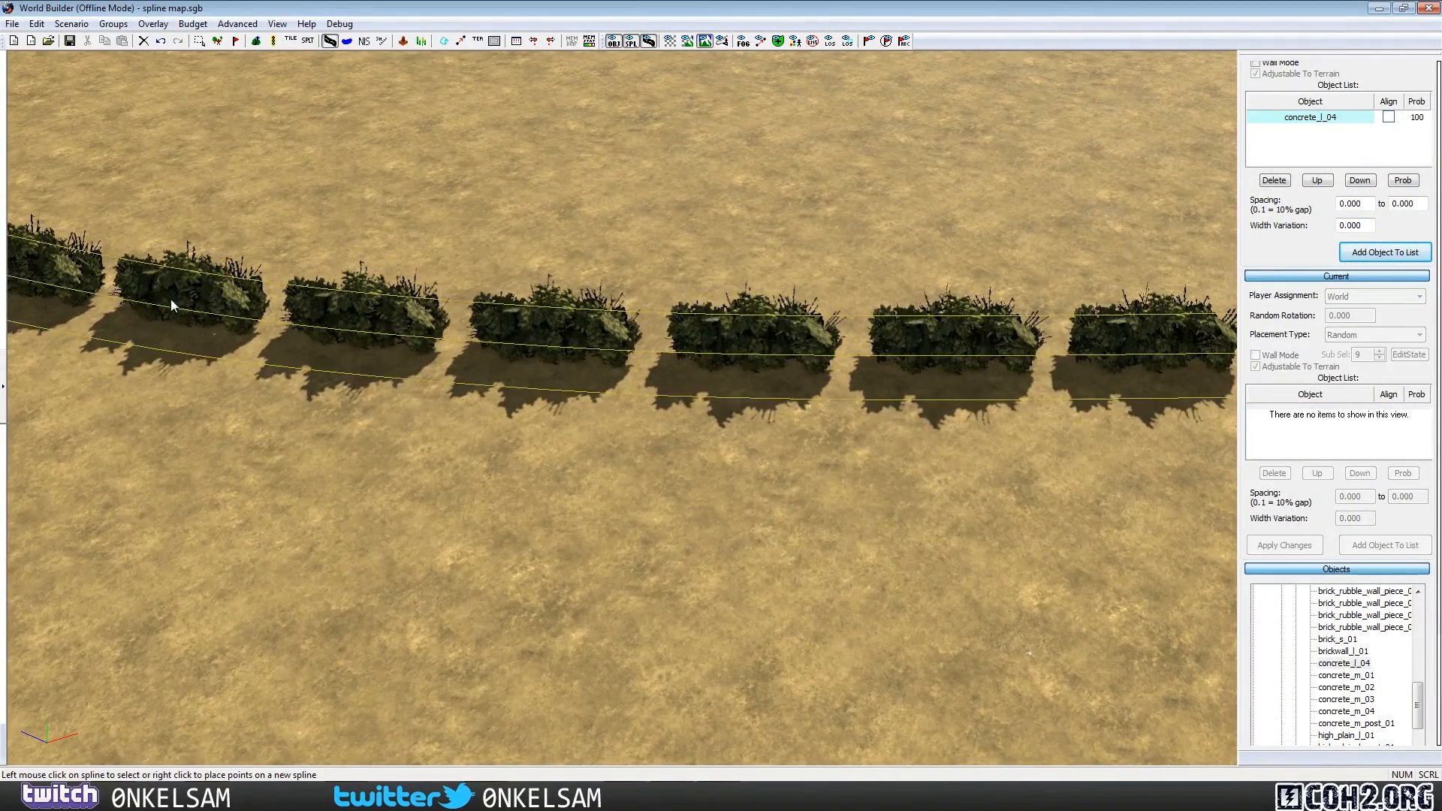
scroll(859, 367, up, 3)
middle_drag(886, 353, 886, 398)
scroll(886, 451, down, 1)
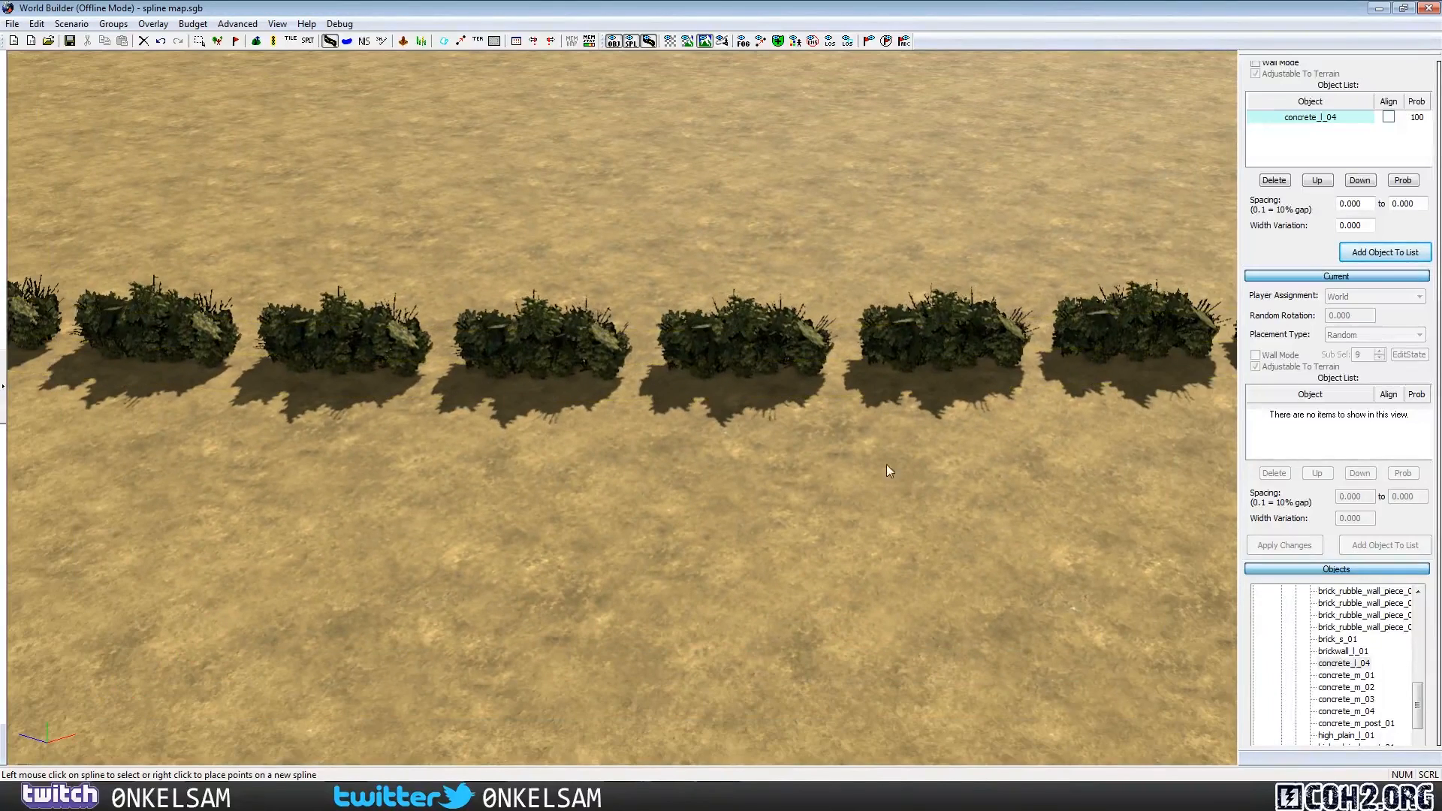
click(804, 362)
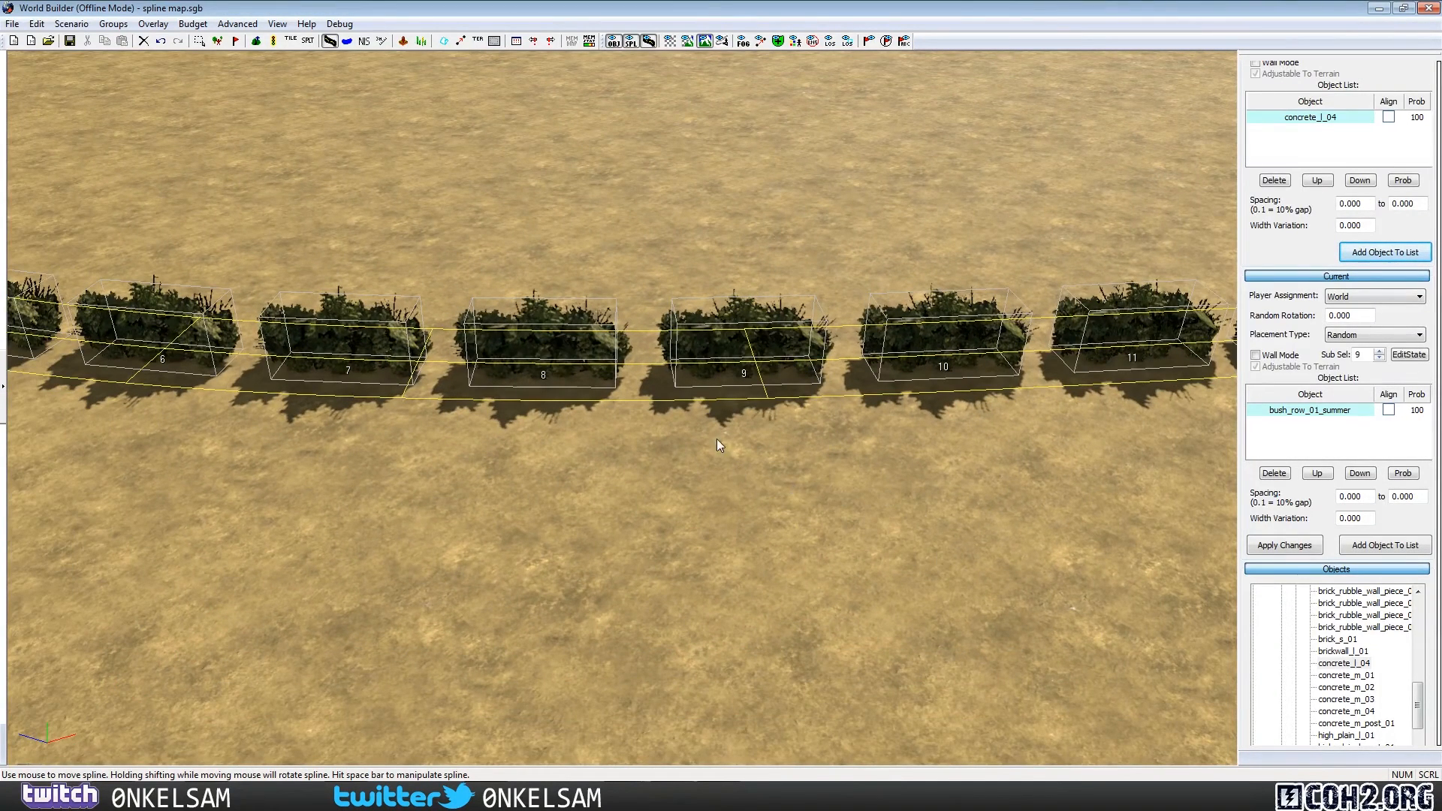
click(684, 502)
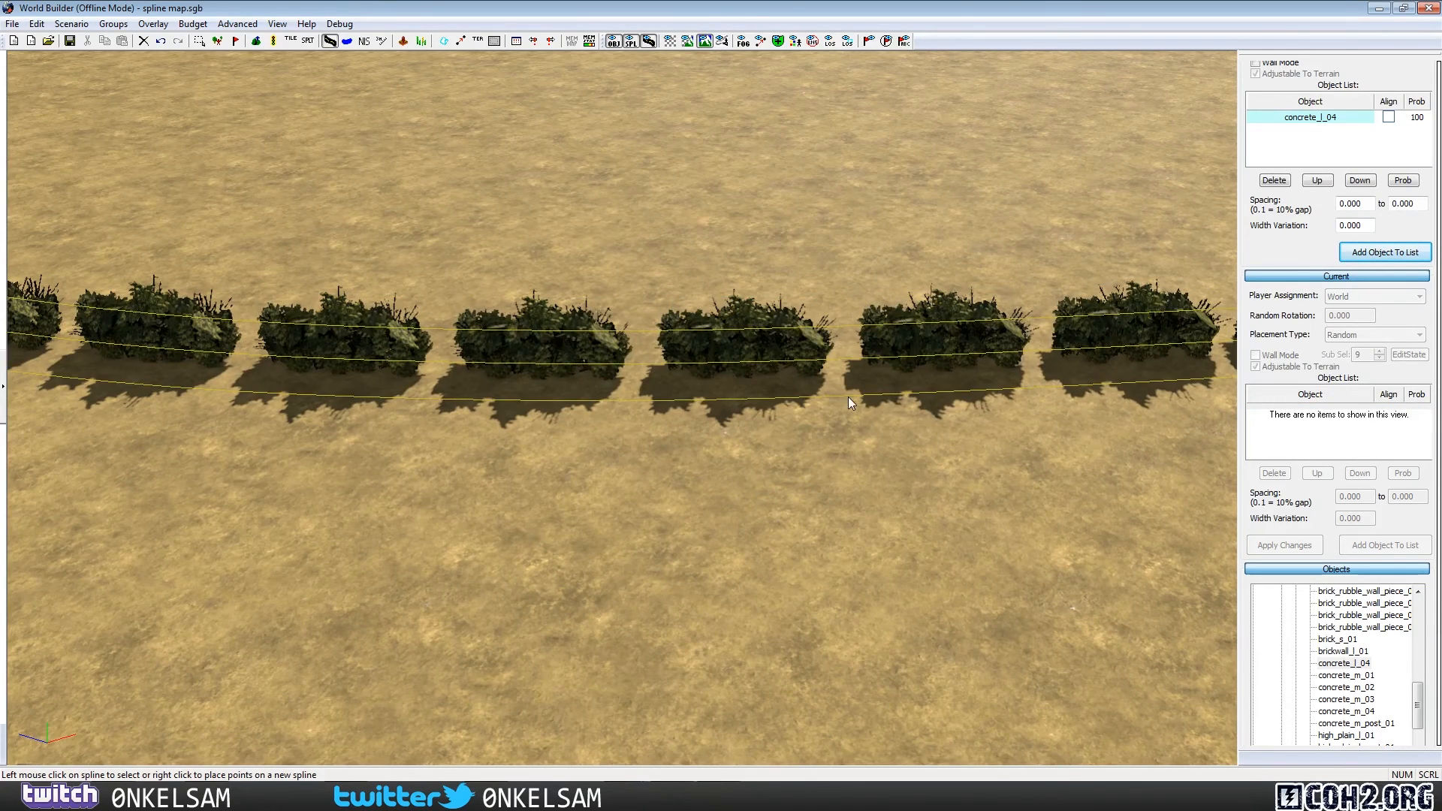
Step: Select the bush row spline, switch to texture mode and expand the nm_flora texture folder
click(769, 374)
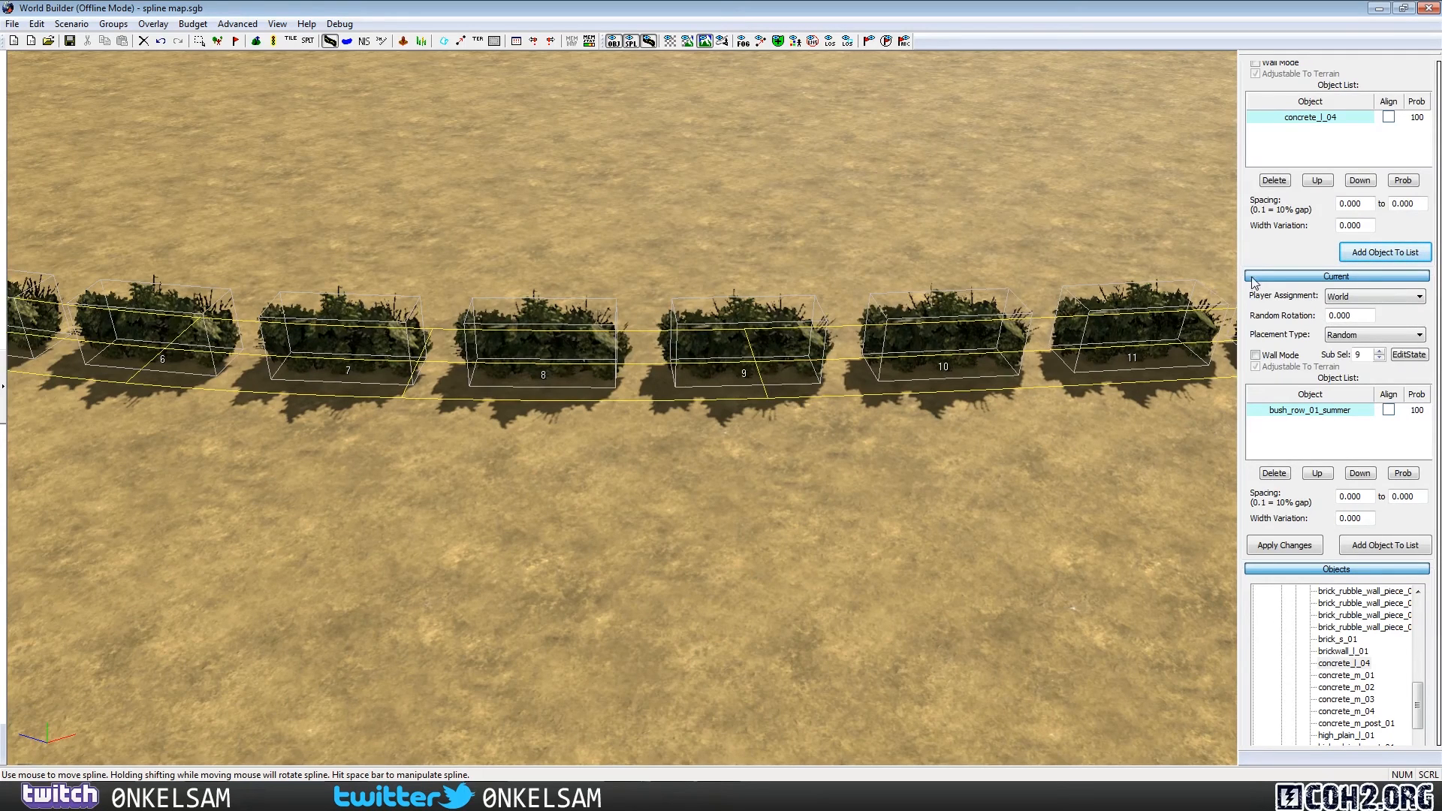
scroll(1257, 248, up, 3)
scroll(1267, 464, up, 4)
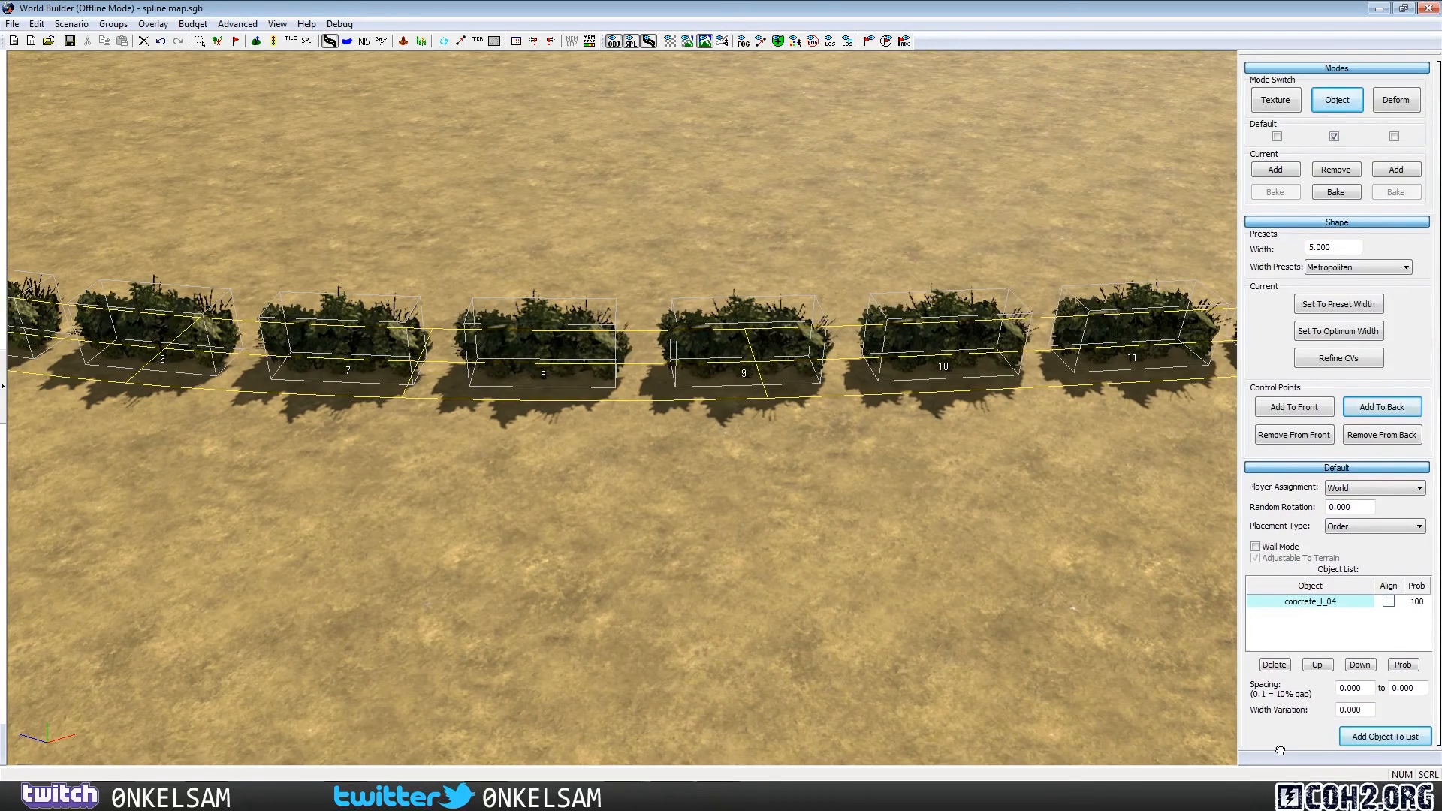
right_click(1281, 629)
click(1125, 413)
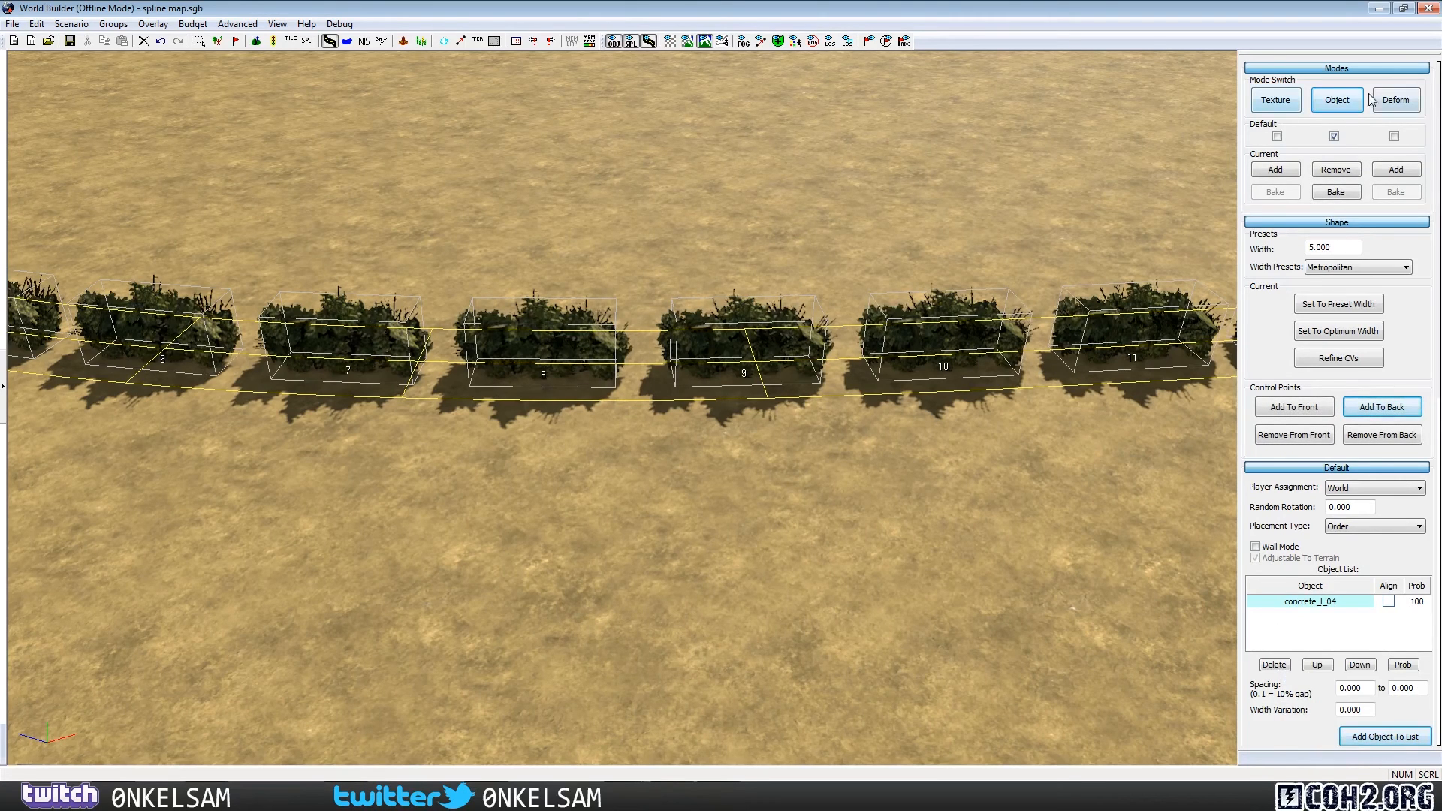
click(1276, 103)
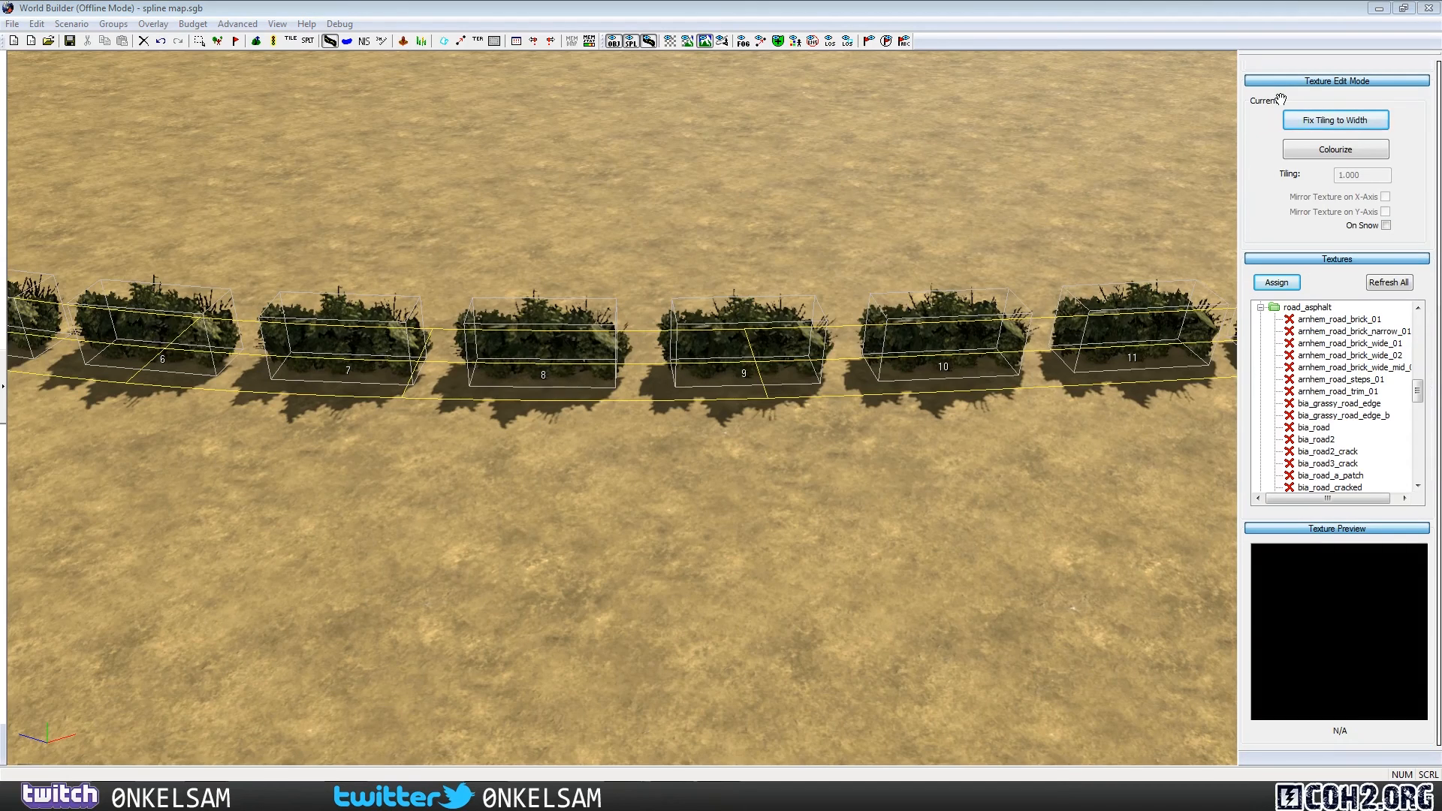
click(1262, 308)
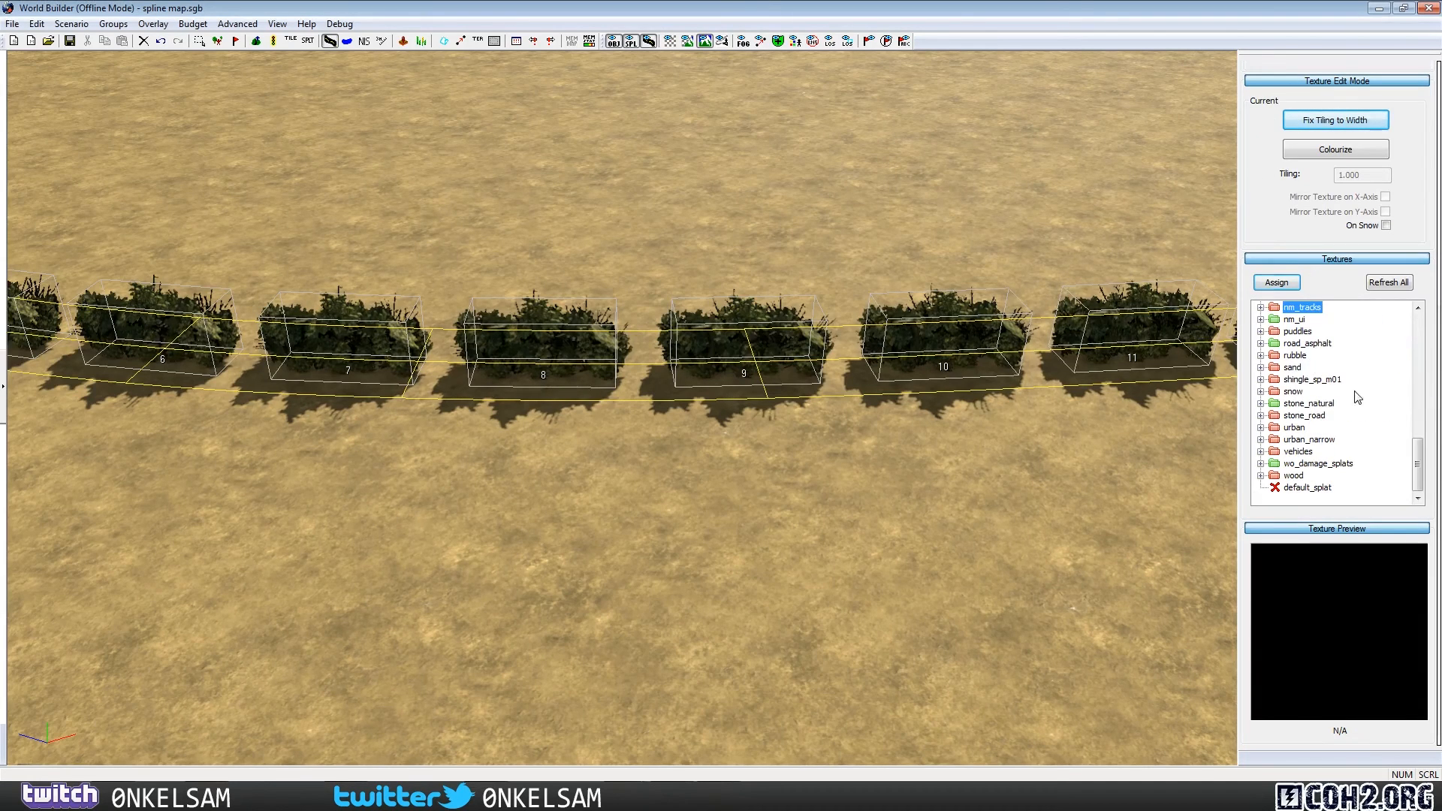
drag(1418, 471, 1418, 407)
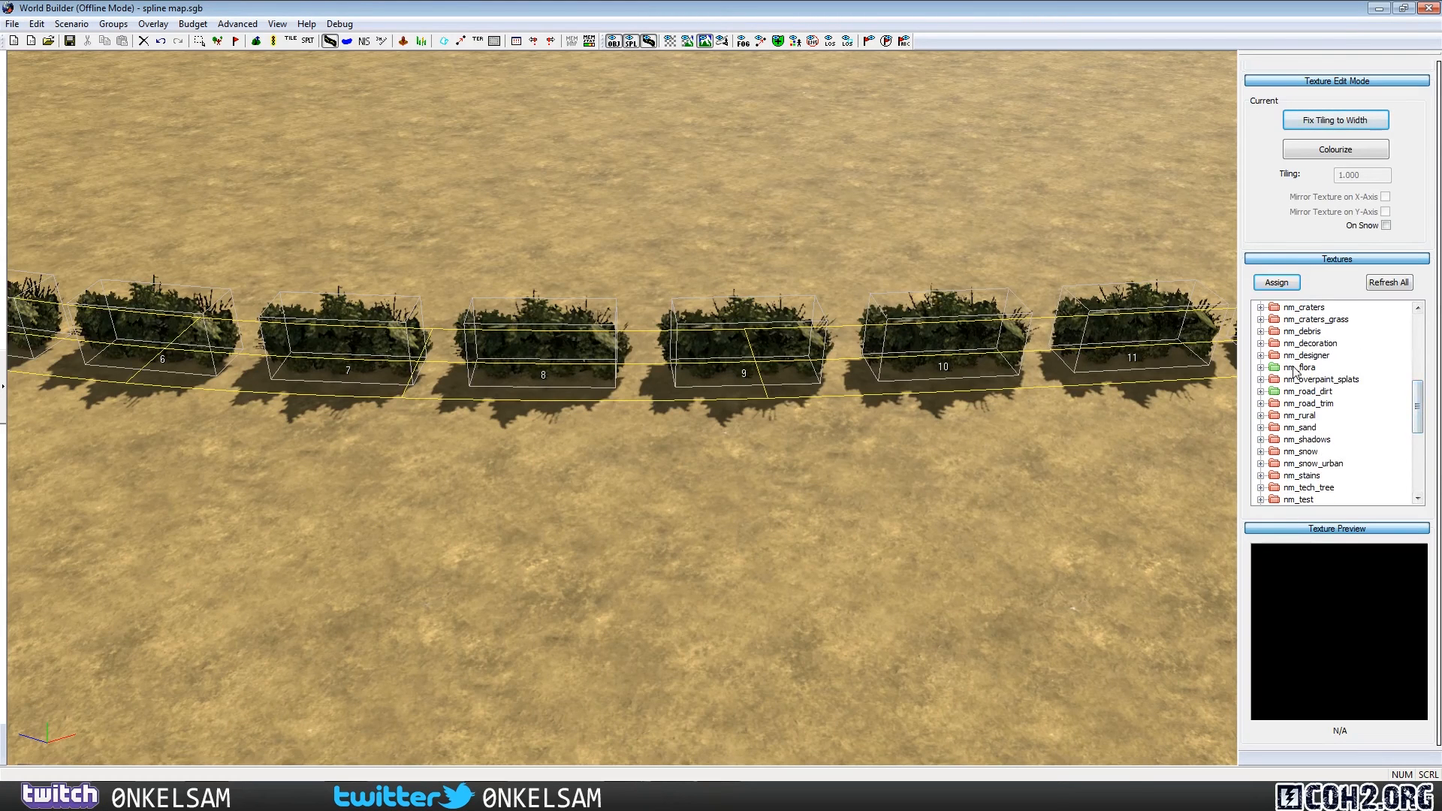
click(1262, 368)
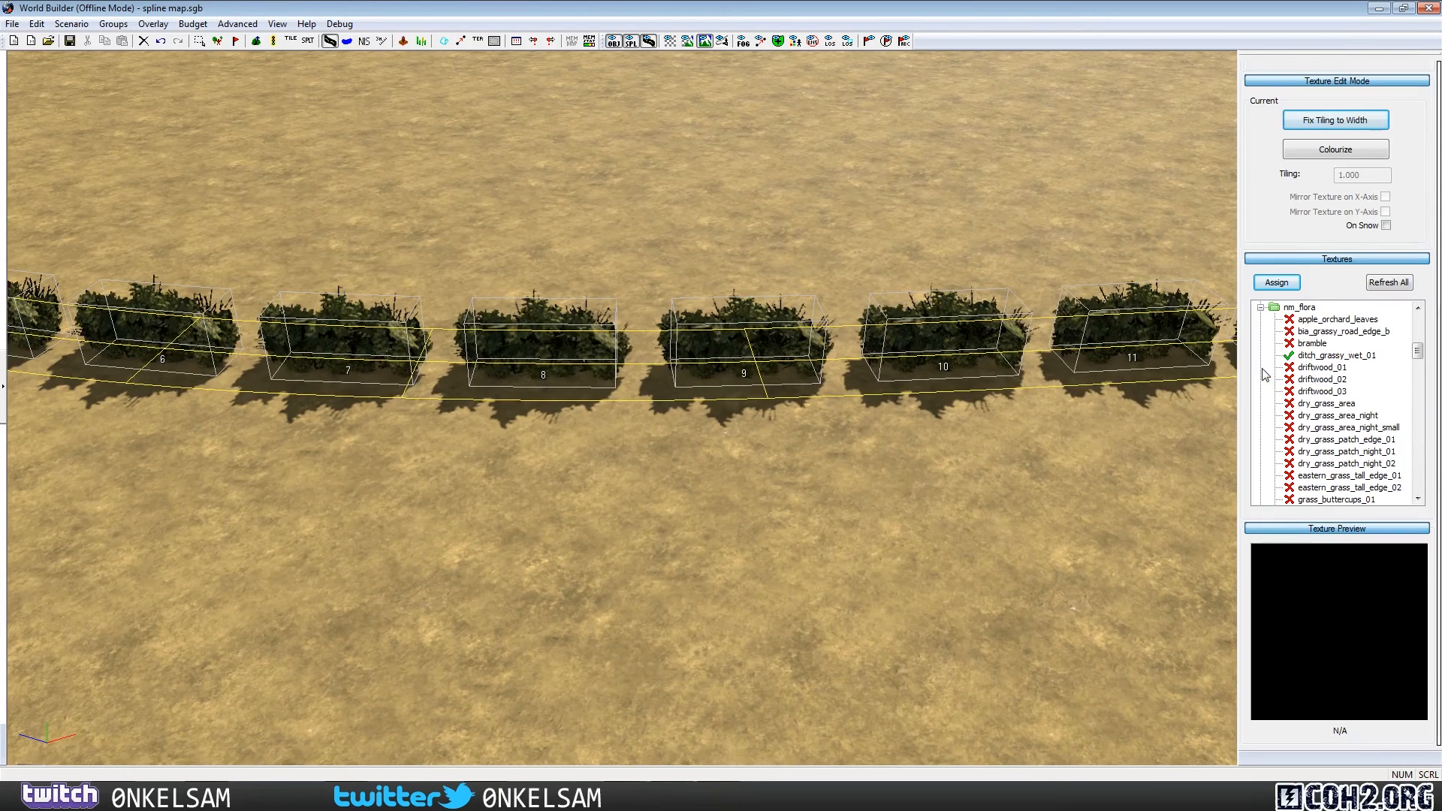
Step: Preview the ditch, driftwood and dry grass textures in the nm_flora folder
click(1322, 358)
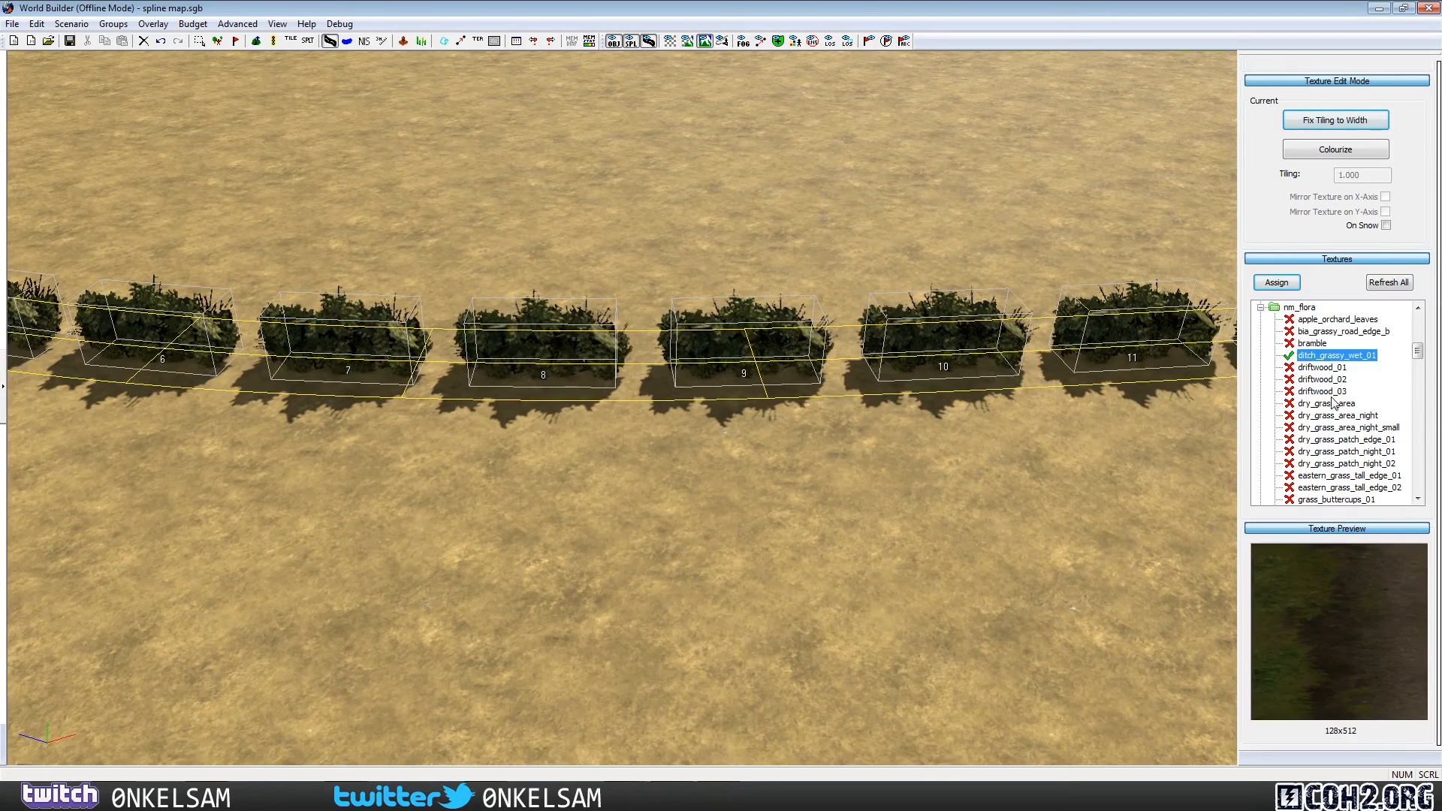
click(1327, 369)
click(1325, 382)
click(1320, 431)
click(1321, 460)
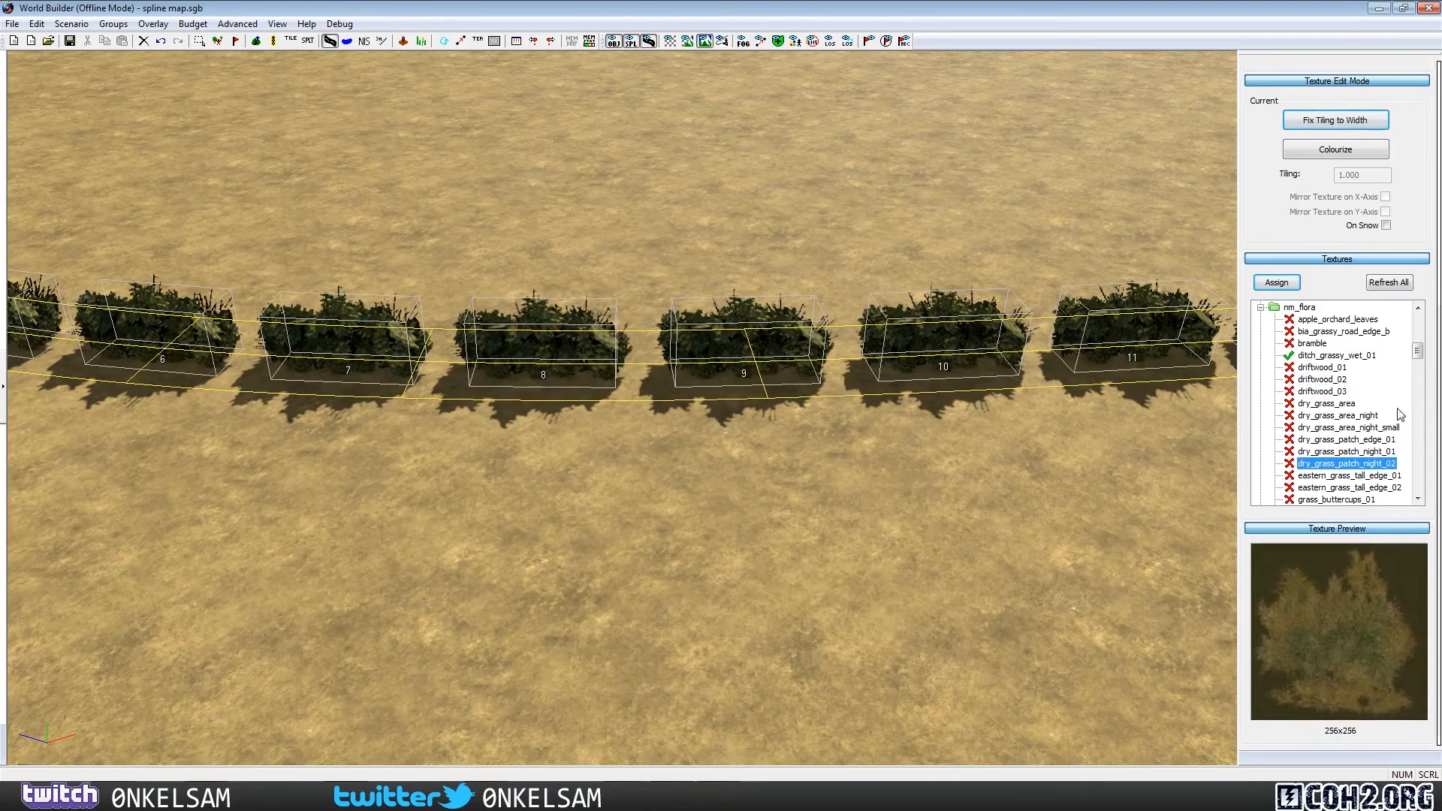
Step: Compare the leaf textures in the nm_flora folder and choose leaves_thin_02
drag(1417, 351, 1420, 414)
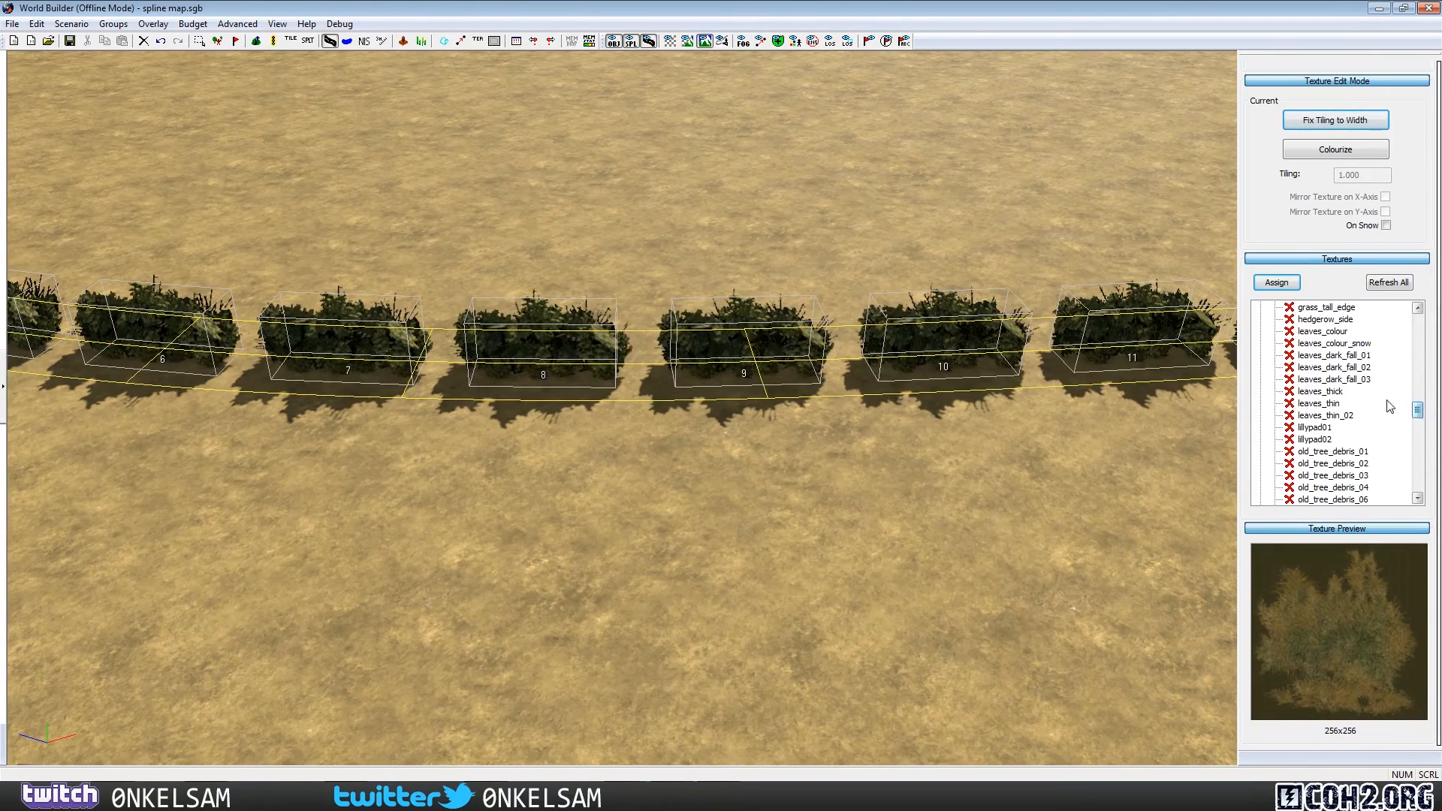
click(1332, 392)
click(1338, 379)
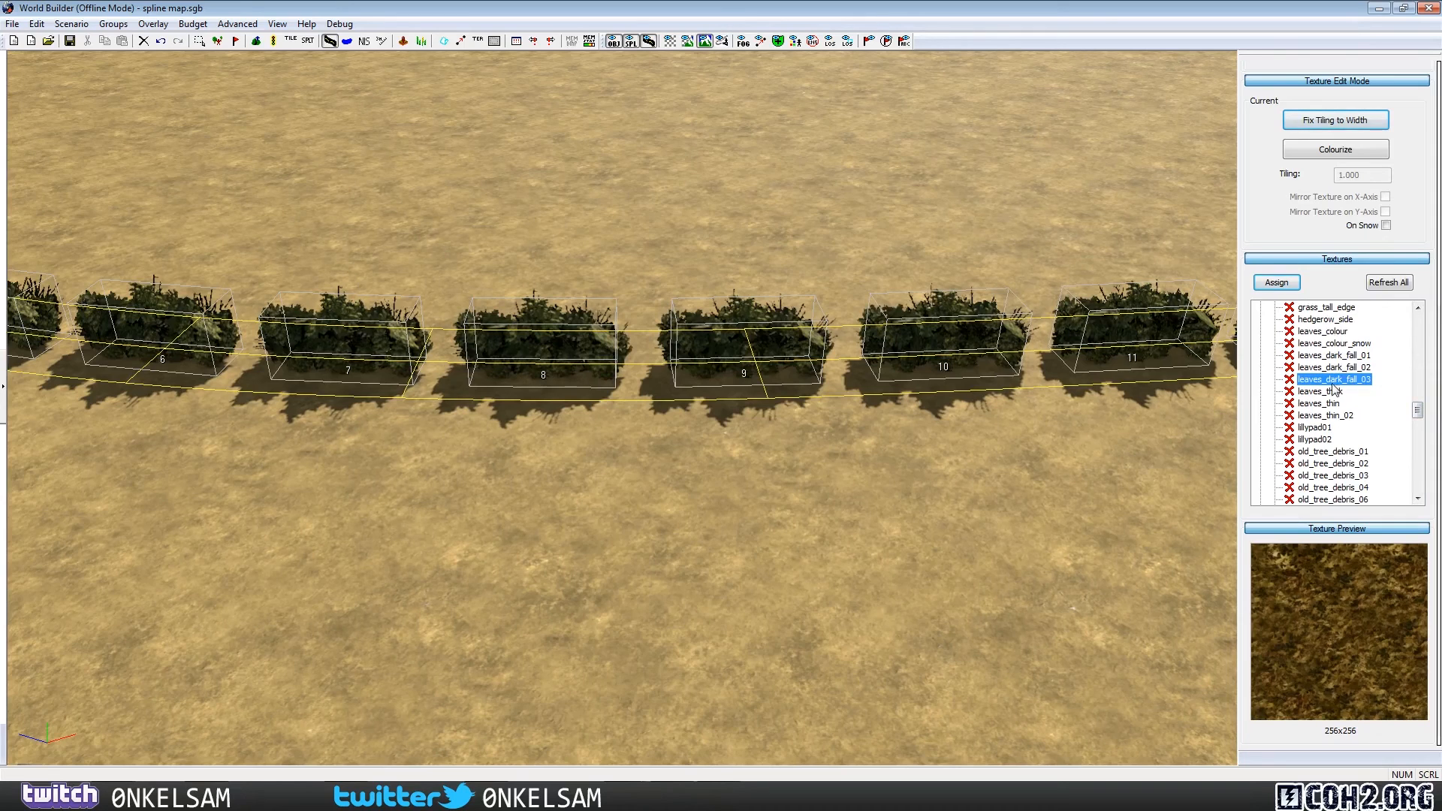
click(1336, 369)
click(1337, 356)
click(1336, 345)
click(1321, 380)
click(1323, 389)
click(1322, 416)
click(1322, 394)
click(1318, 414)
click(1318, 436)
click(1328, 418)
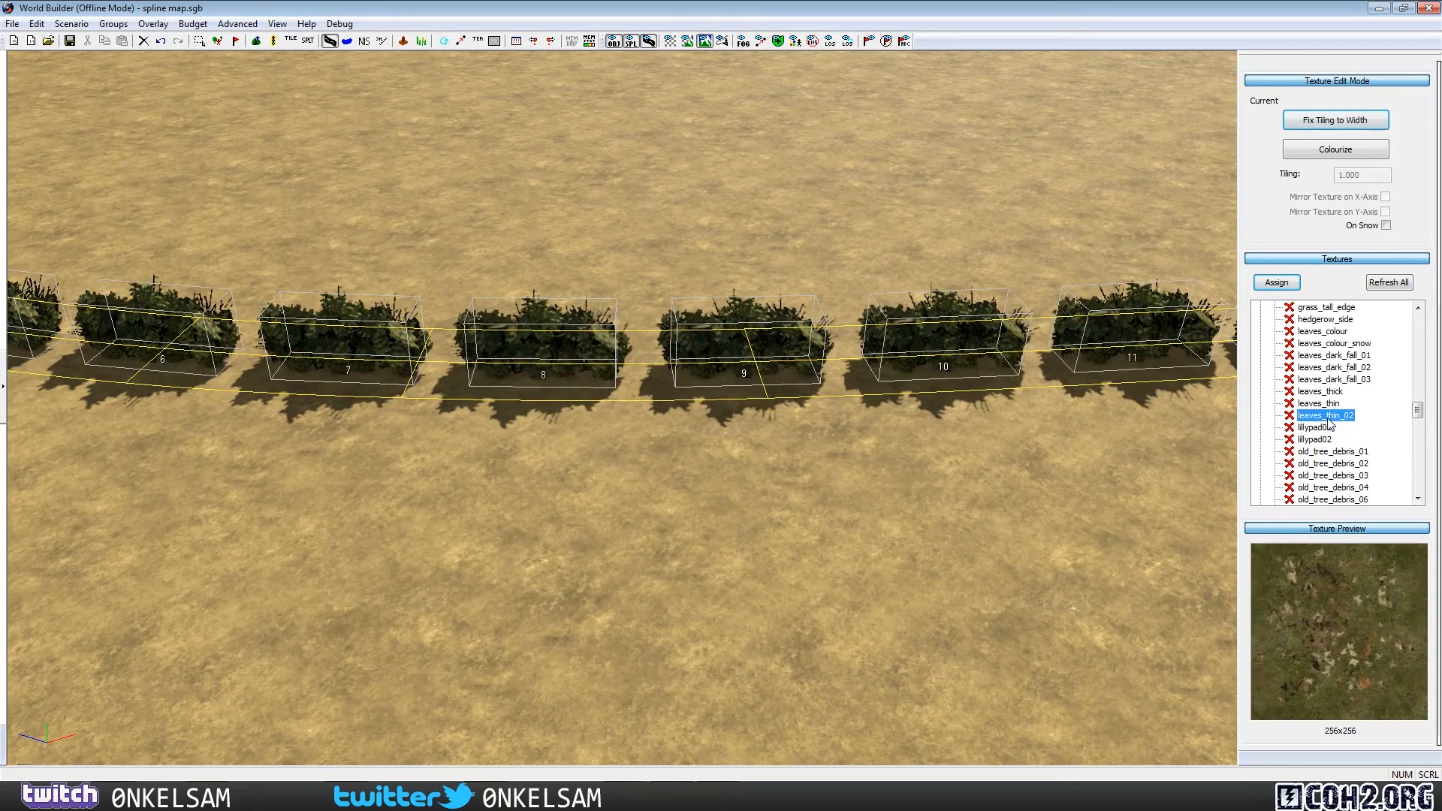
Step: Add a texture to the bush row spline using leaves_thin_02, and deselect the spline to inspect the ground beneath it
drag(1340, 292, 1344, 353)
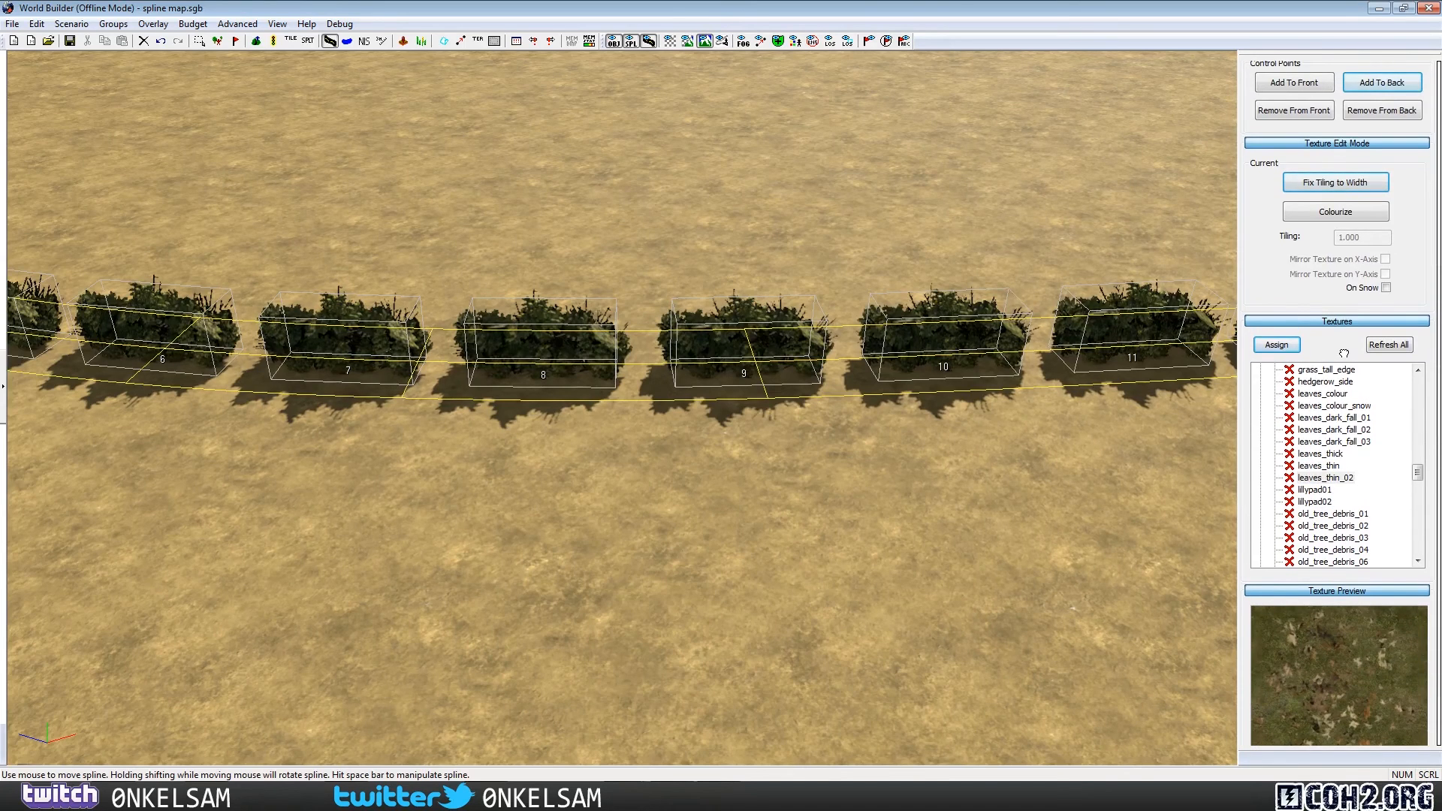
click(1333, 481)
scroll(1277, 510, up, 7)
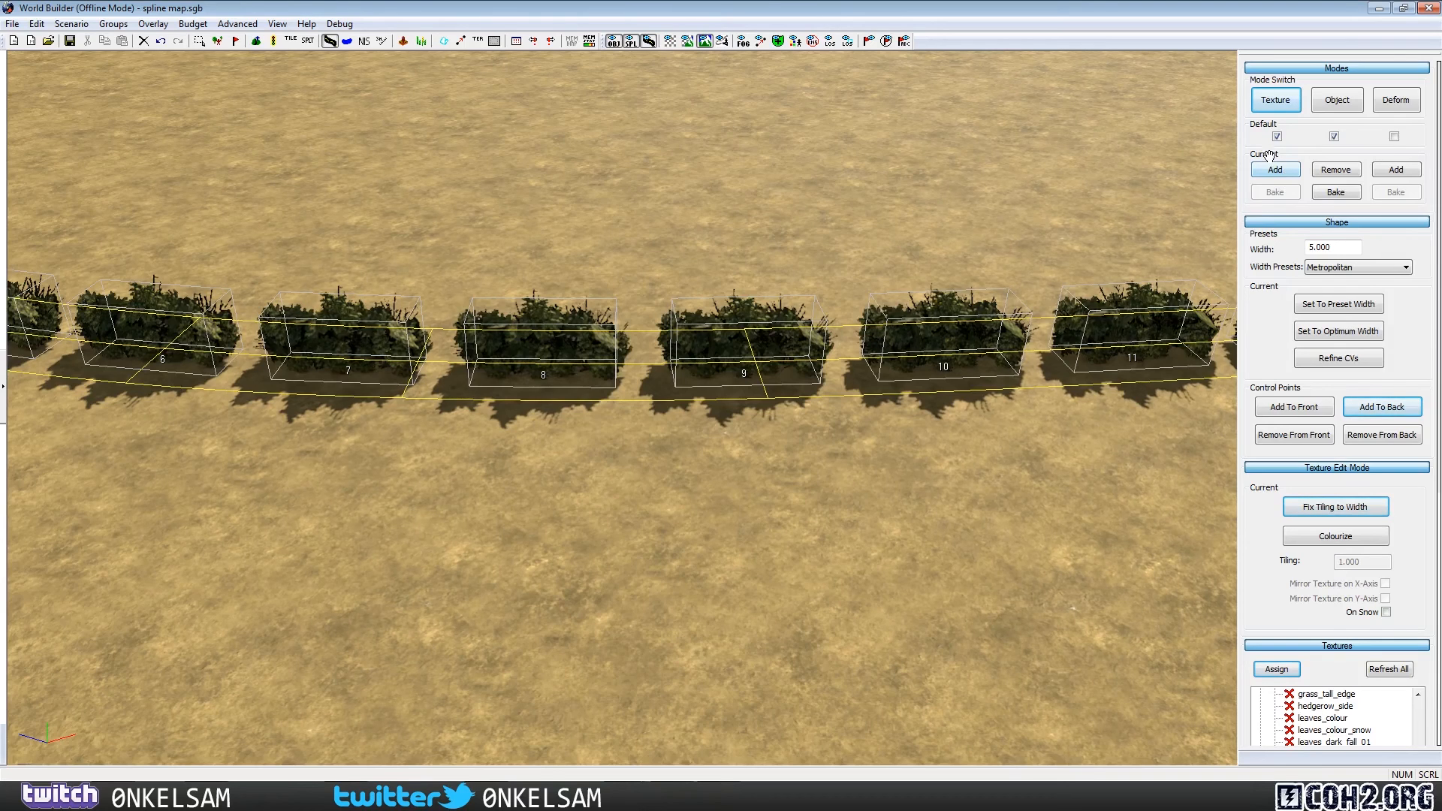
click(1281, 171)
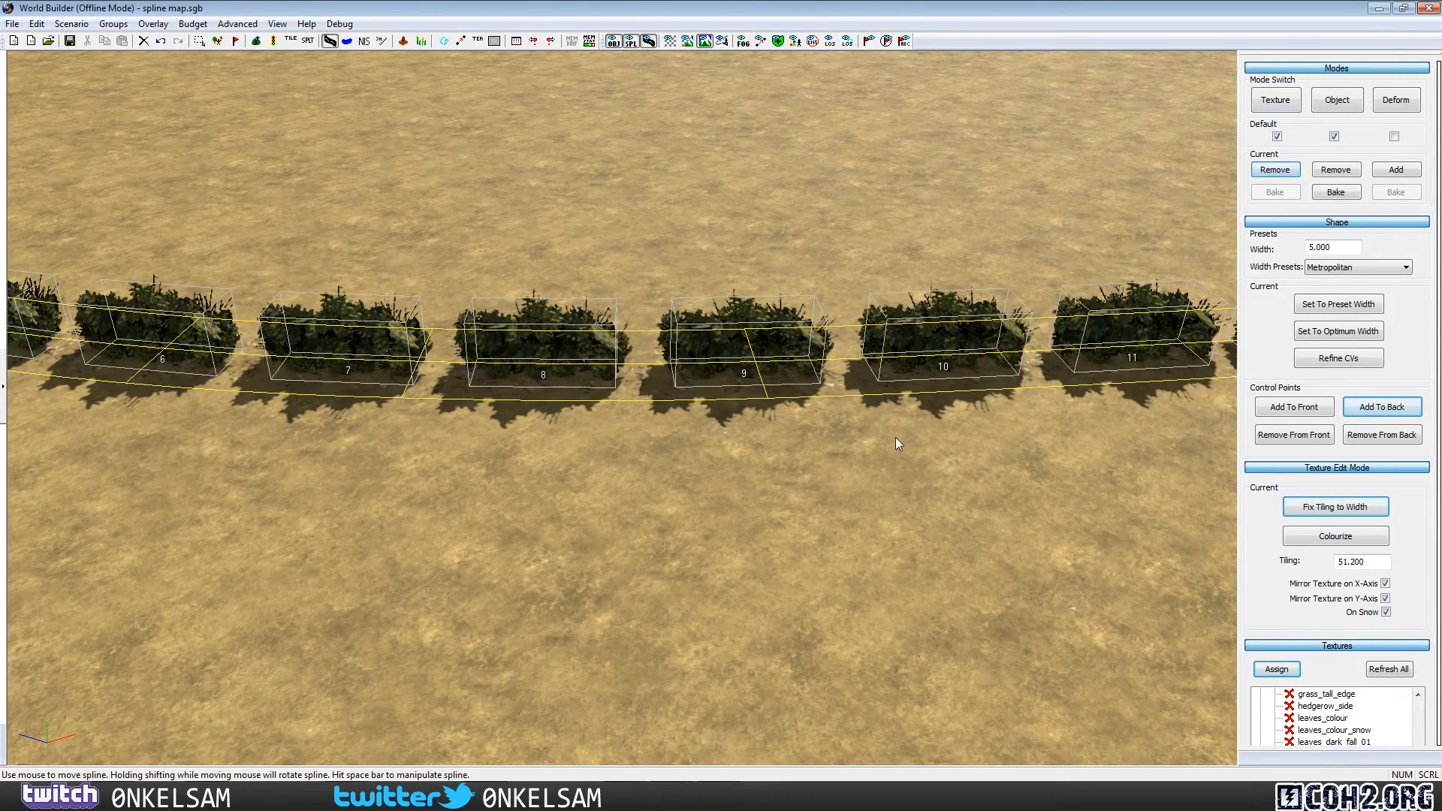
click(840, 444)
scroll(876, 372, up, 3)
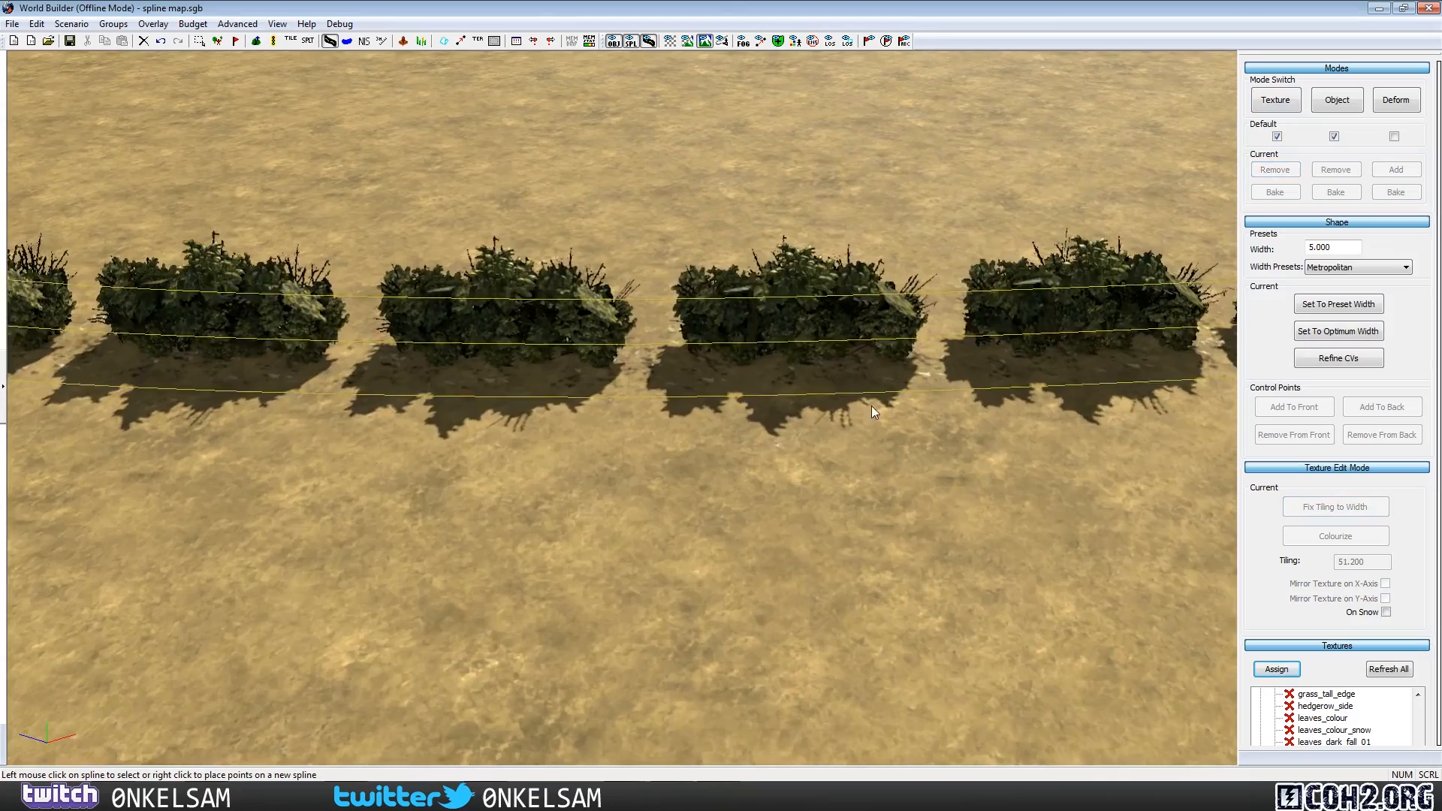
Step: Select the bush row spline and choose the roots_large_02 texture in the nm_flora folder
alt+drag(556, 278, 623, 302)
click(625, 307)
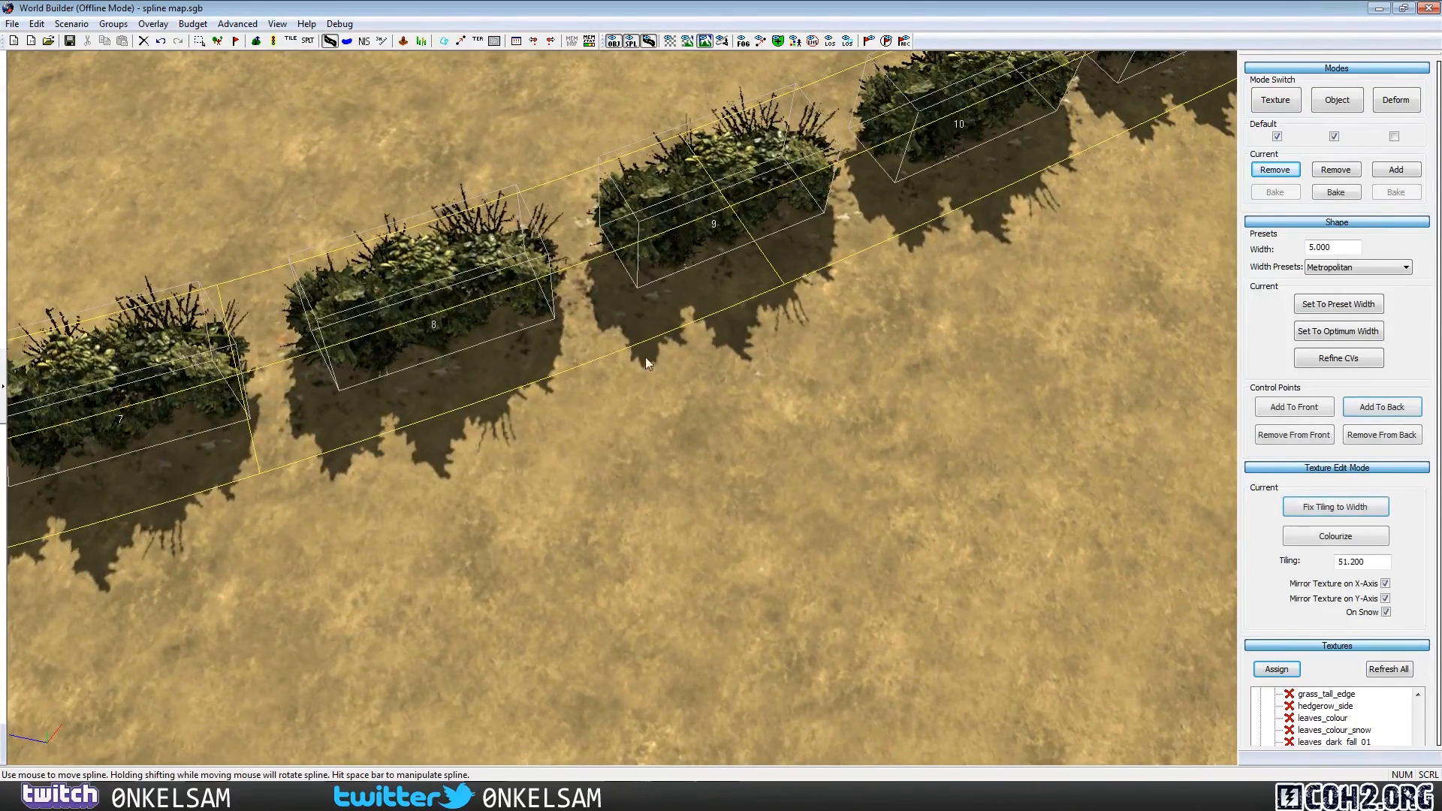
click(709, 362)
click(714, 275)
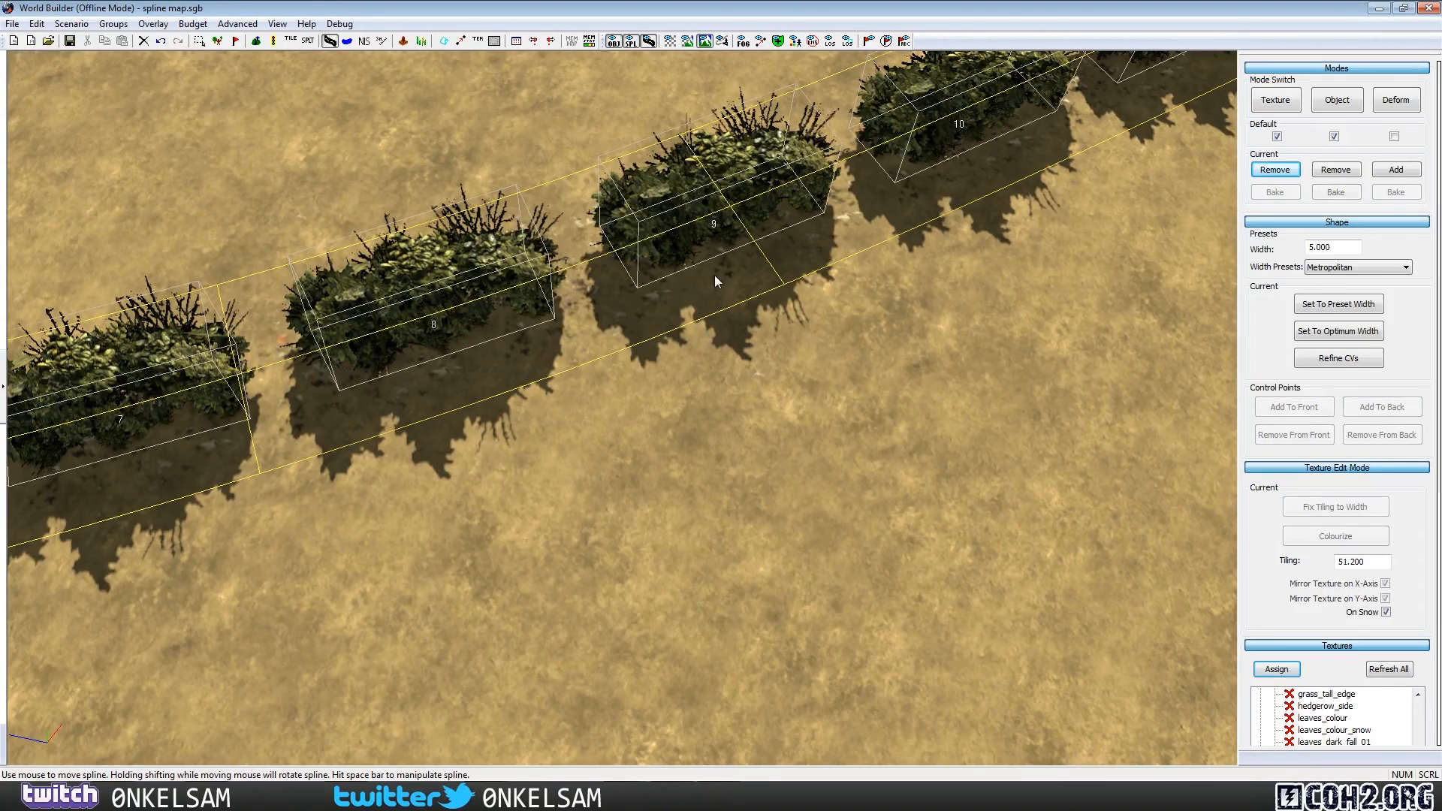
drag(1262, 580, 1233, 178)
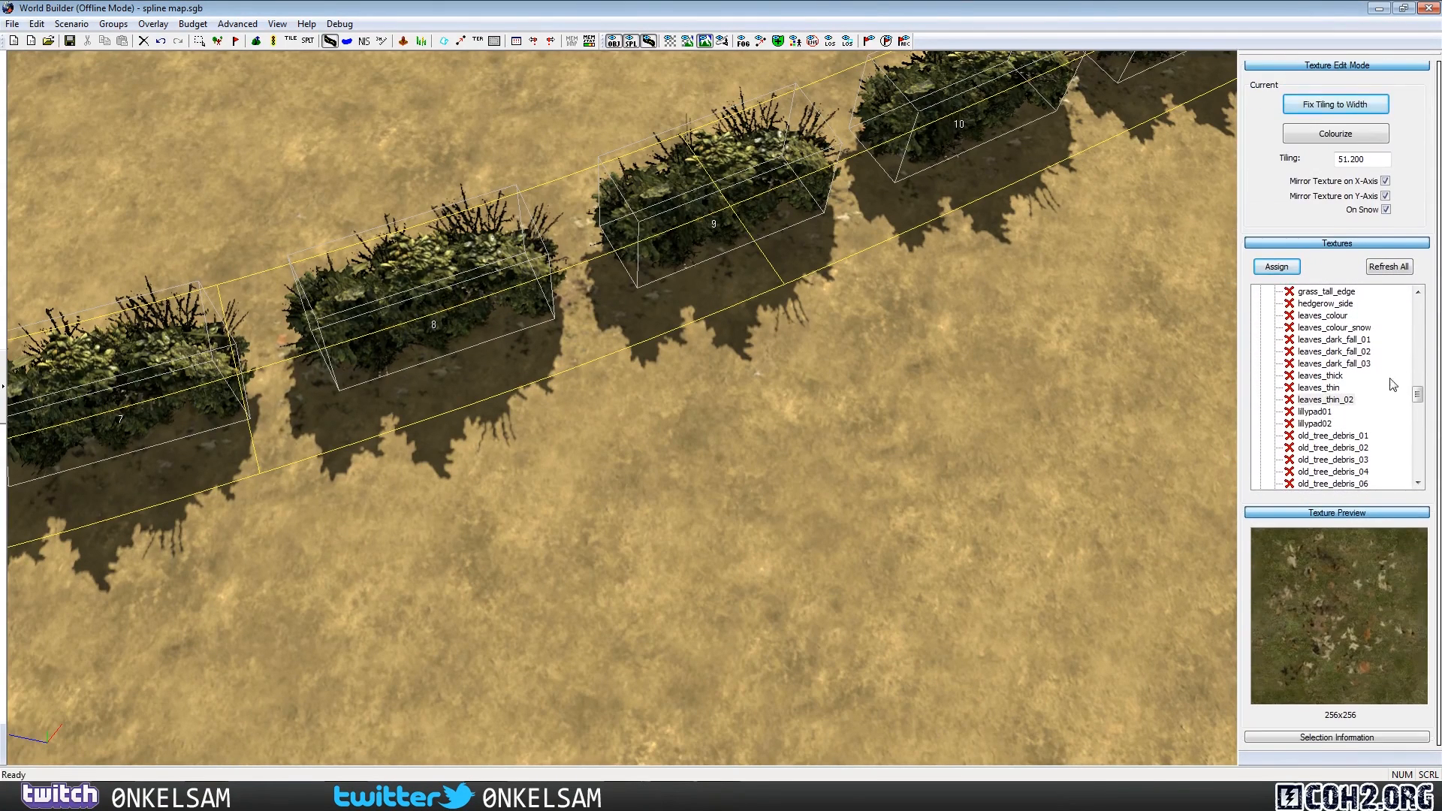
scroll(1420, 401, down, 1)
scroll(1420, 402, down, 2)
click(1339, 425)
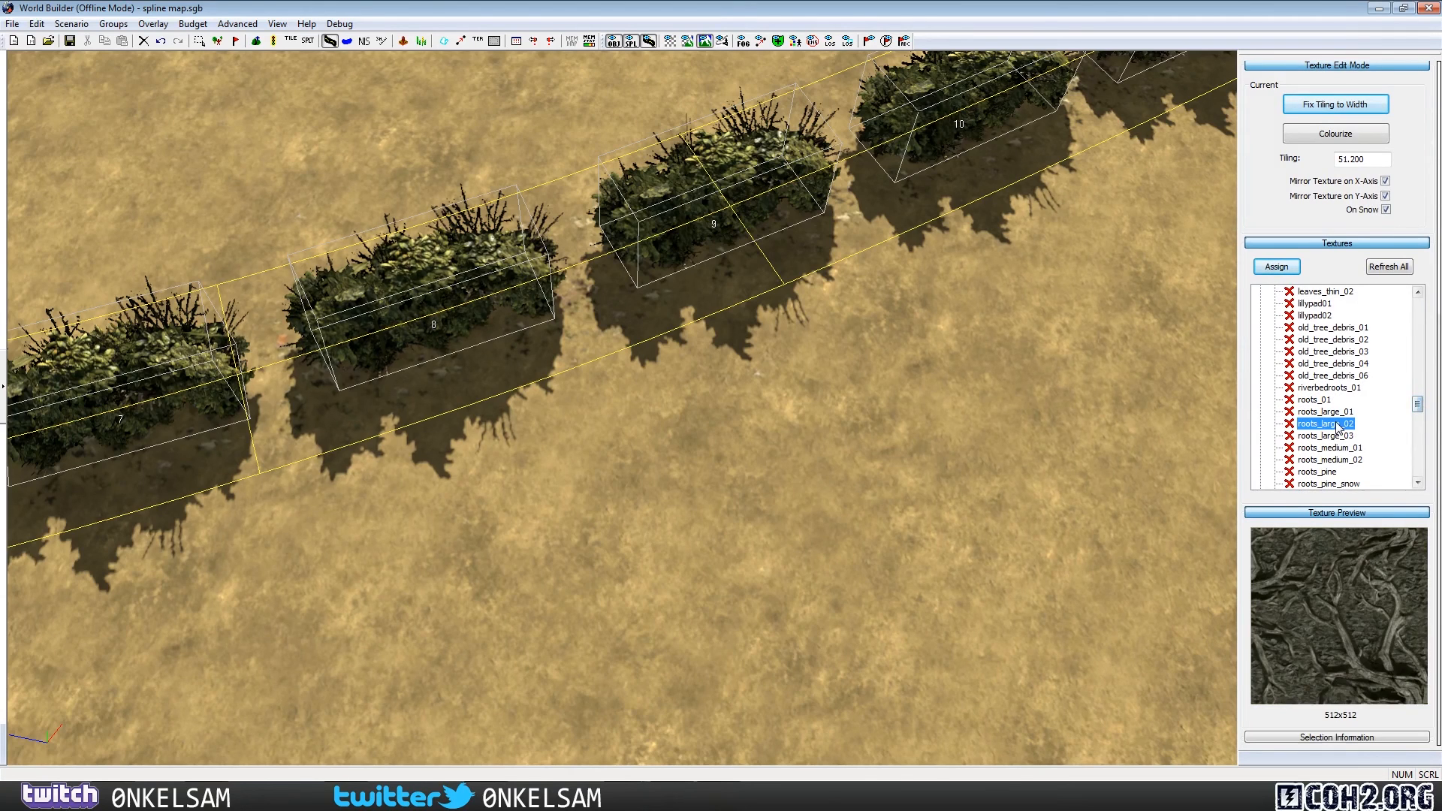
Step: Compare the previews of roots_large_01, roots_large_02 and roots_large_03, ending on roots_large_02
scroll(1418, 407, down, 1)
click(1326, 388)
click(1331, 400)
click(1331, 410)
click(1333, 401)
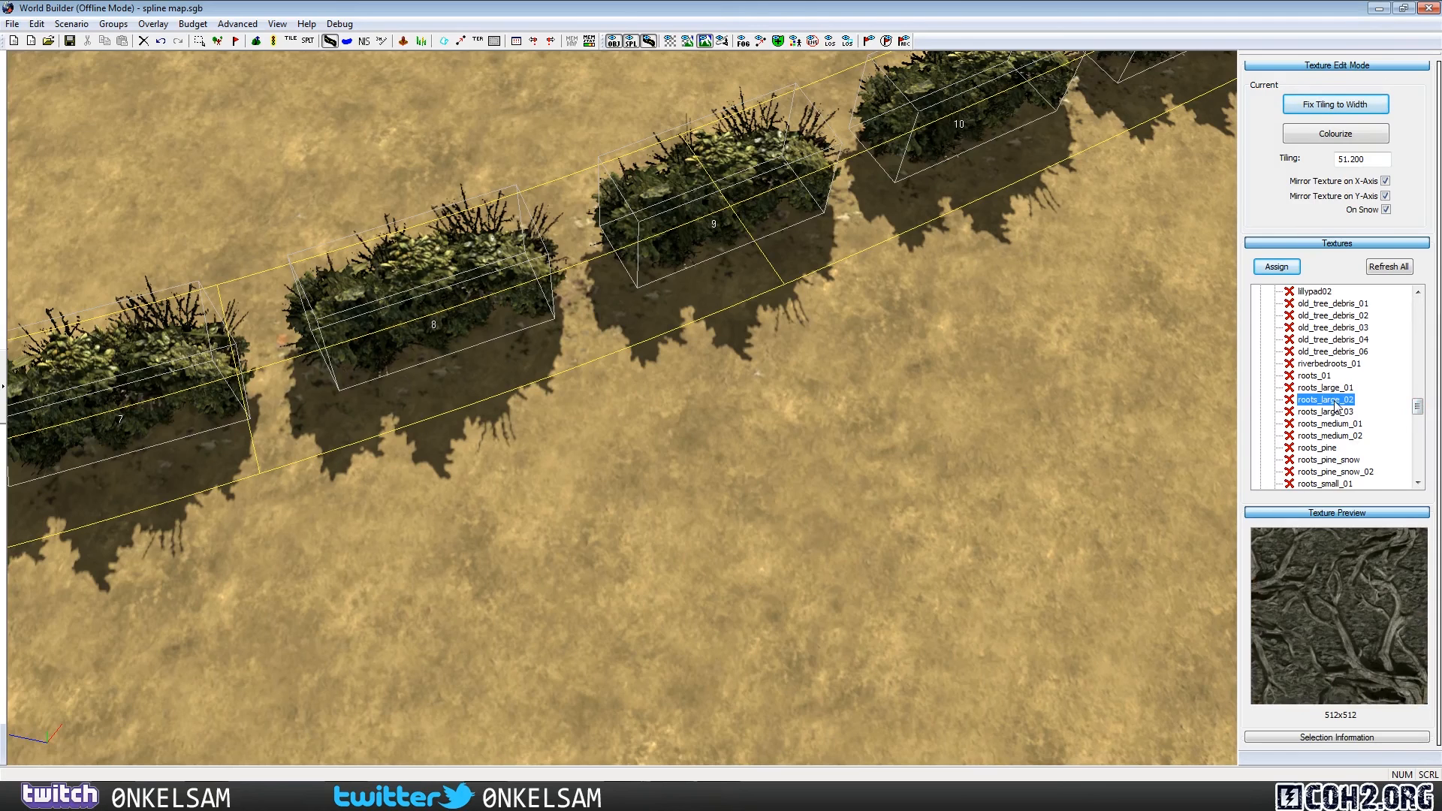
Step: Assign roots_large_02 to the bush row spline, and deselect the spline to view the roots beneath the bushes
click(1281, 262)
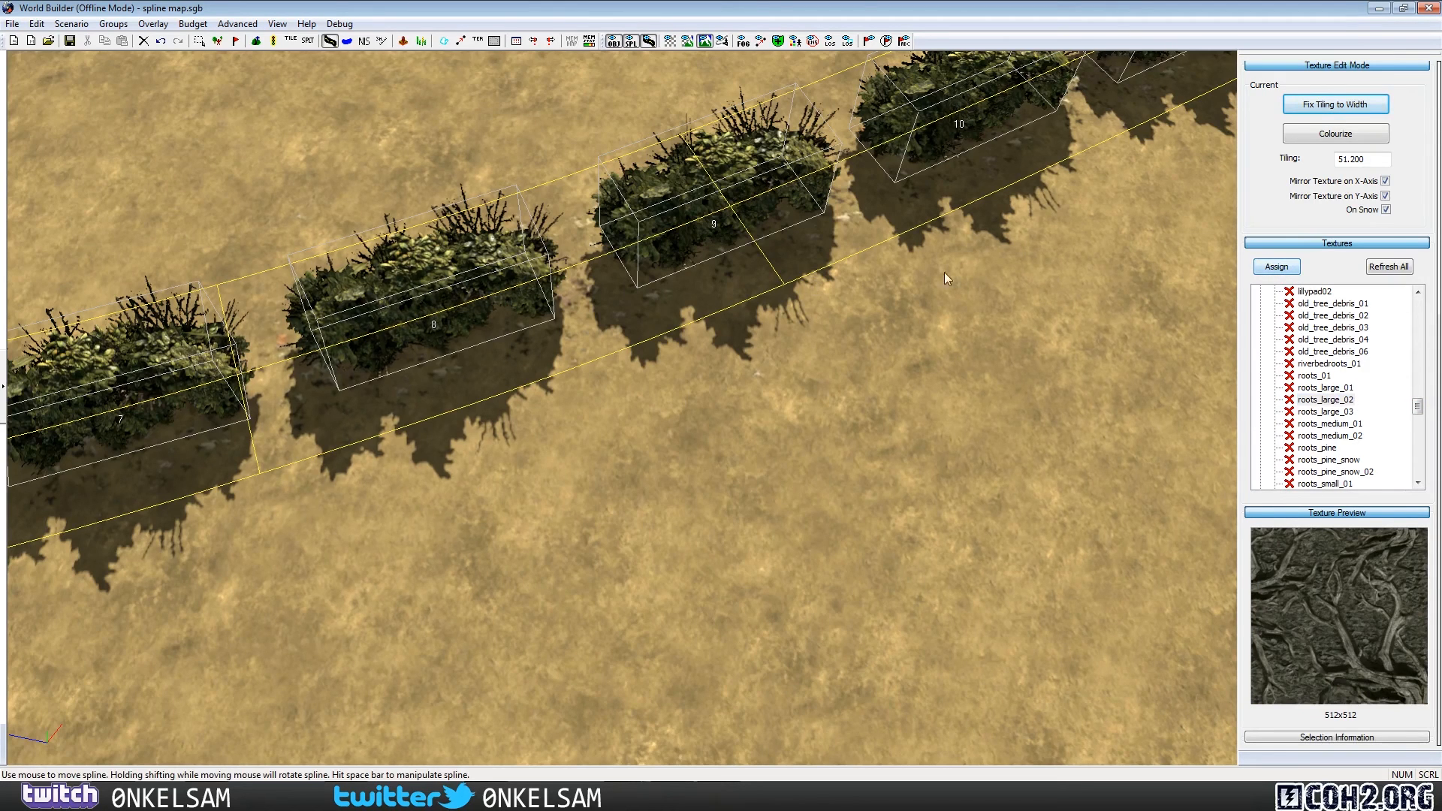
click(1269, 271)
click(728, 380)
middle_drag(833, 440, 650, 390)
scroll(1029, 547, down, 8)
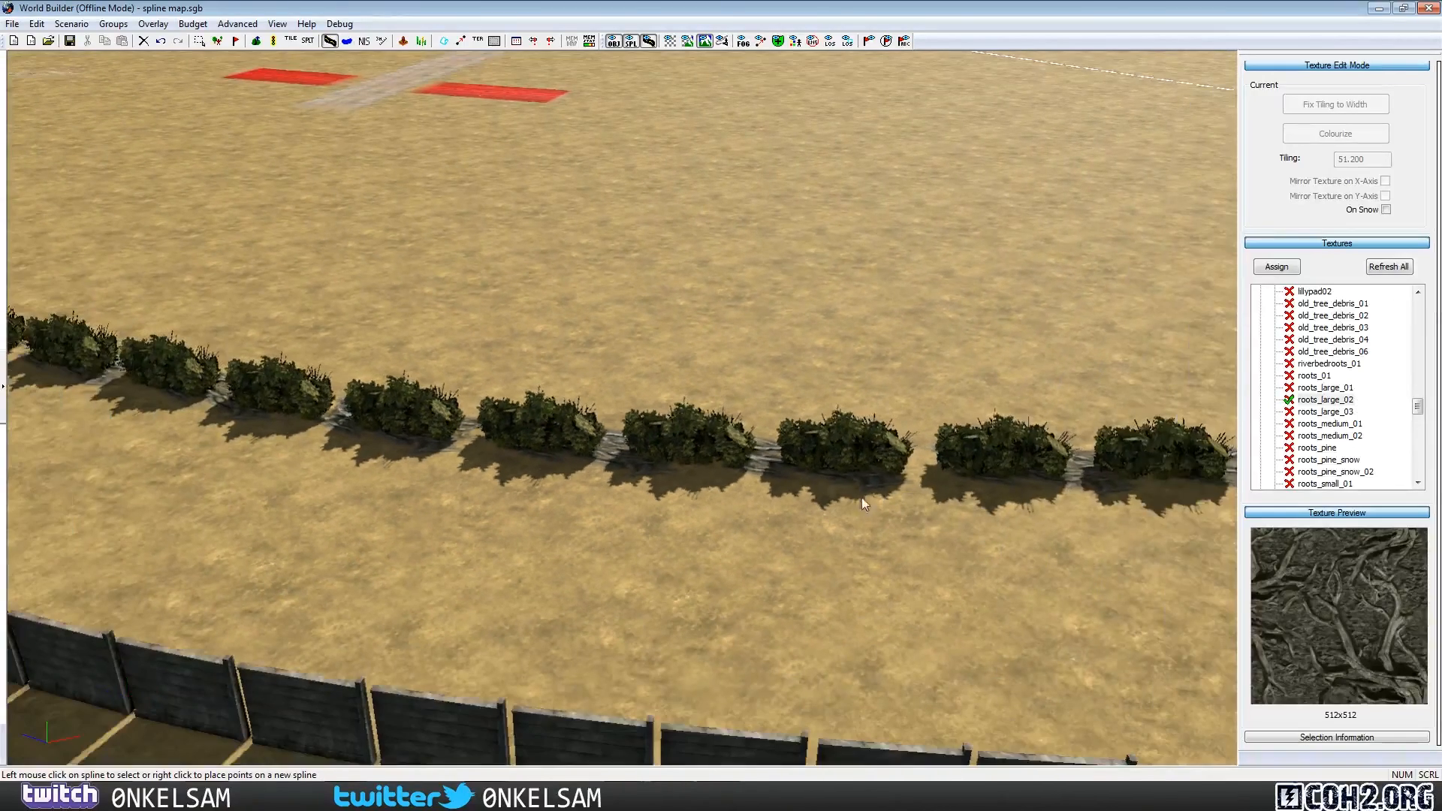
Step: Reshape the bush row spline into an S-shaped curve by moving its control points, and deselect it
click(830, 473)
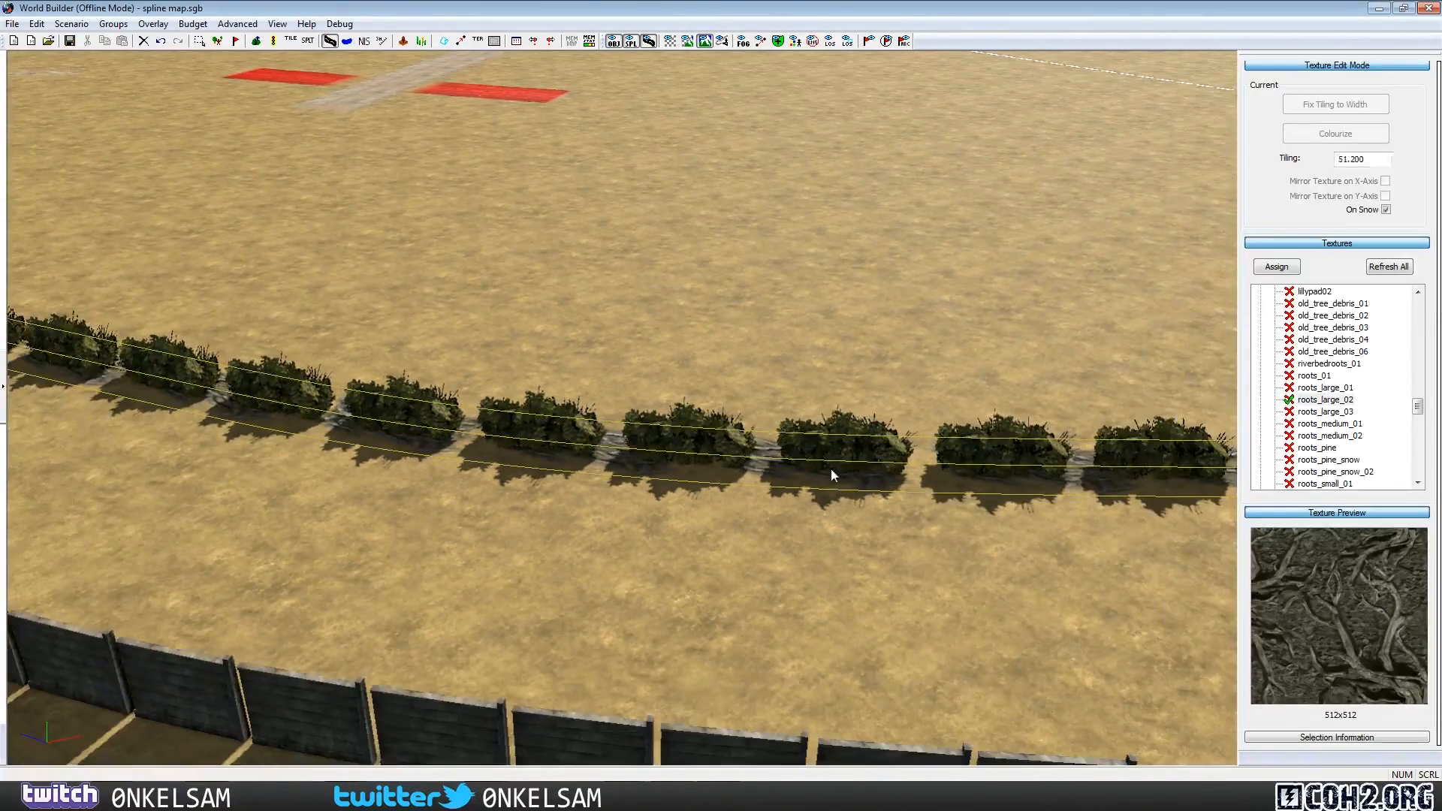
middle_drag(762, 530, 696, 501)
drag(644, 471, 653, 327)
drag(916, 455, 1022, 205)
drag(364, 466, 380, 533)
drag(661, 327, 700, 450)
drag(1015, 203, 1084, 270)
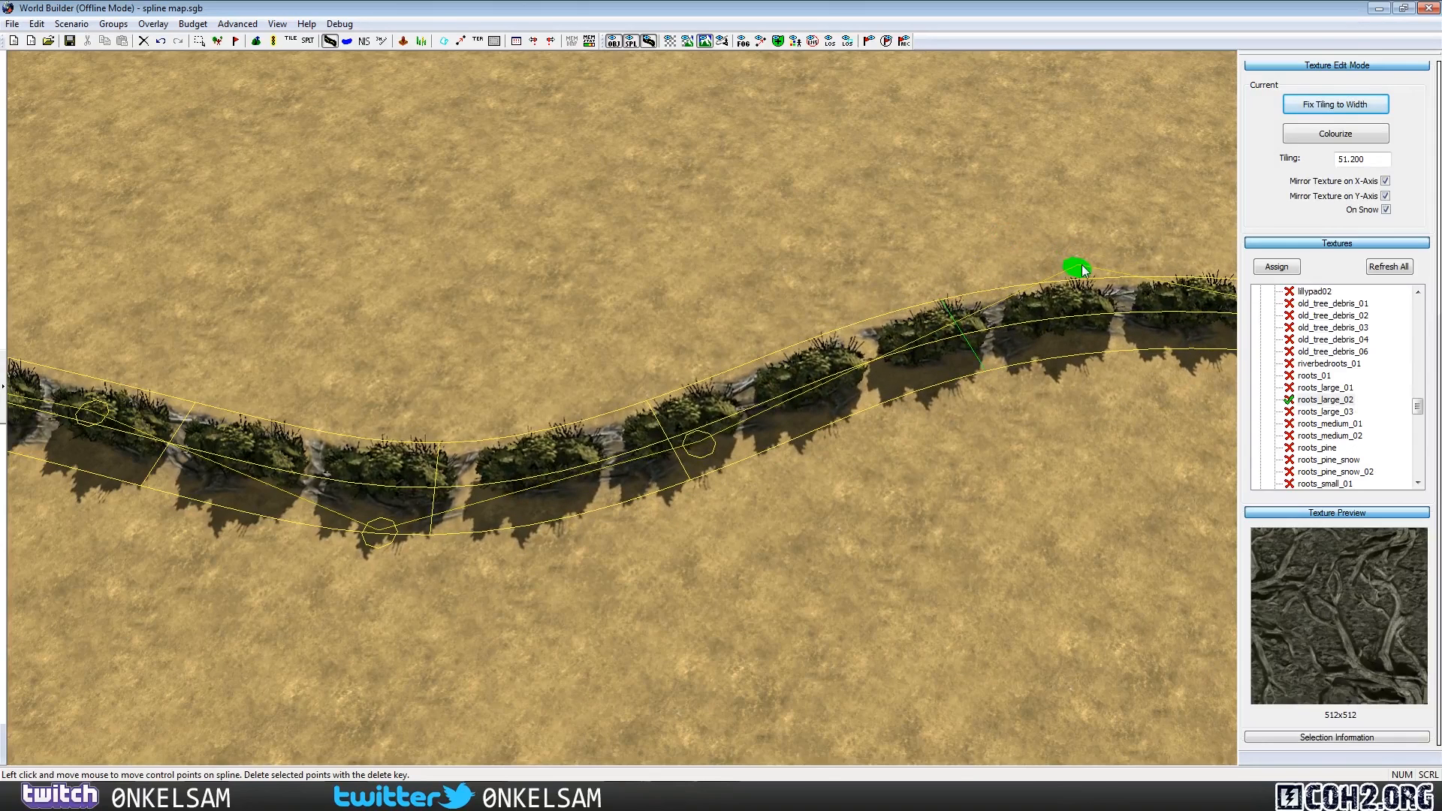
click(923, 476)
click(894, 555)
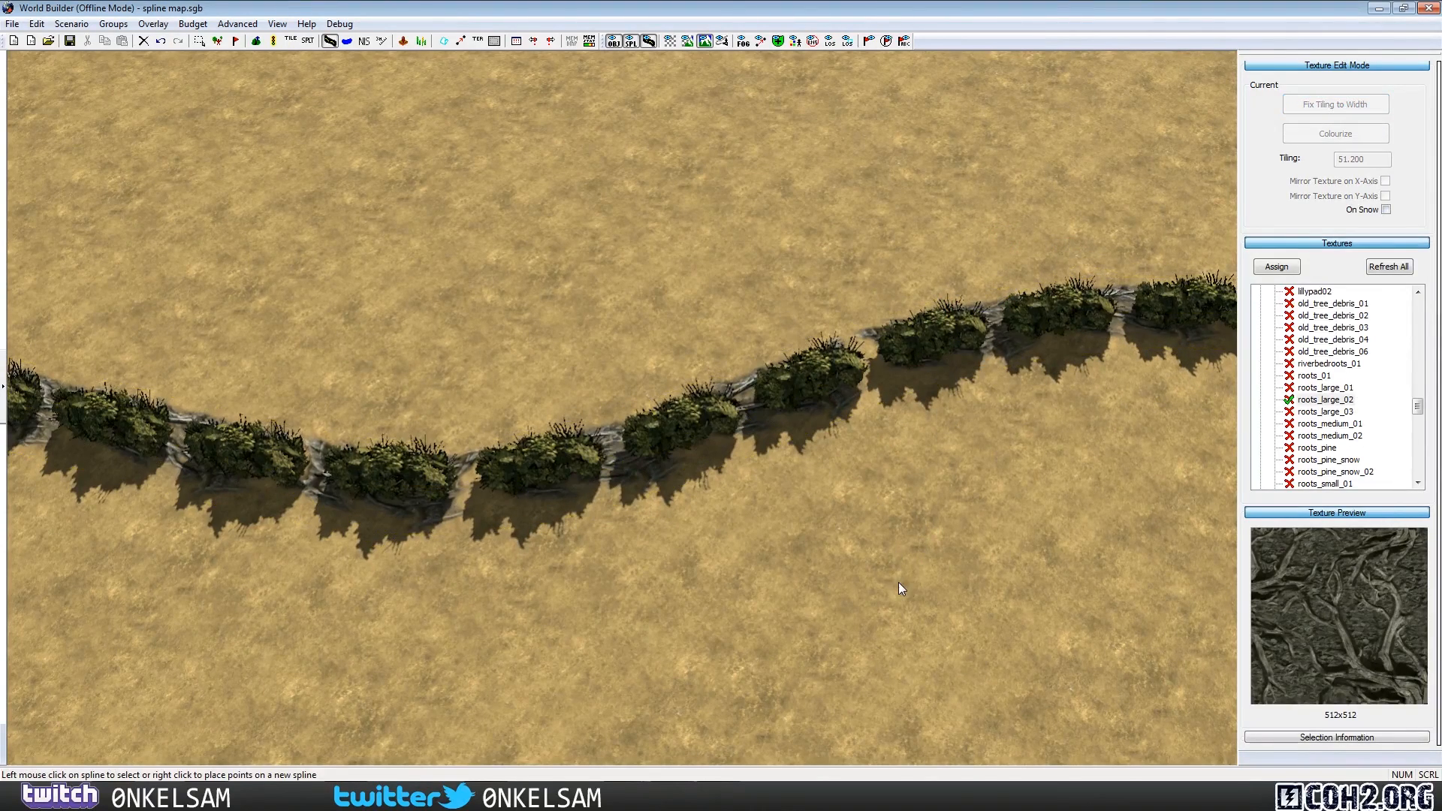